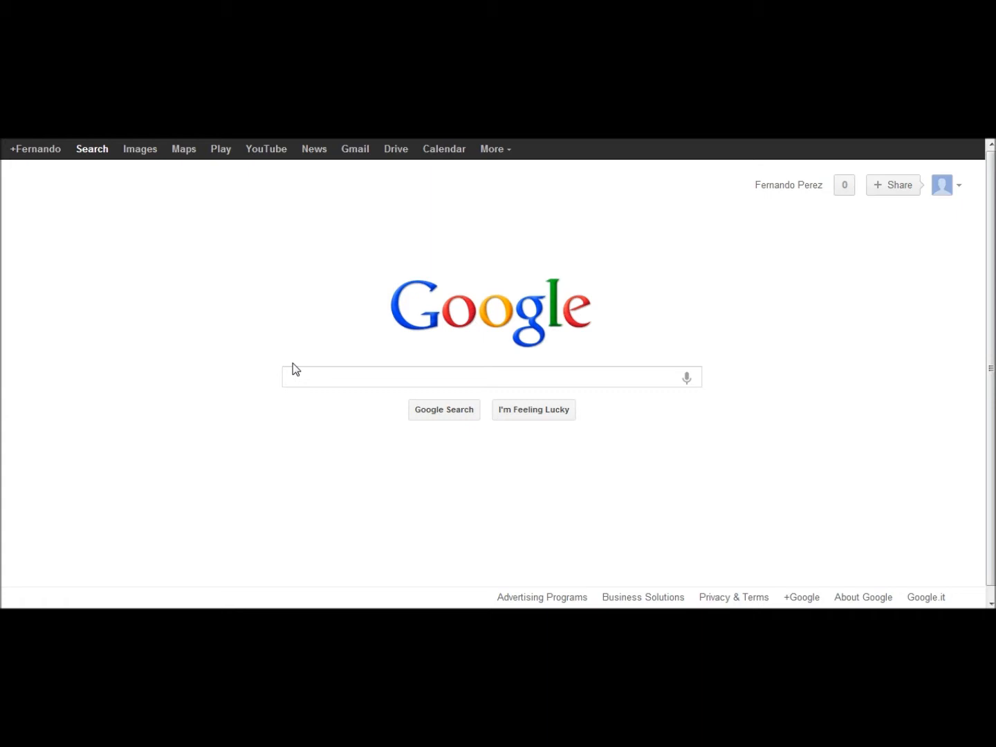
# Search Google for 'scar-h 2d picture', completing the query from the autocomplete suggestions
pyautogui.click(293, 366)
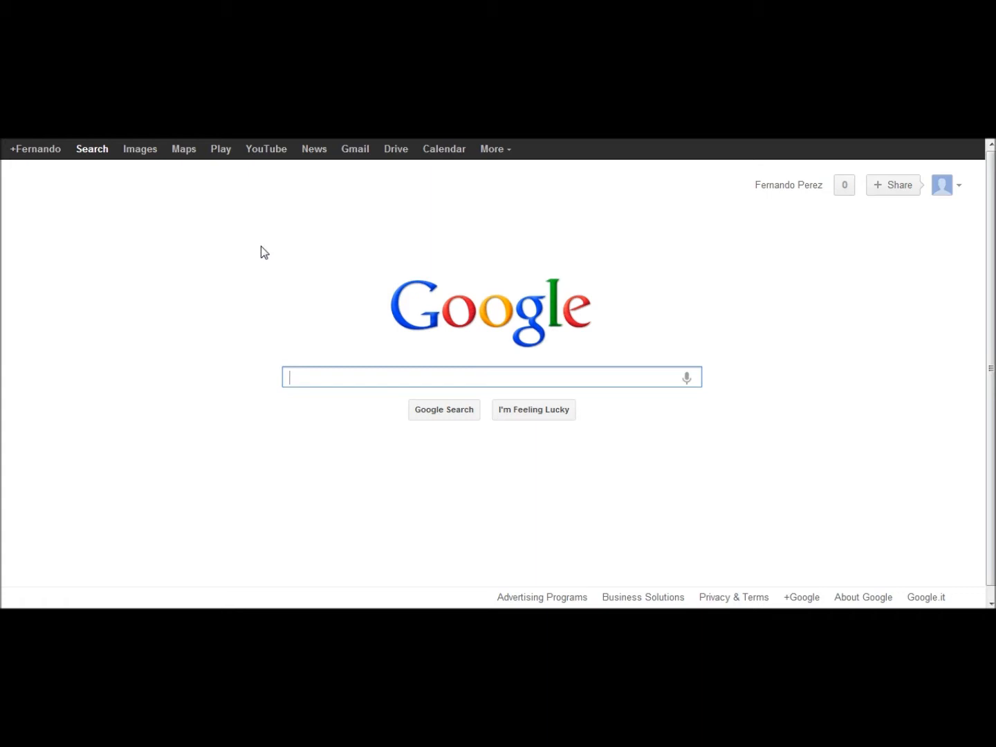
pyautogui.write('scar')
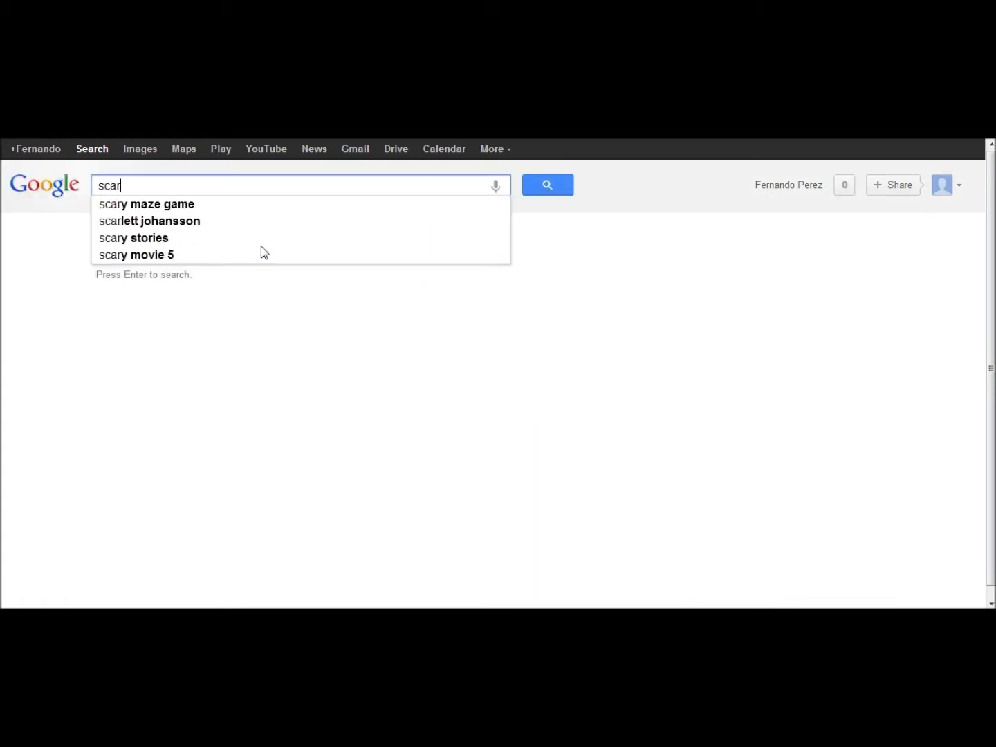
pyautogui.write('-')
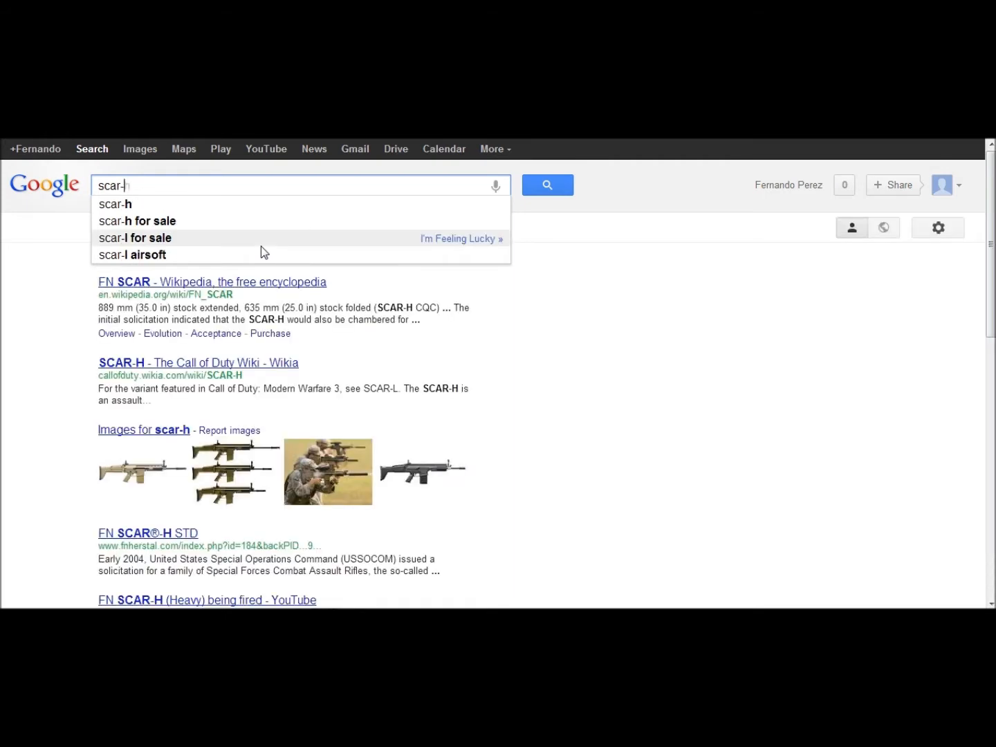
pyautogui.press('Down')
pyautogui.press('Up')
pyautogui.press('Up')
pyautogui.press('Up')
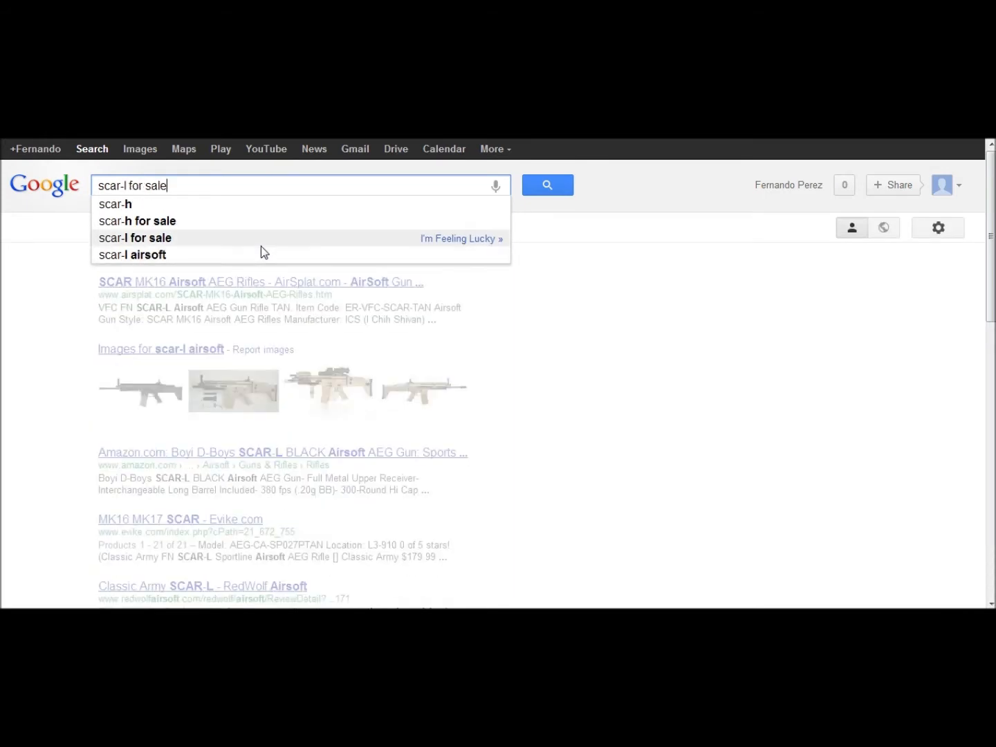
pyautogui.write('2d pi')
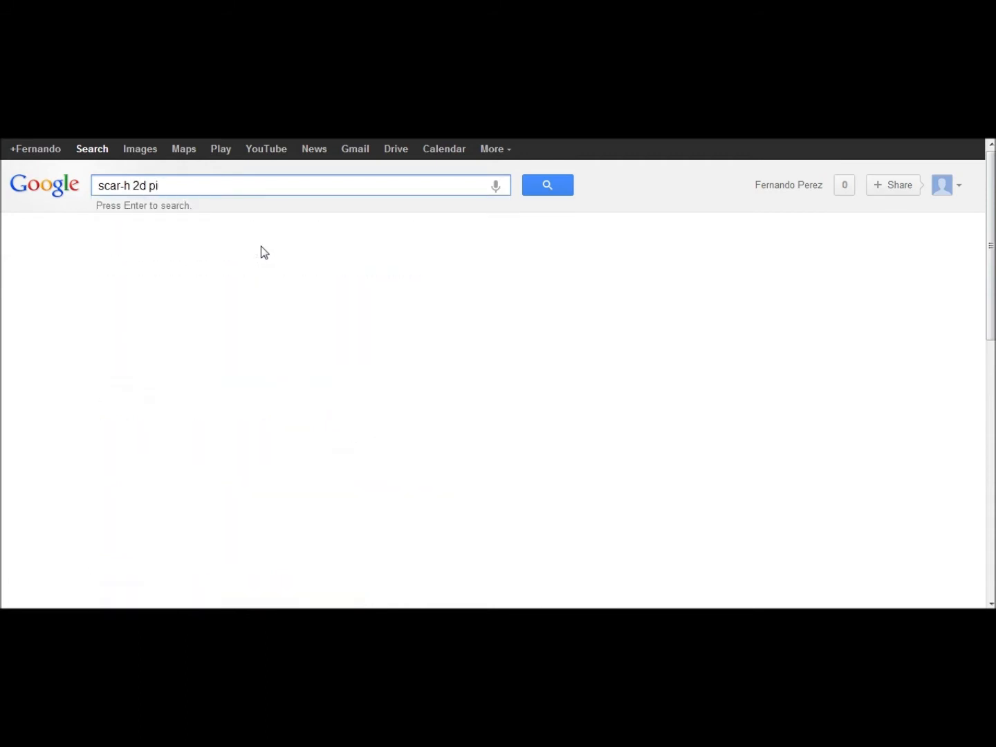
pyautogui.write('ctu')
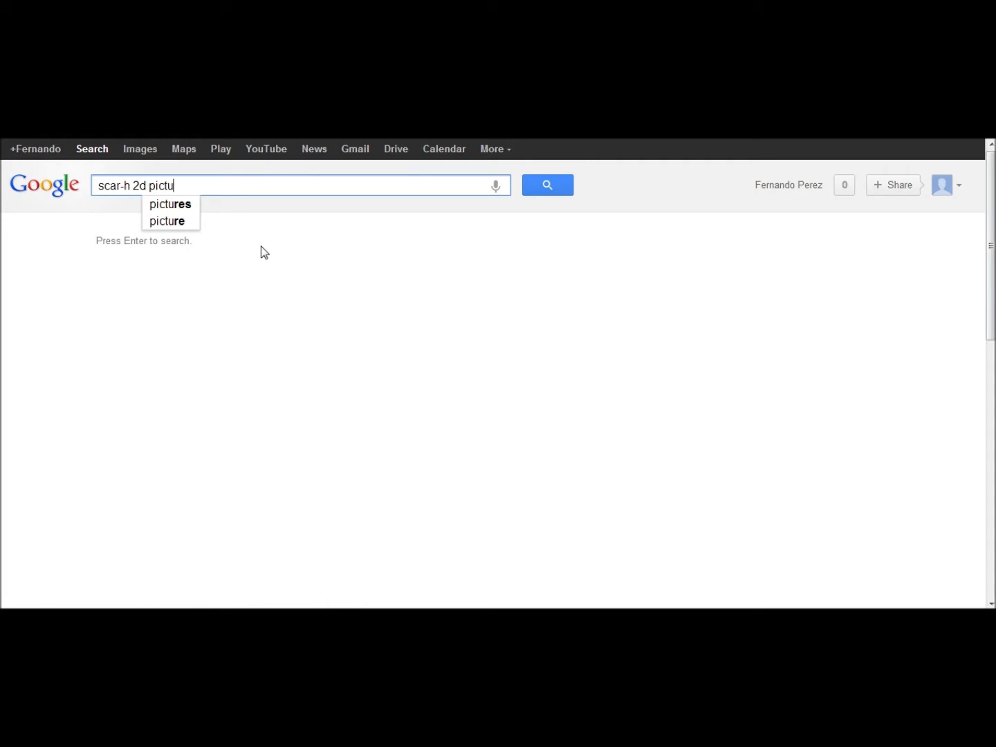
pyautogui.press('Down')
pyautogui.press('Down')
pyautogui.press('Return')
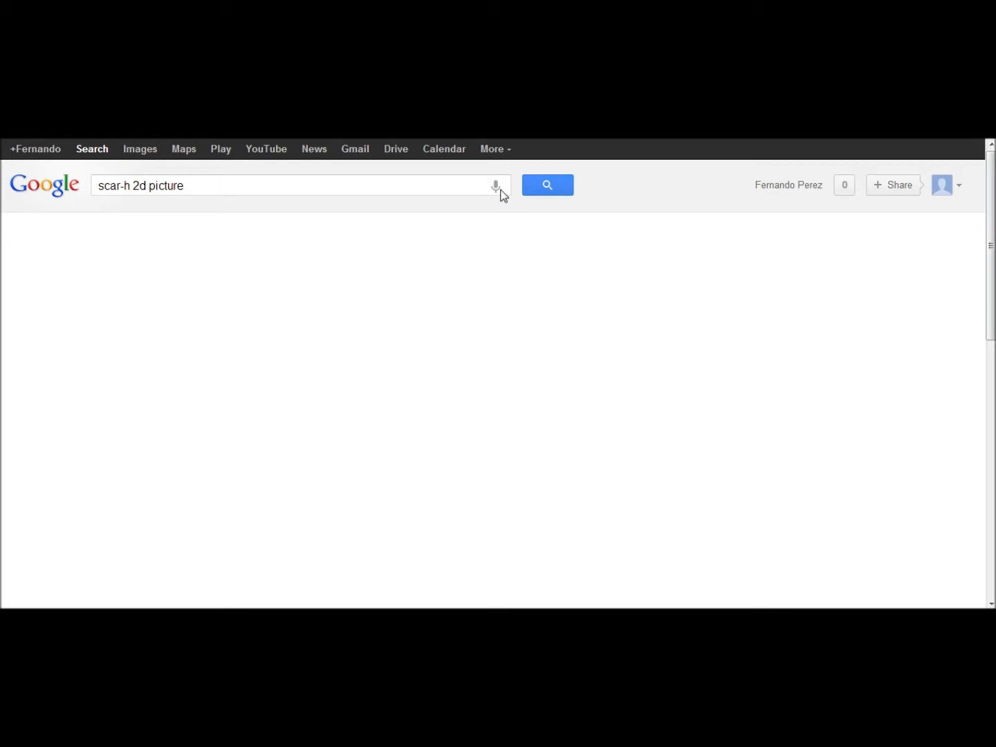
pyautogui.click(564, 187)
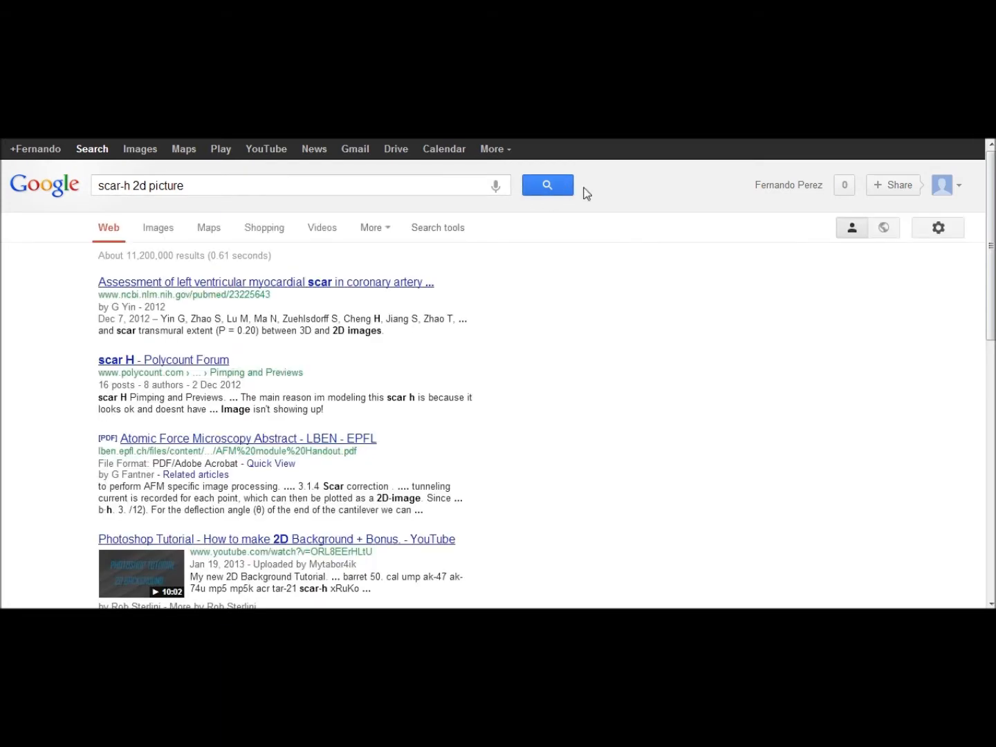
# Switch to image results and open the SCAR side-view lineart thumbnail enlarged
pyautogui.click(147, 152)
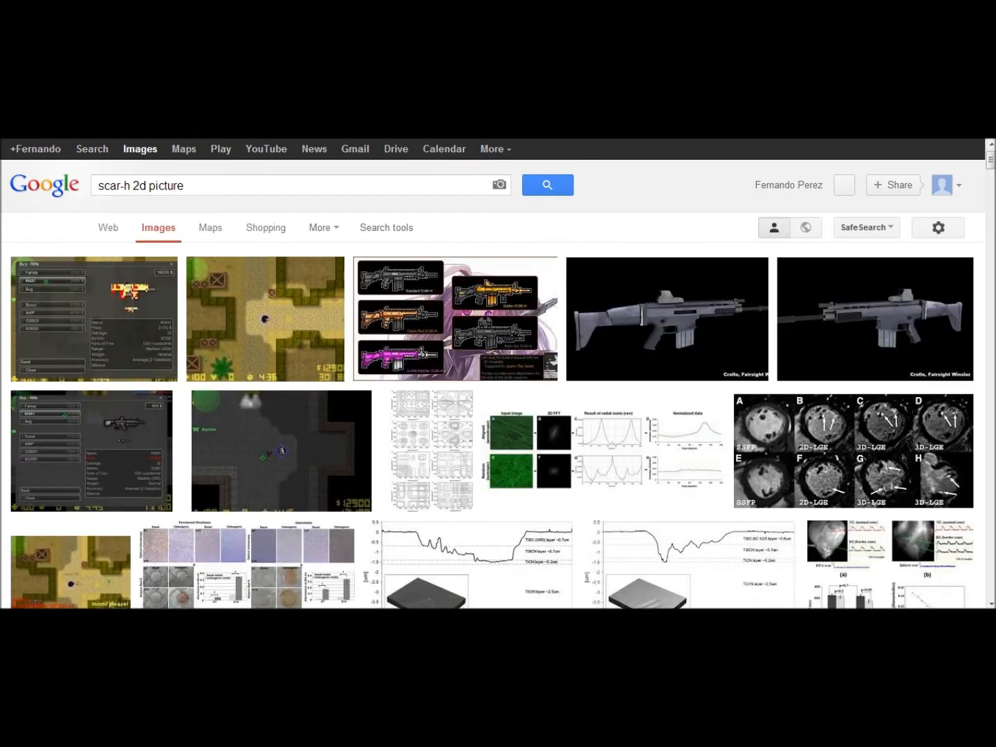
pyautogui.scroll(-3, 218, 324)
pyautogui.scroll(-10, 218, 325)
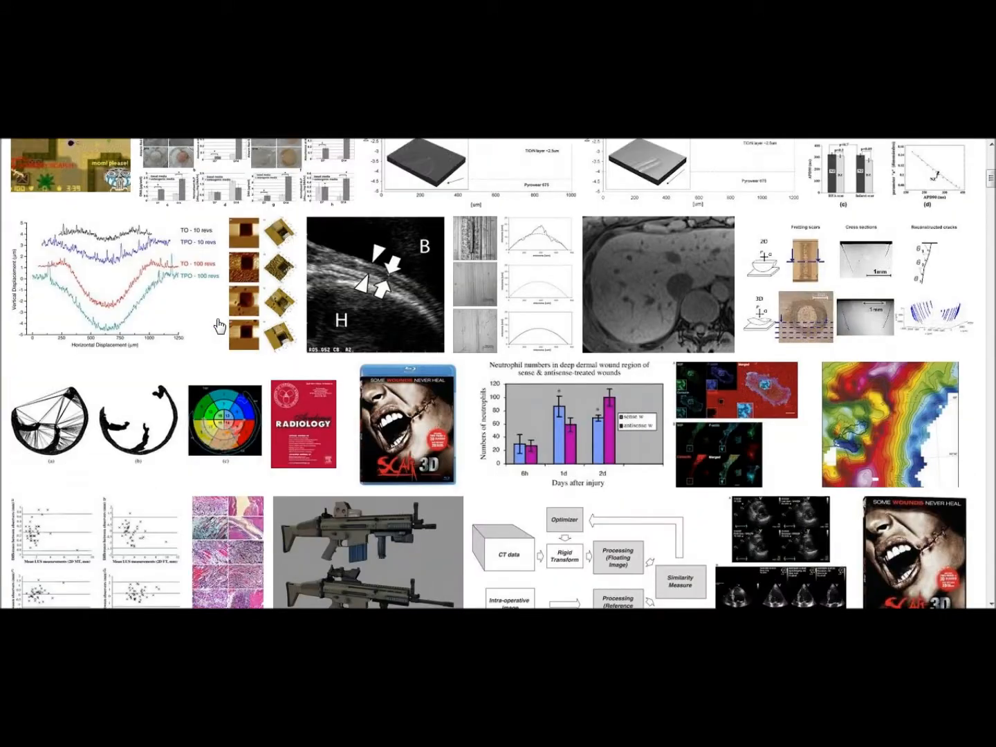
pyautogui.scroll(-1, 208, 329)
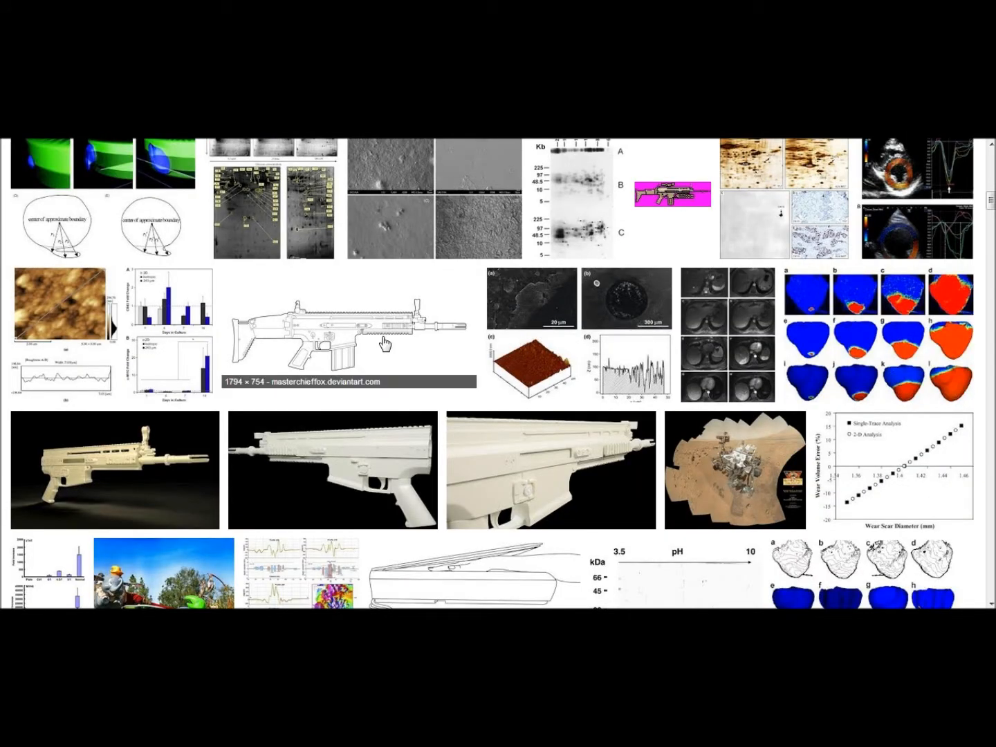
pyautogui.scroll(-10, 377, 352)
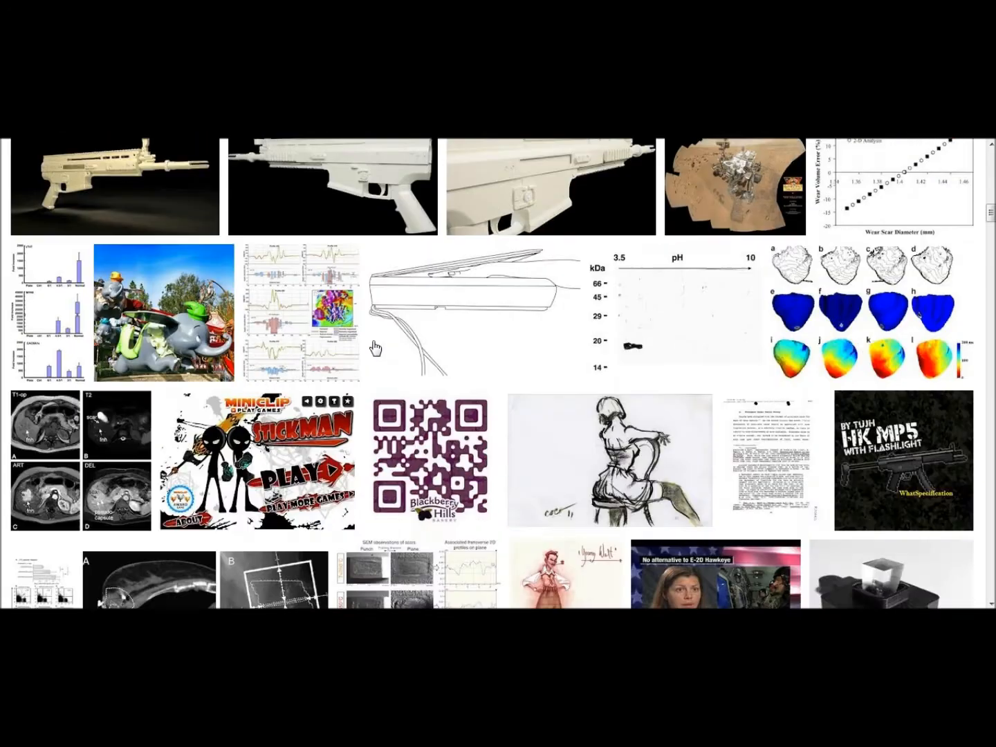
pyautogui.scroll(-6, 374, 346)
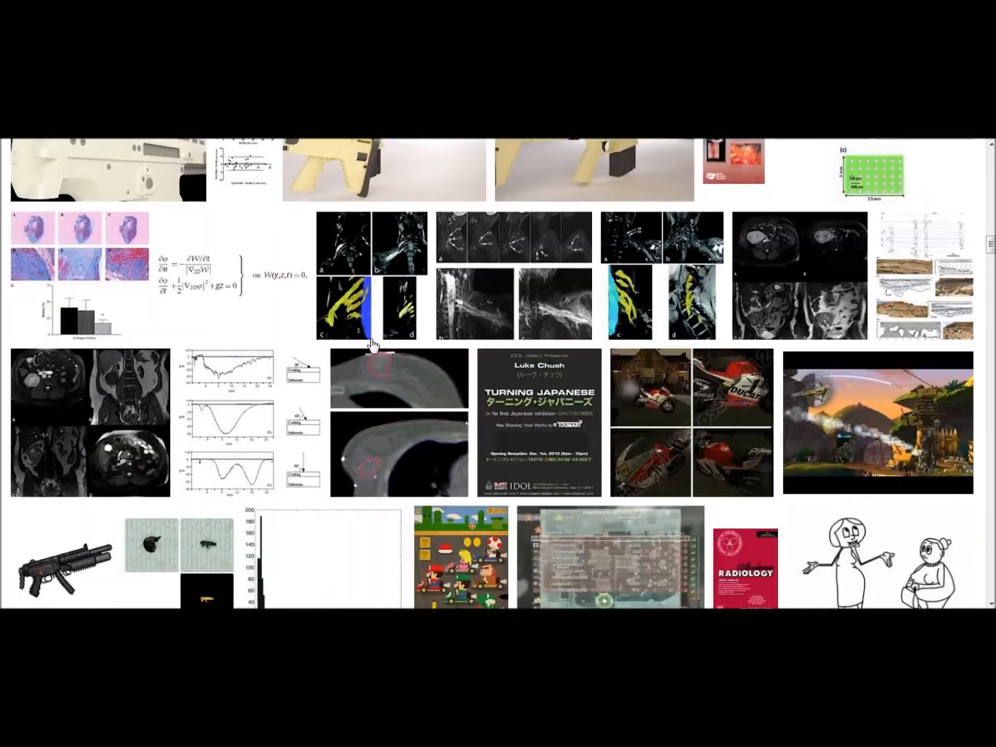
pyautogui.scroll(-10, 373, 345)
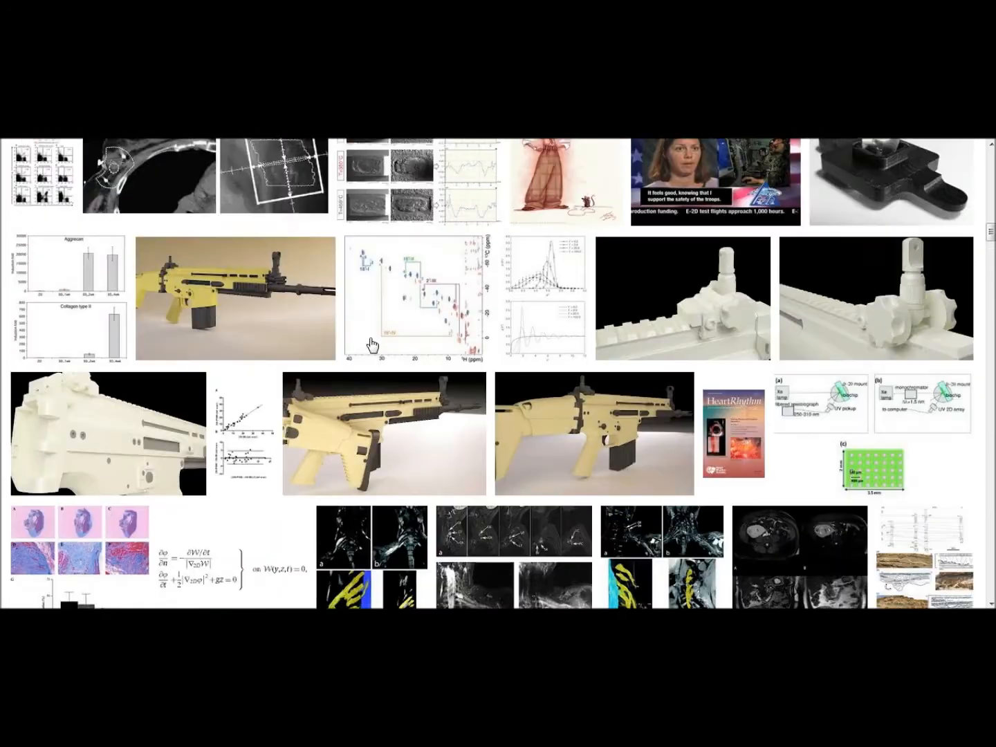
pyautogui.scroll(2, 360, 388)
pyautogui.click(364, 458)
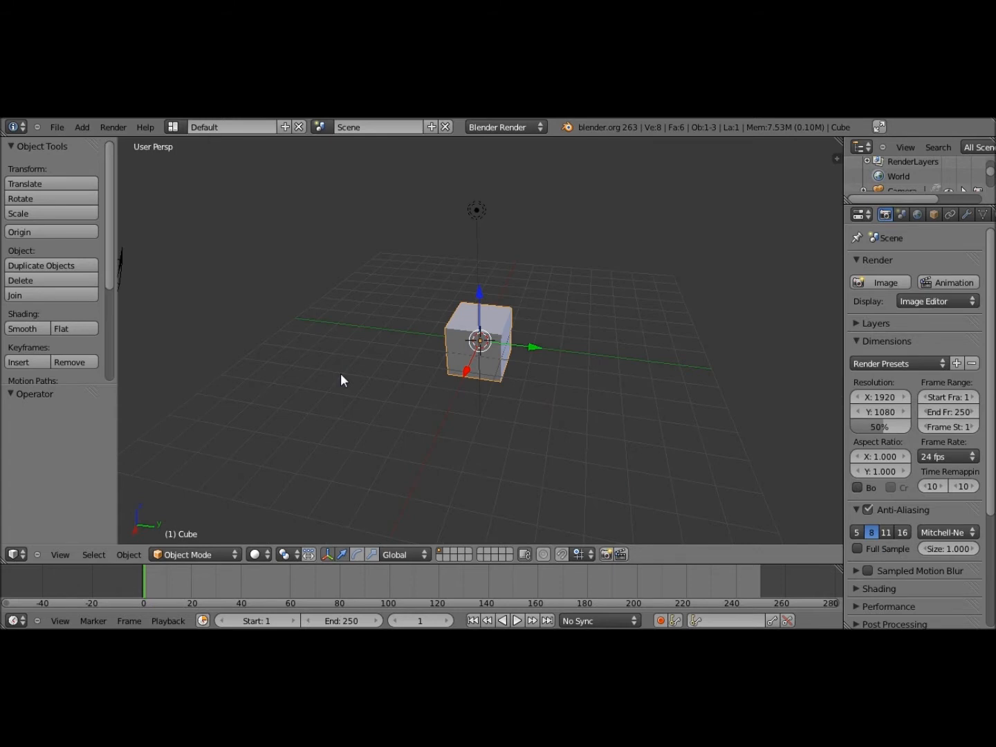
pyautogui.moveTo(341, 374); pyautogui.dragTo(450, 356, button='middle')
pyautogui.scroll(5, 463, 385)
pyautogui.scroll(1, 899, 181)
pyautogui.scroll(-3, 900, 182)
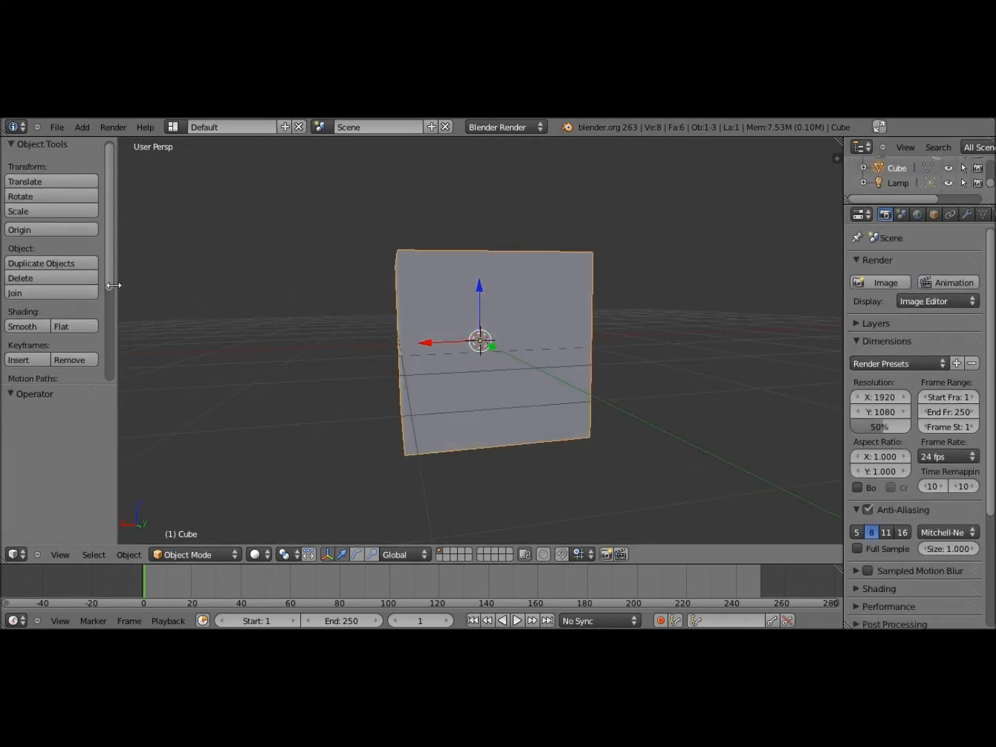
pyautogui.moveTo(108, 252); pyautogui.dragTo(139, 242)
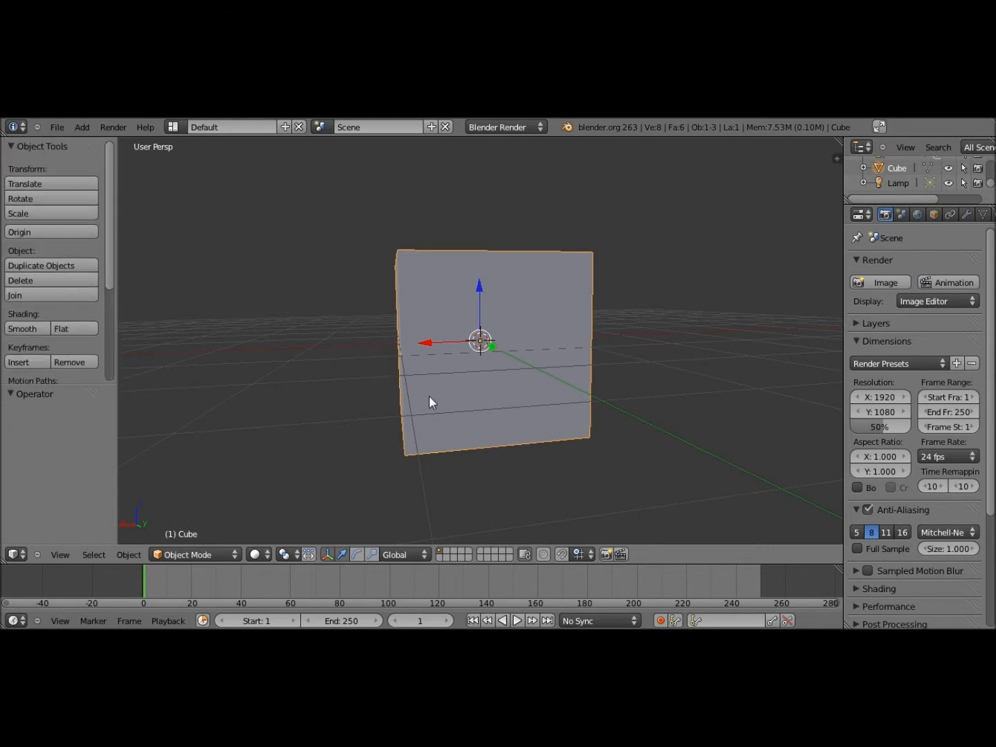
pyautogui.moveTo(614, 458); pyautogui.dragTo(484, 381, button='middle')
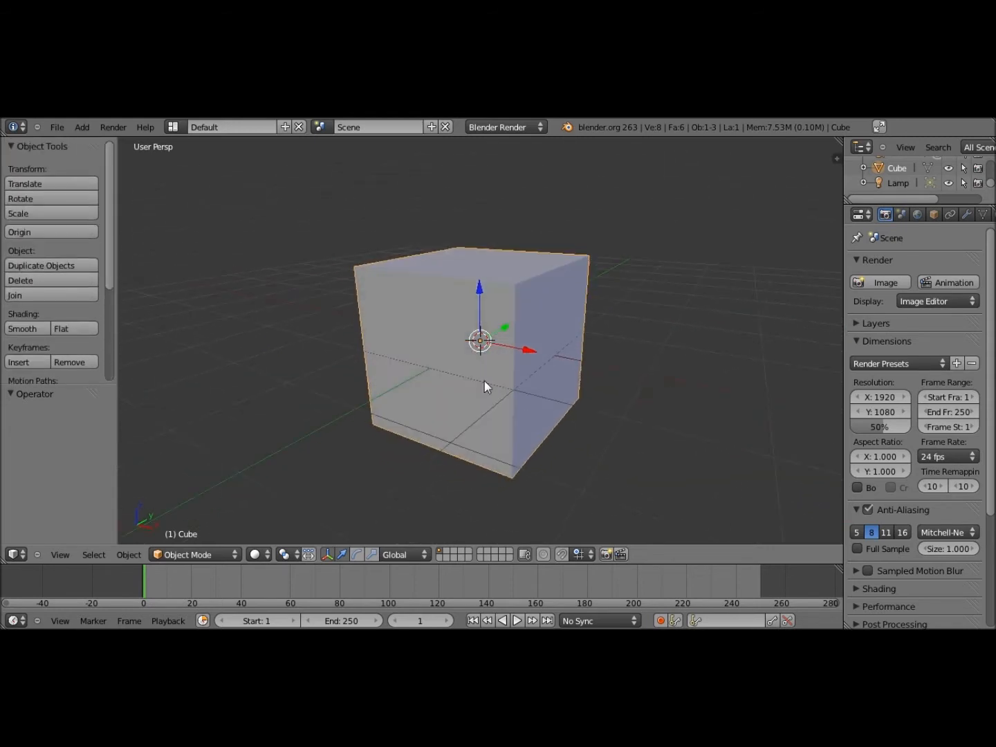
pyautogui.scroll(-3, 418, 386)
pyautogui.moveTo(418, 386); pyautogui.dragTo(580, 366, button='middle')
# Raise the default cube above the origin, cancelling a trial scale and undoing a trial rotation
pyautogui.press('g')
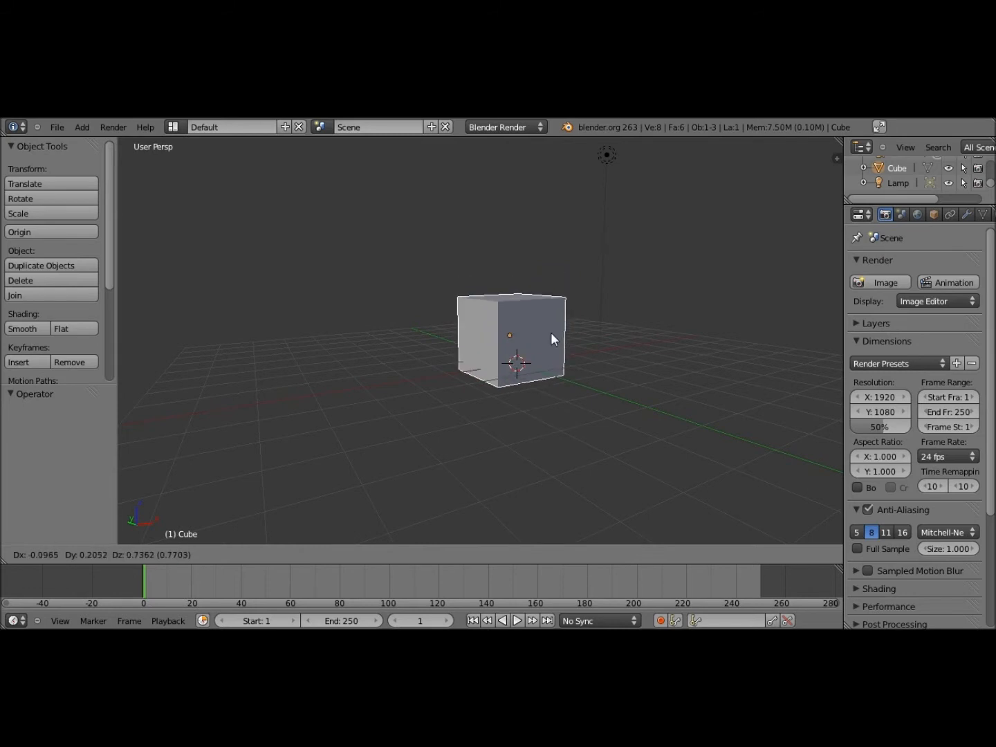
pyautogui.click(551, 332)
pyautogui.press('s')
pyautogui.press('Escape')
pyautogui.press('r')
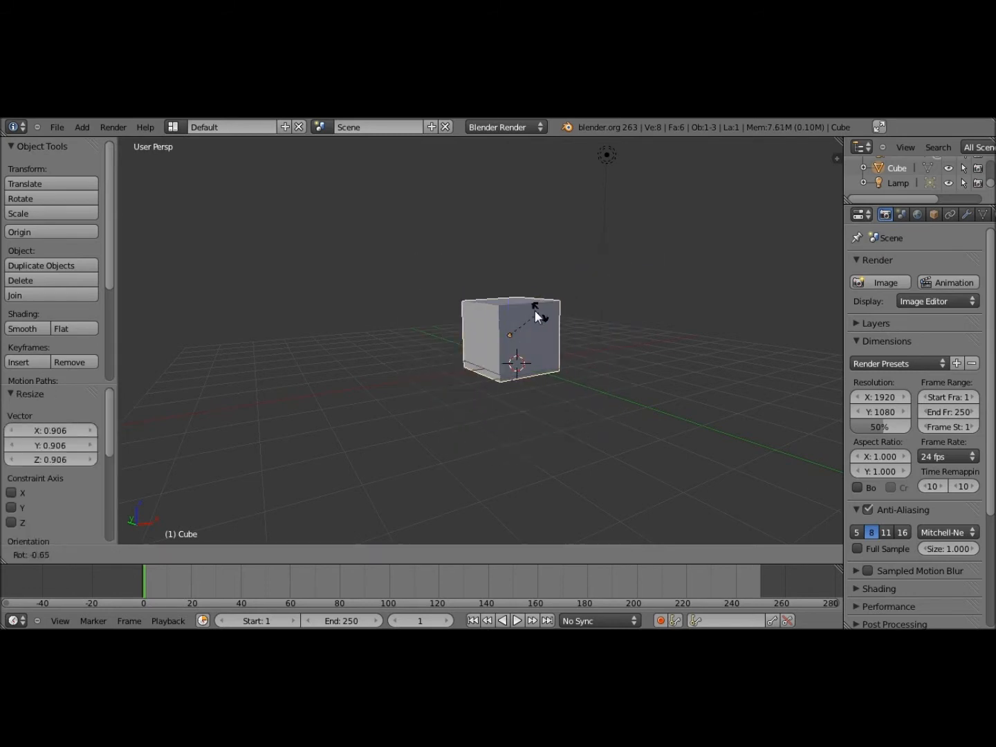
pyautogui.click(451, 376)
pyautogui.hotkey('ctrl', 'z')
pyautogui.moveTo(456, 364); pyautogui.dragTo(653, 318, button='middle')
pyautogui.scroll(-2, 456, 362)
pyautogui.scroll(4, 464, 375)
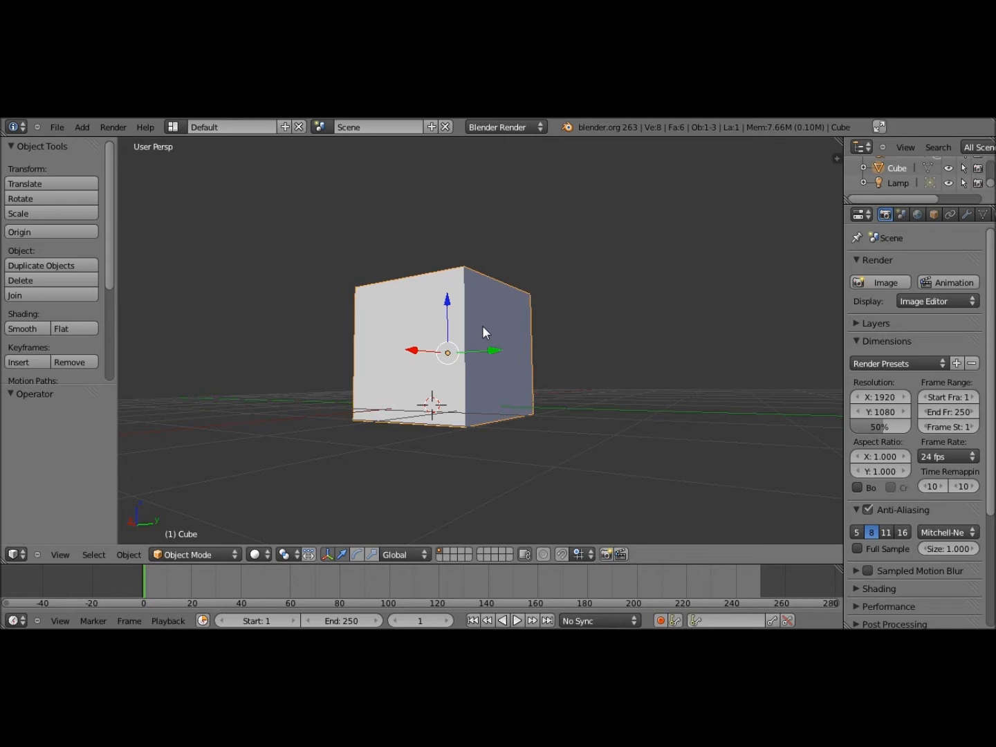
pyautogui.scroll(1, 475, 334)
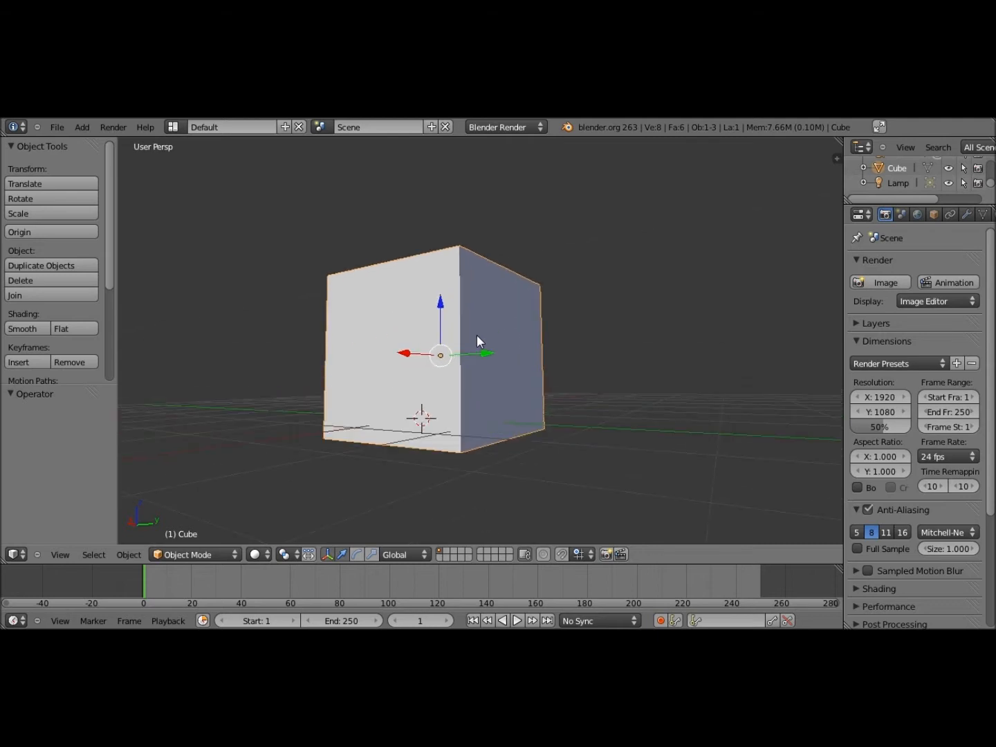
pyautogui.scroll(2, 475, 335)
pyautogui.scroll(-8, 476, 334)
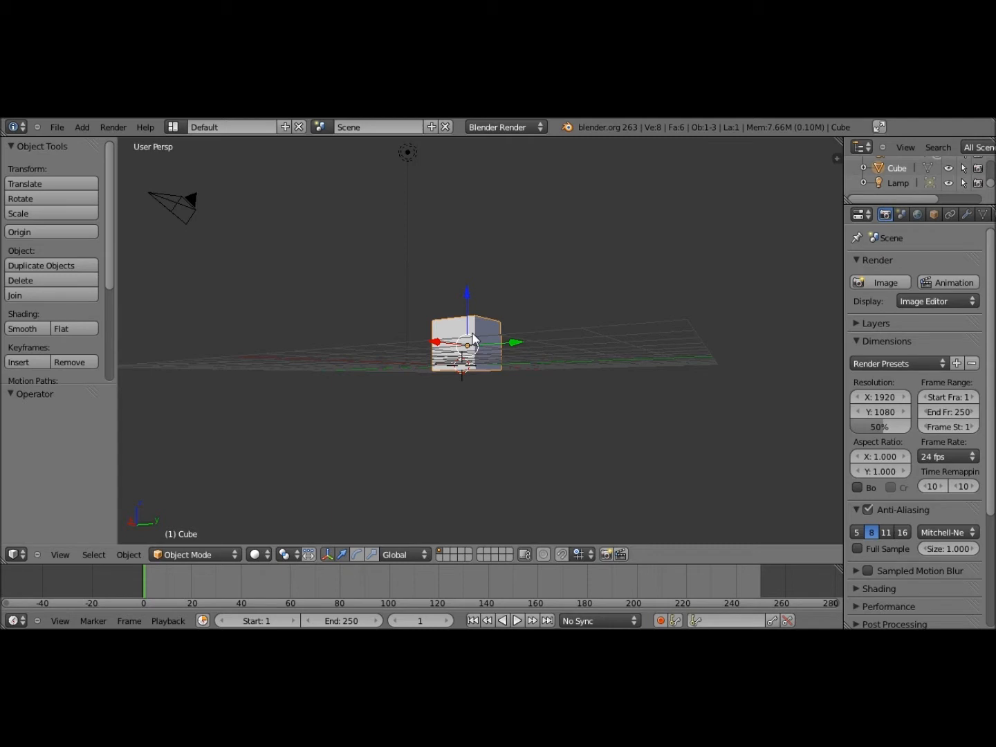
pyautogui.moveTo(472, 337); pyautogui.dragTo(486, 284, button='middle')
pyautogui.scroll(5, 446, 369)
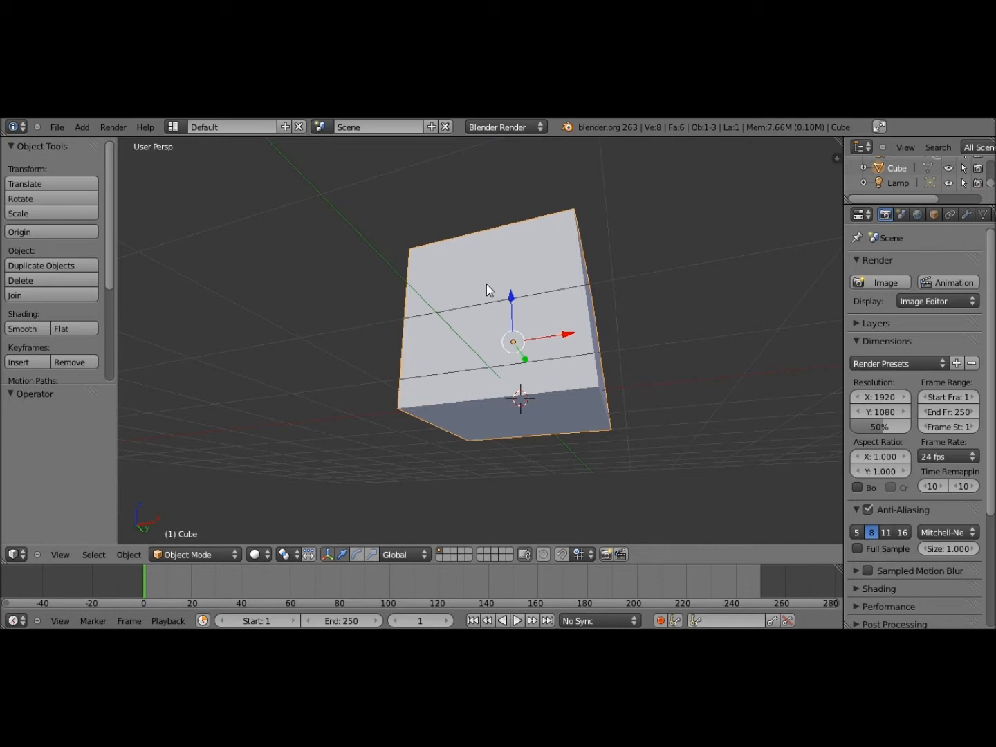
pyautogui.moveTo(486, 283); pyautogui.dragTo(619, 321, button='middle')
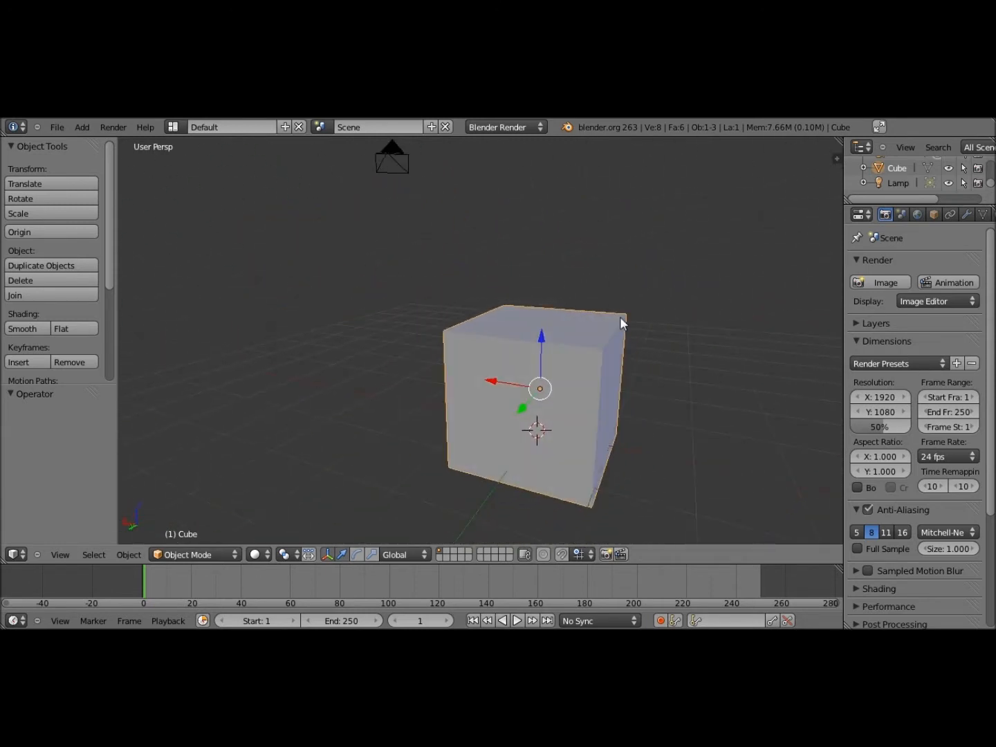
pyautogui.scroll(-3, 619, 318)
pyautogui.scroll(-1, 600, 379)
pyautogui.moveTo(598, 378); pyautogui.dragTo(494, 295, button='middle')
pyautogui.scroll(3, 520, 376)
pyautogui.scroll(-6, 519, 377)
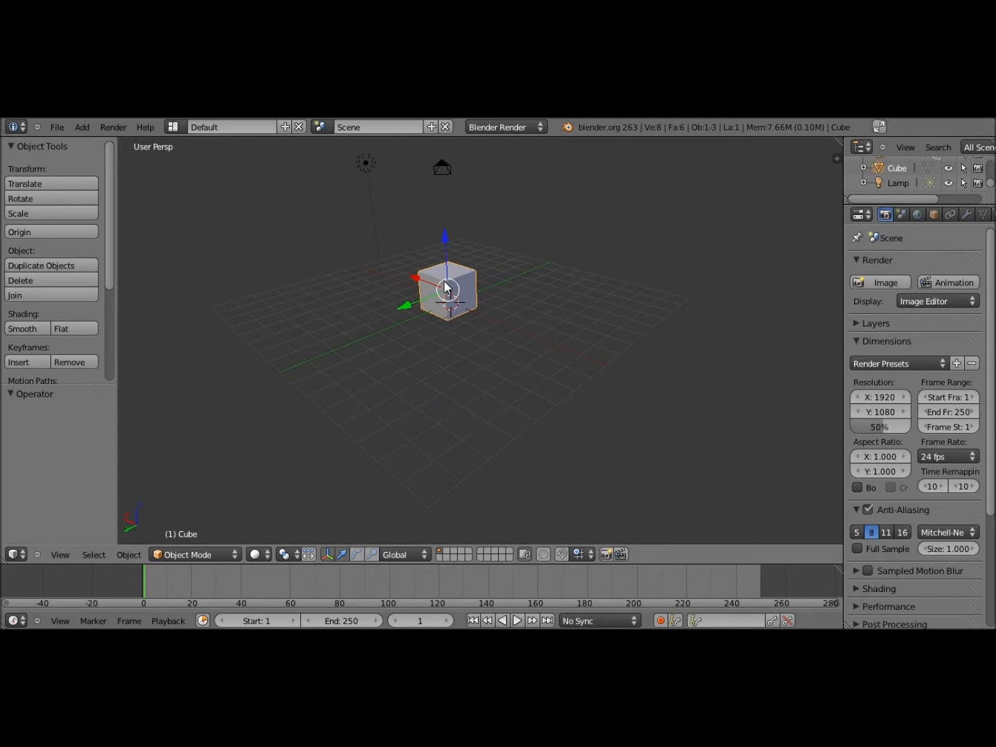
pyautogui.scroll(8, 445, 283)
pyautogui.moveTo(447, 284); pyautogui.dragTo(442, 318, button='middle')
pyautogui.scroll(-4, 441, 312)
pyautogui.scroll(10, 594, 282)
pyautogui.scroll(-10, 532, 339)
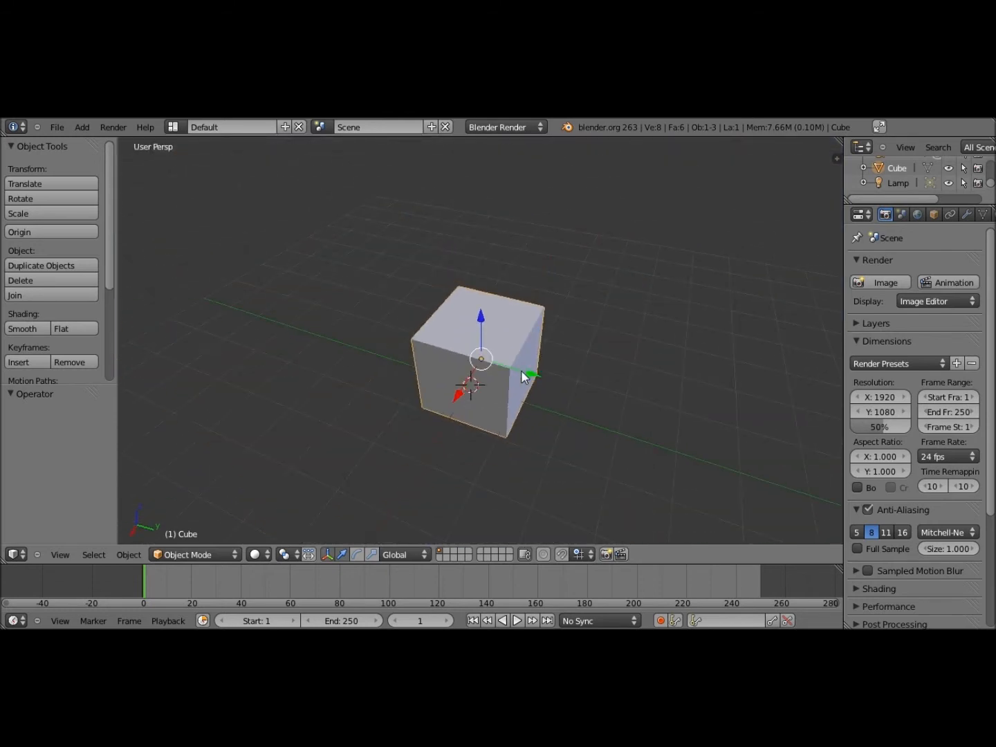
pyautogui.keyDown('shift'); pyautogui.moveTo(520, 371); pyautogui.dragTo(501, 340, button='middle'); pyautogui.keyUp('shift')
pyautogui.scroll(-2, 501, 340)
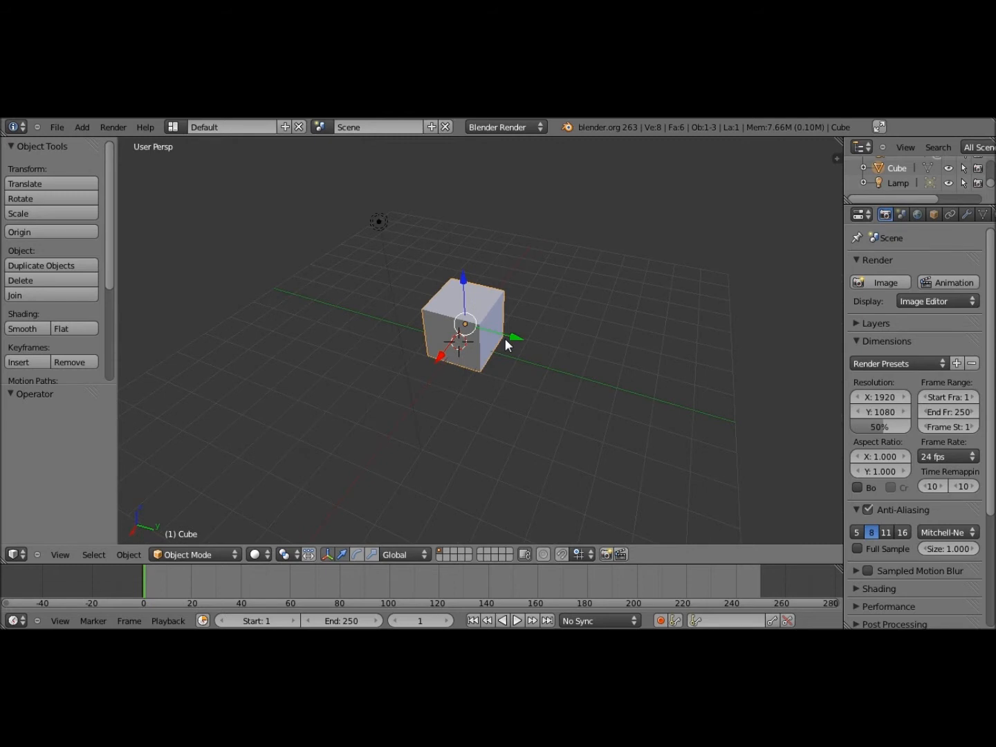
# Reposition the default cube through three moves, settling it back near the centre
pyautogui.press('g')
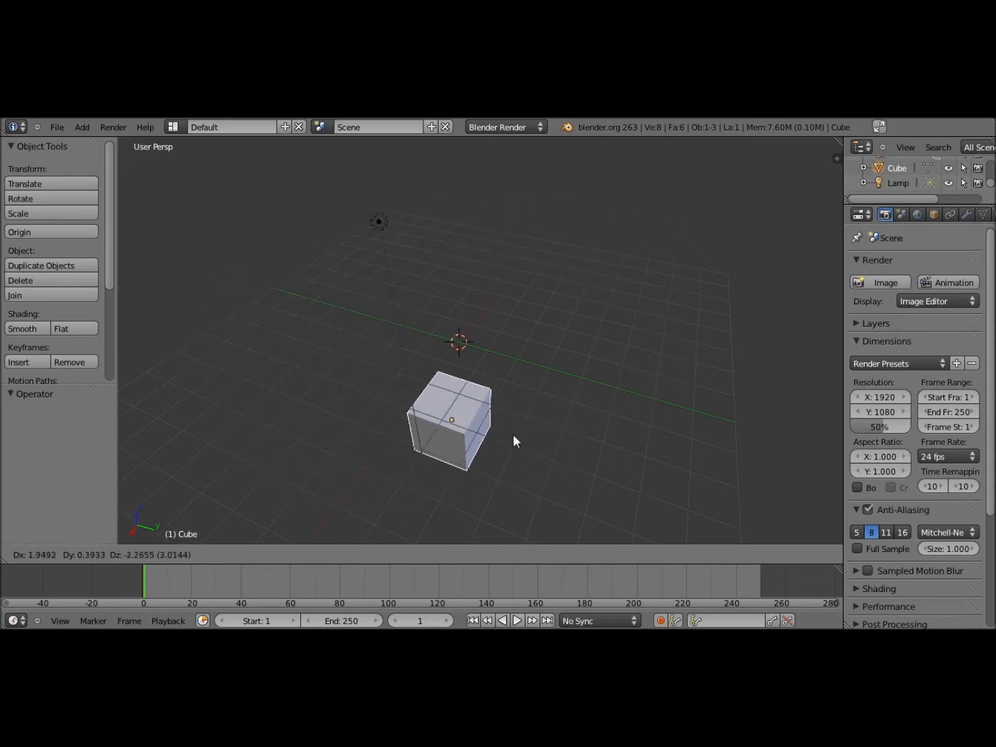
pyautogui.click(520, 259)
pyautogui.press('g')
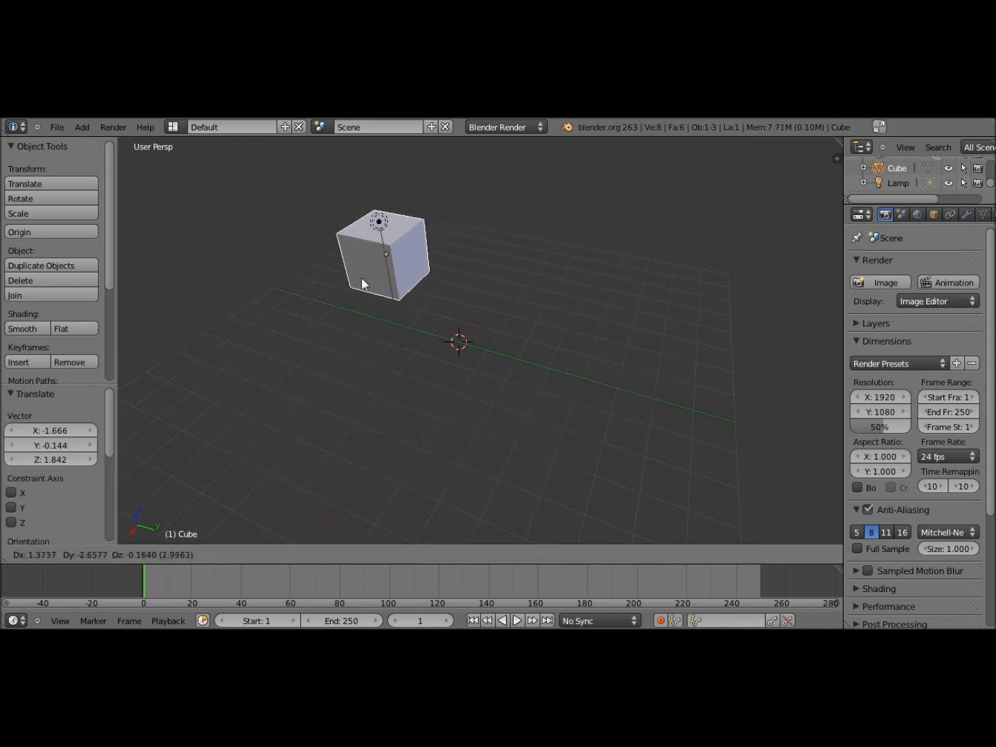
pyautogui.click(279, 341)
pyautogui.press('g')
pyautogui.click(492, 333)
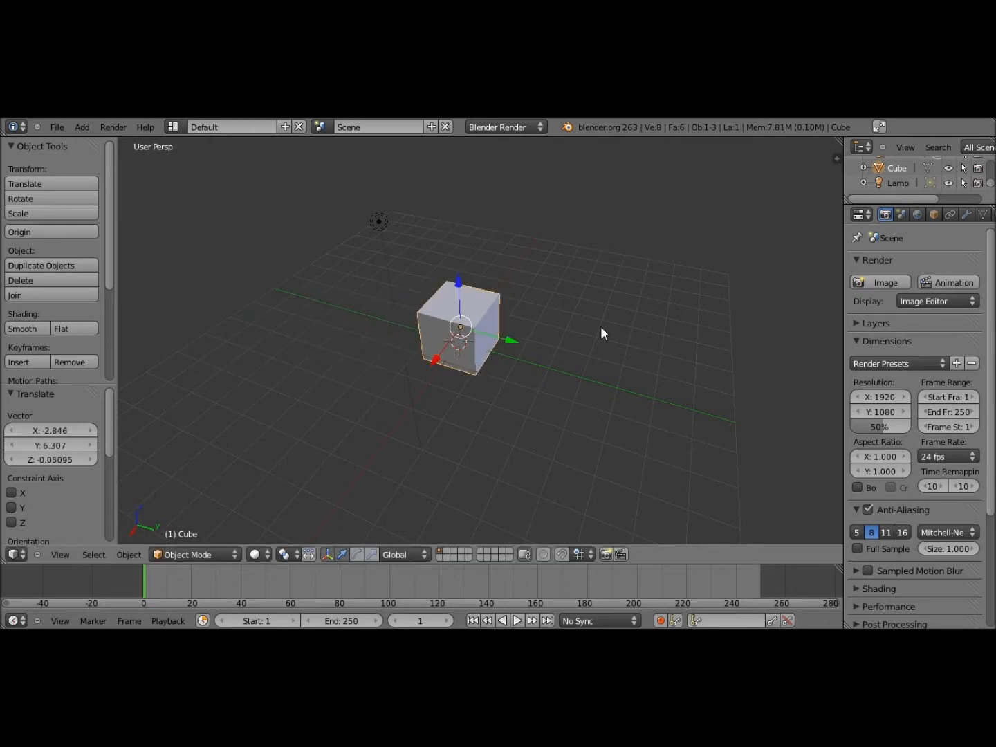
# Enlarge the cube, then shrink it to a uniform scale of 0.344
pyautogui.press('s')
pyautogui.click(844, 260)
pyautogui.press('s')
pyautogui.click(585, 318)
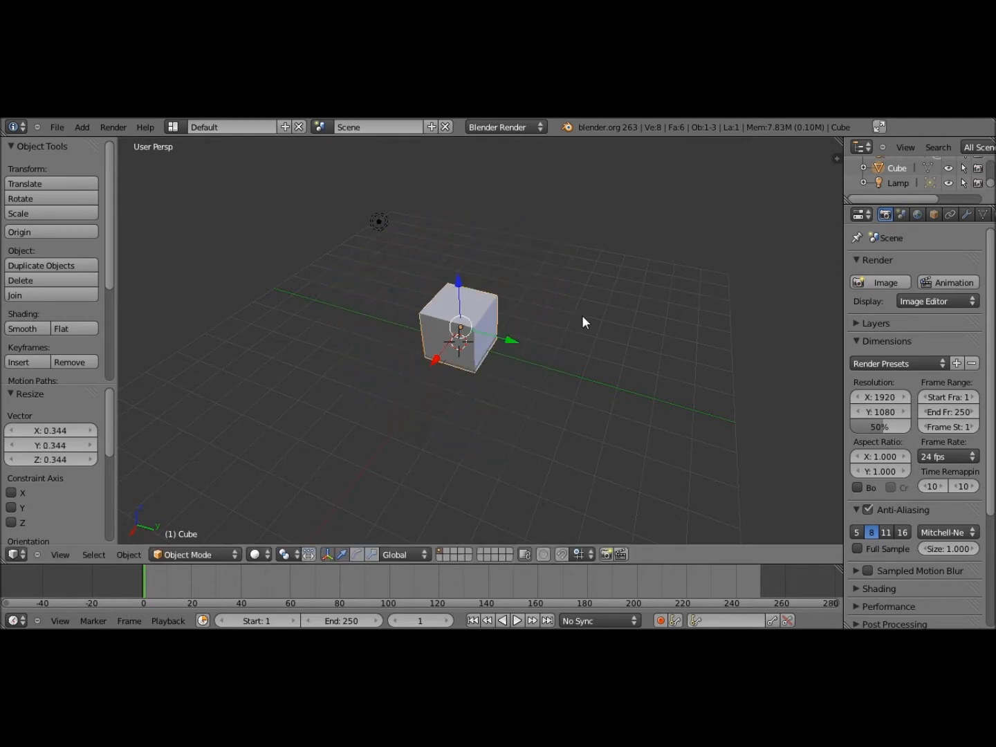
pyautogui.moveTo(582, 315); pyautogui.dragTo(529, 300, button='middle')
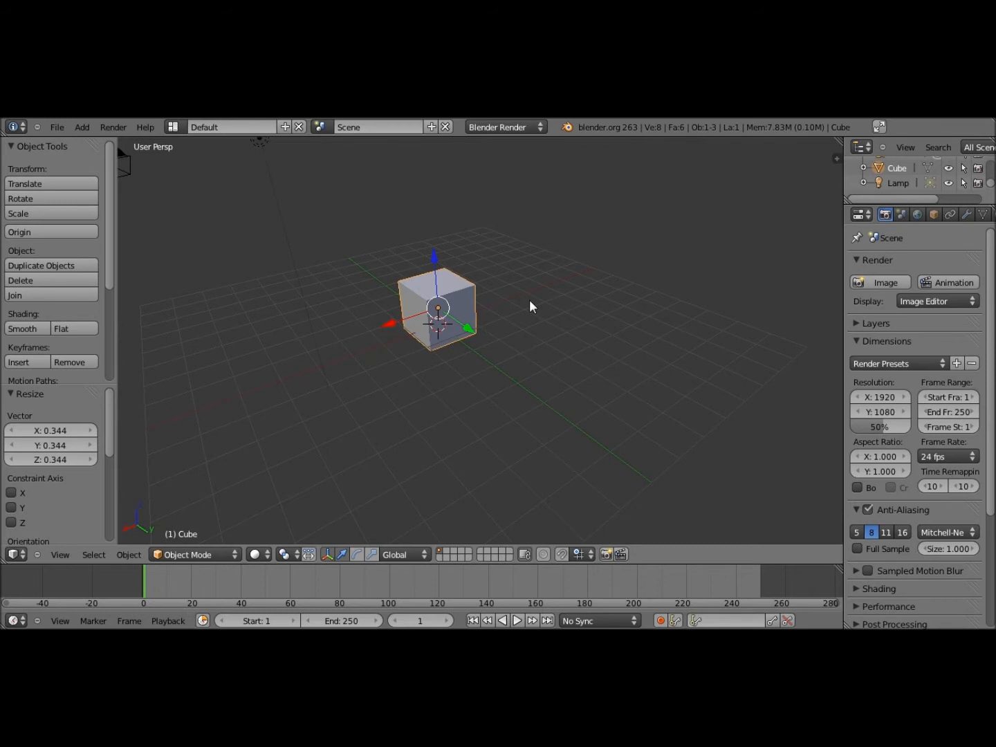
# Rotate the cube freely, then about the X, Y and Z axes in turn
pyautogui.press('r')
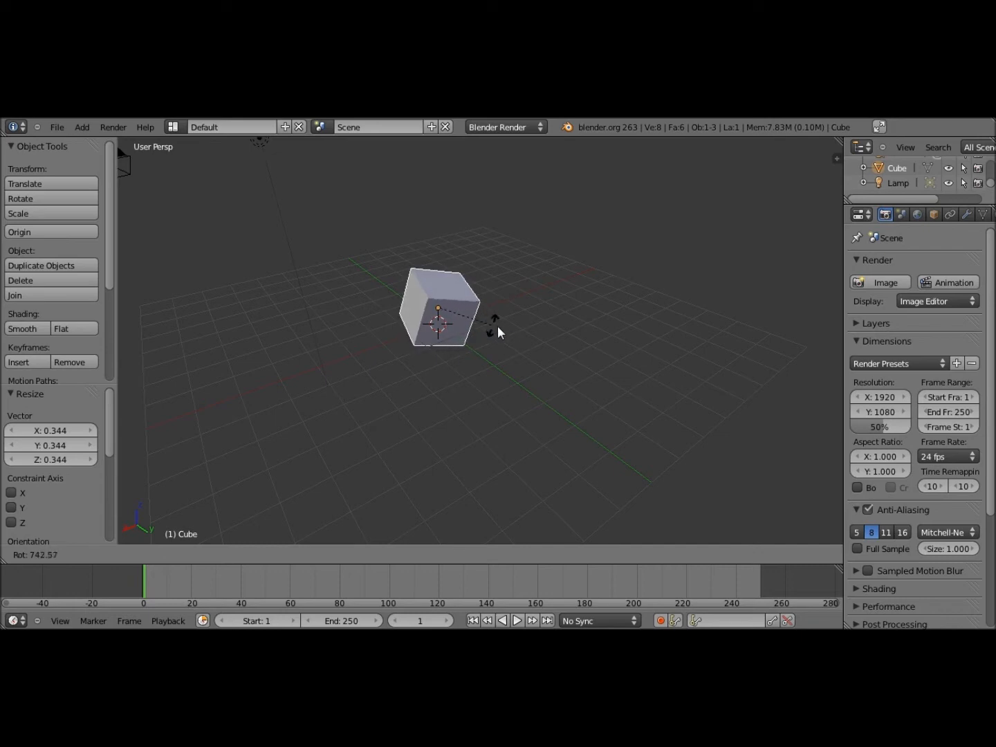
pyautogui.click(620, 338)
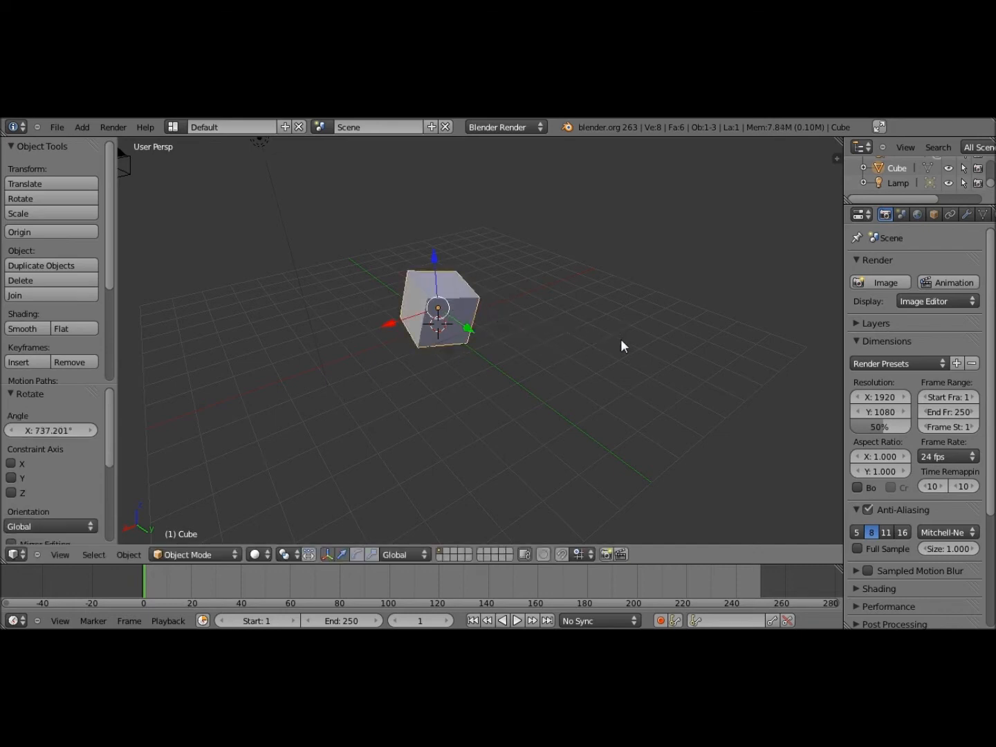
pyautogui.press('r')
pyautogui.press('x')
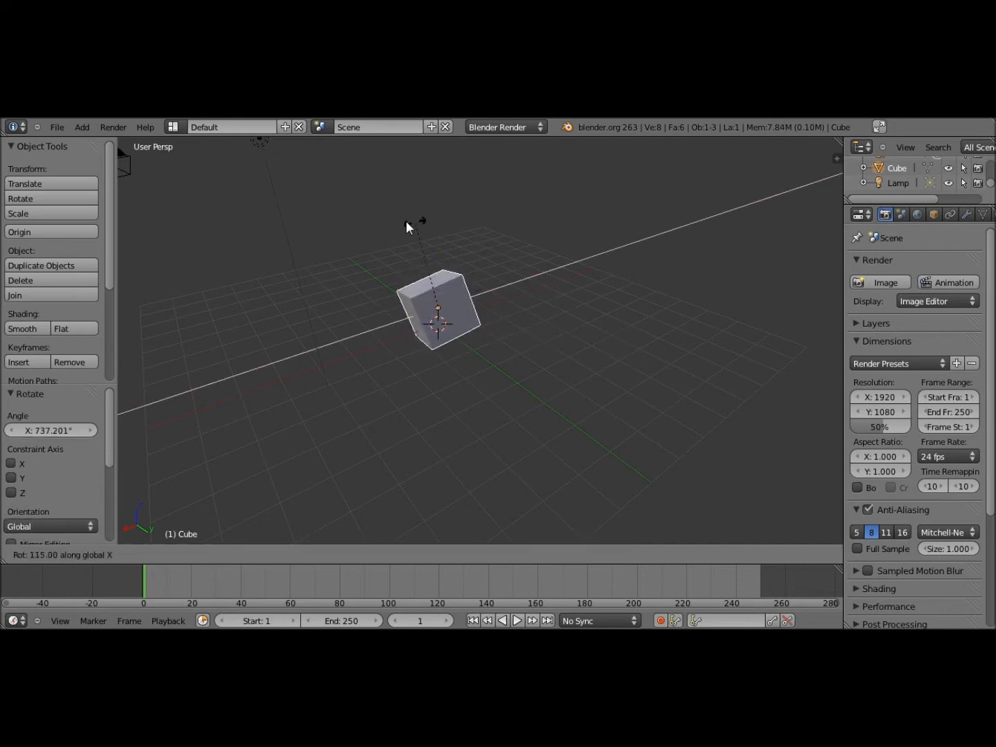
pyautogui.click(372, 228)
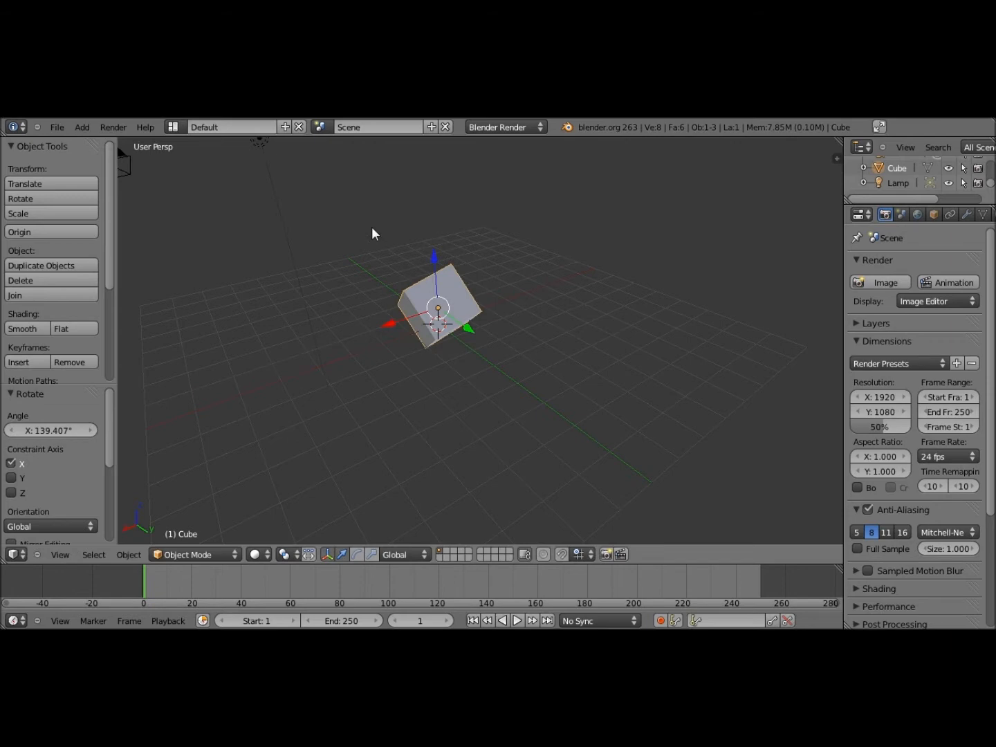
pyautogui.press('r')
pyautogui.press('y')
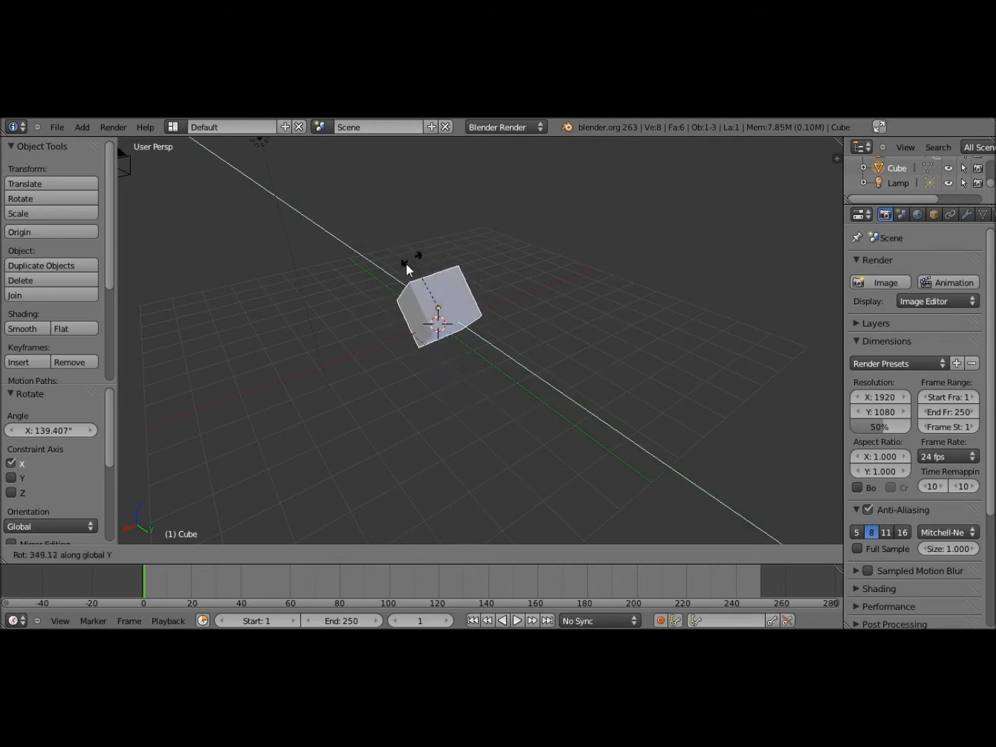
pyautogui.click(402, 266)
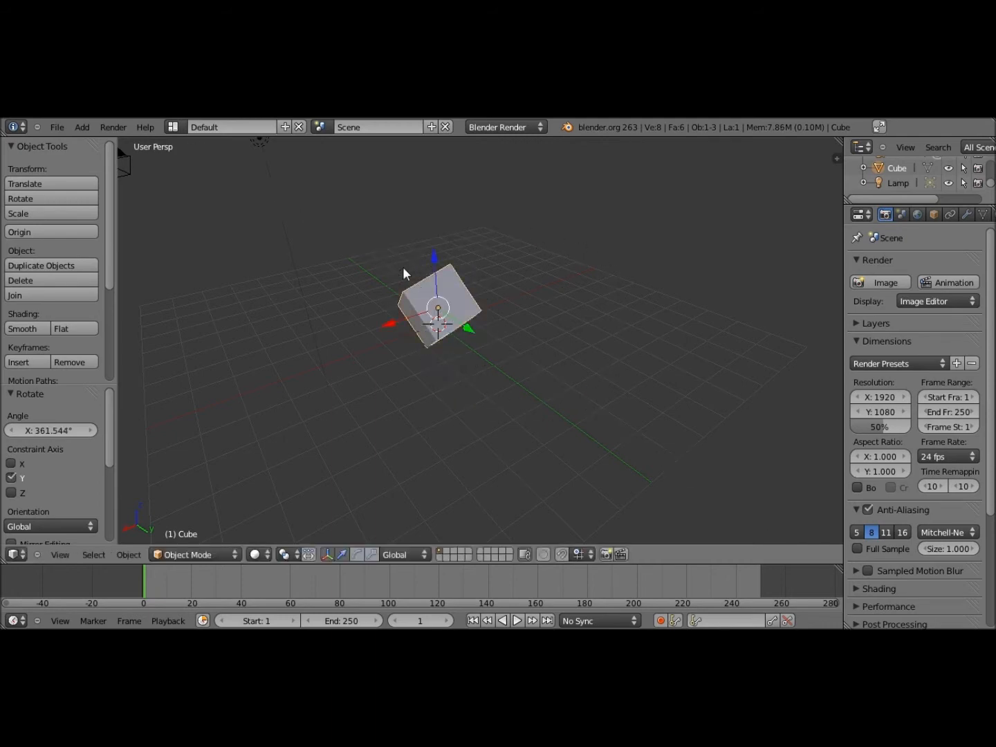
pyautogui.press('r')
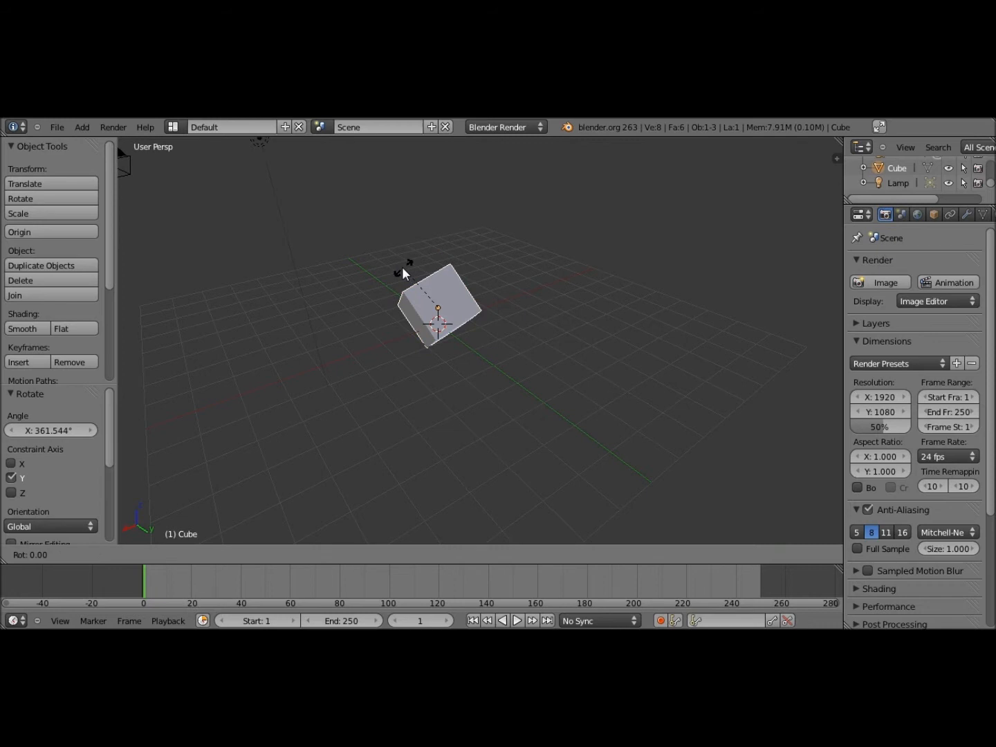
pyautogui.press('z')
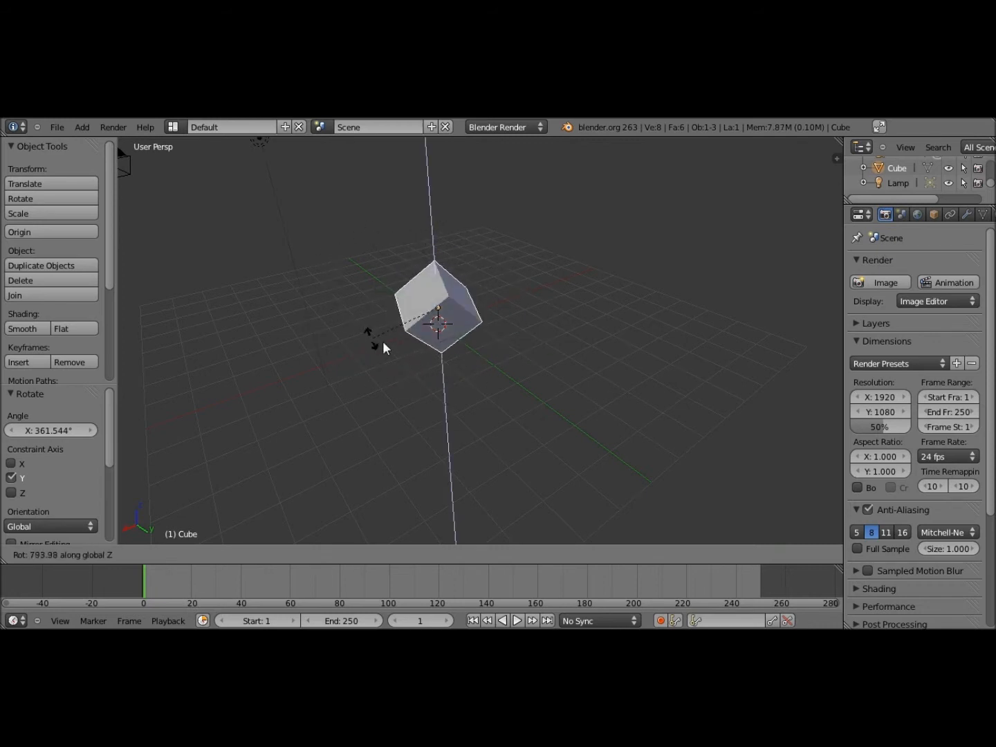
pyautogui.click(448, 298)
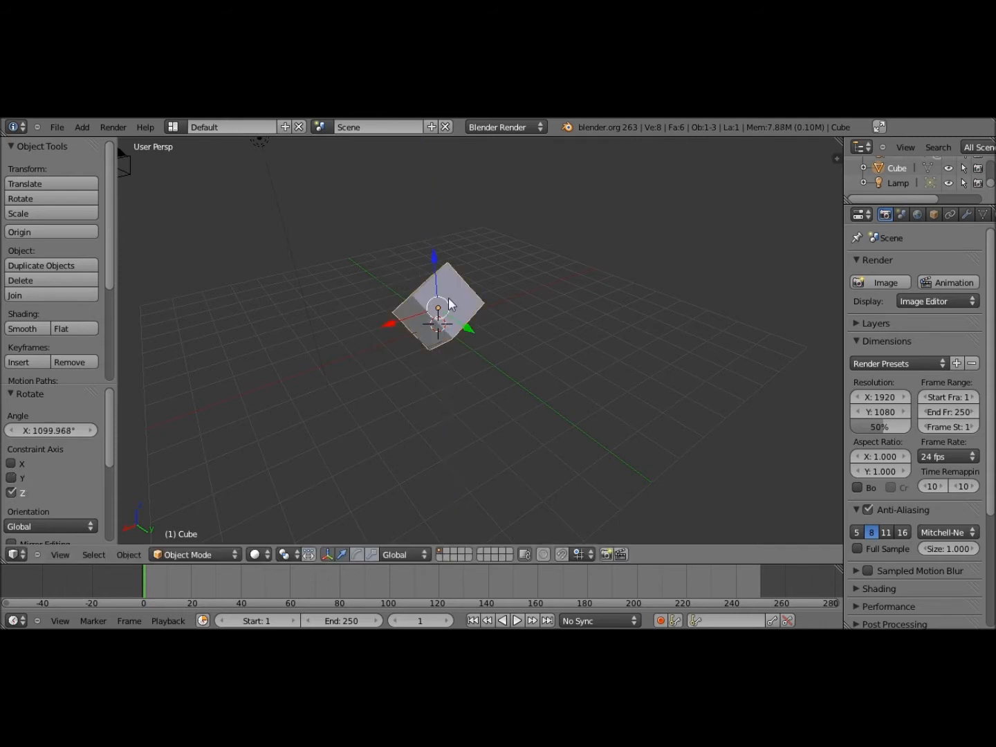
# Undo a trial stretch along X, reframe the cube in view, and bring up its delete prompt
pyautogui.press('s')
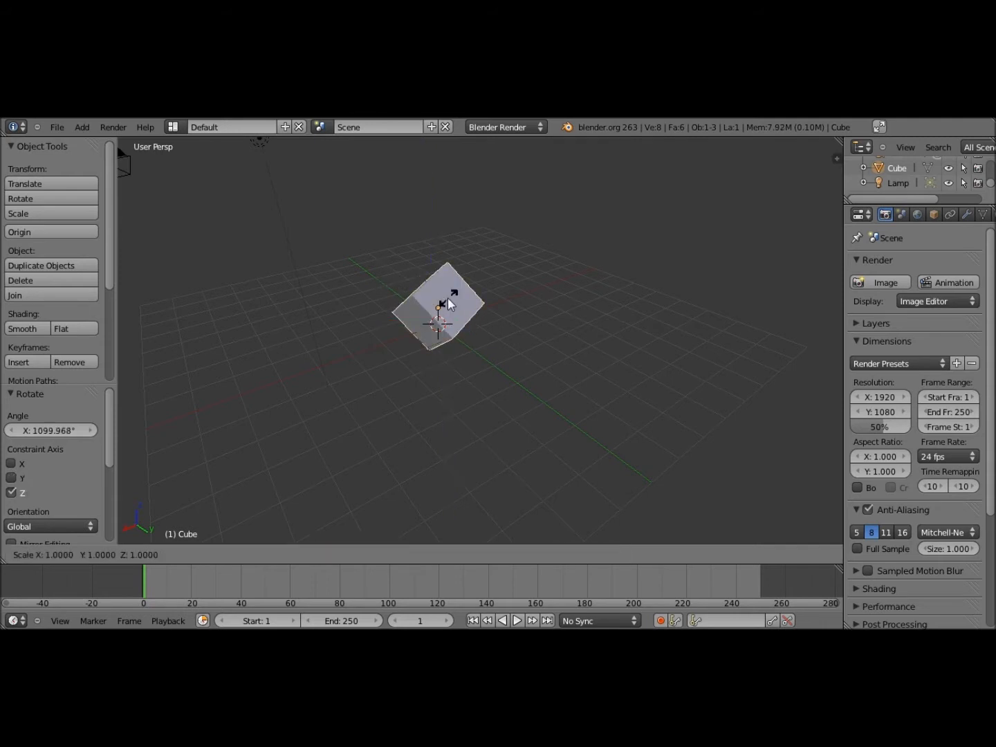
pyautogui.press('x')
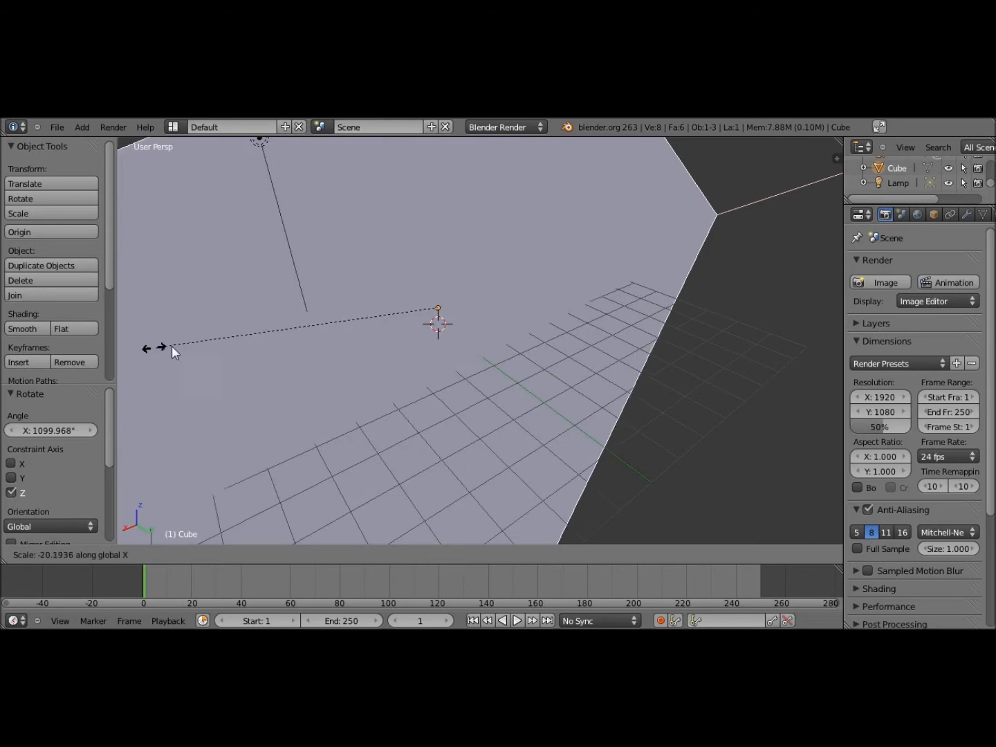
pyautogui.click(414, 307)
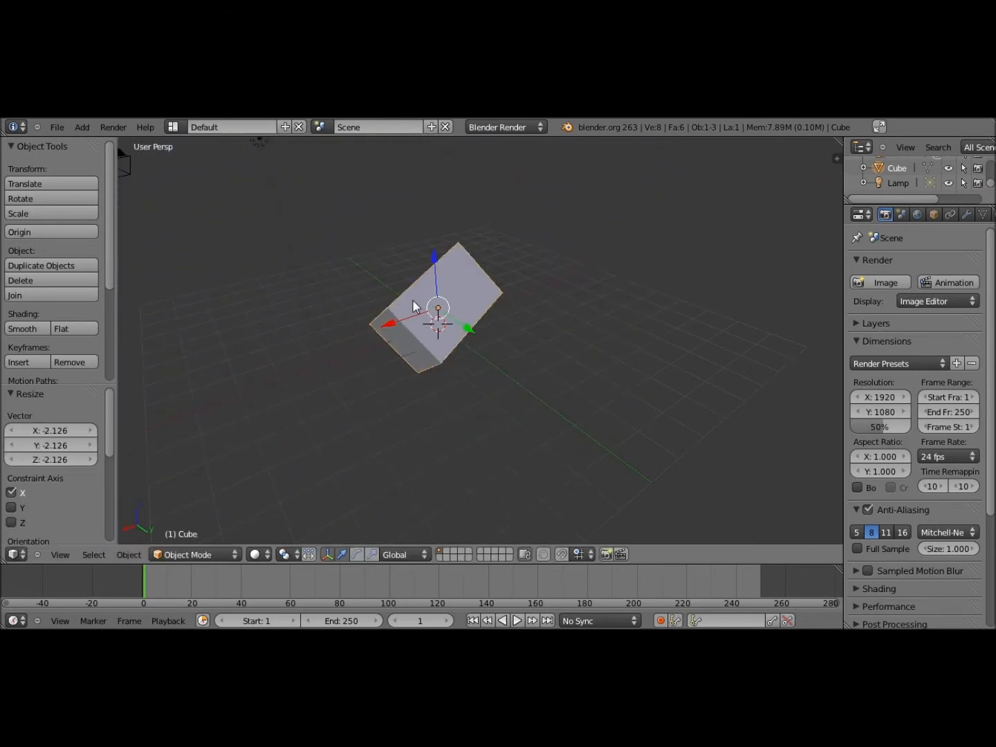
pyautogui.hotkey('ctrl', 'z')
pyautogui.scroll(-5, 458, 311)
pyautogui.moveTo(462, 311); pyautogui.dragTo(426, 290, button='middle')
pyautogui.scroll(7, 574, 363)
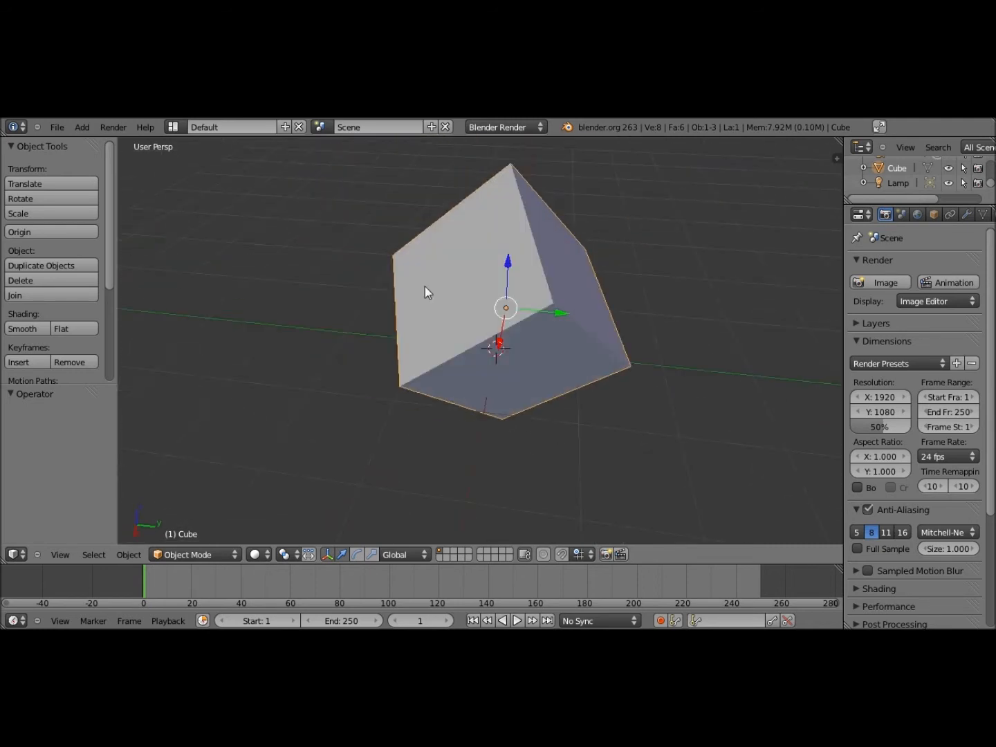
pyautogui.keyDown('shift'); pyautogui.moveTo(424, 287); pyautogui.dragTo(755, 356, button='middle'); pyautogui.keyUp('shift')
pyautogui.scroll(-5, 507, 311)
pyautogui.scroll(5, 560, 343)
pyautogui.scroll(-1, 444, 320)
pyautogui.keyDown('shift'); pyautogui.moveTo(444, 319); pyautogui.dragTo(557, 283, button='middle'); pyautogui.keyUp('shift')
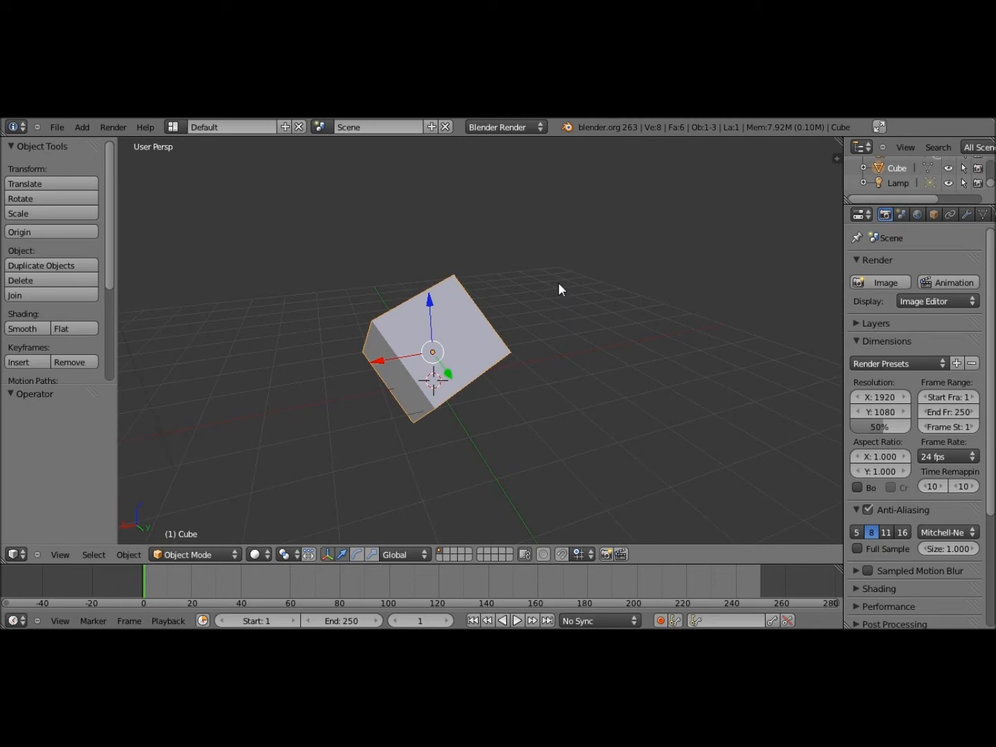
pyautogui.press('x')
pyautogui.press('x')
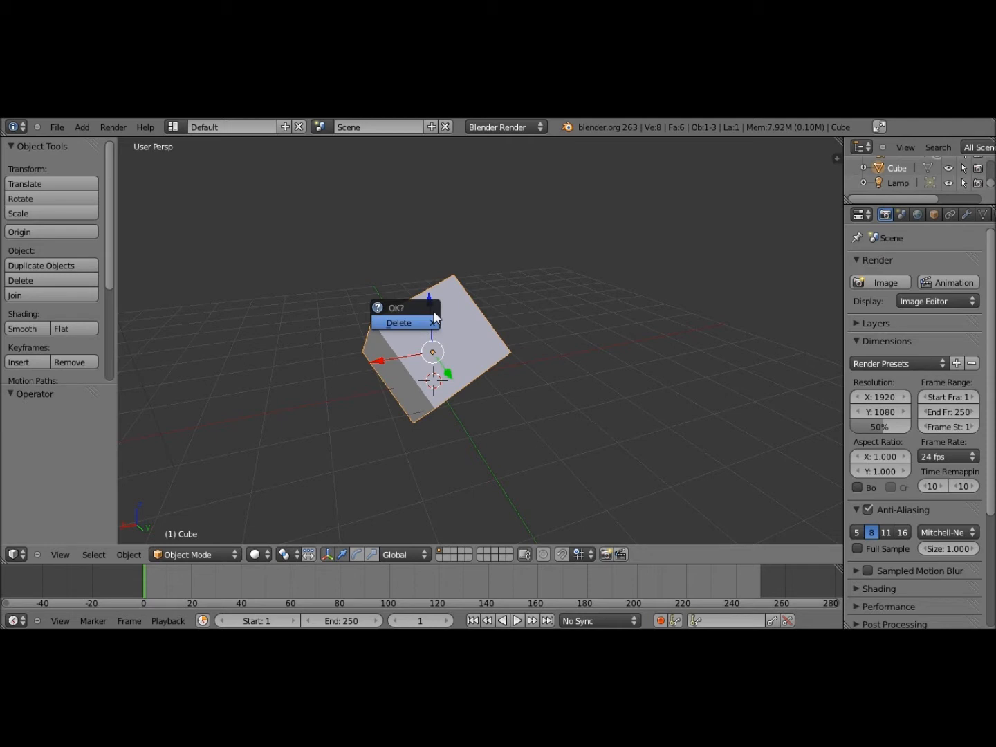
# Confirm deleting the cube so only the camera and lamp remain
pyautogui.click(400, 323)
pyautogui.moveTo(395, 339); pyautogui.dragTo(498, 359, button='middle')
pyautogui.scroll(5, 515, 385)
pyautogui.scroll(-2, 493, 317)
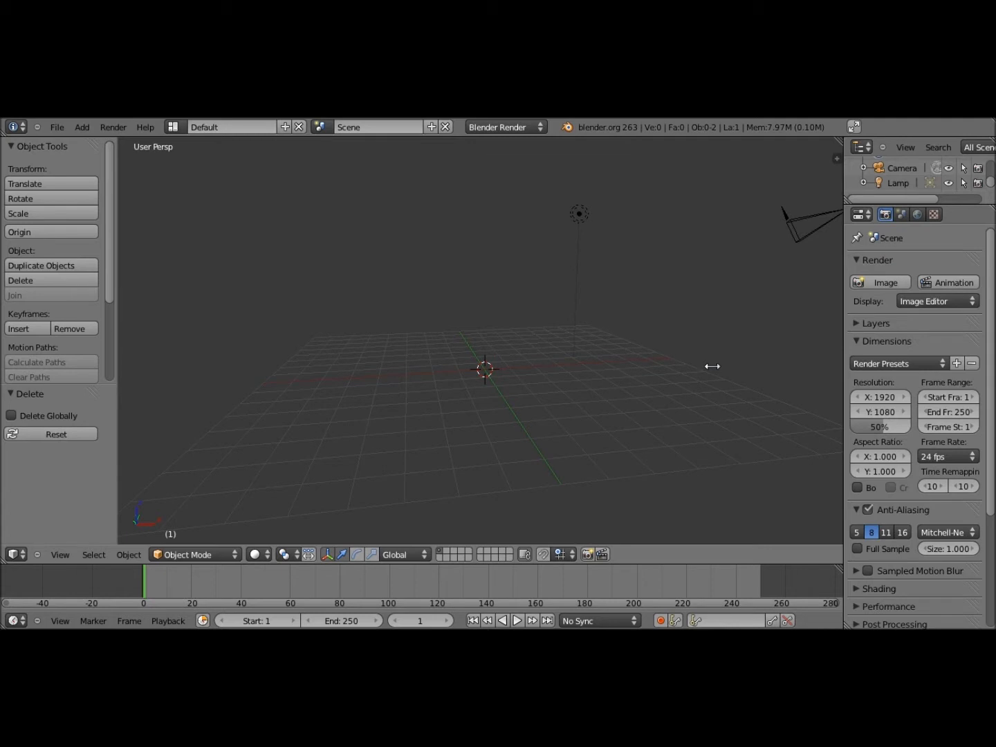
# In the 3D view sidebar, enable and expand Background Images and add an empty image slot
pyautogui.moveTo(713, 365); pyautogui.dragTo(721, 373)
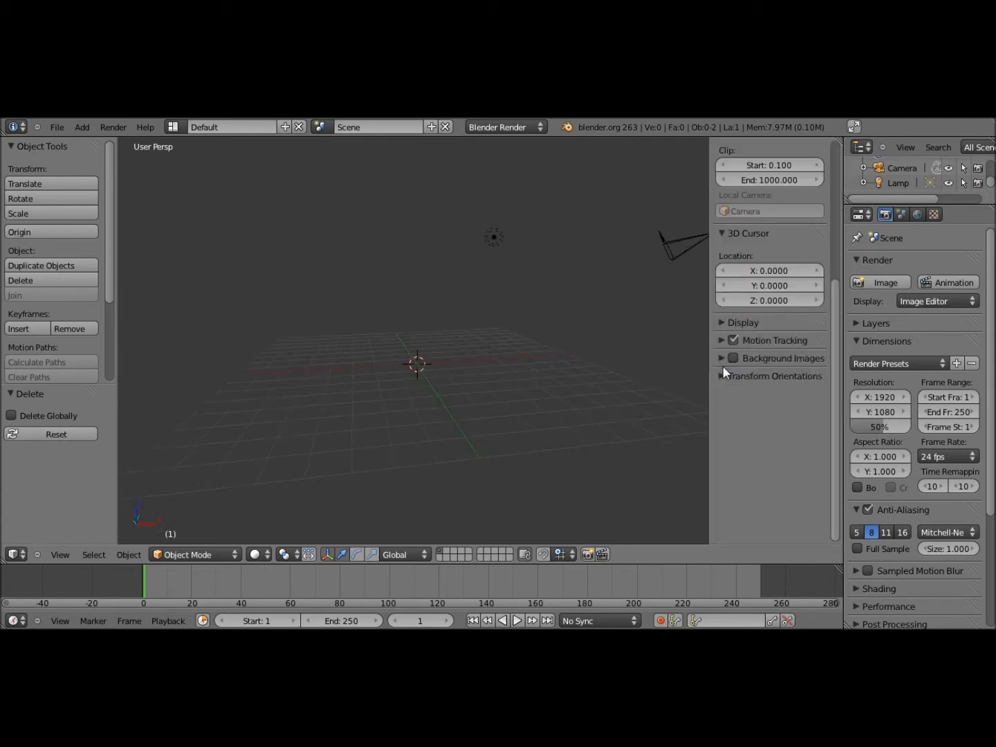
pyautogui.scroll(6, 835, 297)
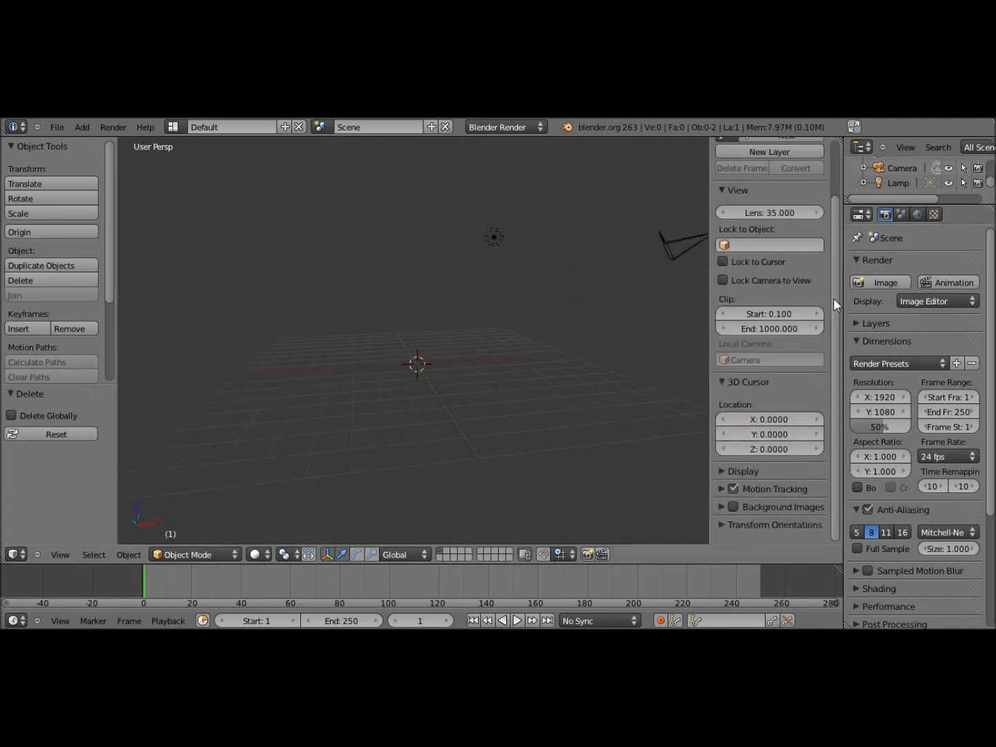
pyautogui.scroll(-3, 823, 324)
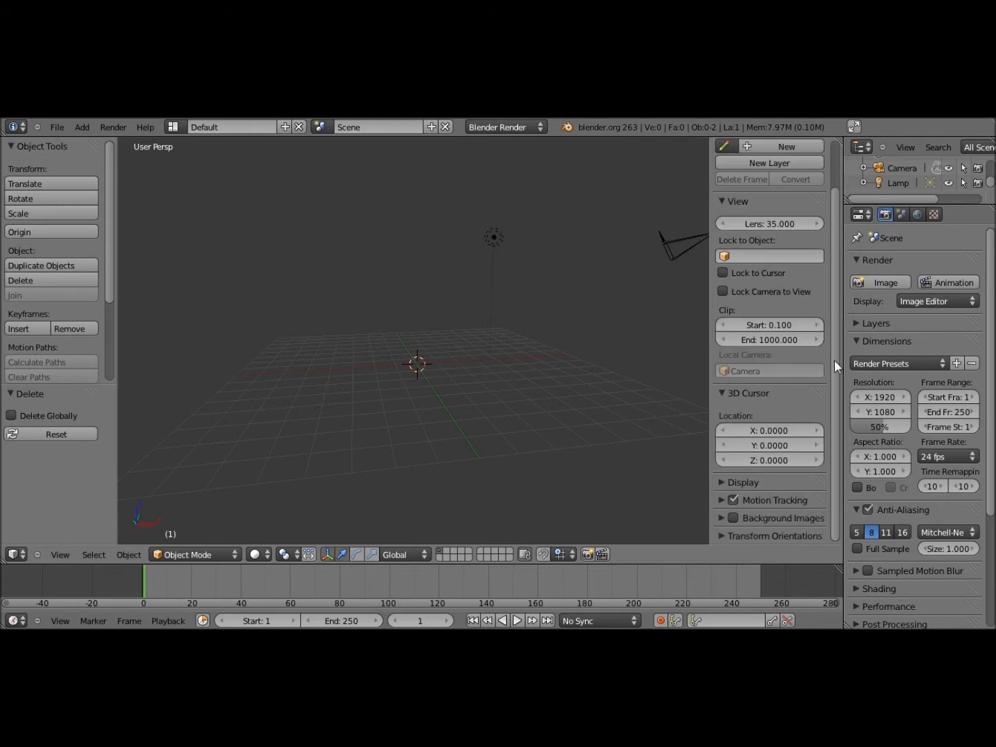
pyautogui.click(722, 518)
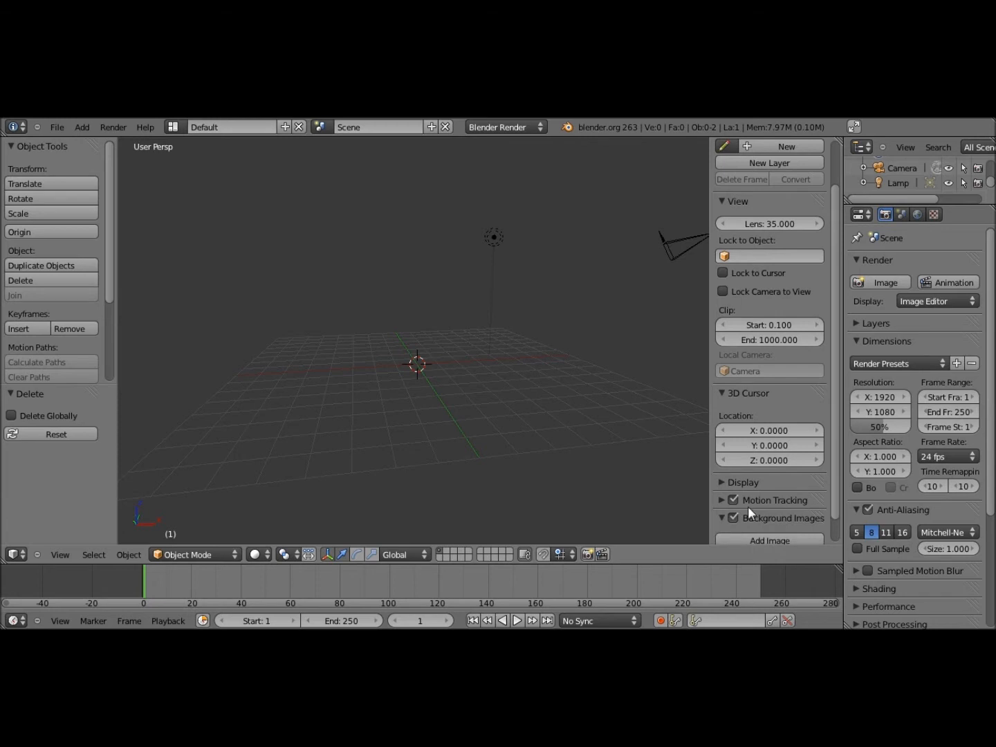
pyautogui.scroll(-1, 748, 507)
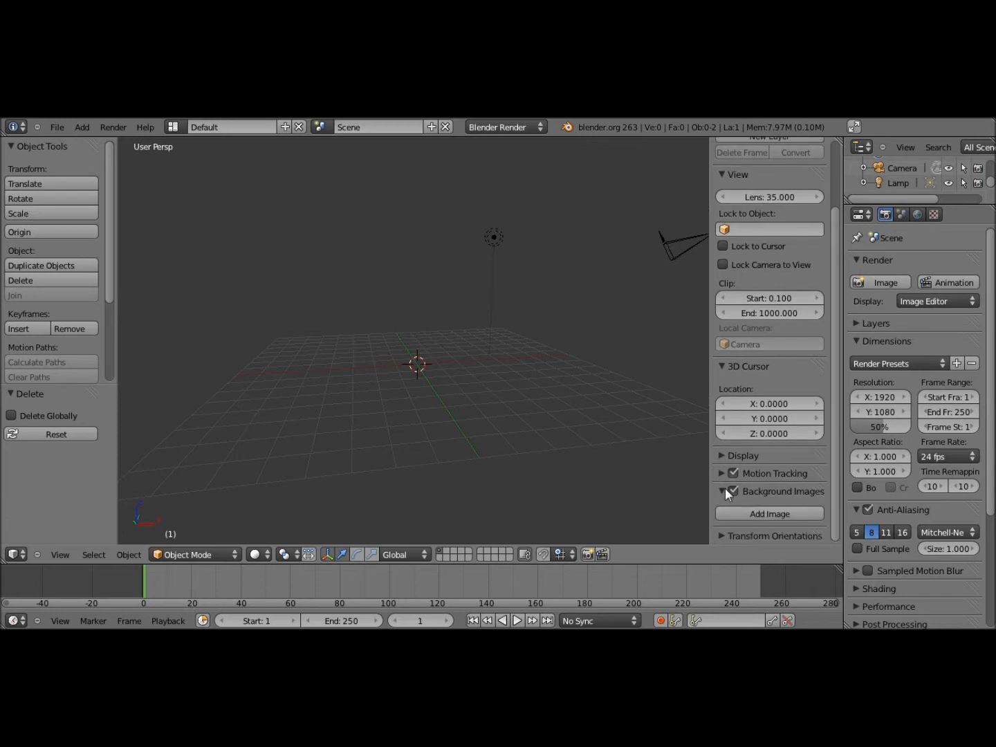
pyautogui.click(765, 512)
pyautogui.scroll(-3, 764, 510)
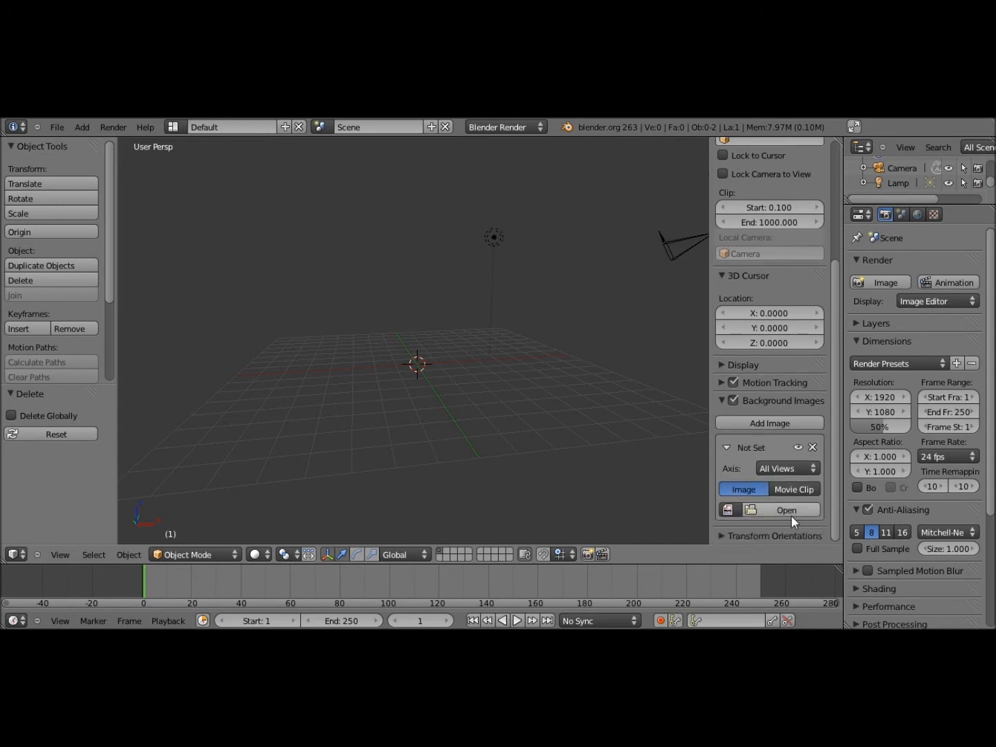
# Browse to the Desktop and open scar h.png as the background image
pyautogui.click(783, 510)
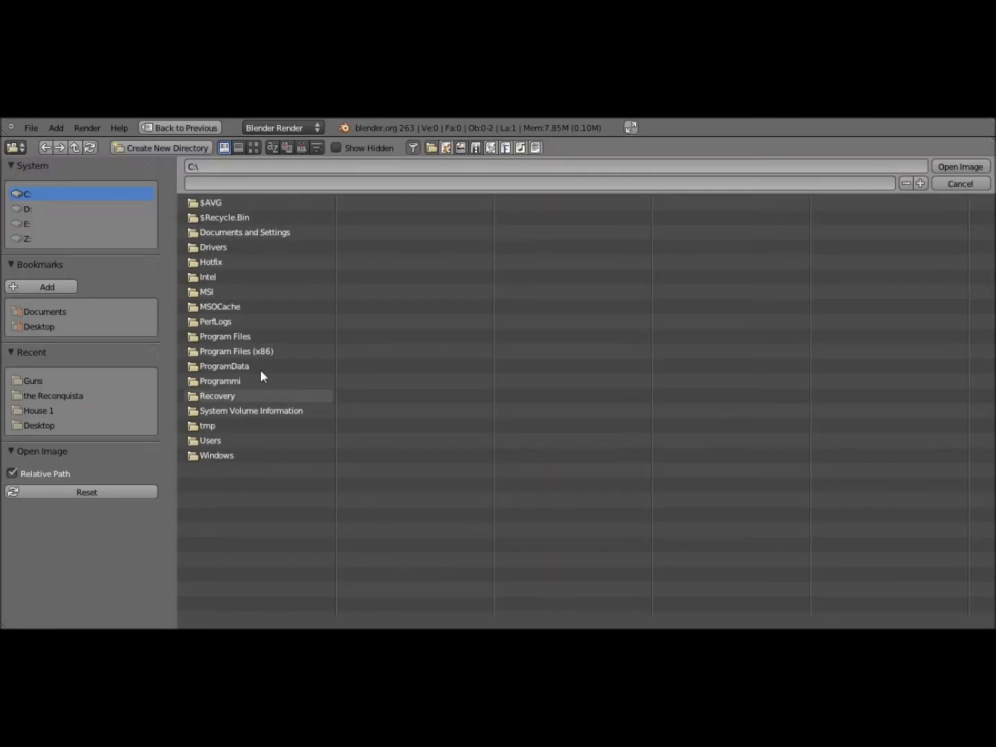
pyautogui.click(46, 326)
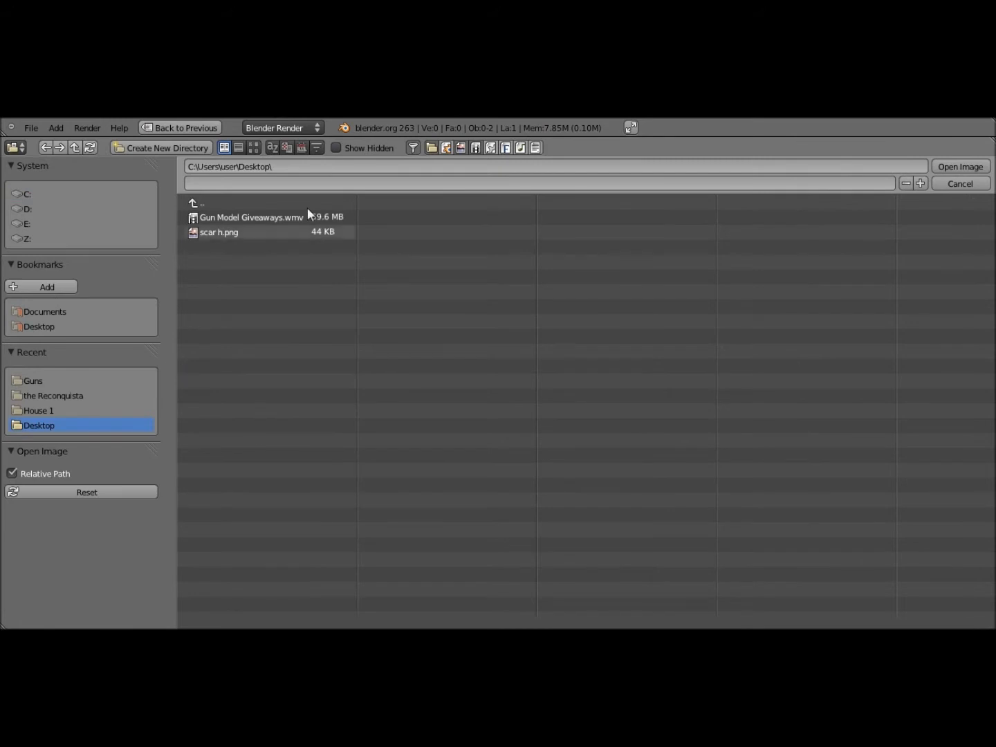
pyautogui.click(185, 236)
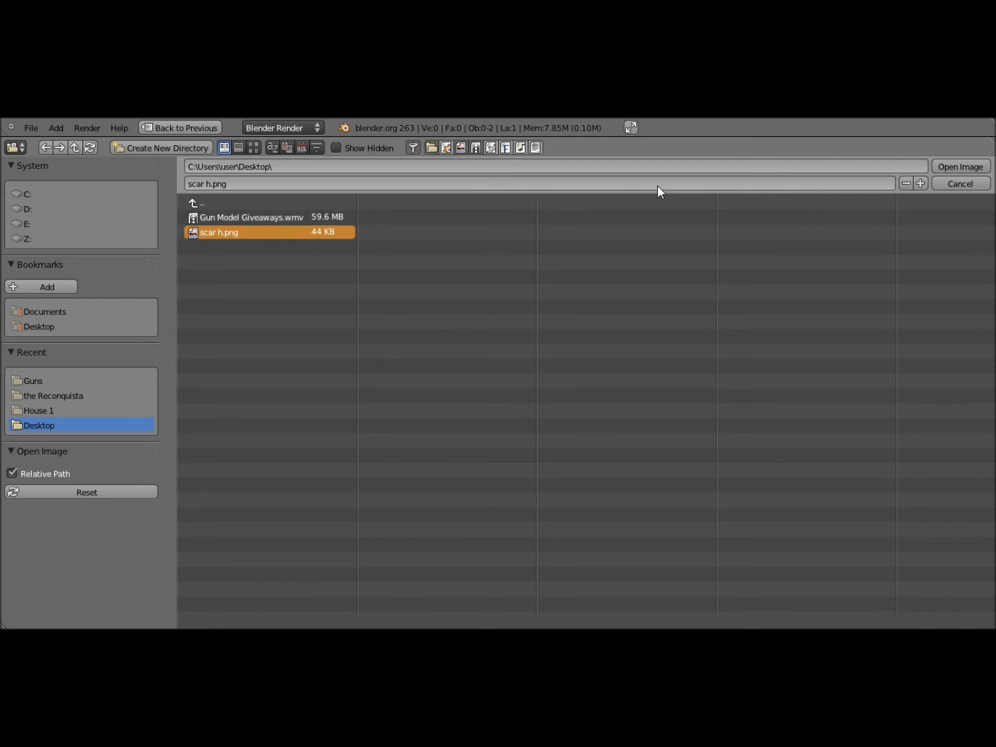
pyautogui.click(936, 165)
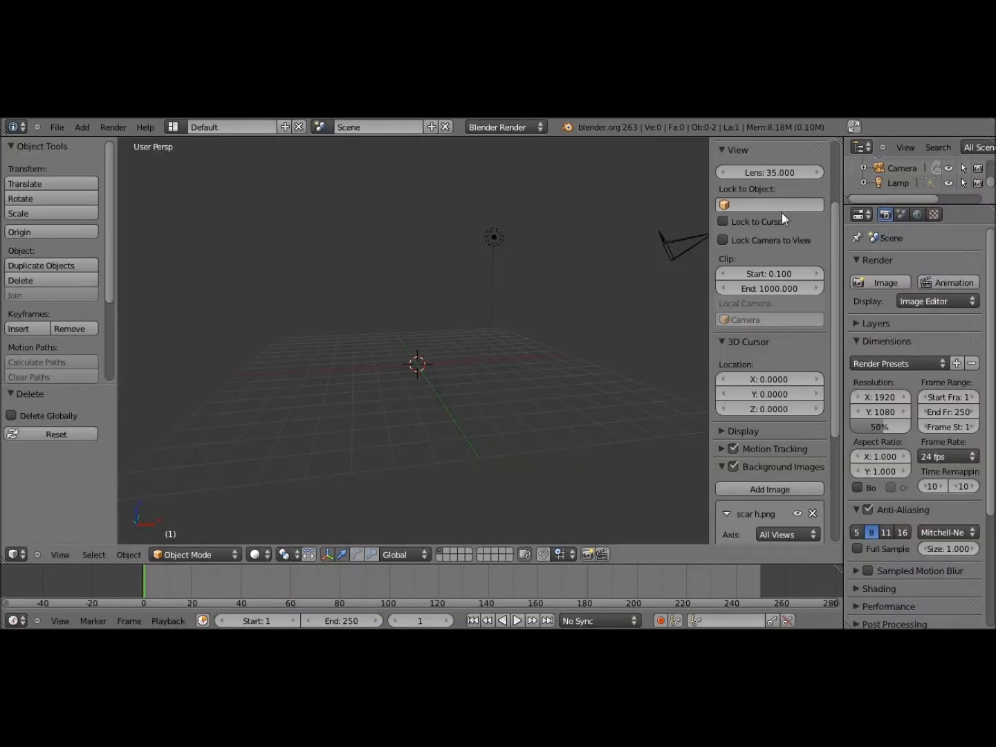
# Switch to Left view, toggle orthographic for Left Ortho, and zoom onto the rifle backdrop
pyautogui.moveTo(382, 323); pyautogui.dragTo(443, 318, button='middle')
pyautogui.scroll(-5, 781, 367)
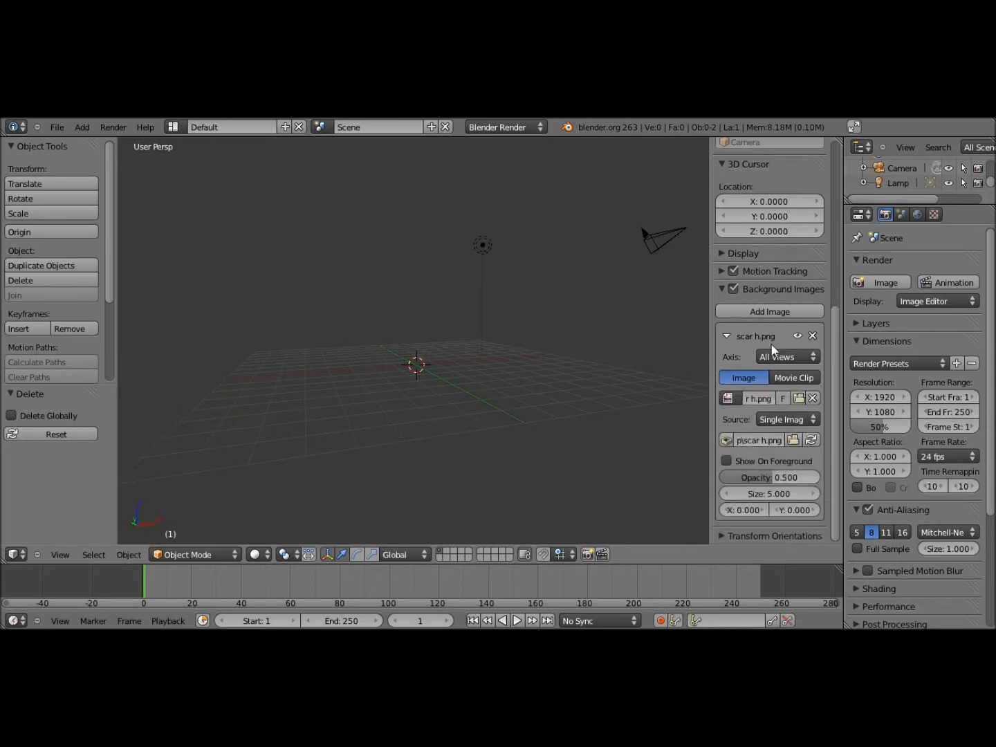
pyautogui.click(67, 553)
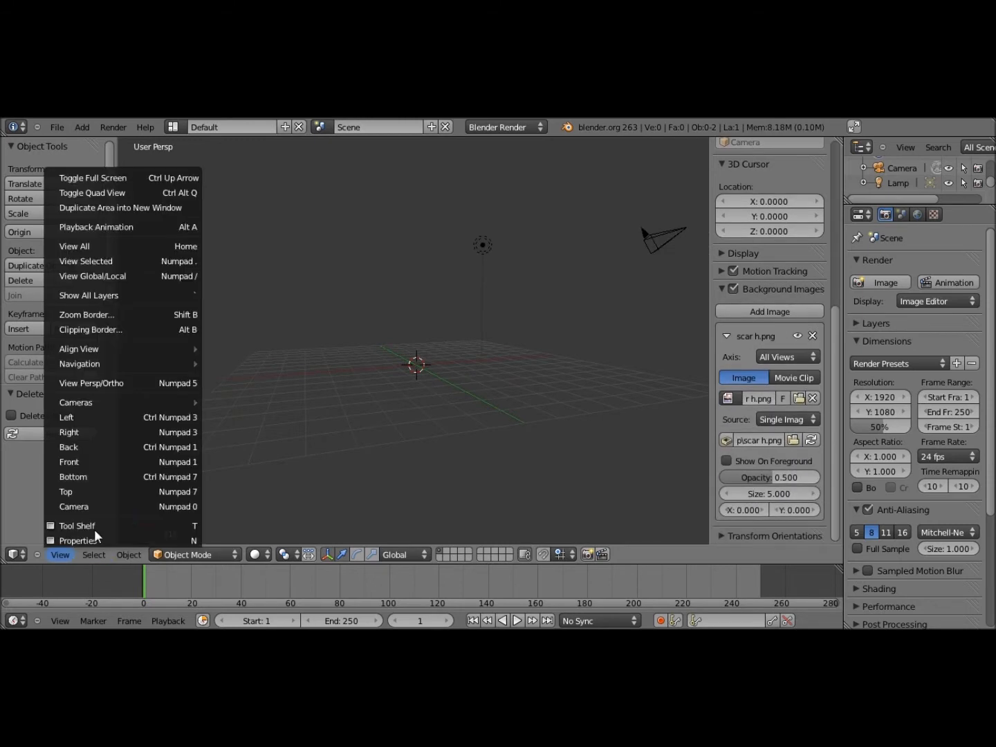
pyautogui.click(130, 417)
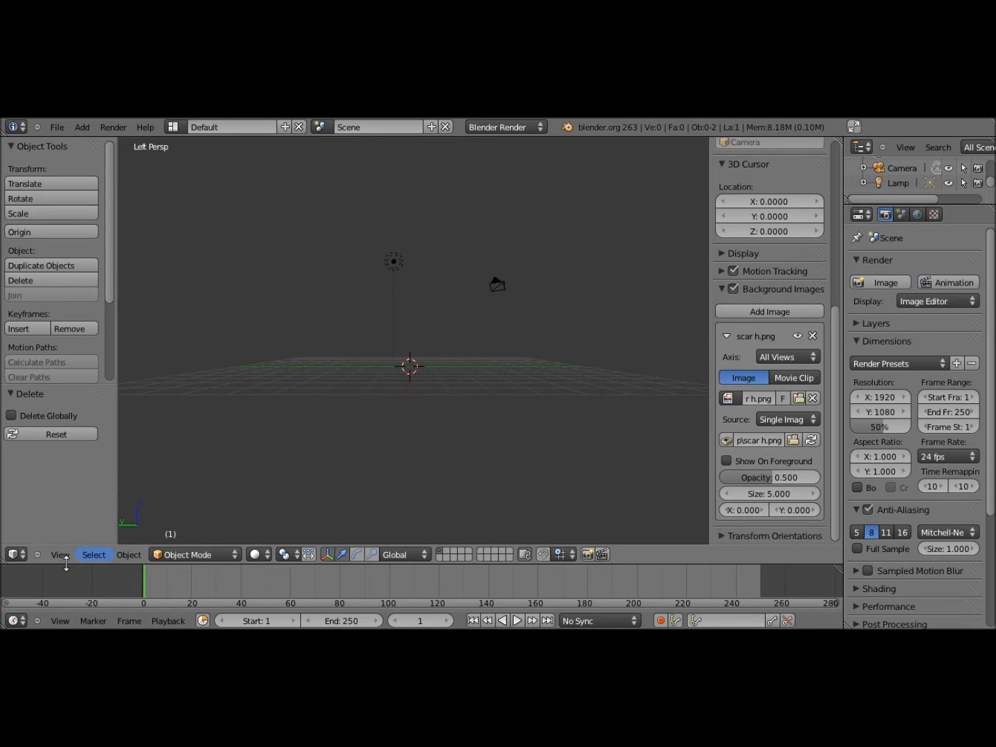
pyautogui.click(60, 554)
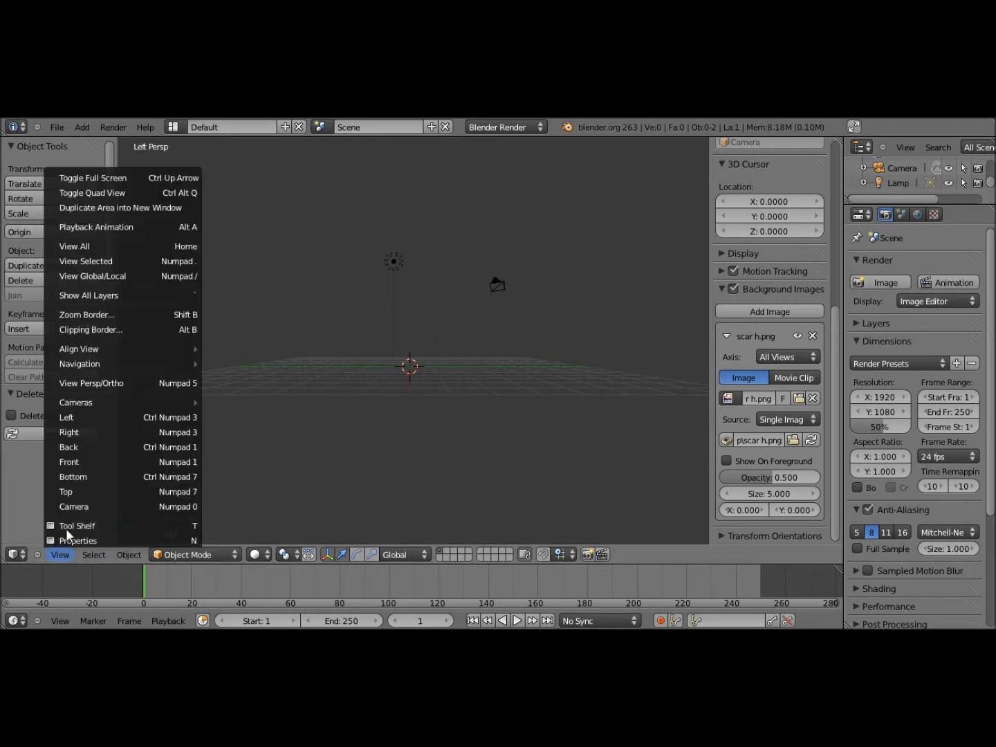
pyautogui.click(94, 386)
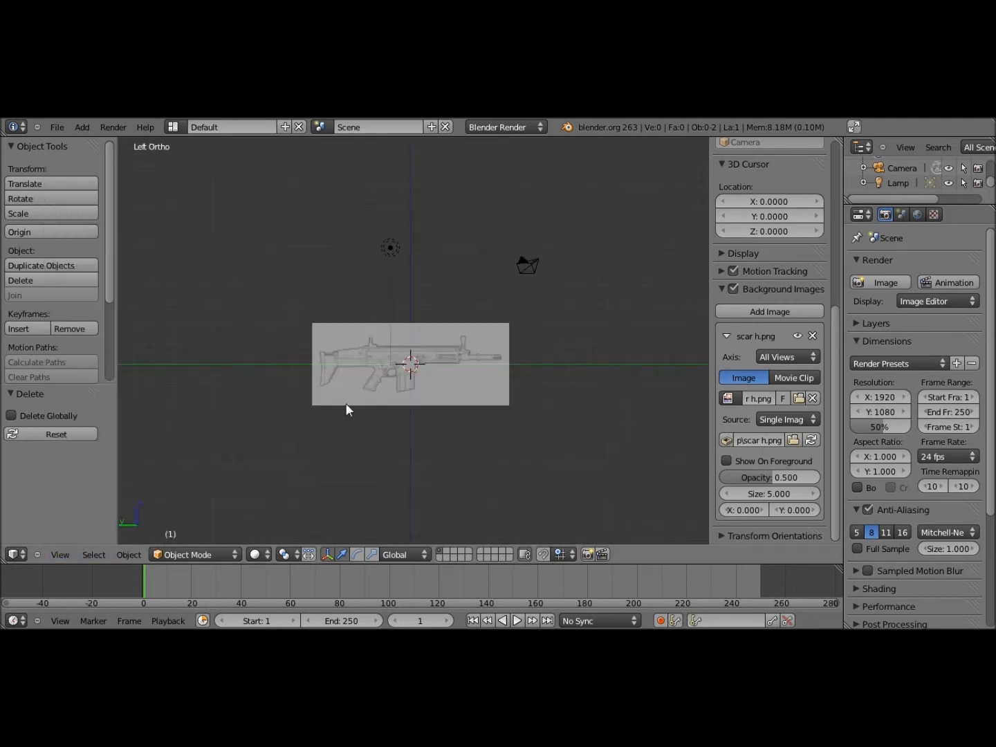
pyautogui.scroll(5, 346, 404)
pyautogui.keyDown('shift'); pyautogui.moveTo(360, 413); pyautogui.dragTo(401, 376, button='middle'); pyautogui.keyUp('shift')
pyautogui.click(61, 554)
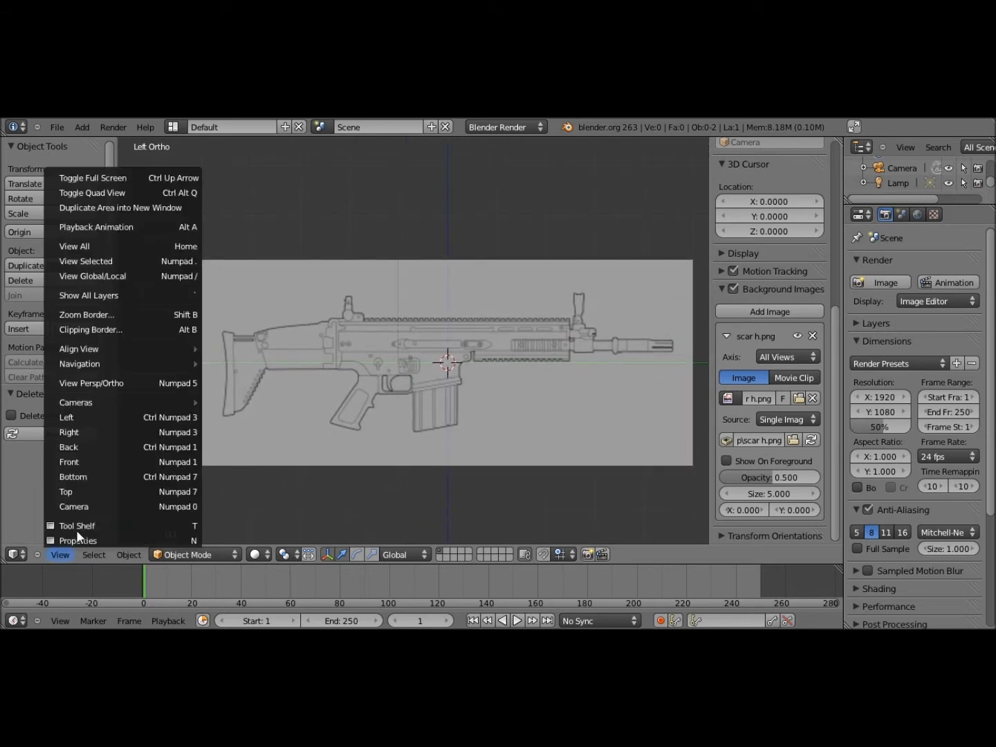
pyautogui.press('Escape')
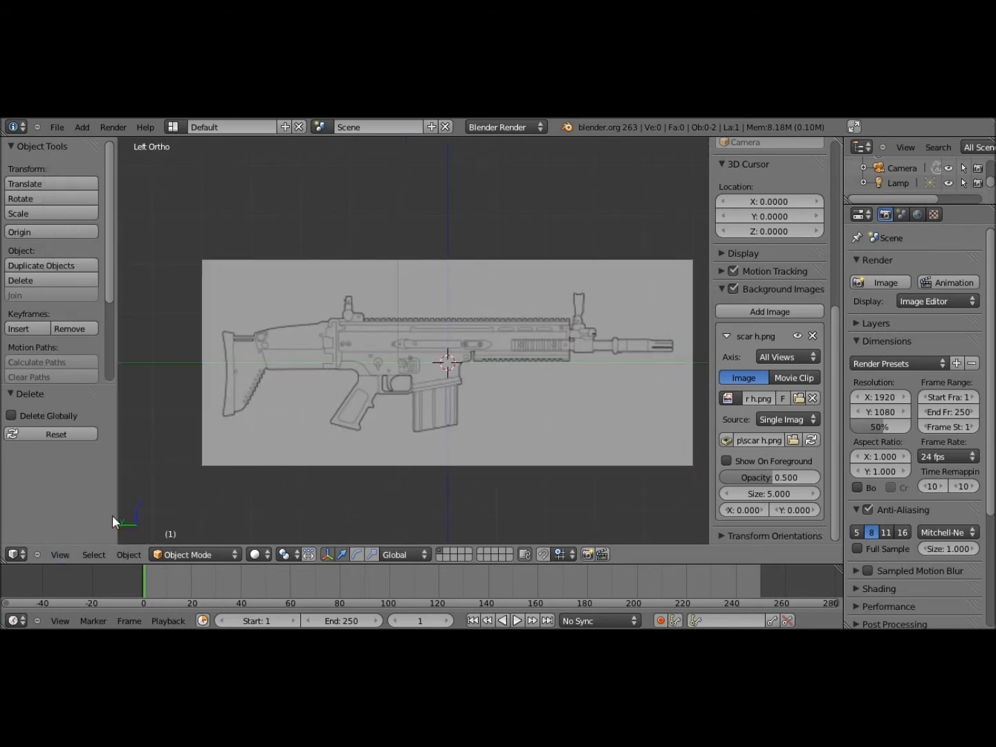
# Pan and zoom along the rifle reference to inspect the whole outline
pyautogui.click(60, 554)
pyautogui.scroll(3, 428, 420)
pyautogui.keyDown('shift'); pyautogui.moveTo(444, 413); pyautogui.dragTo(284, 380, button='middle'); pyautogui.keyUp('shift')
pyautogui.scroll(5, 503, 379)
pyautogui.keyDown('shift'); pyautogui.moveTo(498, 355); pyautogui.dragTo(258, 384, button='middle'); pyautogui.keyUp('shift')
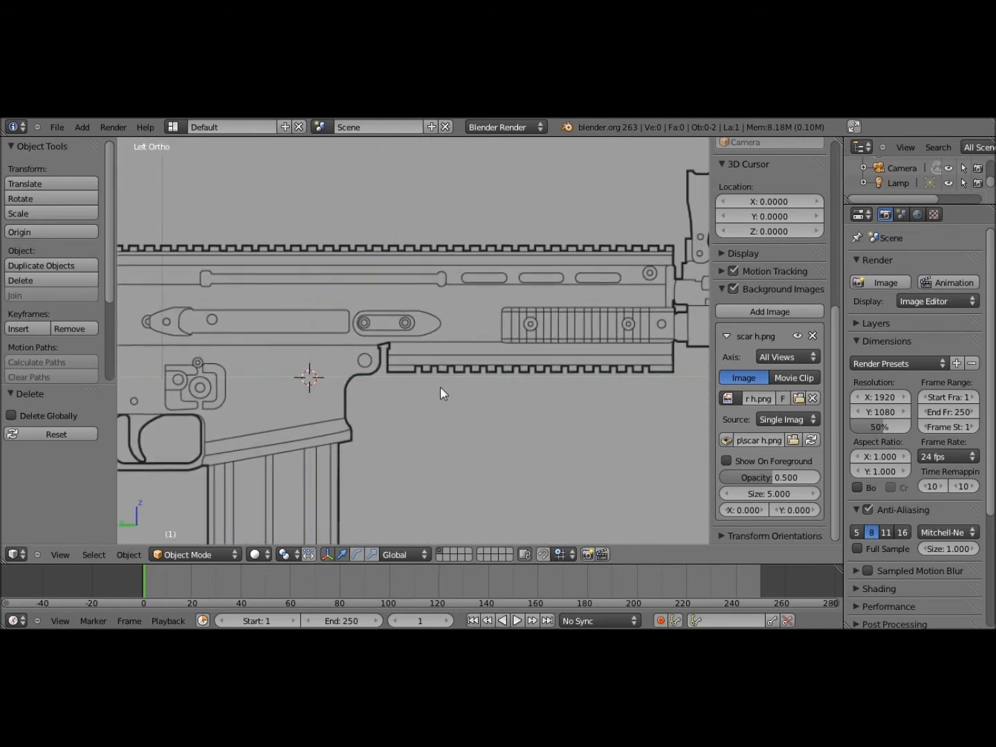
pyautogui.scroll(-3, 418, 390)
pyautogui.keyDown('shift'); pyautogui.moveTo(419, 390); pyautogui.dragTo(453, 394, button='middle'); pyautogui.keyUp('shift')
pyautogui.scroll(-3, 556, 359)
pyautogui.scroll(5, 540, 331)
pyautogui.scroll(5, 596, 361)
pyautogui.keyDown('shift'); pyautogui.scroll(-8, 523, 342); pyautogui.keyUp('shift')
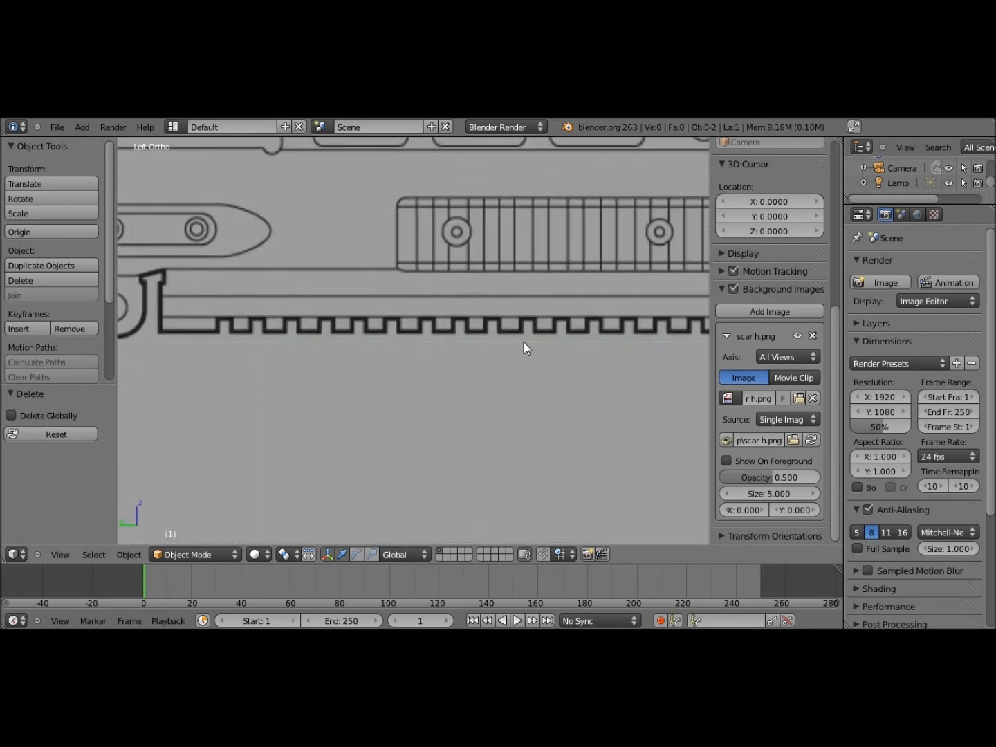
pyautogui.scroll(-3, 479, 350)
pyautogui.scroll(-1, 479, 350)
pyautogui.keyDown('shift'); pyautogui.scroll(-3, 482, 352); pyautogui.keyUp('shift')
pyautogui.keyDown('shift'); pyautogui.moveTo(515, 364); pyautogui.dragTo(729, 429, button='middle'); pyautogui.keyUp('shift')
pyautogui.scroll(-3, 499, 401)
pyautogui.scroll(-3, 498, 401)
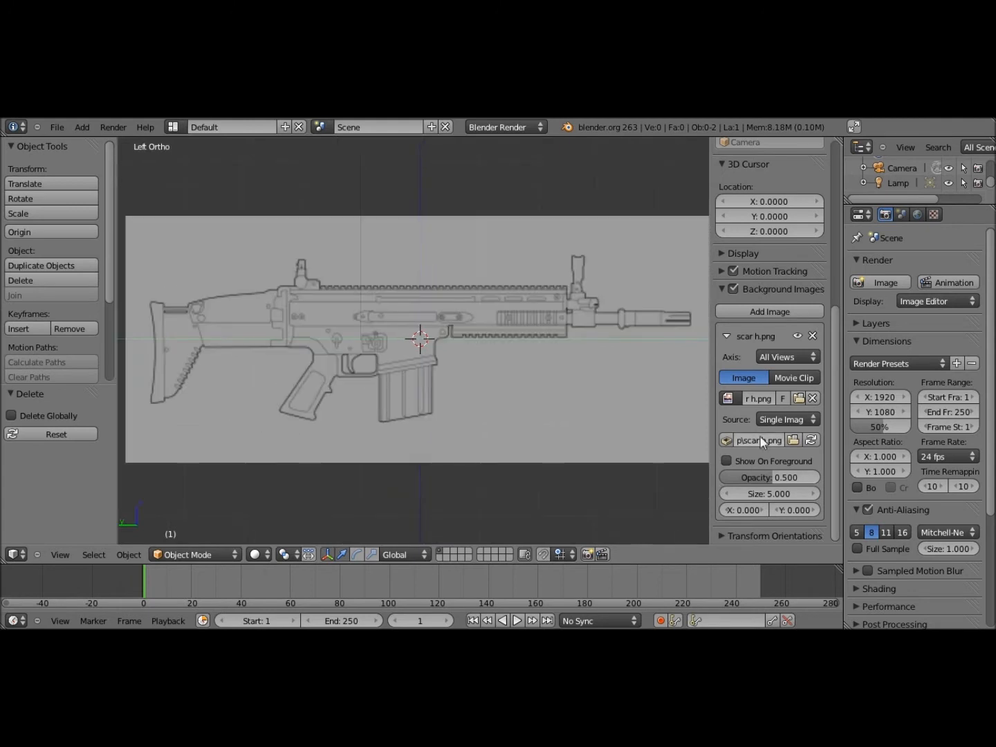
pyautogui.scroll(3, 759, 435)
pyautogui.scroll(3, 759, 435)
pyautogui.scroll(-5, 760, 443)
# Set the background image Opacity to 1.000 and Size to 5.920, then hide the Properties panel
pyautogui.moveTo(757, 477); pyautogui.dragTo(826, 473)
pyautogui.moveTo(770, 494); pyautogui.dragTo(706, 486)
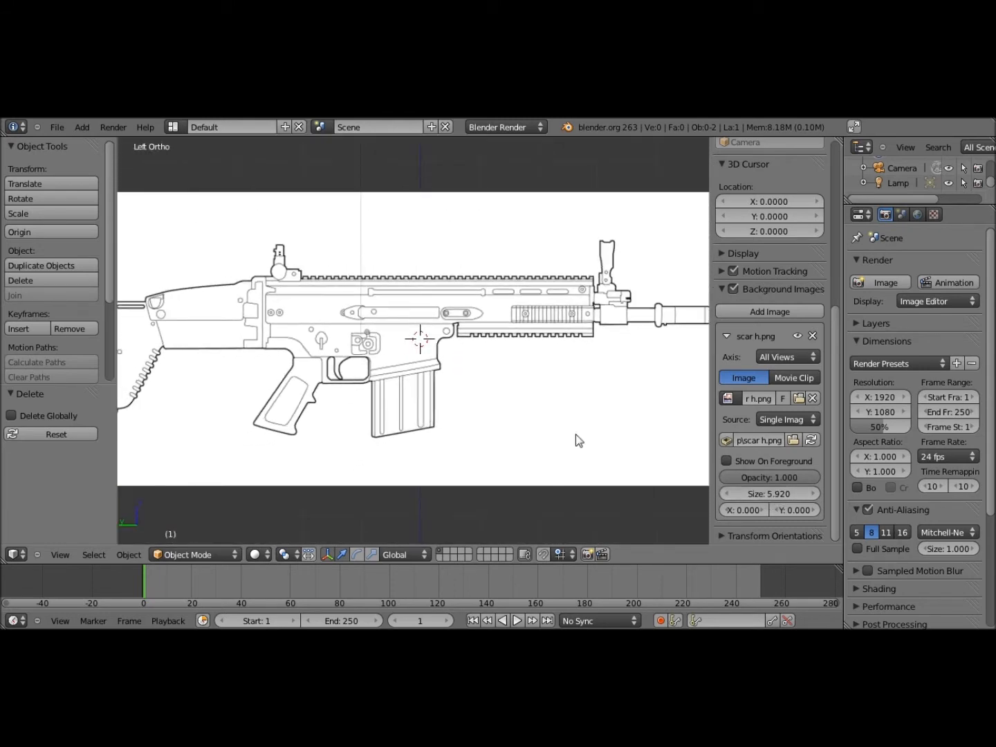
pyautogui.scroll(-3, 556, 425)
pyautogui.scroll(4, 546, 426)
pyautogui.scroll(5, 546, 427)
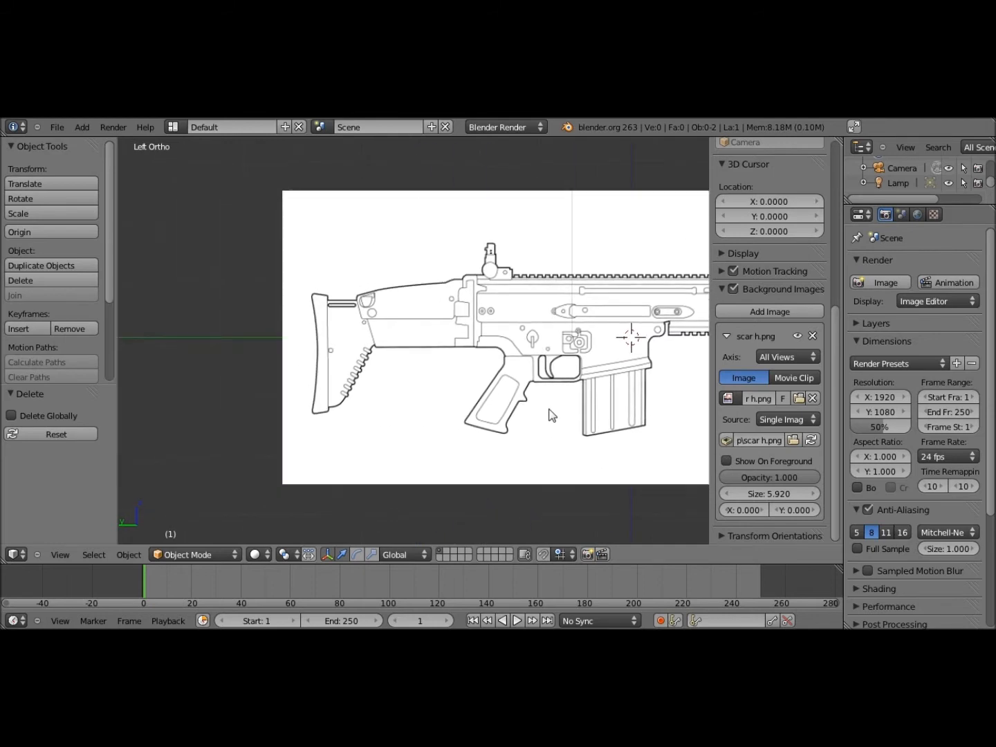
pyautogui.scroll(-3, 542, 414)
pyautogui.keyDown('shift'); pyautogui.moveTo(566, 391); pyautogui.dragTo(445, 382, button='middle'); pyautogui.keyUp('shift')
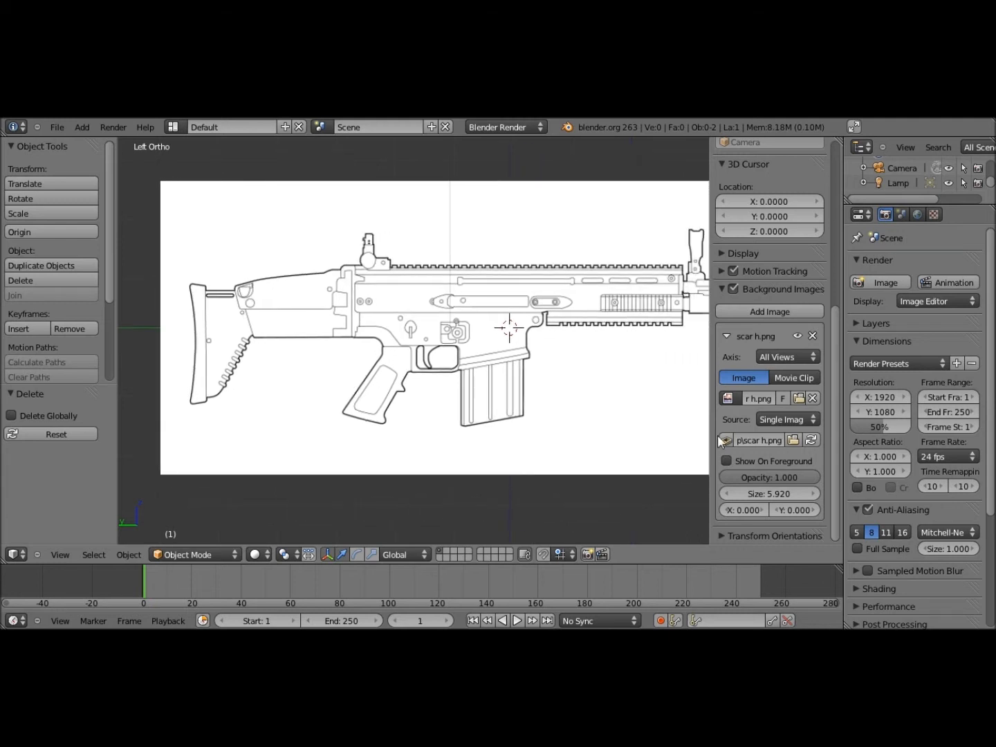
pyautogui.scroll(-1, 717, 436)
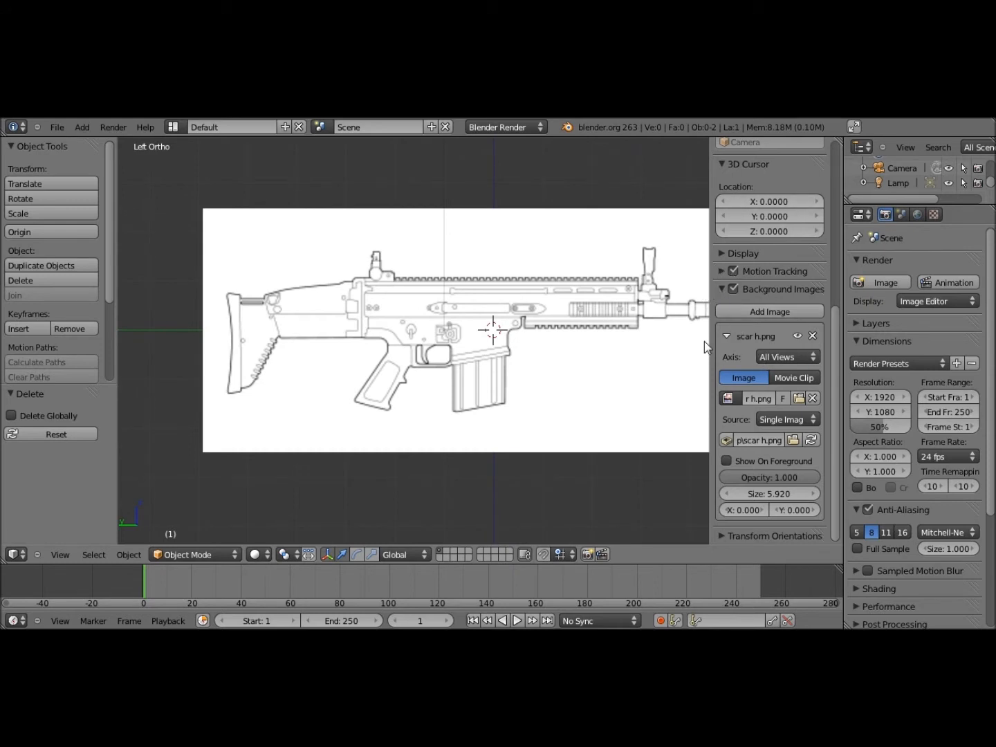
pyautogui.press('n')
pyautogui.press('n')
pyautogui.press('n')
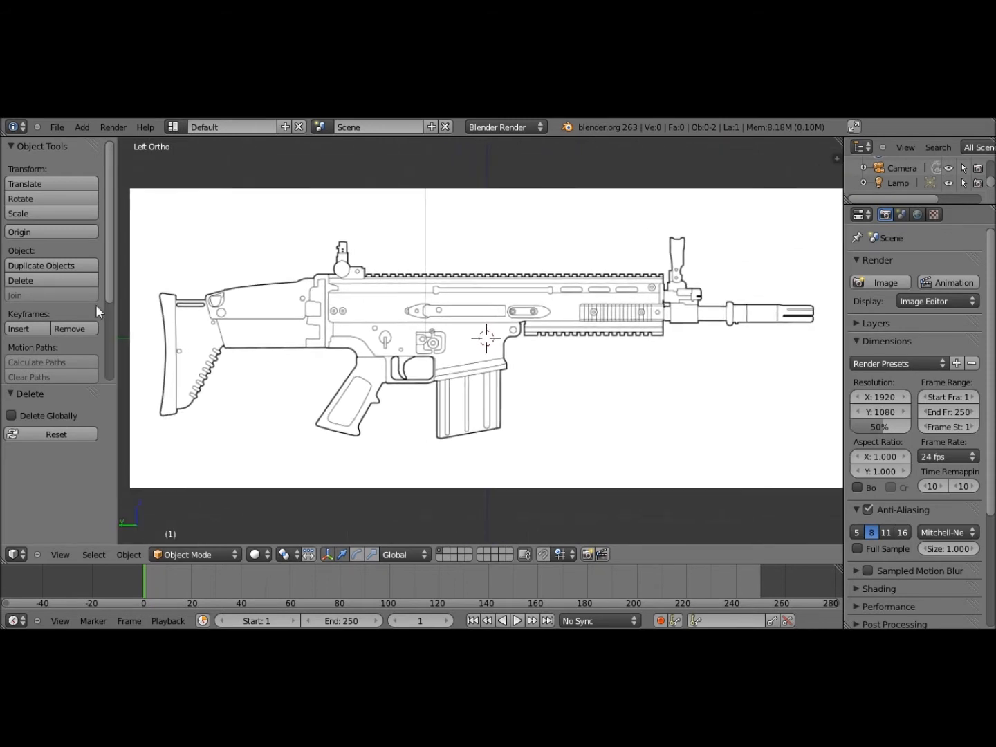
# Hide the Tool Shelf with T to widen the viewport
pyautogui.scroll(-2, 110, 249)
pyautogui.scroll(2, 106, 263)
pyautogui.press('t')
pyautogui.scroll(-6, 317, 331)
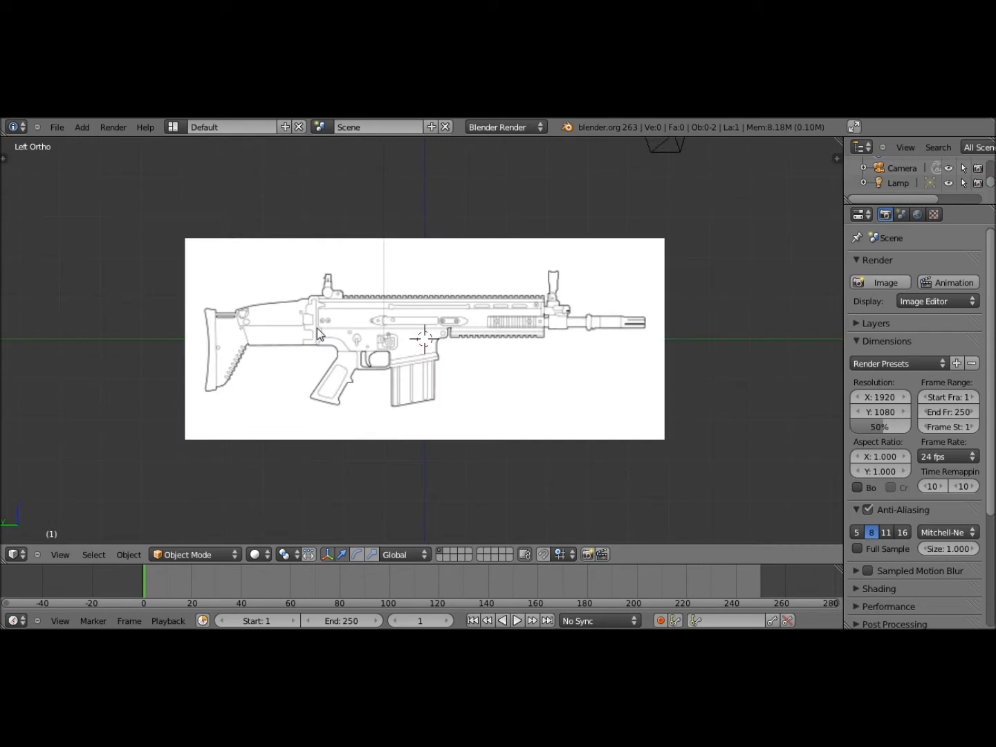
pyautogui.scroll(6, 316, 331)
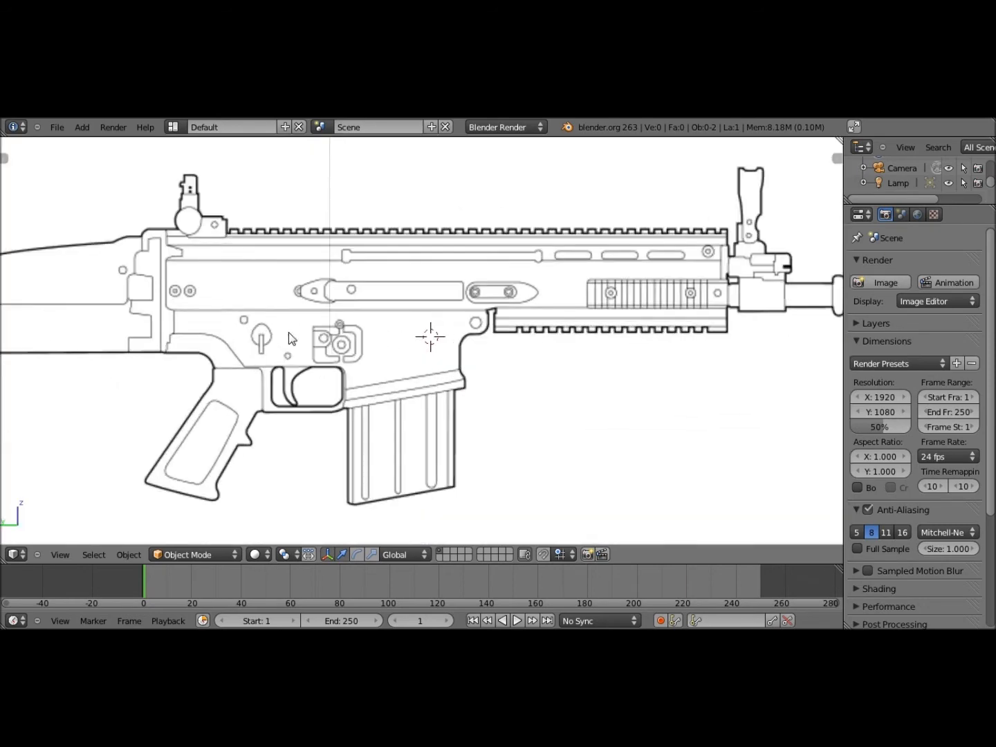
pyautogui.scroll(-6, 298, 332)
pyautogui.scroll(5, 298, 331)
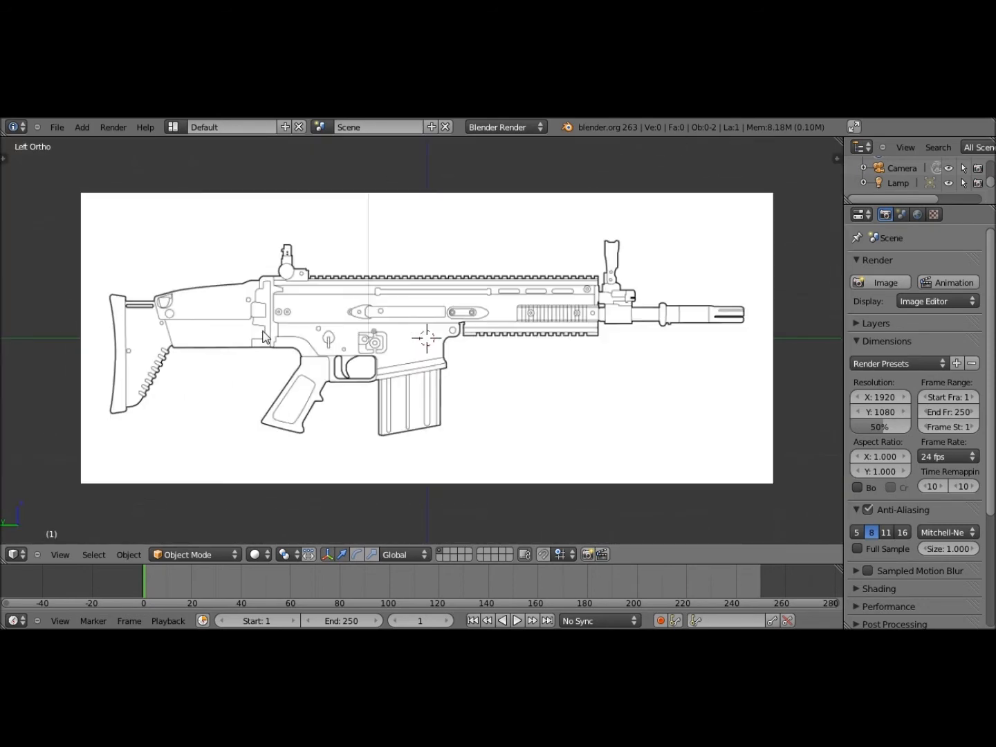
# Return to the Left orthographic view of the rifle reference and bring up the Add > Mesh list
pyautogui.moveTo(263, 337); pyautogui.dragTo(386, 375, button='middle')
pyautogui.scroll(3, 387, 376)
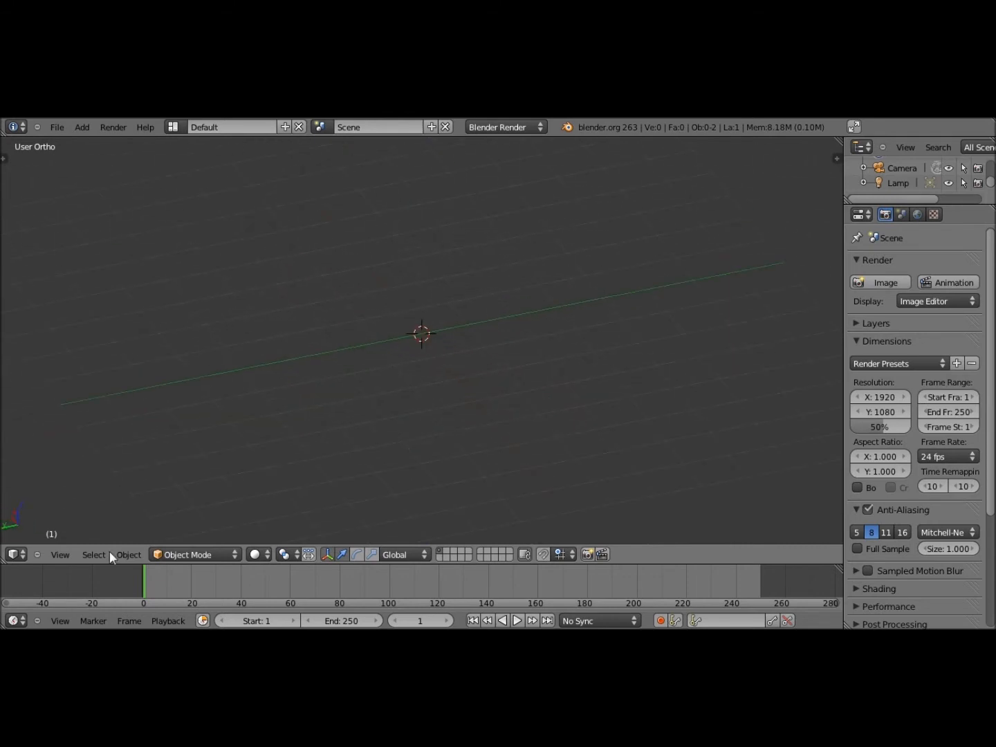
pyautogui.click(68, 555)
pyautogui.click(107, 416)
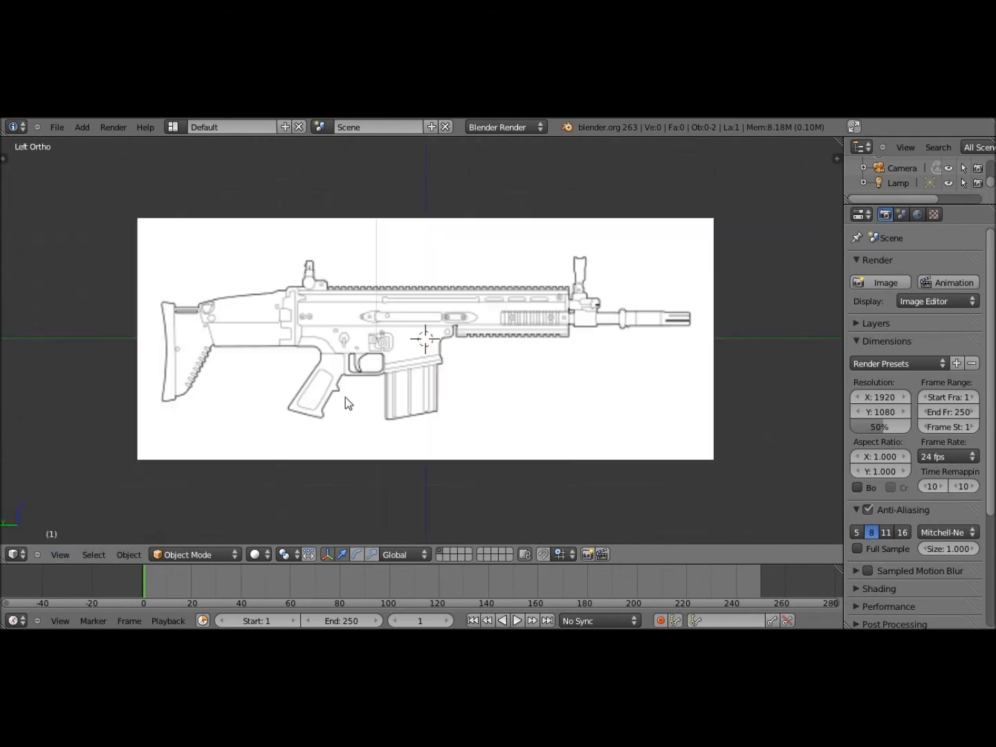
pyautogui.scroll(3, 345, 397)
pyautogui.scroll(-2, 346, 396)
pyautogui.keyDown('shift'); pyautogui.moveTo(347, 396); pyautogui.dragTo(318, 415, button='middle'); pyautogui.keyUp('shift')
pyautogui.scroll(1, 488, 390)
pyautogui.scroll(-2, 488, 391)
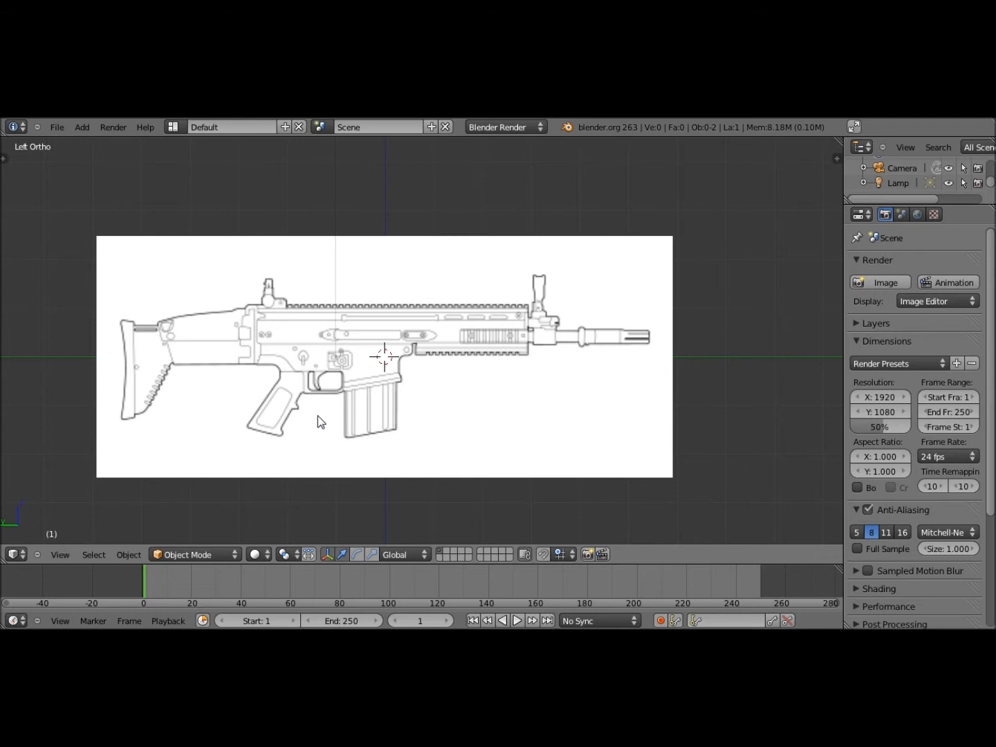
pyautogui.hotkey('shift', 'a')
pyautogui.hotkey('shift', 'a')
pyautogui.moveTo(268, 414)
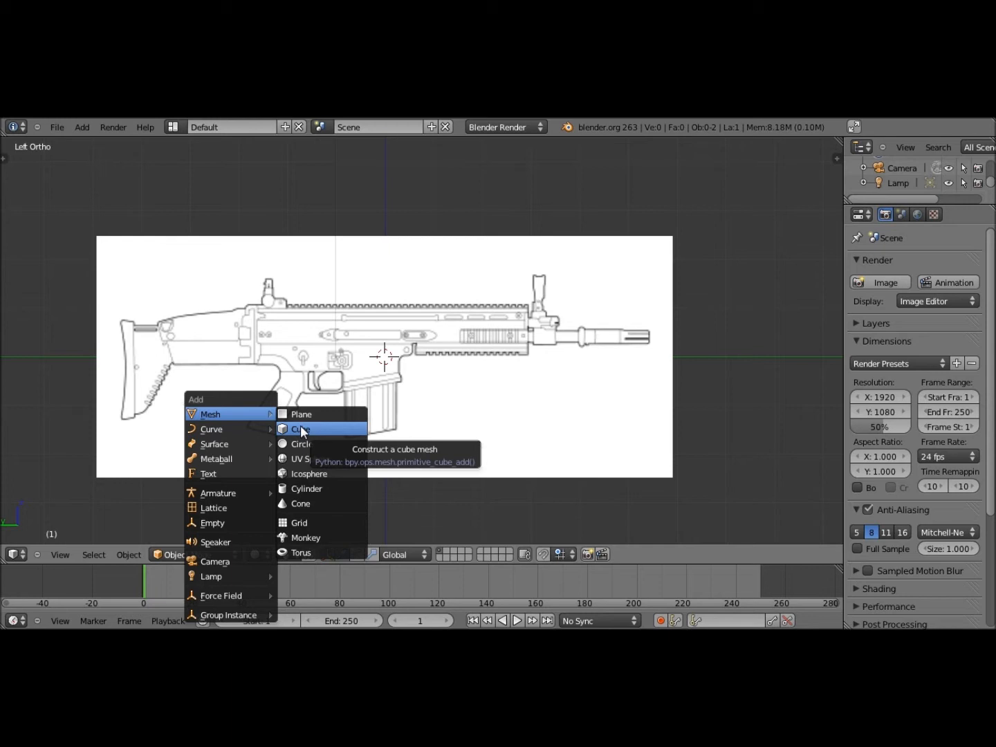
# Add a cube mesh, shrink it to about 0.34 scale, and drop it over the pistol grip
pyautogui.click(303, 430)
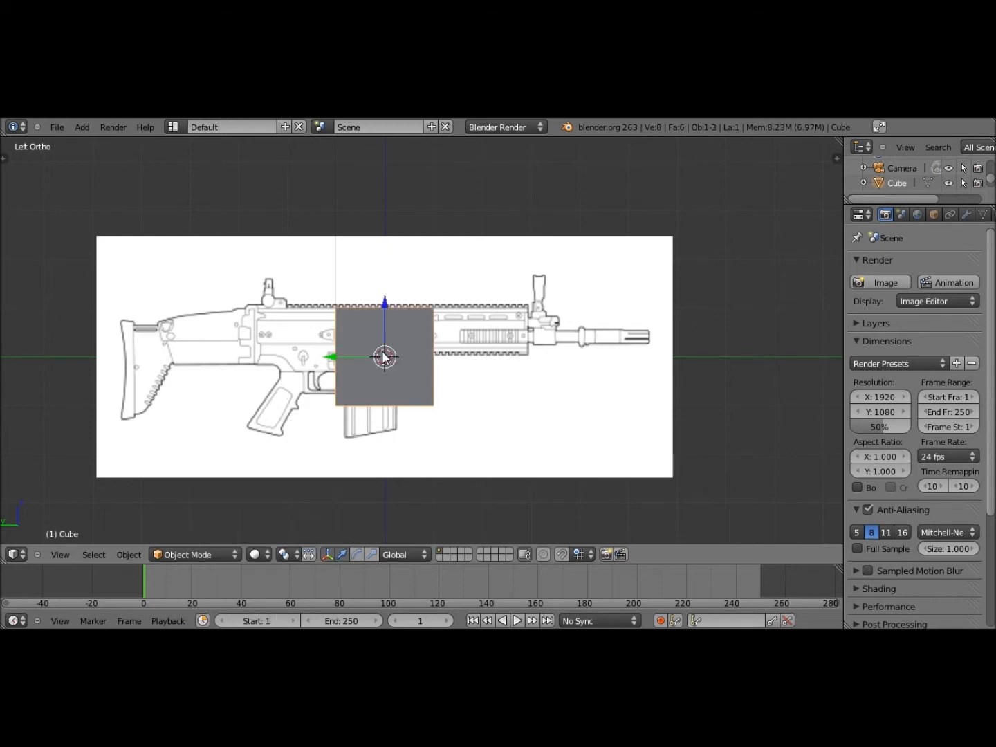
pyautogui.press('g')
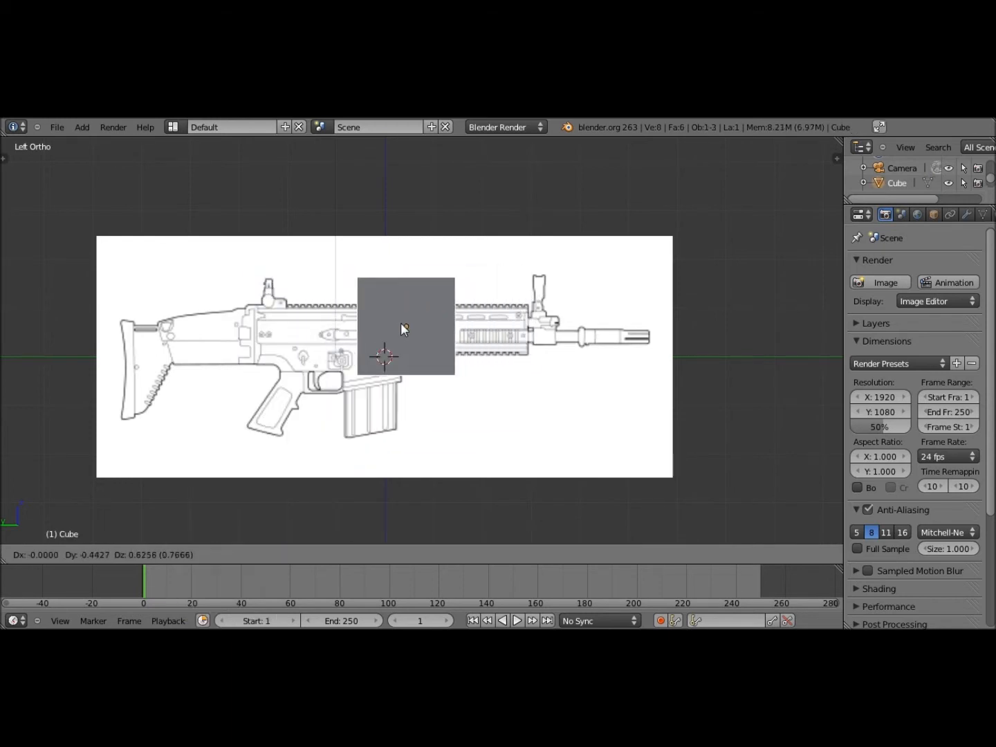
pyautogui.rightClick(396, 326)
pyautogui.press('s')
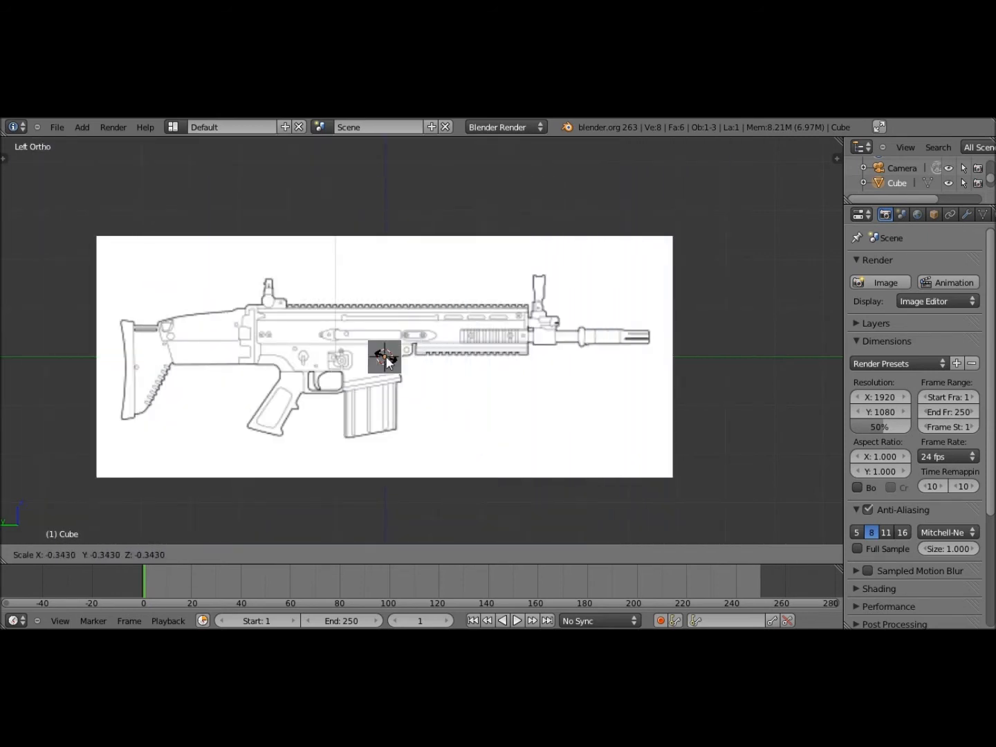
pyautogui.click(384, 355)
pyautogui.press('g')
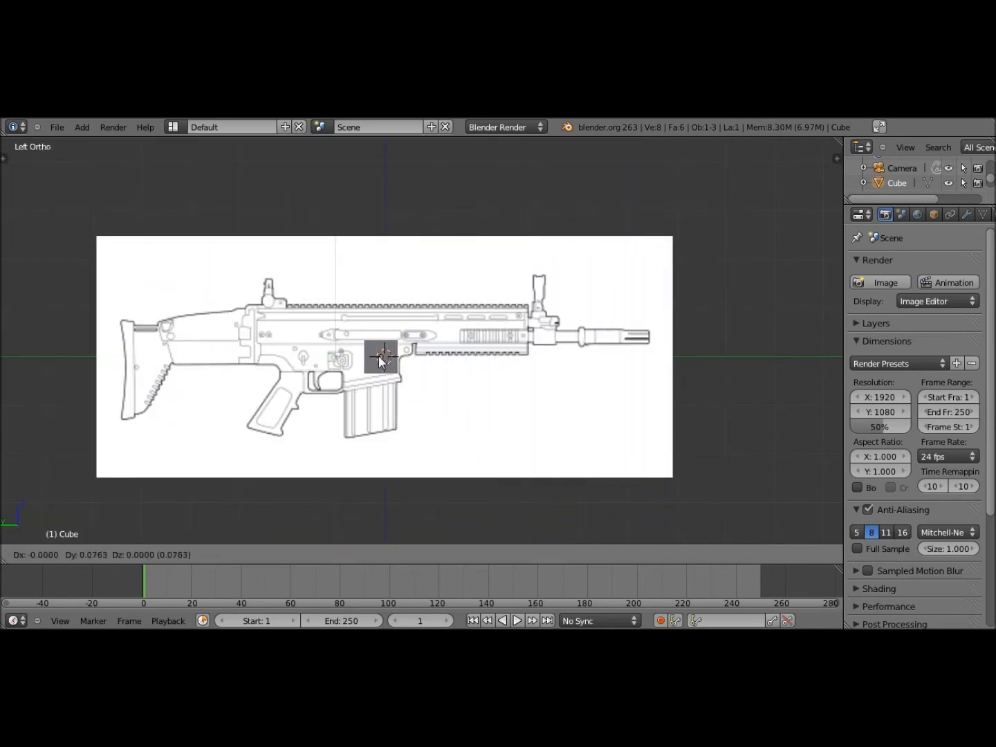
pyautogui.click(267, 417)
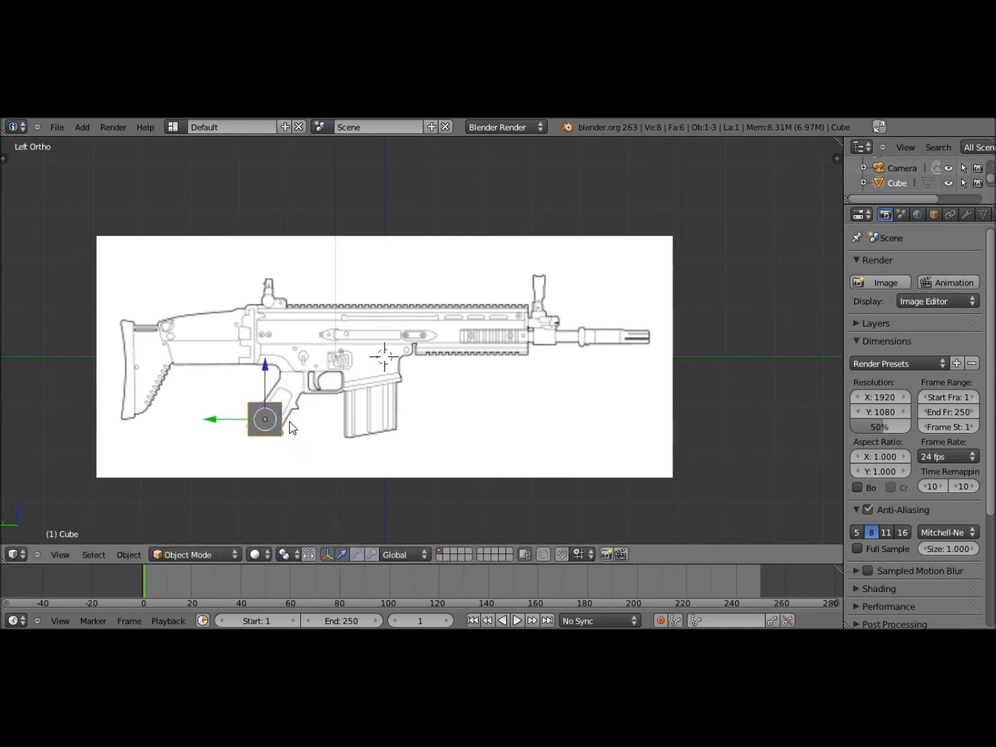
pyautogui.scroll(1, 291, 425)
pyautogui.scroll(1, 291, 421)
pyautogui.keyDown('shift'); pyautogui.moveTo(297, 423); pyautogui.dragTo(495, 352, button='middle'); pyautogui.keyUp('shift')
pyautogui.scroll(2, 439, 387)
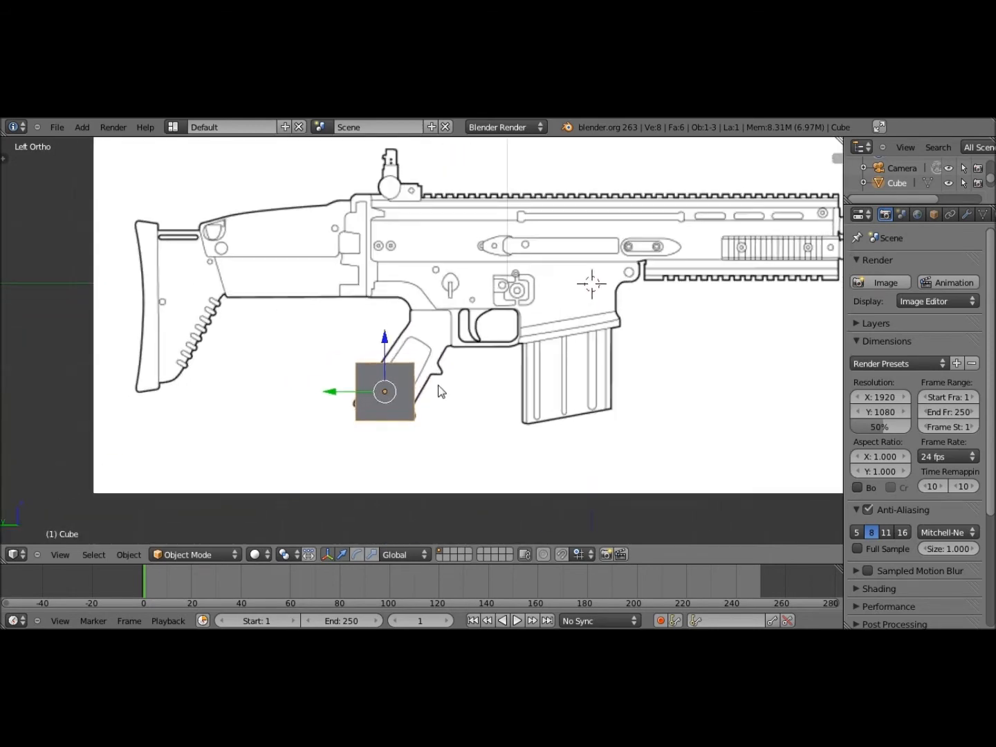
pyautogui.scroll(1, 455, 376)
pyautogui.keyDown('shift'); pyautogui.moveTo(455, 376); pyautogui.dragTo(353, 368, button='middle'); pyautogui.keyUp('shift')
pyautogui.scroll(-2, 425, 370)
pyautogui.keyDown('shift'); pyautogui.moveTo(425, 371); pyautogui.dragTo(191, 446, button='middle'); pyautogui.keyUp('shift')
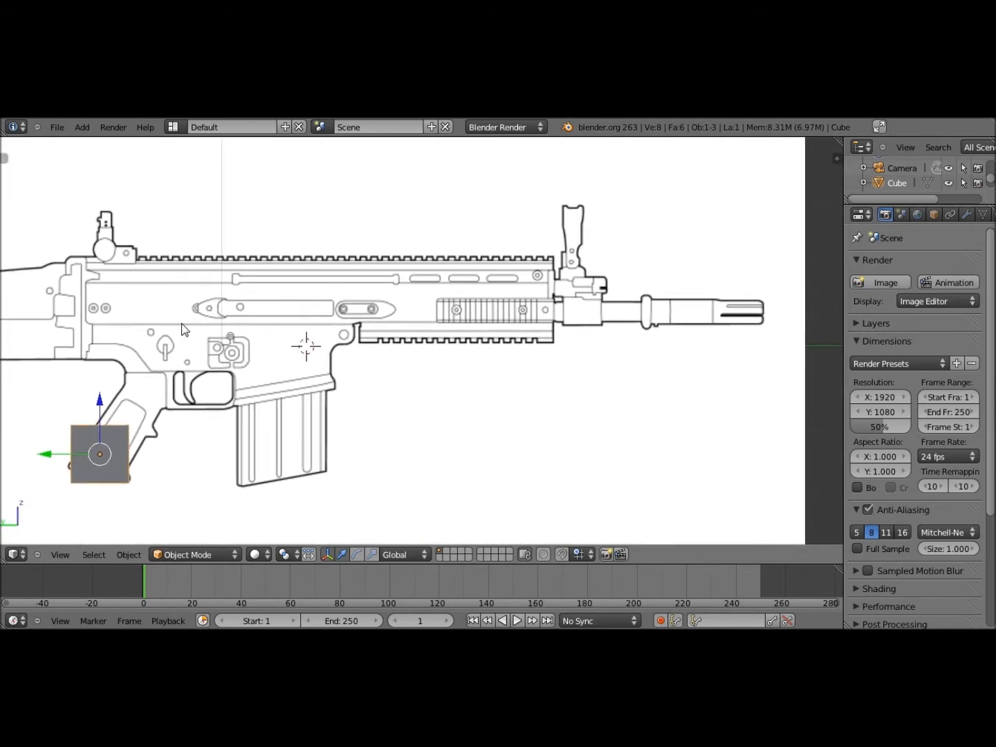
pyautogui.keyDown('shift'); pyautogui.moveTo(184, 329); pyautogui.dragTo(603, 358, button='middle'); pyautogui.keyUp('shift')
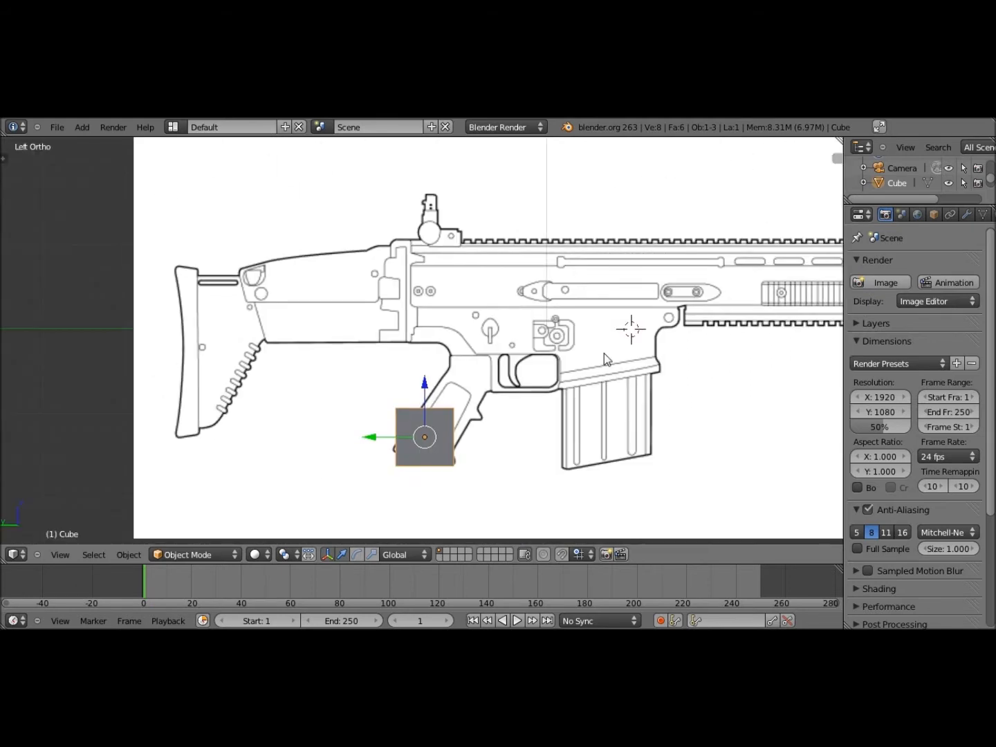
pyautogui.scroll(-2, 604, 354)
pyautogui.keyDown('shift'); pyautogui.moveTo(496, 385); pyautogui.dragTo(416, 335, button='middle'); pyautogui.keyUp('shift')
pyautogui.scroll(5, 416, 335)
pyautogui.keyDown('shift'); pyautogui.moveTo(214, 292); pyautogui.dragTo(401, 332, button='middle'); pyautogui.keyUp('shift')
pyautogui.scroll(-4, 516, 309)
pyautogui.keyDown('shift'); pyautogui.moveTo(517, 309); pyautogui.dragTo(491, 348, button='middle'); pyautogui.keyUp('shift')
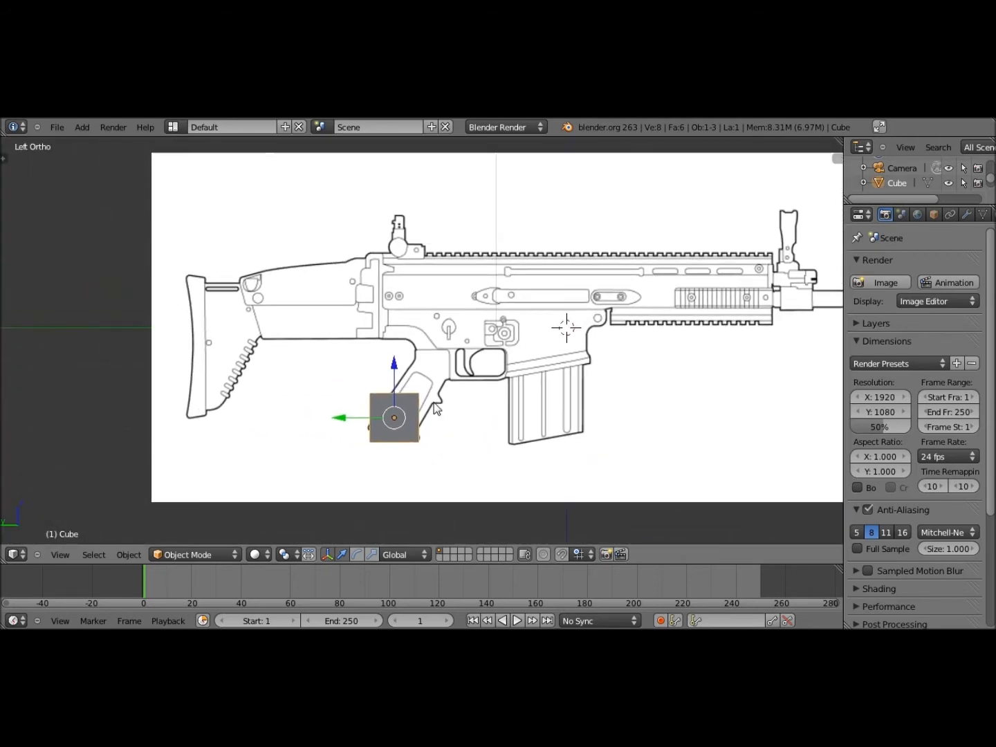
pyautogui.scroll(2, 434, 408)
pyautogui.scroll(-2, 434, 407)
pyautogui.keyDown('shift'); pyautogui.moveTo(433, 407); pyautogui.dragTo(416, 379, button='middle'); pyautogui.keyUp('shift')
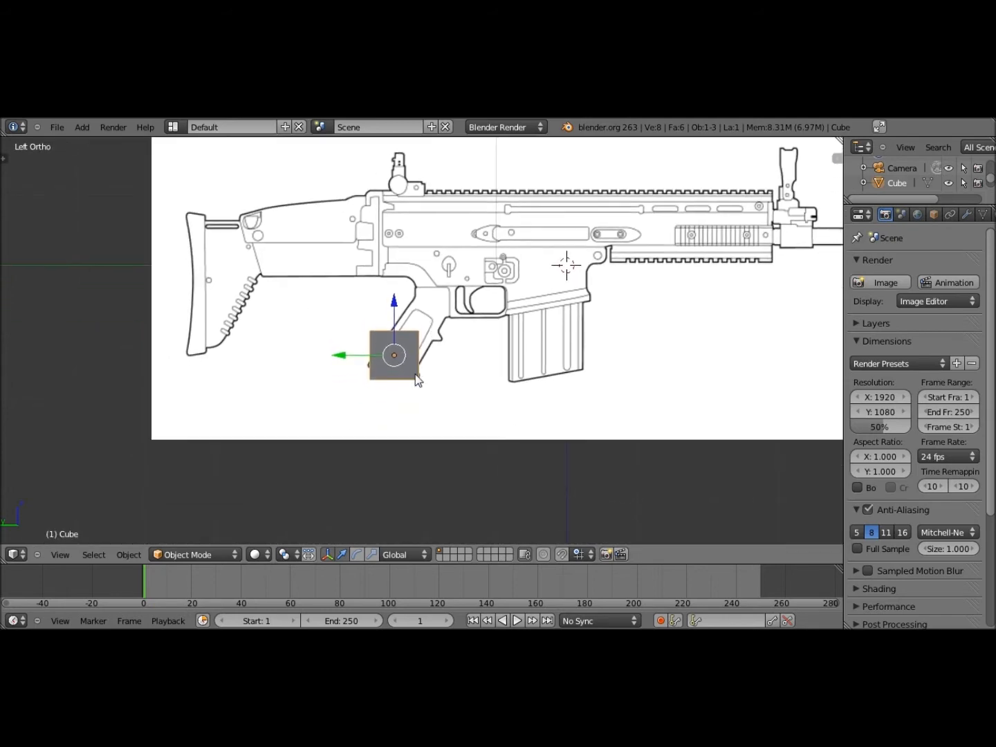
pyautogui.scroll(2, 385, 358)
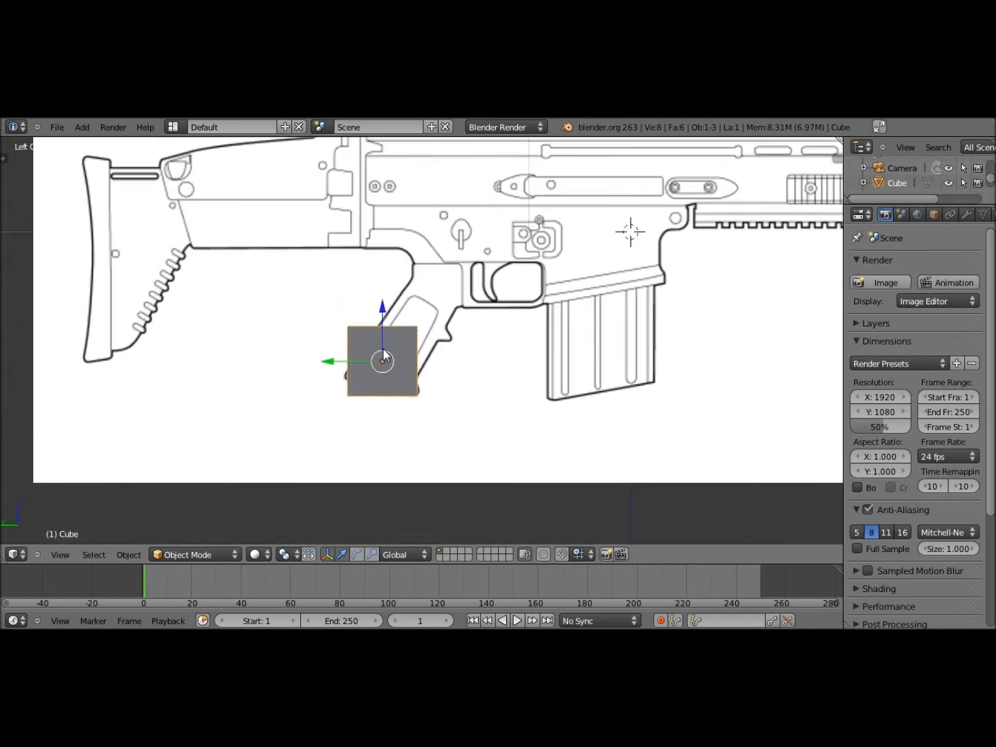
# Move the cube onto the grip and tilt it about X to match the grip's slant
pyautogui.press('g')
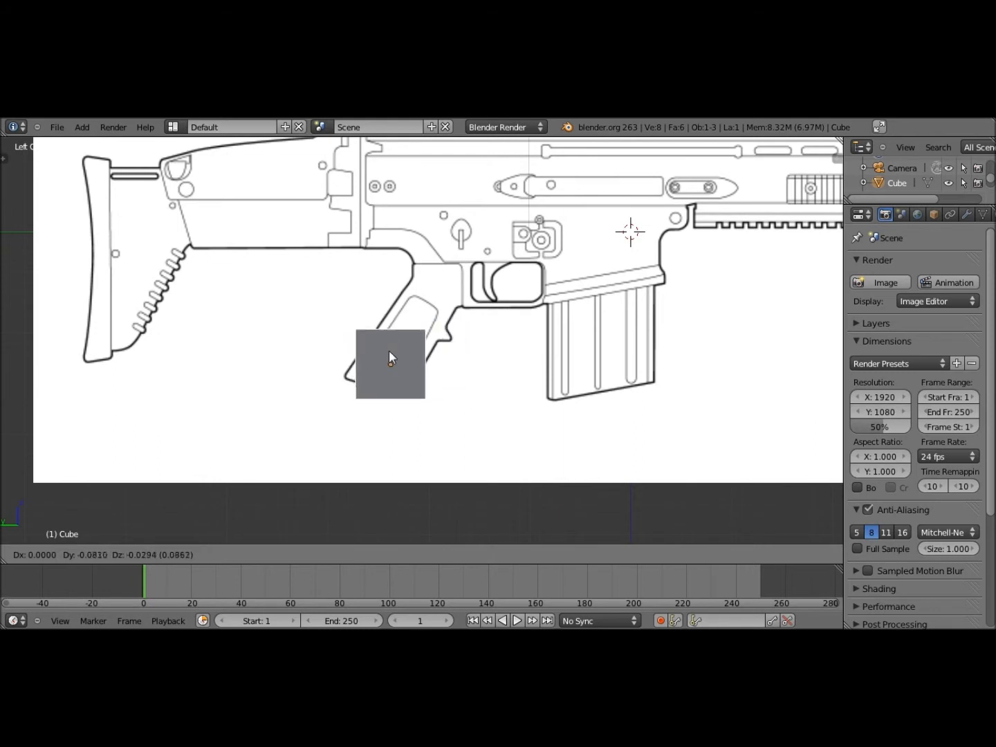
pyautogui.click(382, 347)
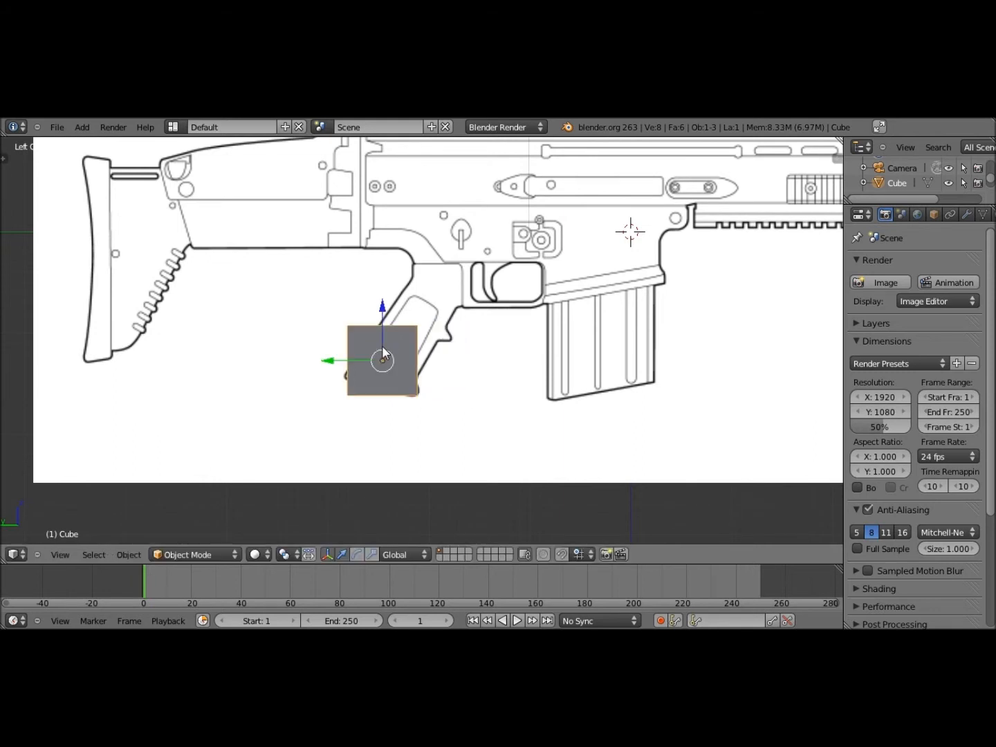
pyautogui.press('r')
pyautogui.press('x')
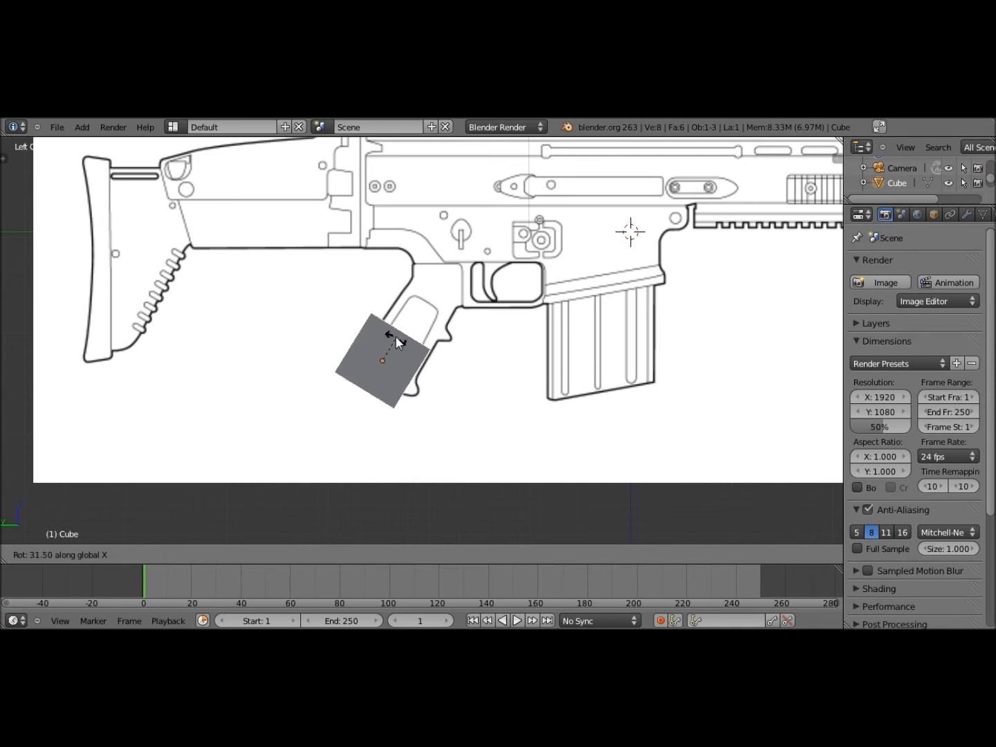
pyautogui.click(399, 342)
pyautogui.press('g')
pyautogui.click(379, 348)
pyautogui.press('g')
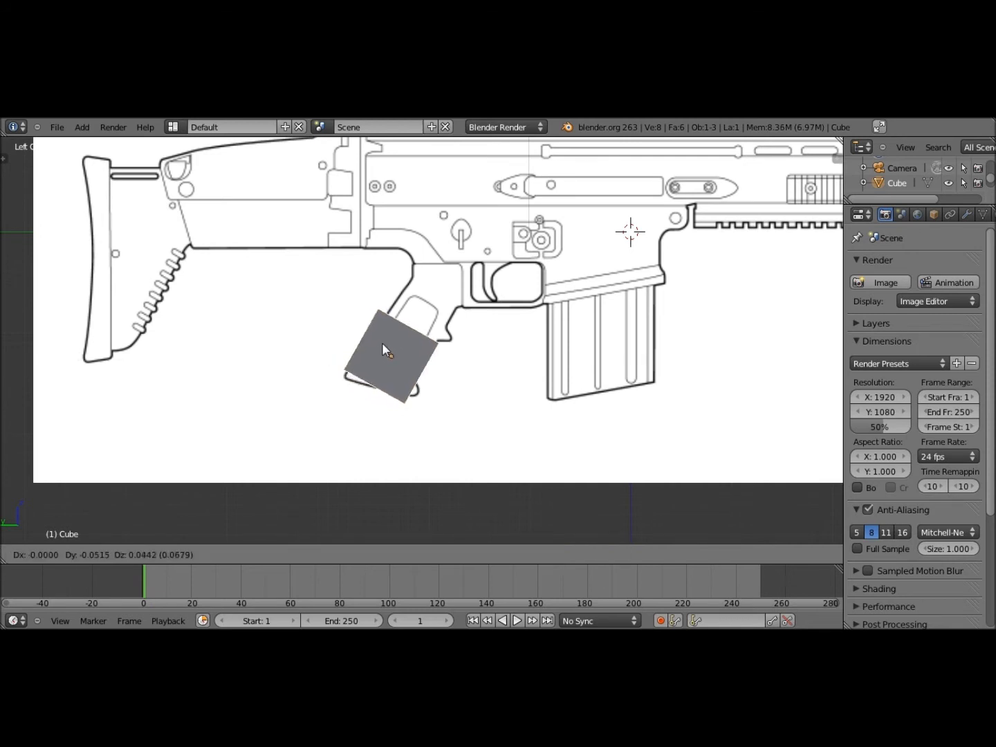
pyautogui.click(386, 338)
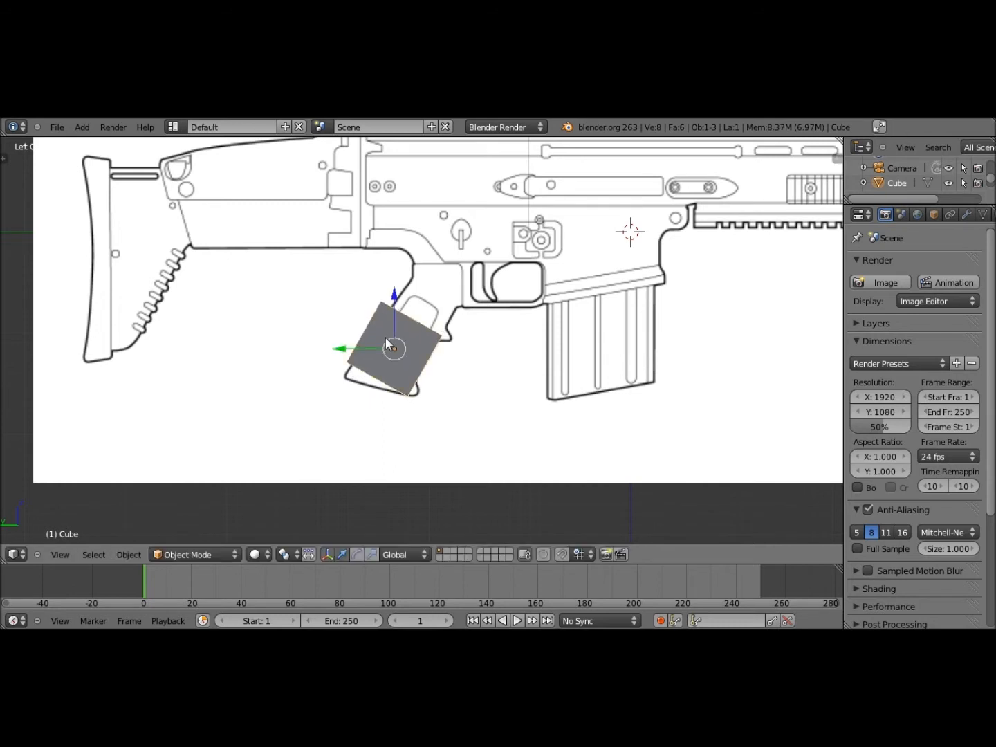
pyautogui.press('r')
pyautogui.press('x')
pyautogui.click(385, 343)
# Shrink the cube, nudge it on the grip, and refine its X-axis tilt
pyautogui.press('s')
pyautogui.click(394, 346)
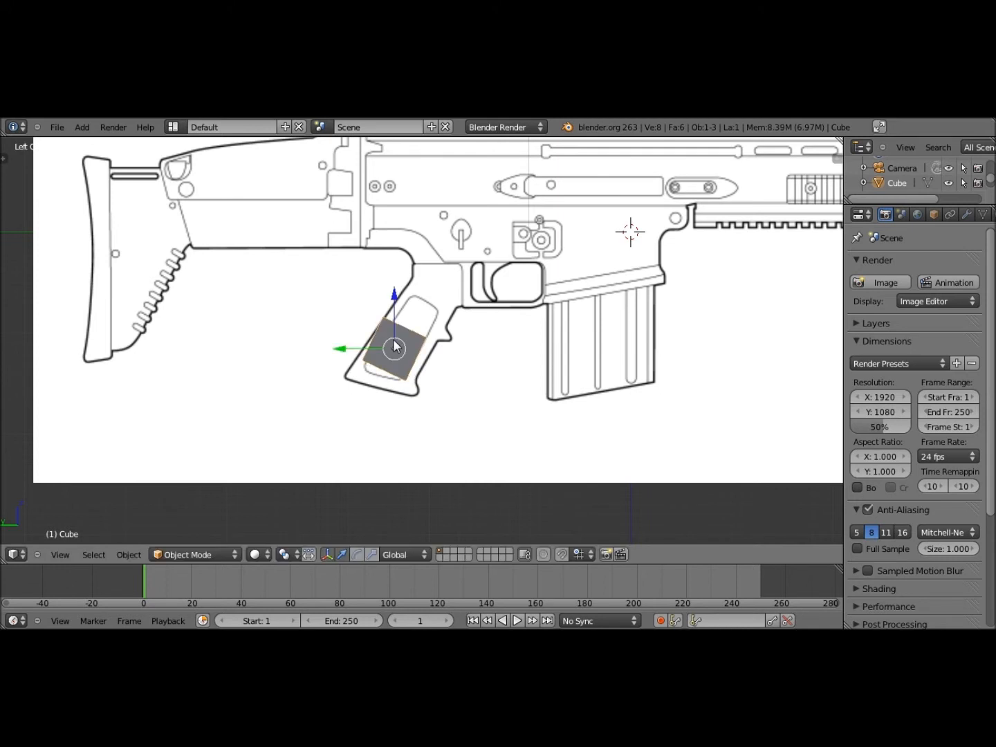
pyautogui.press('g')
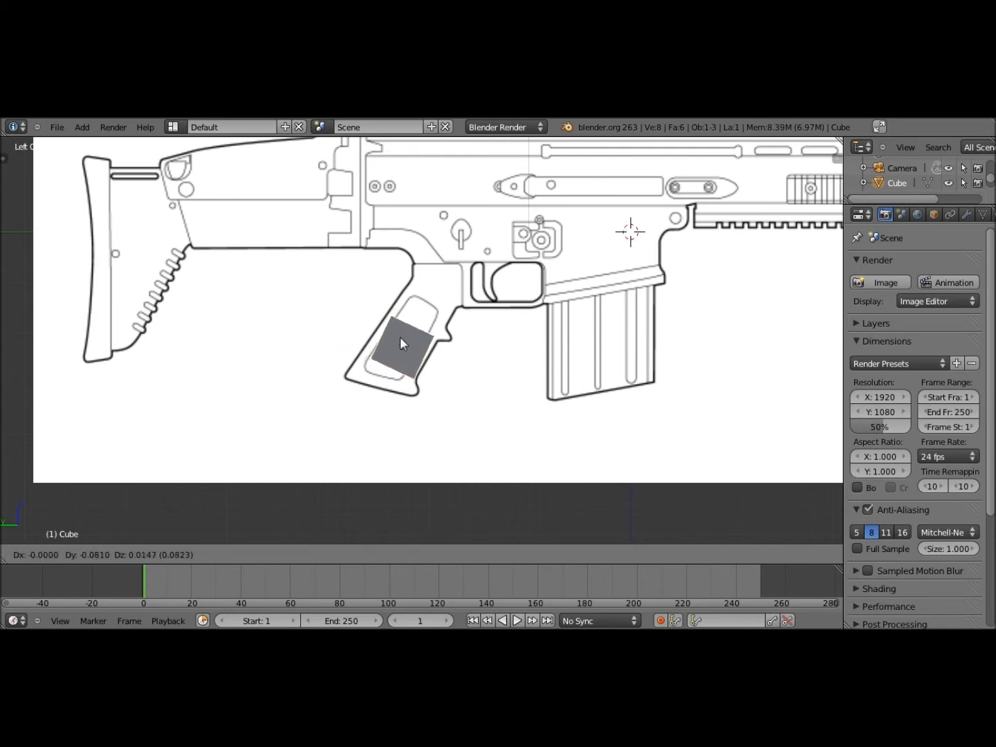
pyautogui.click(400, 336)
pyautogui.press('r')
pyautogui.press('x')
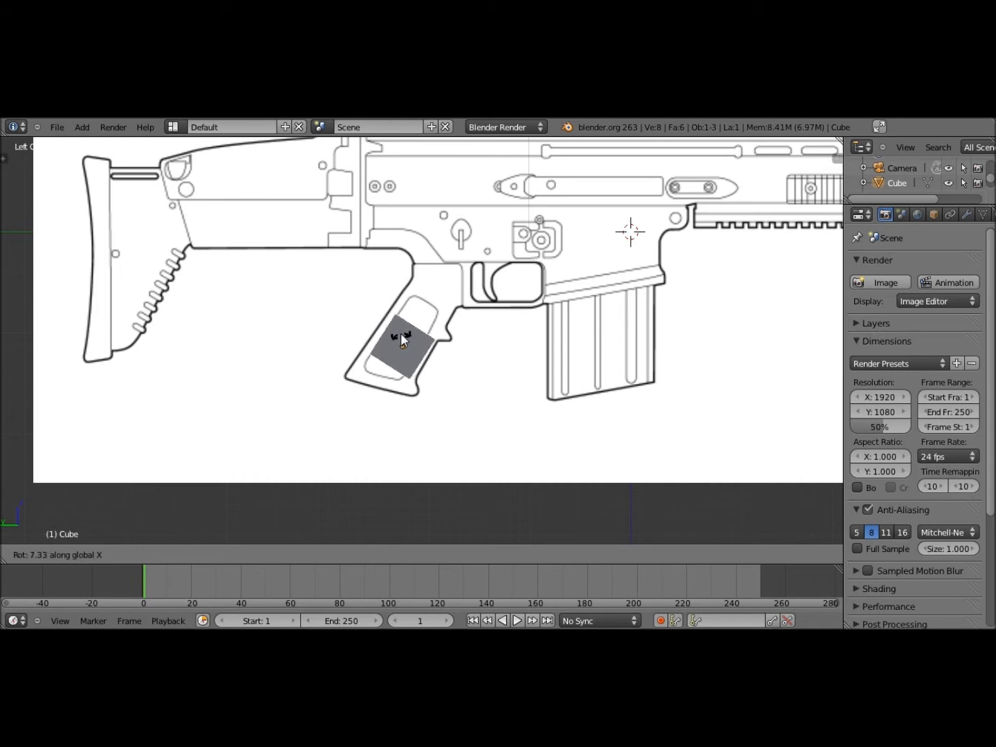
pyautogui.click(402, 340)
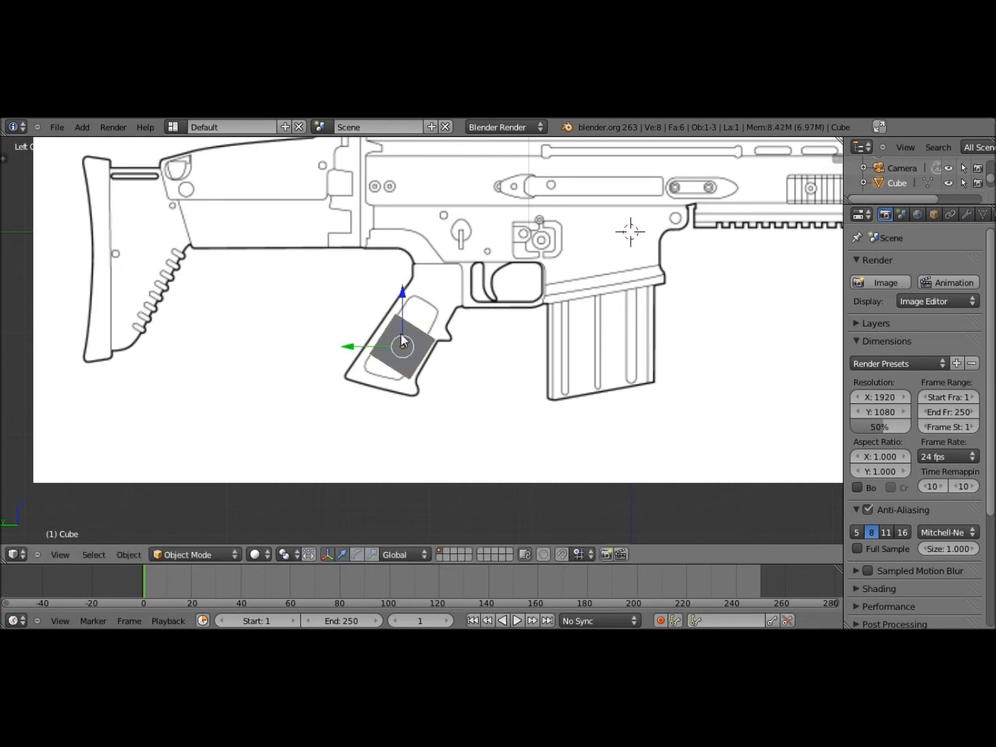
# Scale the cube along Y to the grip width and nudge it slightly back and up
pyautogui.press('s')
pyautogui.press('y')
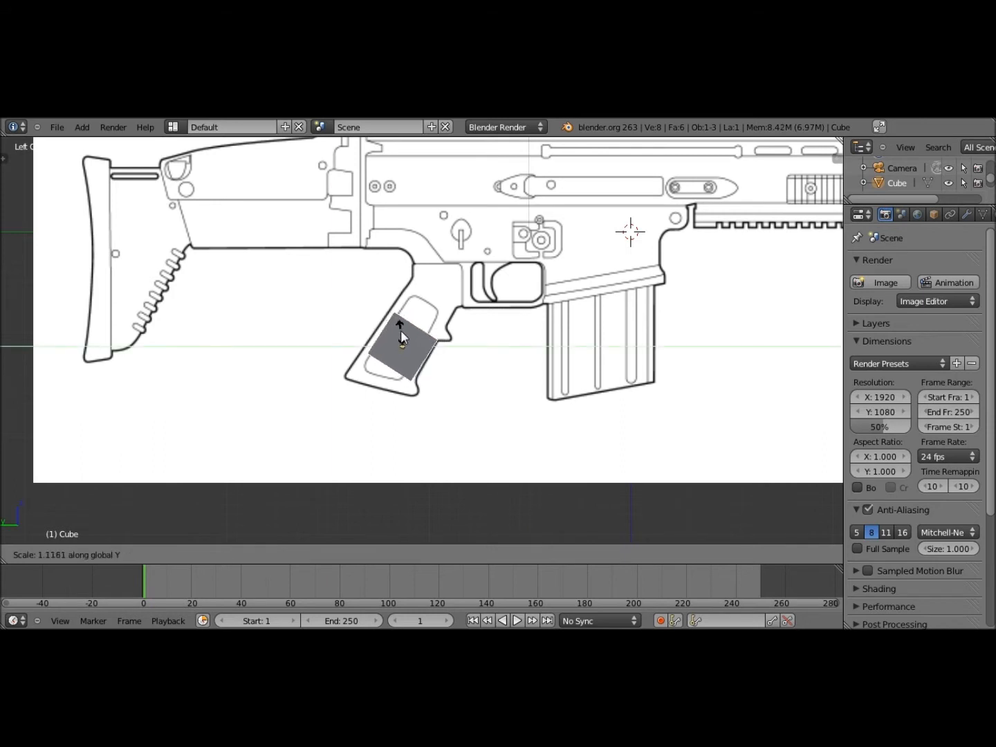
pyautogui.click(365, 353)
pyautogui.moveTo(363, 346); pyautogui.dragTo(360, 347)
pyautogui.moveTo(403, 299); pyautogui.dragTo(402, 296)
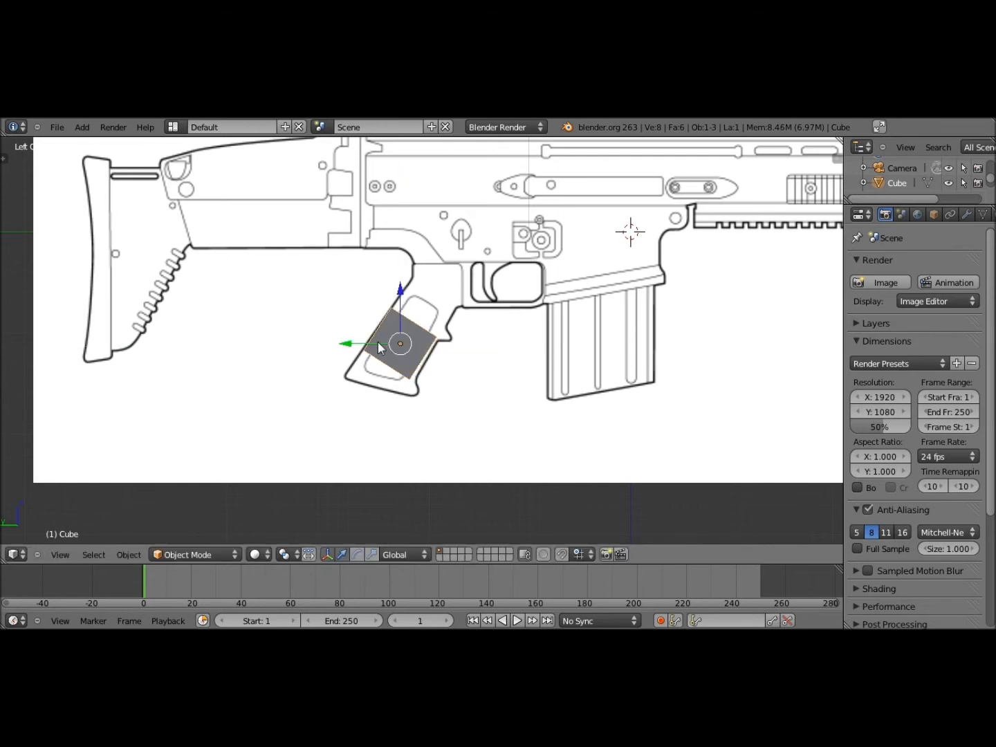
pyautogui.press('s')
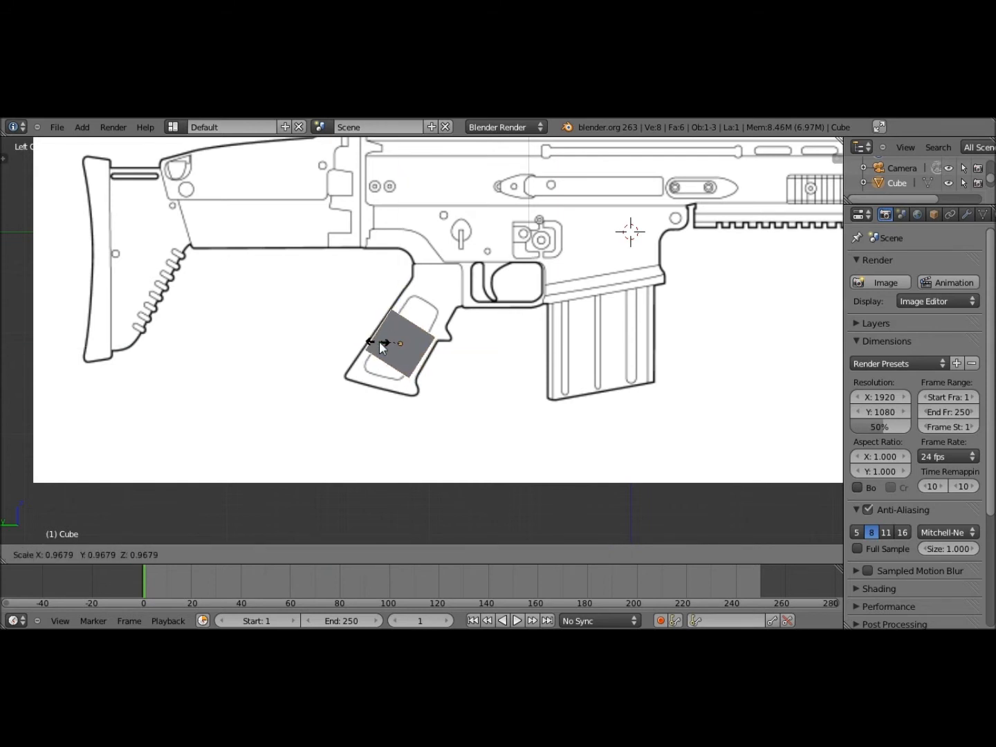
pyautogui.click(384, 345)
pyautogui.hotkey('ctrl', 'z')
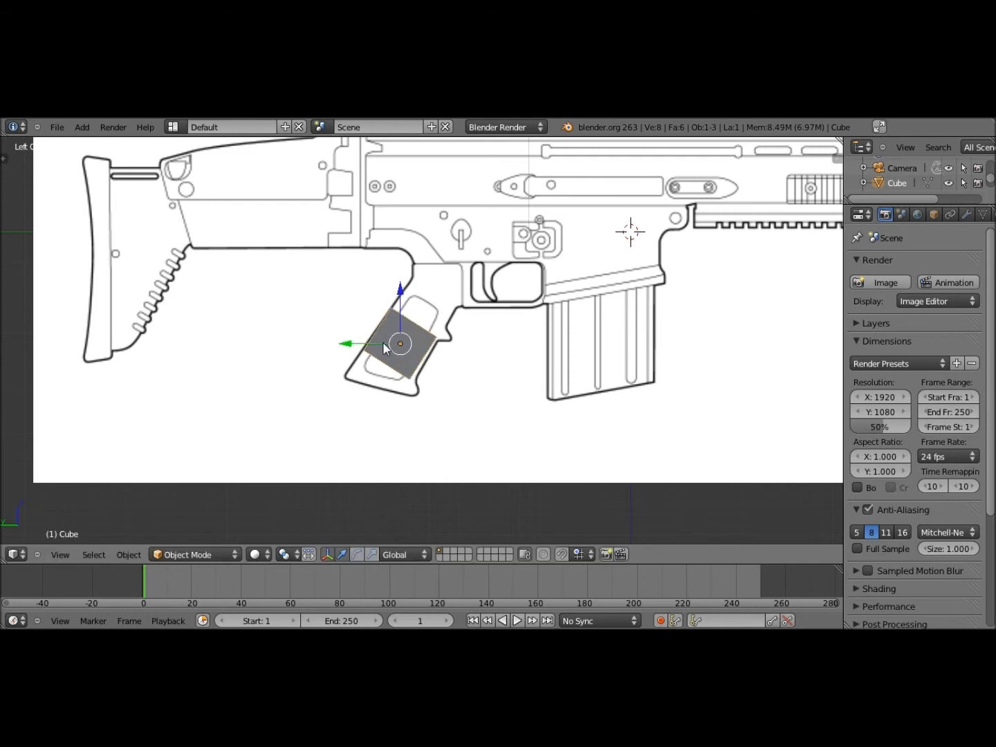
pyautogui.press('s')
pyautogui.press('y')
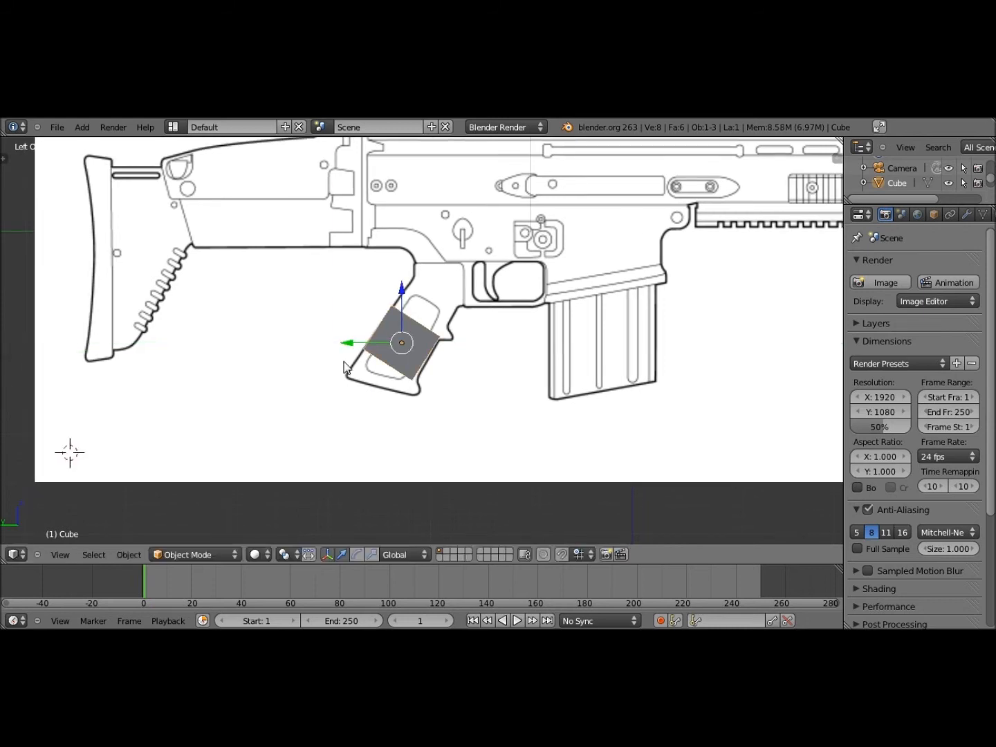
# Pan and orbit out of the side view to inspect the tilted cube in User Ortho
pyautogui.keyDown('shift'); pyautogui.moveTo(345, 362); pyautogui.dragTo(345, 370, button='middle'); pyautogui.keyUp('shift')
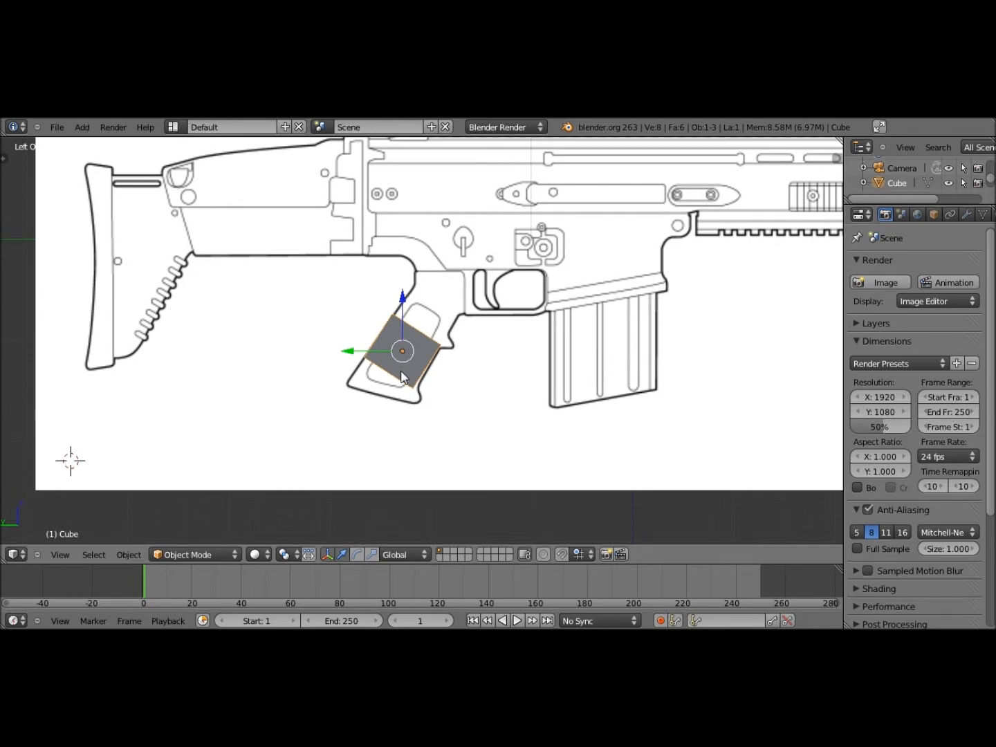
pyautogui.scroll(3, 401, 371)
pyautogui.scroll(-3, 402, 371)
pyautogui.moveTo(438, 373)
pyautogui.keyDown('shift'); pyautogui.mouseDown(button='middle')
pyautogui.moveTo(419, 406)
pyautogui.moveTo(452, 367)
pyautogui.mouseUp(button='middle'); pyautogui.keyUp('shift')
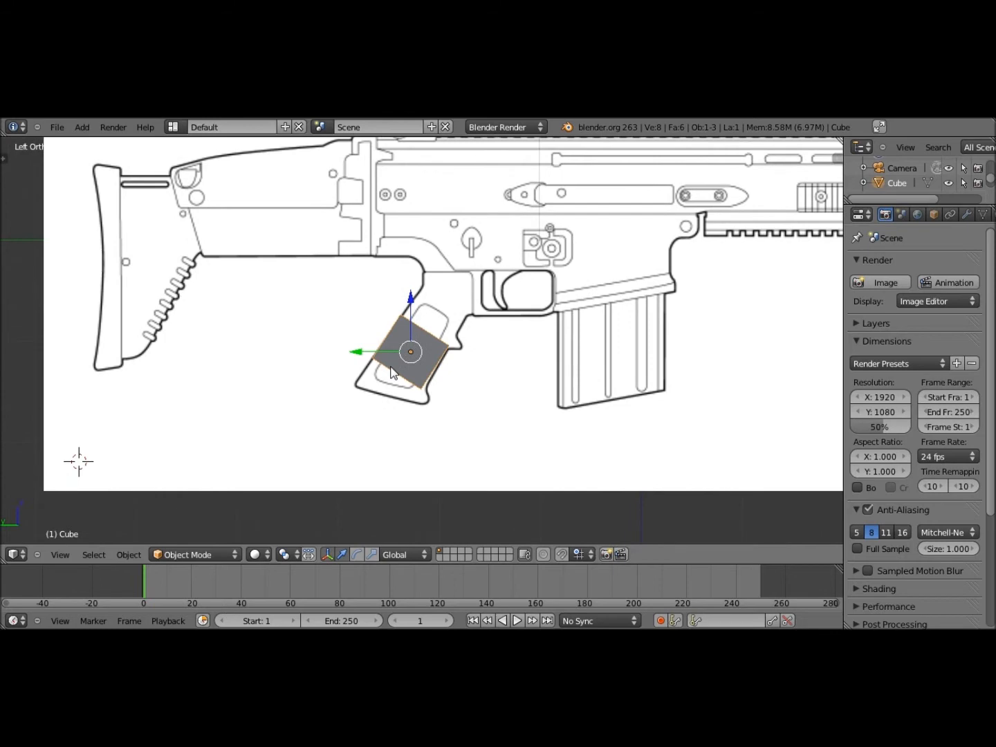
pyautogui.moveTo(391, 366); pyautogui.dragTo(476, 335, button='middle')
pyautogui.scroll(5, 417, 370)
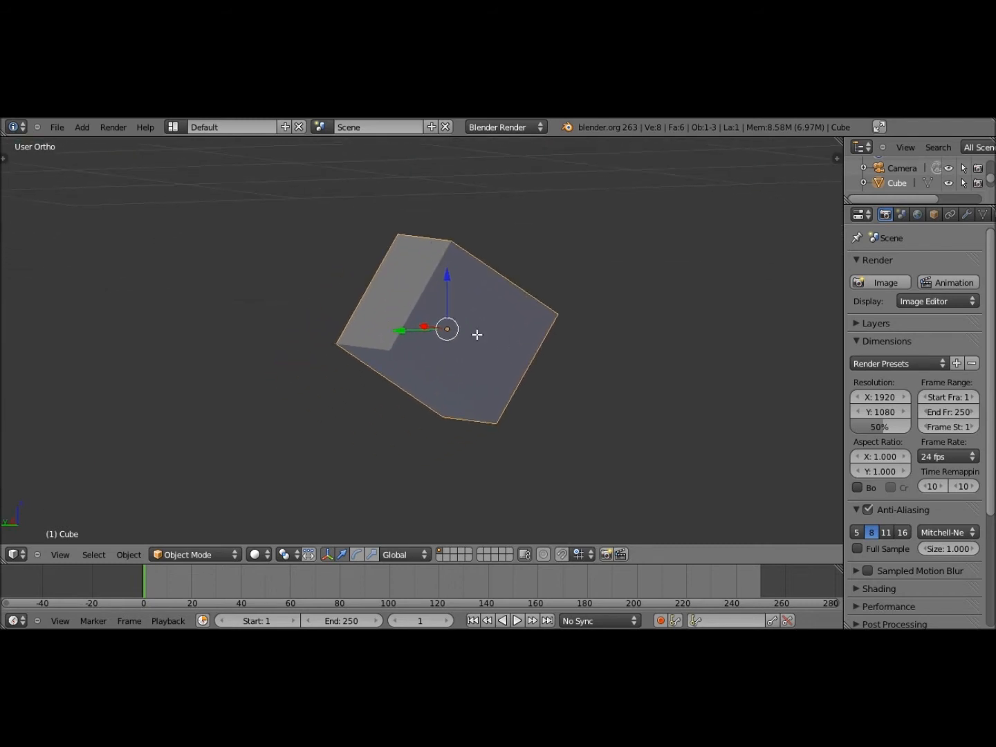
# Enter Edit Mode on the cube and try selecting vertices, then edges
pyautogui.press('Tab')
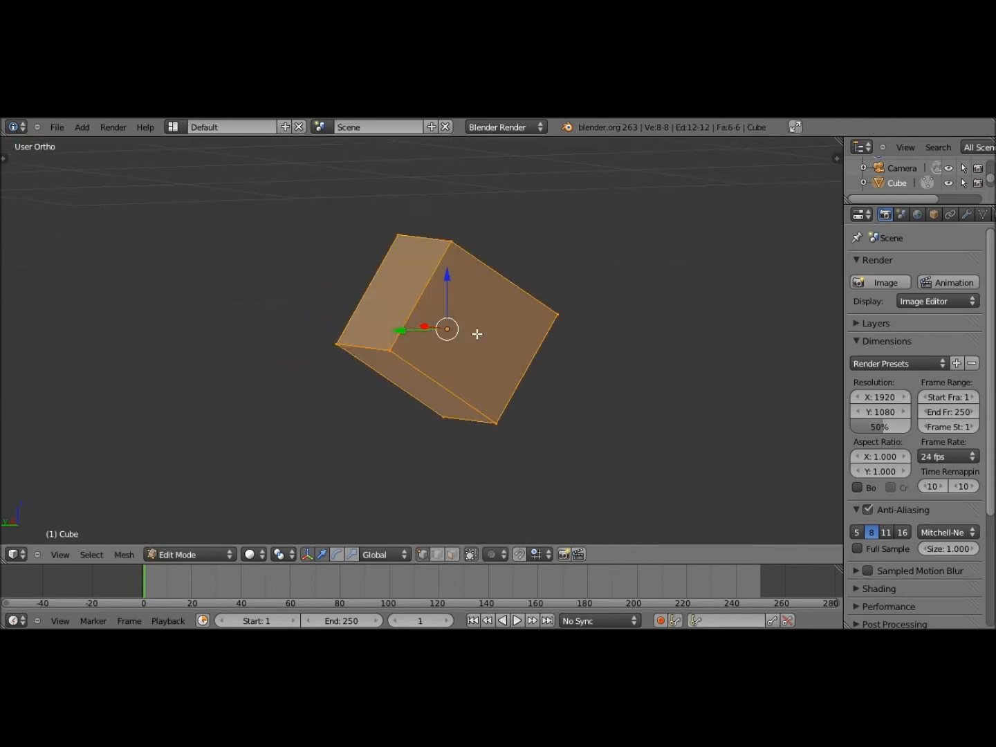
pyautogui.moveTo(477, 333); pyautogui.dragTo(434, 365, button='middle')
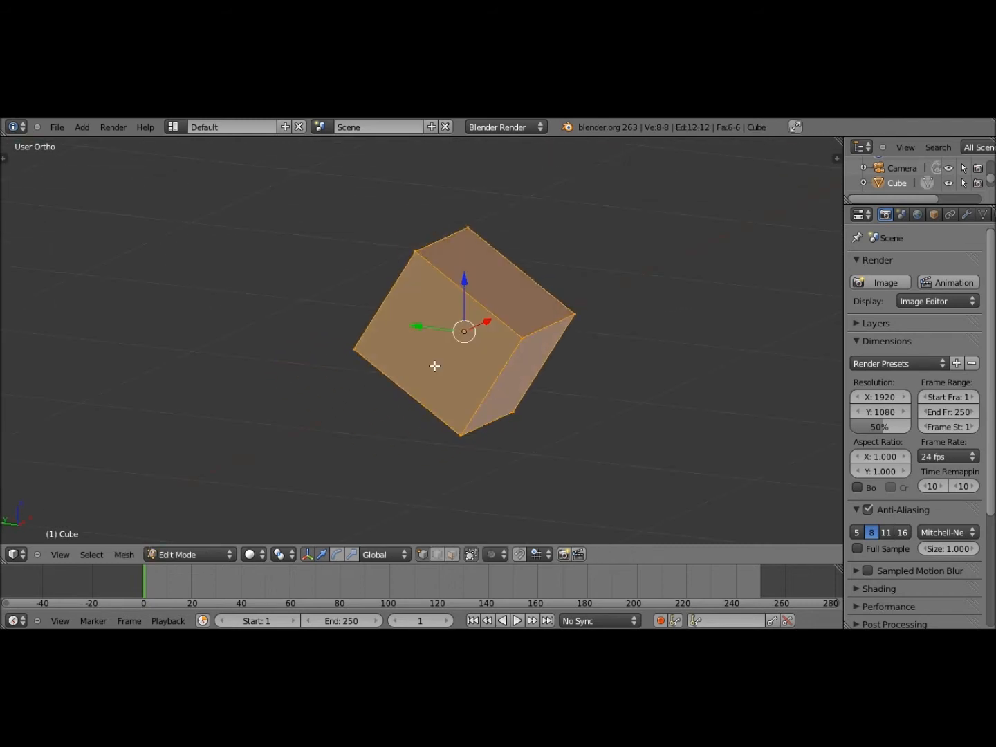
pyautogui.moveTo(434, 365); pyautogui.dragTo(431, 546, button='middle')
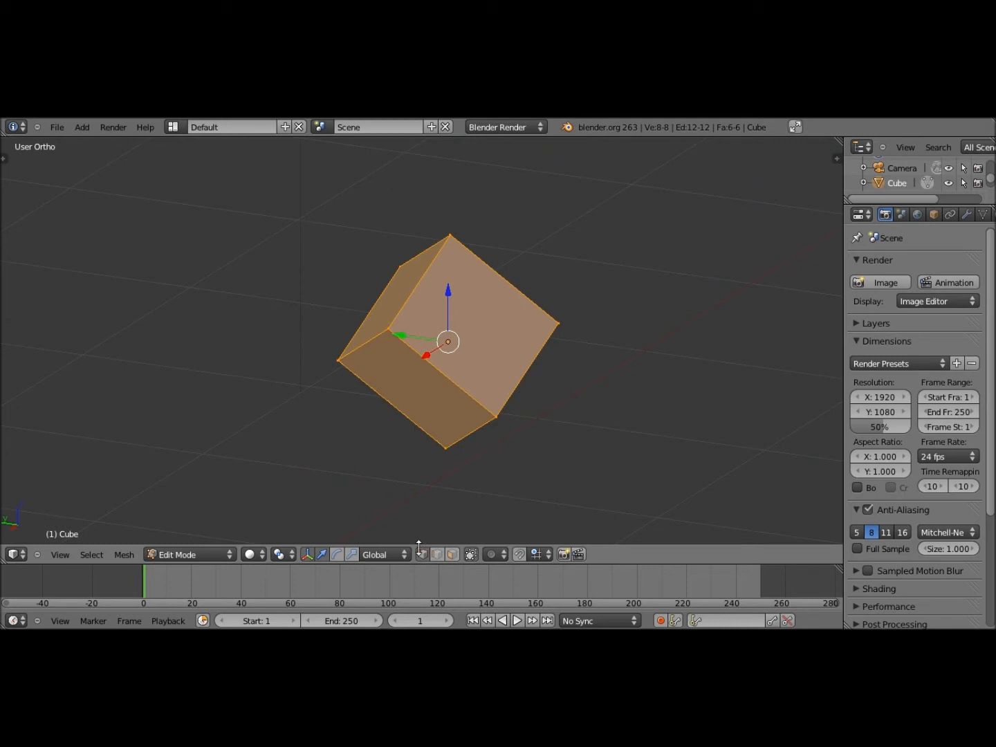
pyautogui.rightClick(389, 329)
pyautogui.rightClick(450, 235)
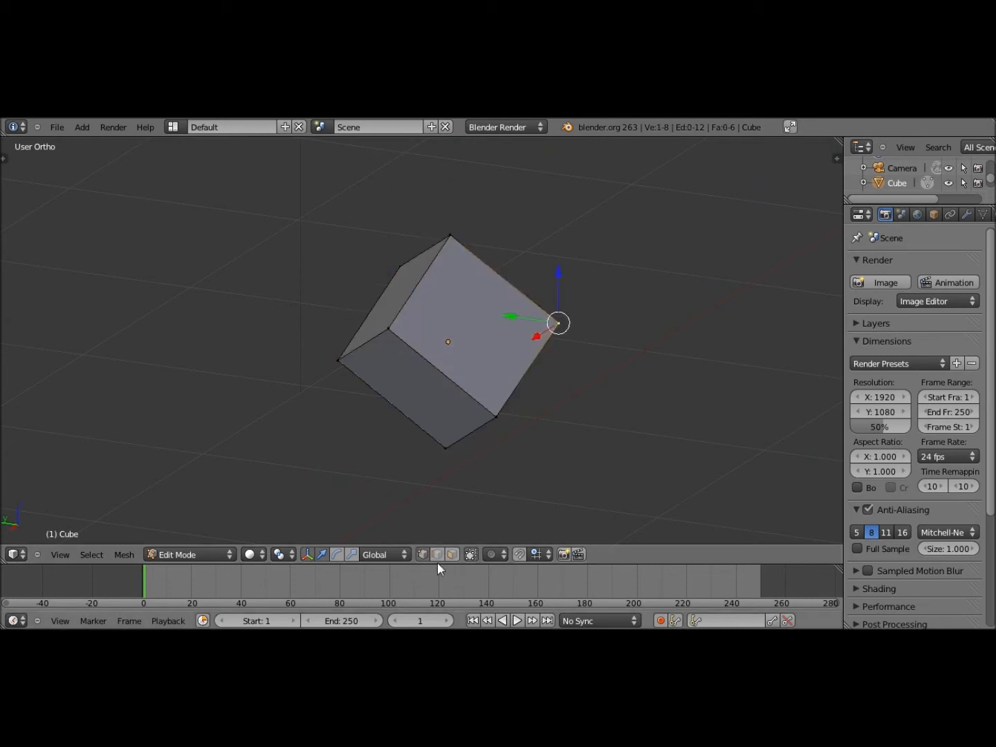
pyautogui.click(437, 555)
pyautogui.rightClick(415, 351)
pyautogui.rightClick(364, 344)
pyautogui.rightClick(419, 282)
# Switch to face select mode and pick the cube's bottom, front and side faces
pyautogui.click(450, 555)
pyautogui.rightClick(417, 385)
pyautogui.rightClick(465, 322)
pyautogui.rightClick(394, 298)
pyautogui.moveTo(442, 314); pyautogui.dragTo(289, 314, button='middle')
pyautogui.keyDown('shift'); pyautogui.rightClick(424, 381); pyautogui.keyUp('shift')
pyautogui.keyDown('shift'); pyautogui.rightClick(464, 329); pyautogui.keyUp('shift')
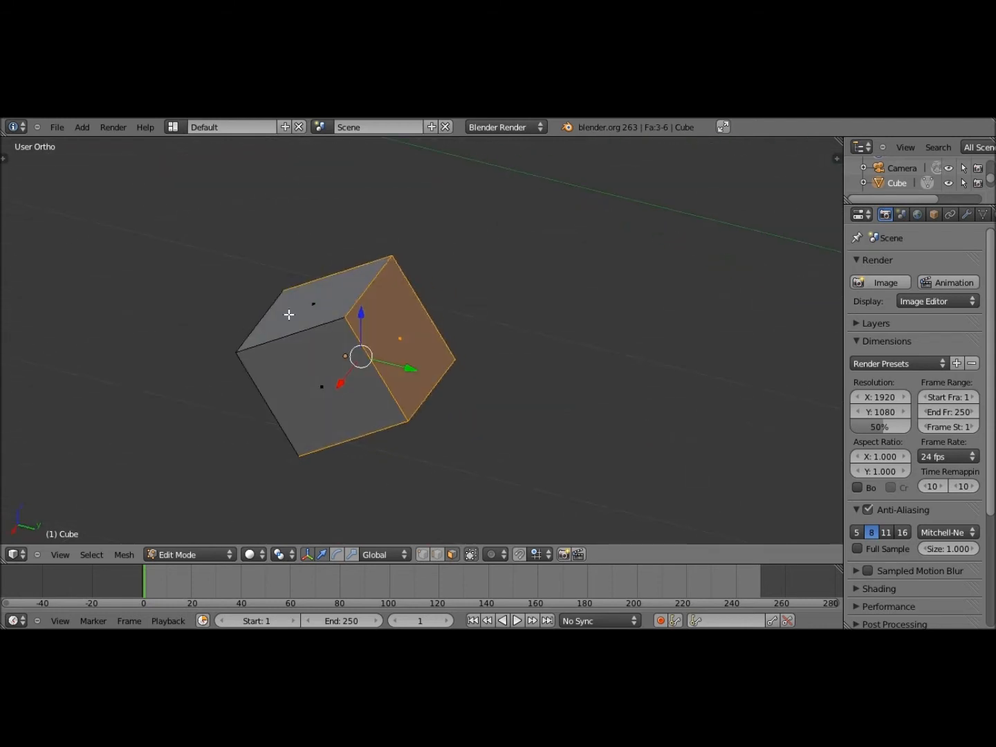
pyautogui.keyDown('shift'); pyautogui.rightClick(308, 345); pyautogui.keyUp('shift')
pyautogui.keyDown('shift'); pyautogui.rightClick(317, 317); pyautogui.keyUp('shift')
# Orbit to the hidden faces, then narrow the selection to a single face
pyautogui.moveTo(356, 338); pyautogui.dragTo(107, 374, button='middle')
pyautogui.keyDown('shift'); pyautogui.rightClick(341, 409); pyautogui.keyUp('shift')
pyautogui.rightClick(430, 370)
pyautogui.moveTo(470, 391); pyautogui.dragTo(239, 340, button='middle')
pyautogui.keyDown('shift'); pyautogui.moveTo(384, 395); pyautogui.dragTo(497, 392, button='middle'); pyautogui.keyUp('shift')
pyautogui.moveTo(498, 392); pyautogui.dragTo(547, 418, button='middle')
pyautogui.click(59, 552)
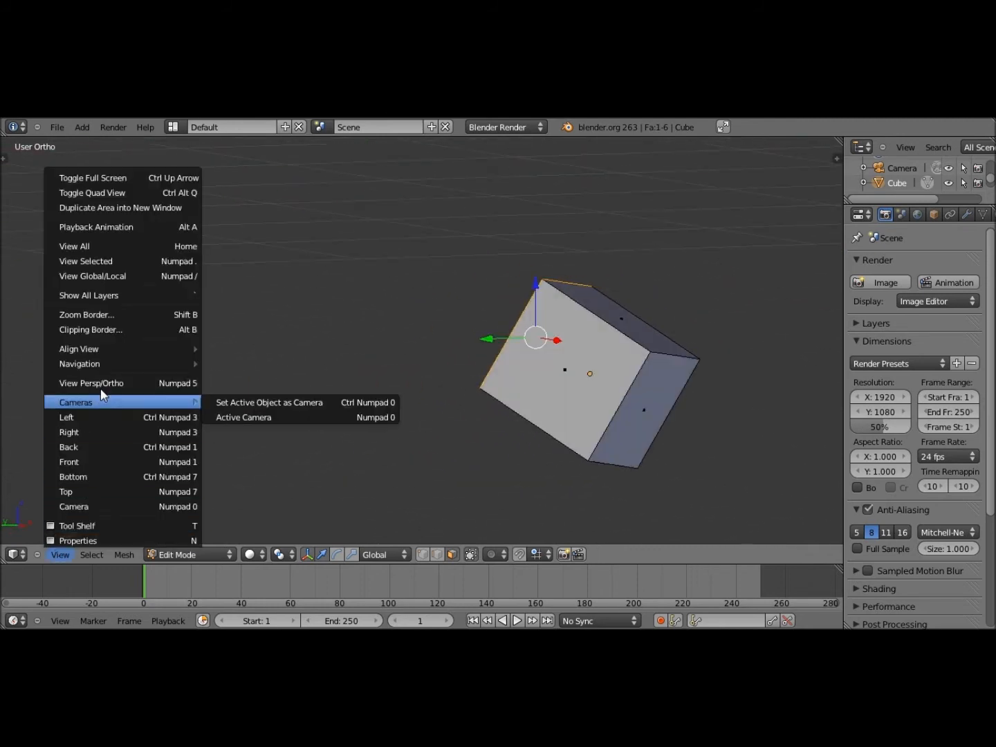
# Switch to the Left orthographic view with the rifle reference framed on the grip
pyautogui.click(103, 383)
pyautogui.click(75, 553)
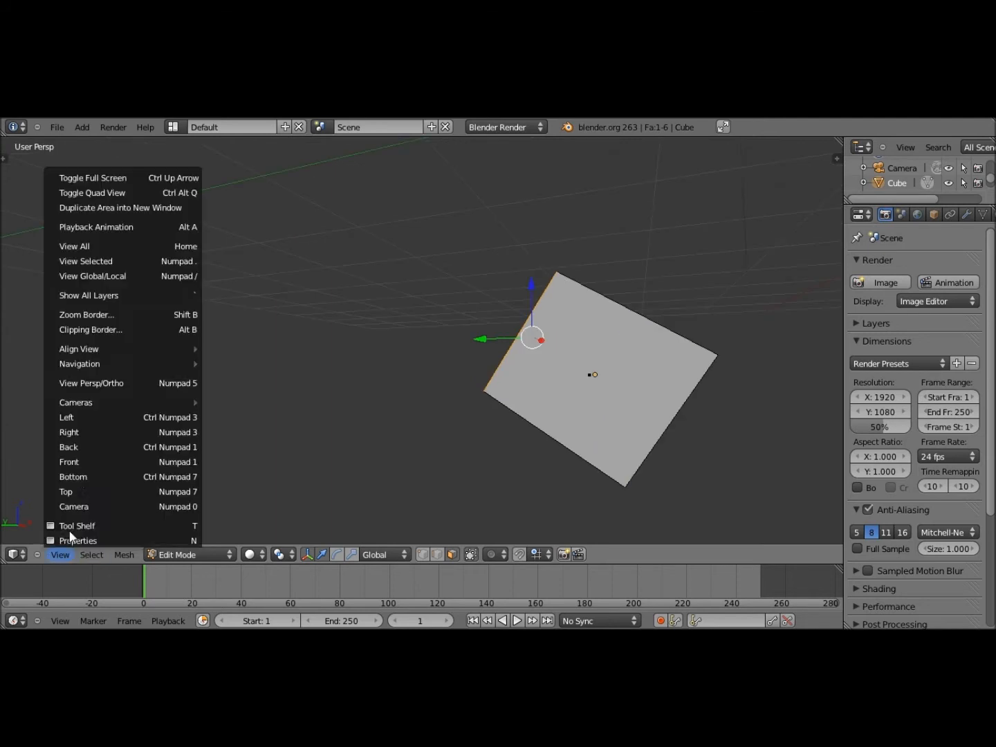
pyautogui.click(89, 415)
pyautogui.click(73, 550)
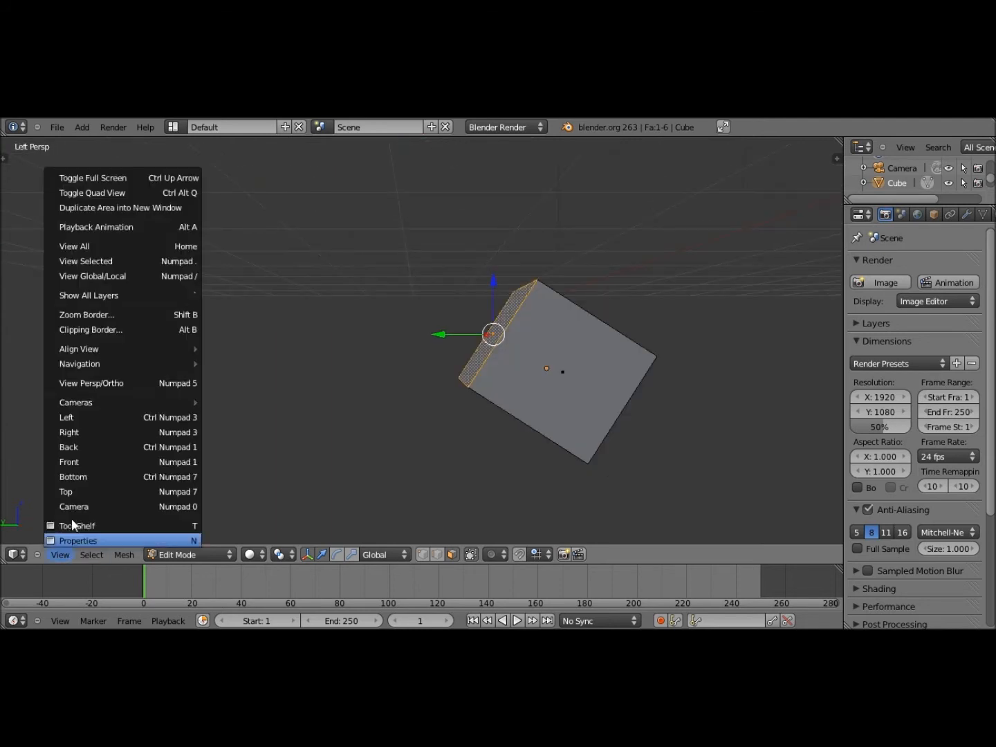
pyautogui.click(96, 415)
pyautogui.click(61, 554)
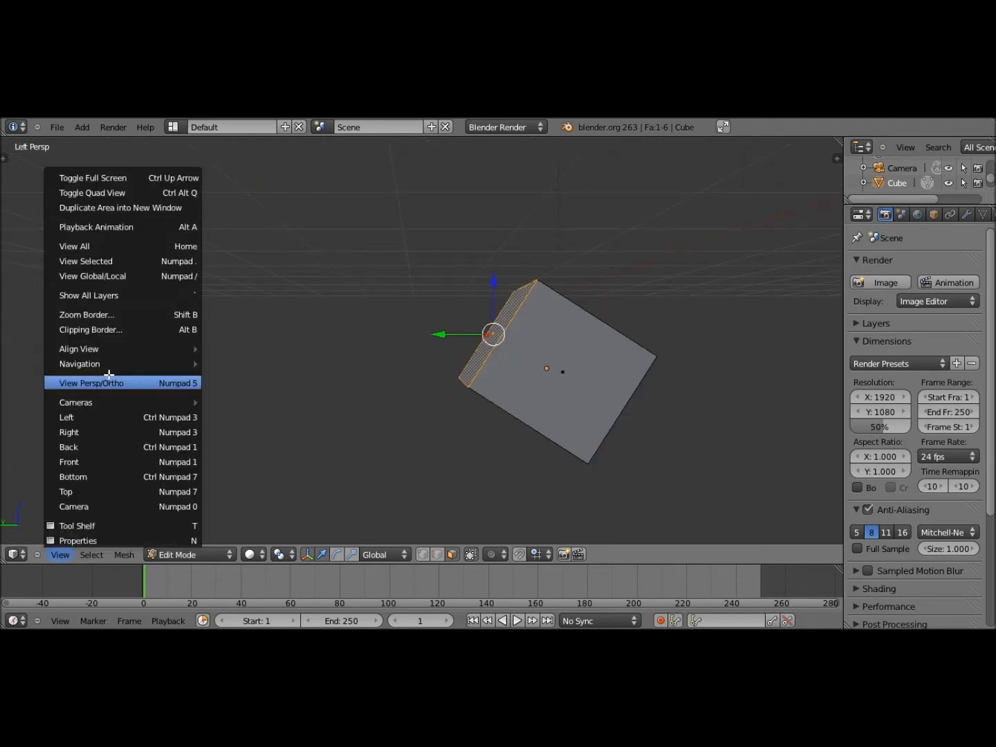
pyautogui.click(91, 382)
pyautogui.scroll(-4, 432, 382)
pyautogui.scroll(4, 536, 384)
pyautogui.keyDown('shift'); pyautogui.moveTo(536, 385); pyautogui.dragTo(485, 334, button='middle'); pyautogui.keyUp('shift')
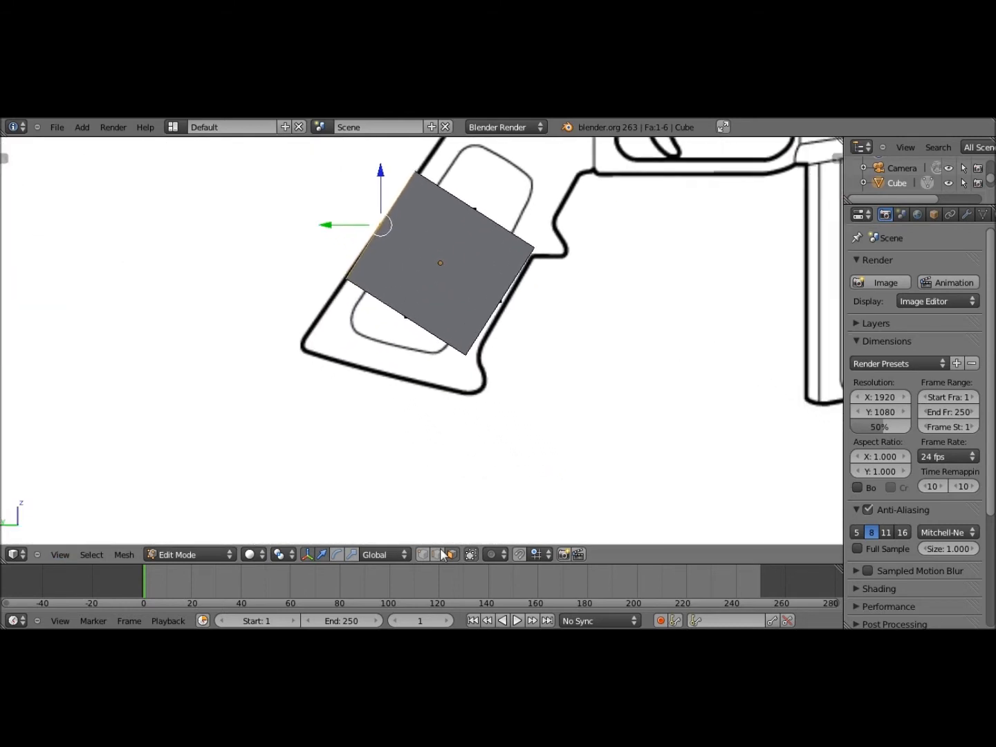
# Enable edge selection and move the slab's bottom edge onto the grip outline
pyautogui.keyDown('shift'); pyautogui.click(437, 554); pyautogui.keyUp('shift')
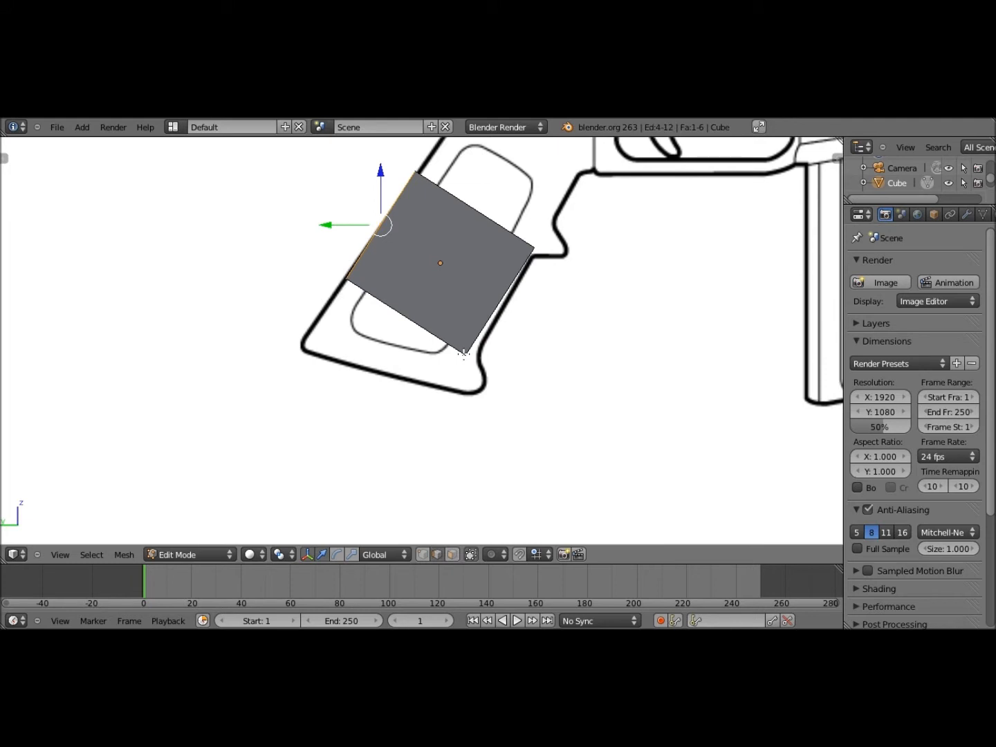
pyautogui.press('KP_1')
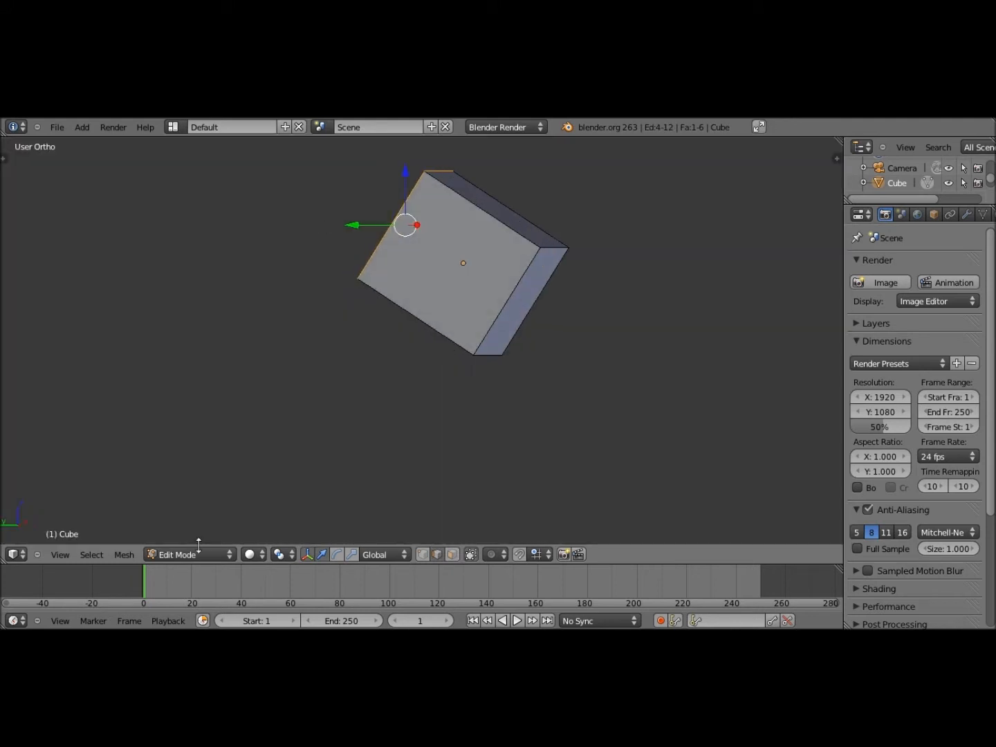
pyautogui.hotkey('ctrl', 'z')
pyautogui.click(63, 554)
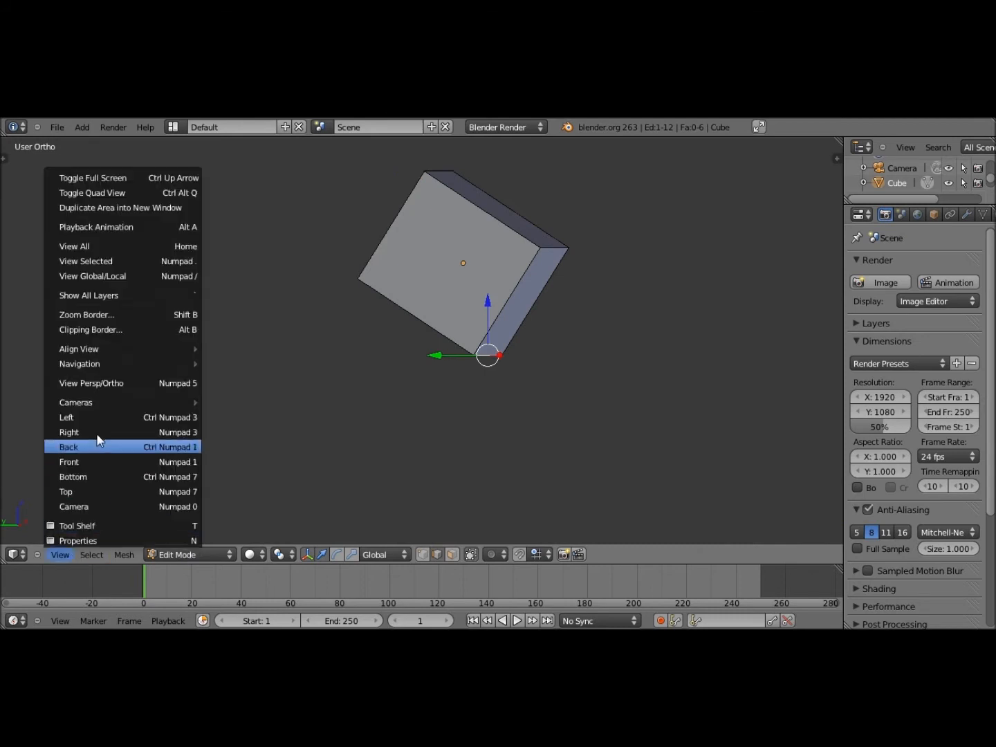
pyautogui.click(103, 418)
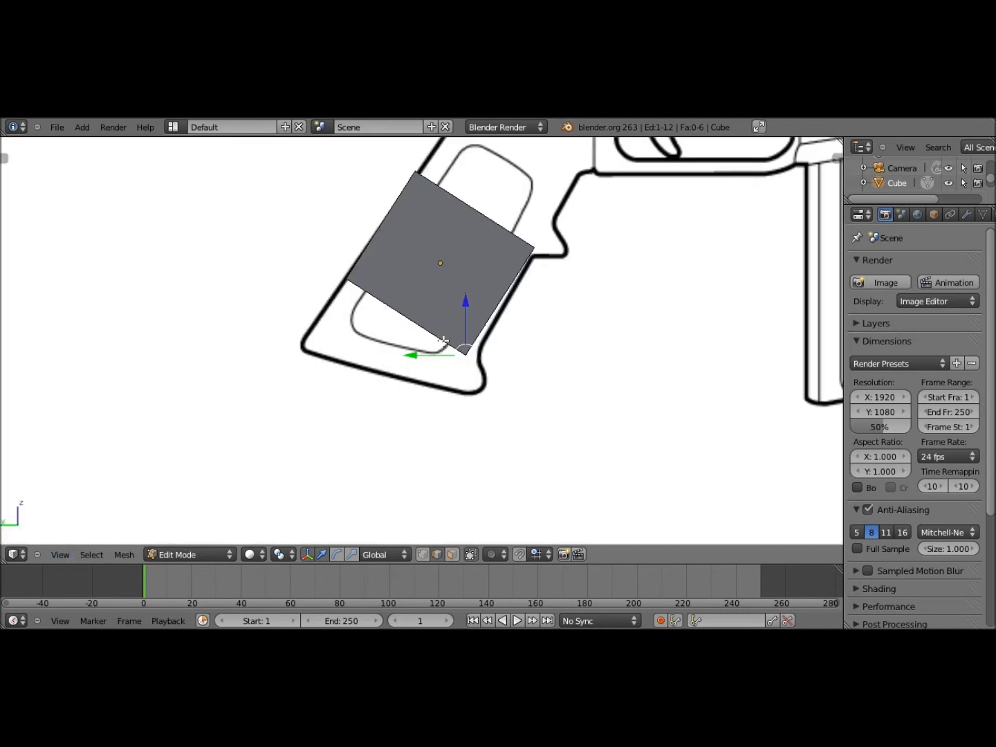
pyautogui.press('g')
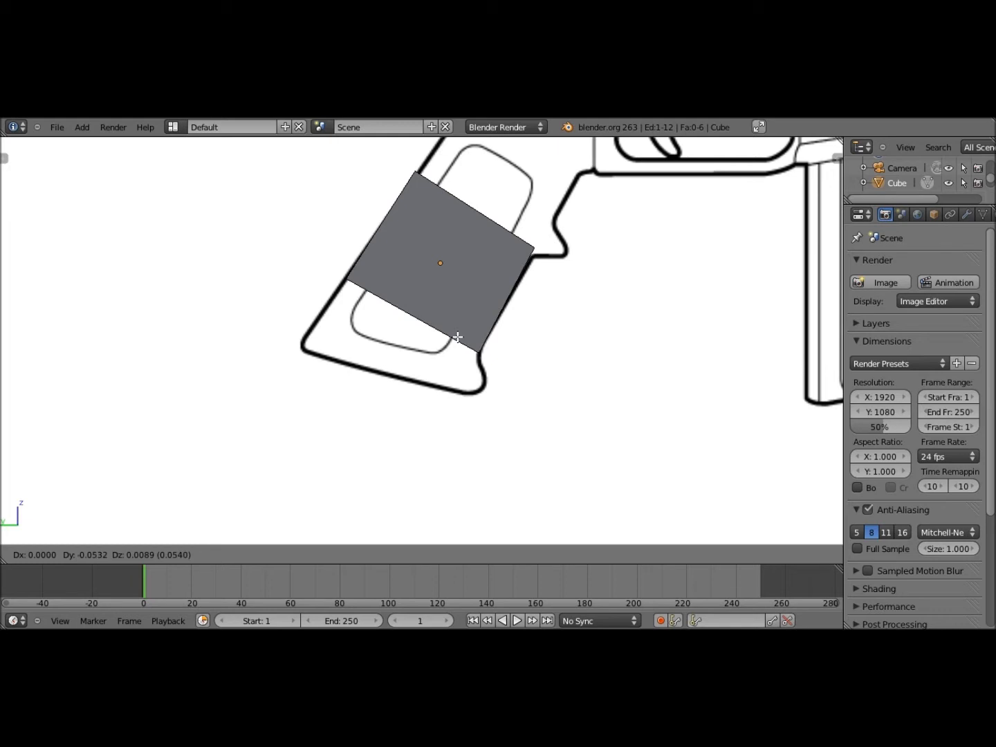
pyautogui.click(457, 336)
# Pull the slab's lower front corner vertex down onto the grip's bottom outline
pyautogui.moveTo(465, 329)
pyautogui.keyDown('shift'); pyautogui.mouseDown(button='middle')
pyautogui.moveTo(525, 326)
pyautogui.moveTo(477, 328)
pyautogui.mouseUp(button='middle'); pyautogui.keyUp('shift')
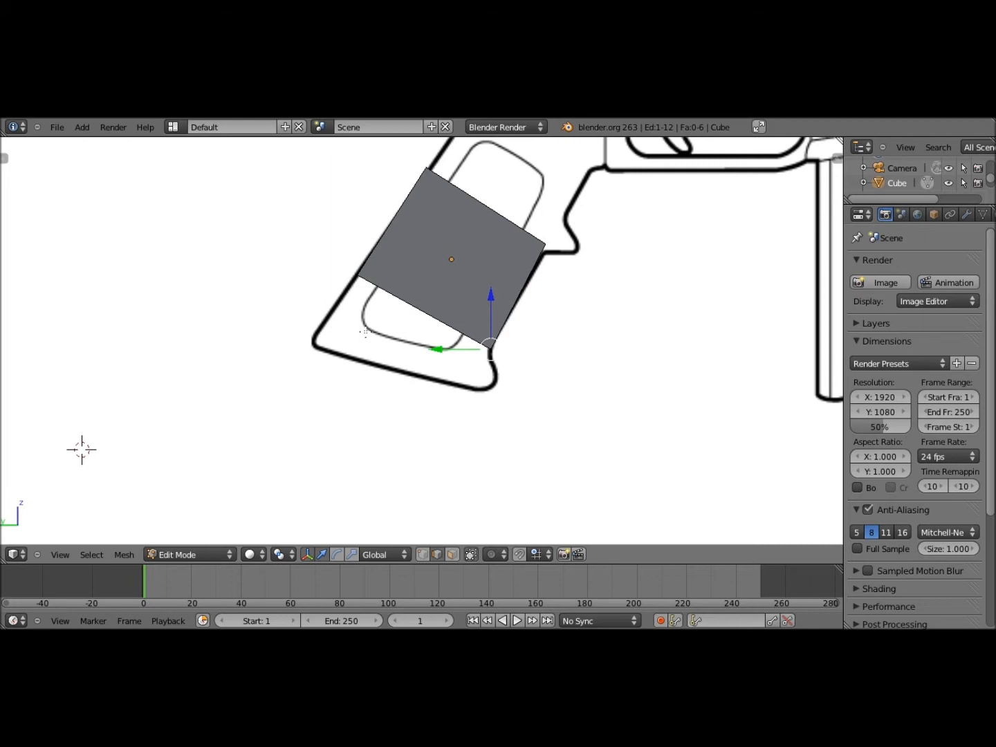
pyautogui.moveTo(365, 332); pyautogui.dragTo(422, 337, button='middle')
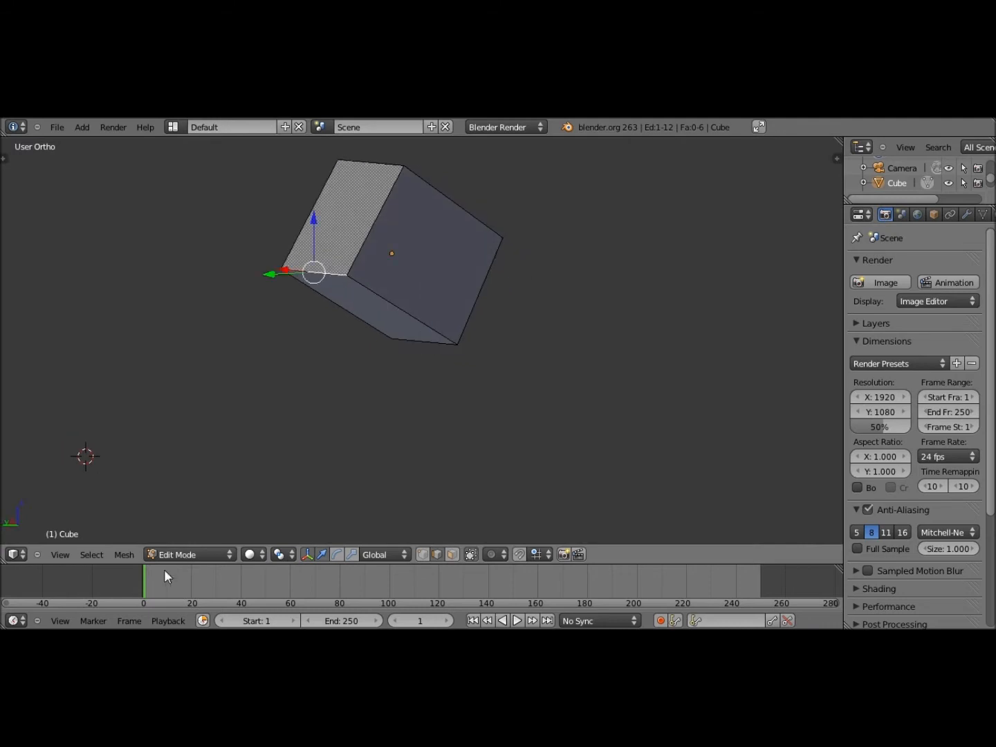
pyautogui.click(69, 555)
pyautogui.click(70, 417)
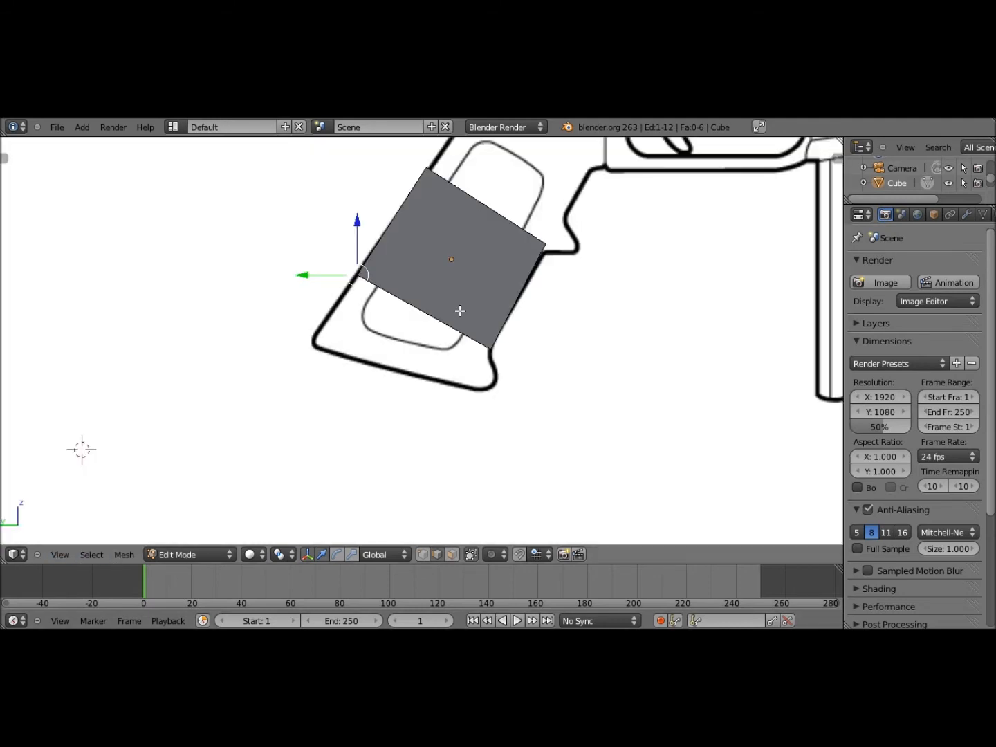
pyautogui.press('g')
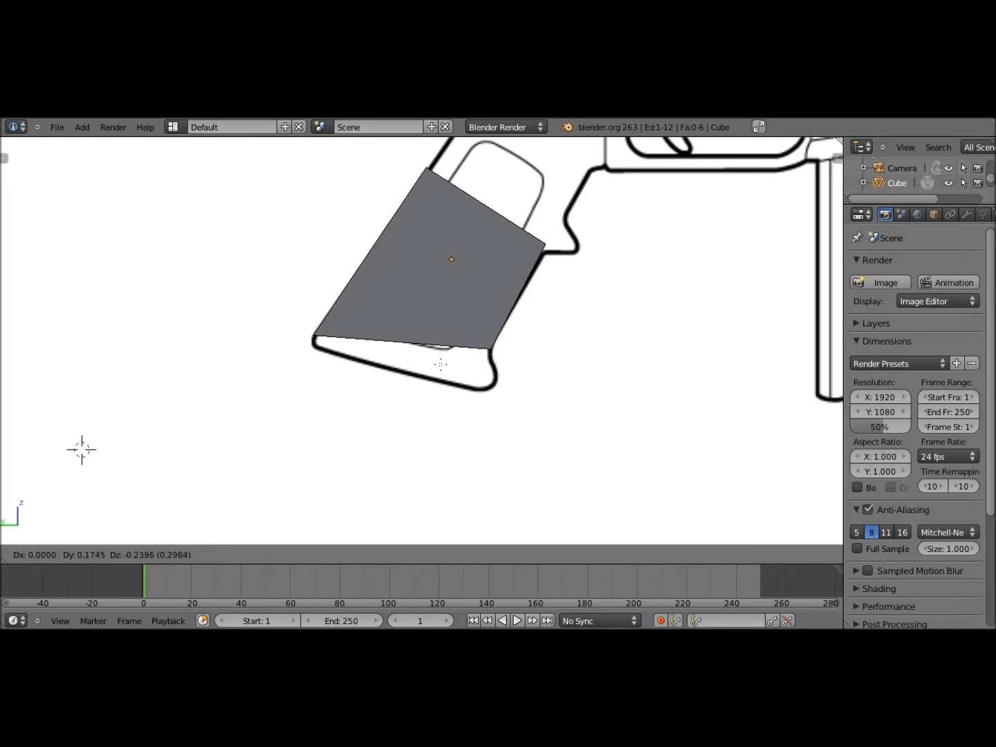
pyautogui.click(439, 363)
pyautogui.moveTo(441, 364)
pyautogui.mouseDown(button='middle')
pyautogui.moveTo(447, 344)
pyautogui.moveTo(447, 373)
pyautogui.mouseUp(button='middle')
# Extrude the slab's bottom face about 0.046 along its normal in Left view
pyautogui.click(452, 553)
pyautogui.rightClick(407, 371)
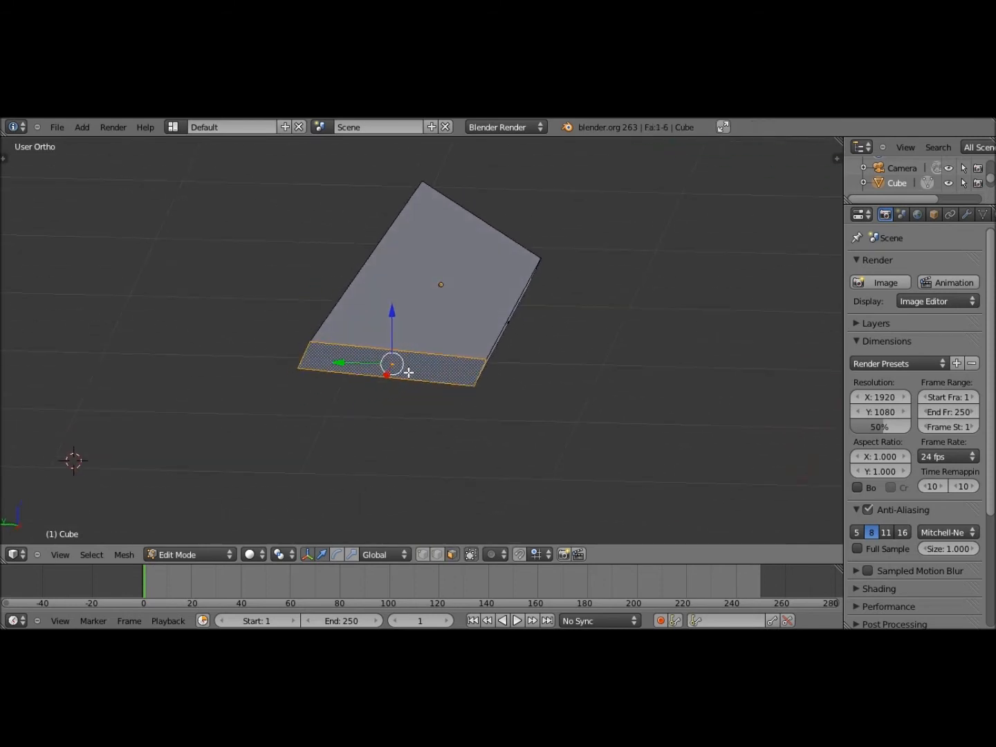
pyautogui.press('e')
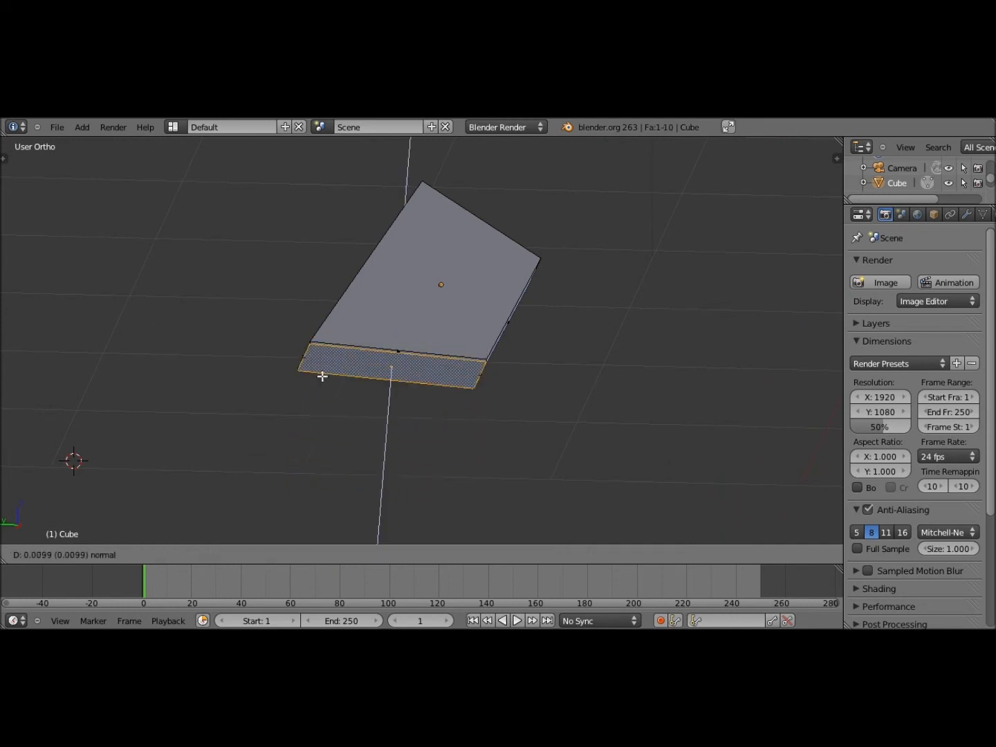
pyautogui.click(357, 458)
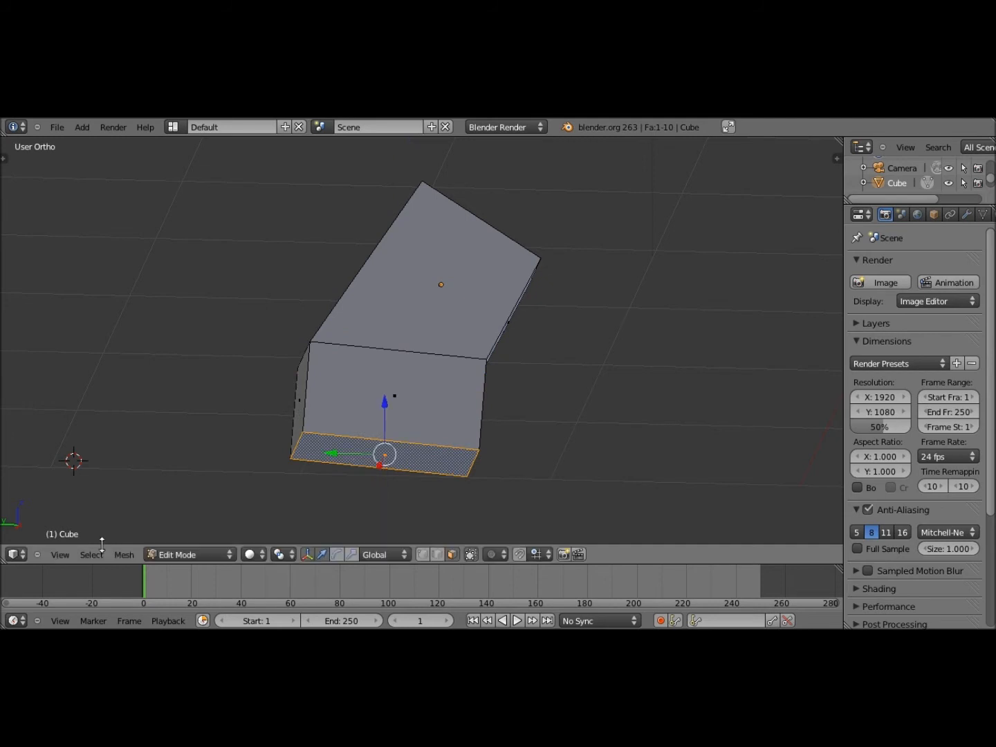
pyautogui.hotkey('ctrl', 'z')
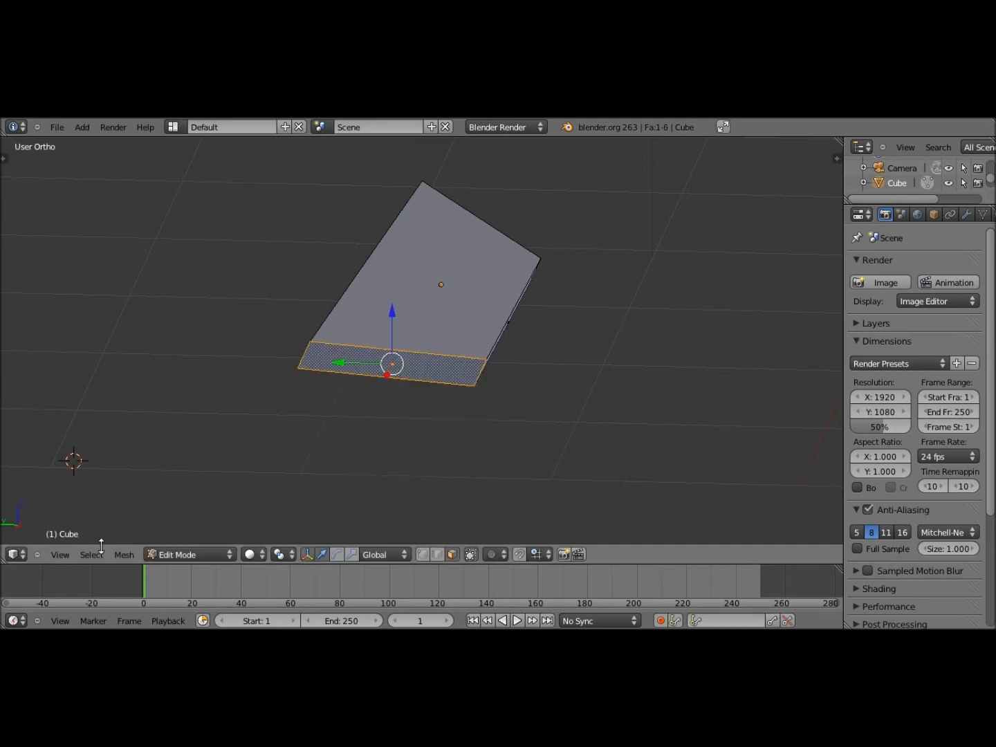
pyautogui.click(65, 554)
pyautogui.click(138, 416)
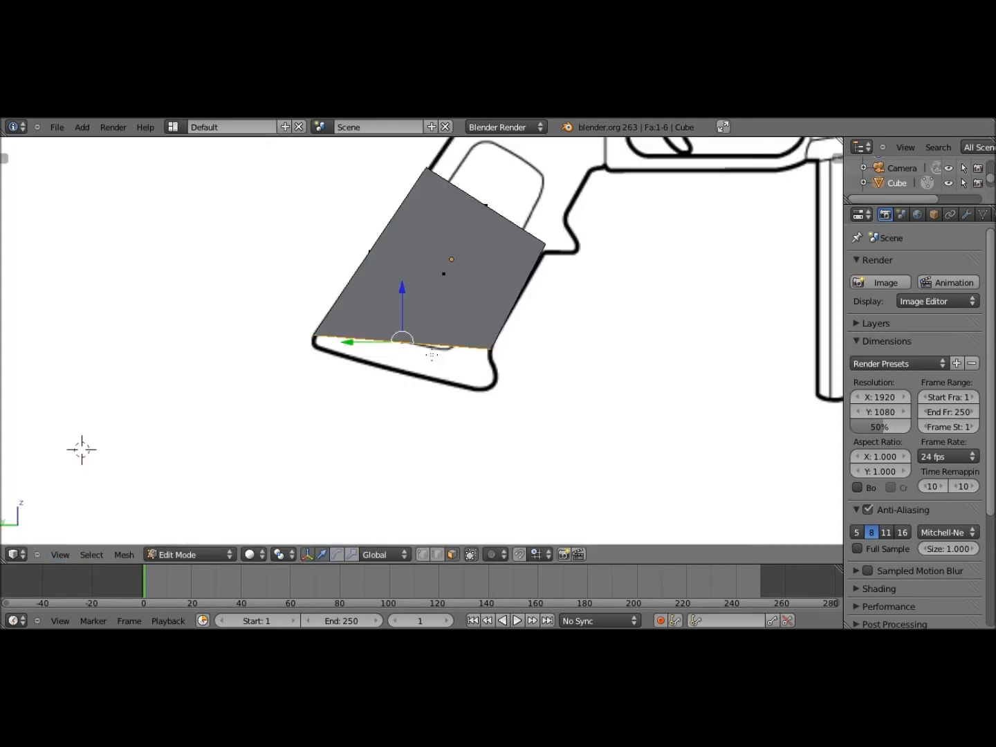
pyautogui.moveTo(431, 356)
pyautogui.keyDown('shift'); pyautogui.mouseDown(button='middle')
pyautogui.moveTo(407, 346)
pyautogui.moveTo(420, 369)
pyautogui.mouseUp(button='middle'); pyautogui.keyUp('shift')
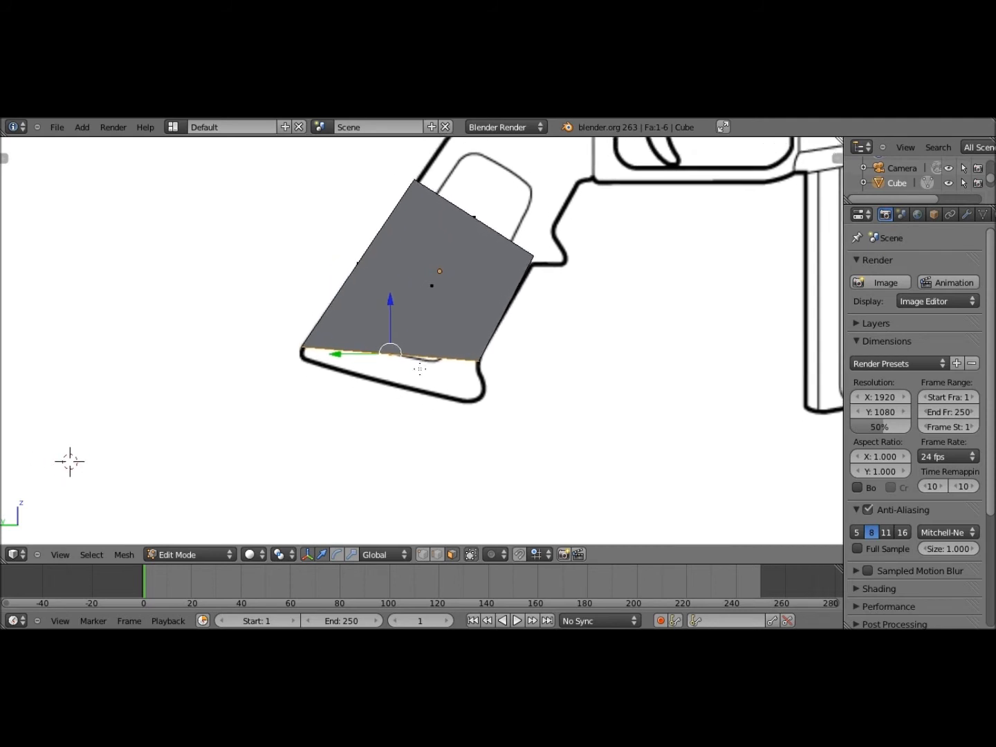
pyautogui.press('e')
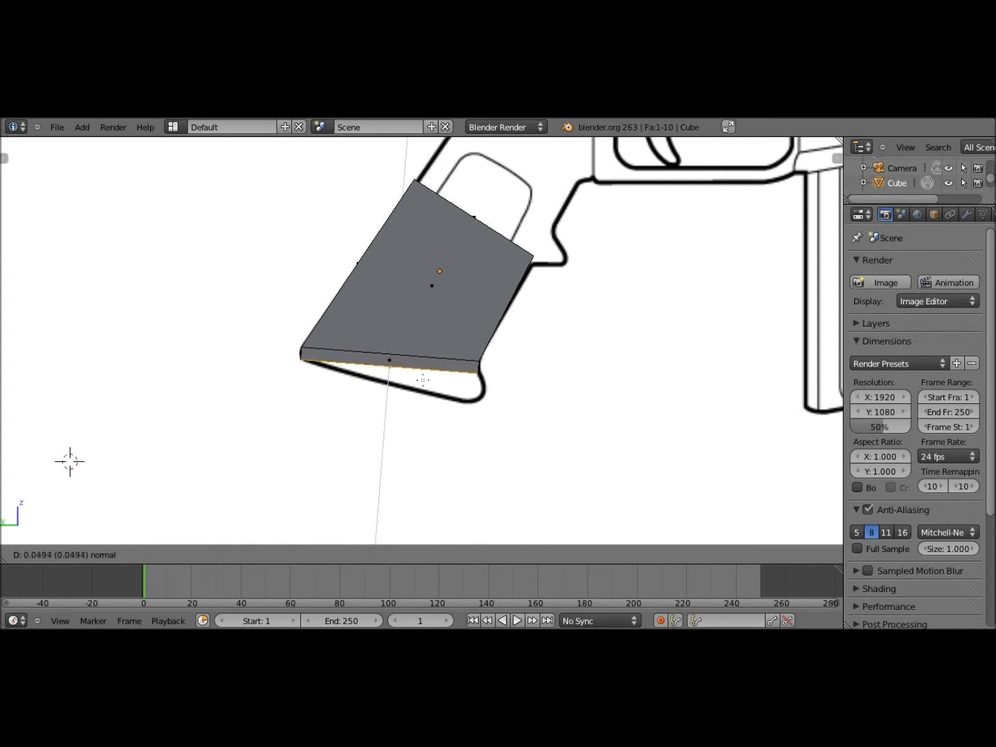
pyautogui.click(434, 544)
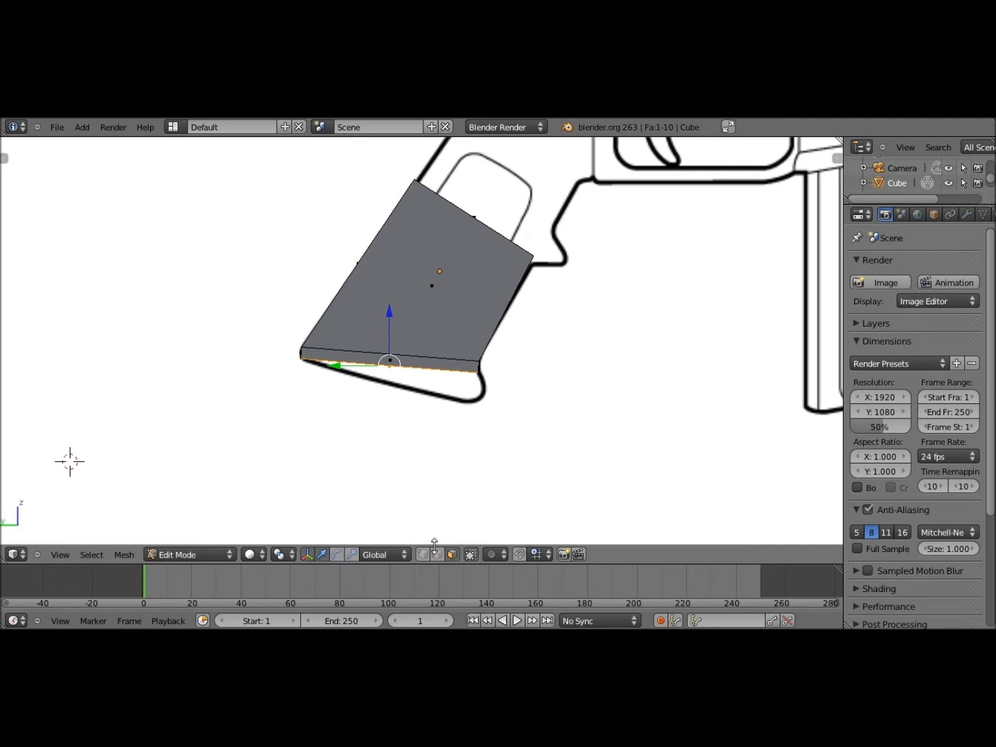
pyautogui.moveTo(468, 400); pyautogui.dragTo(525, 387, button='middle')
pyautogui.rightClick(482, 395)
# In Left view, lower the bottom strip's rear edge onto the reference grip's base curve
pyautogui.click(61, 557)
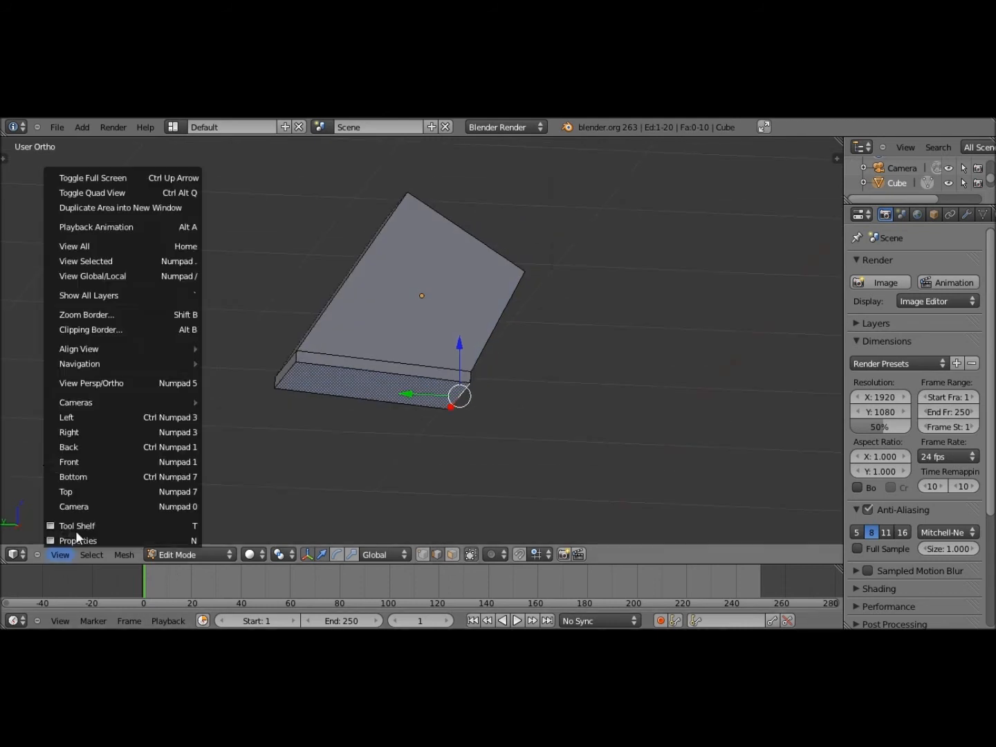
pyautogui.click(116, 417)
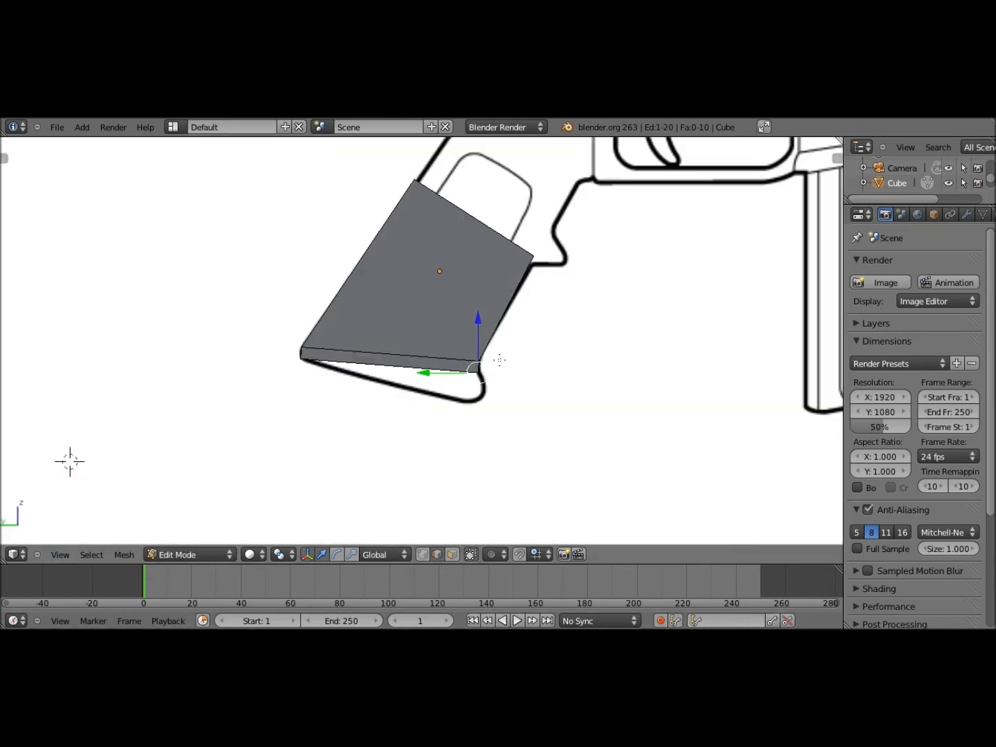
pyautogui.press('g')
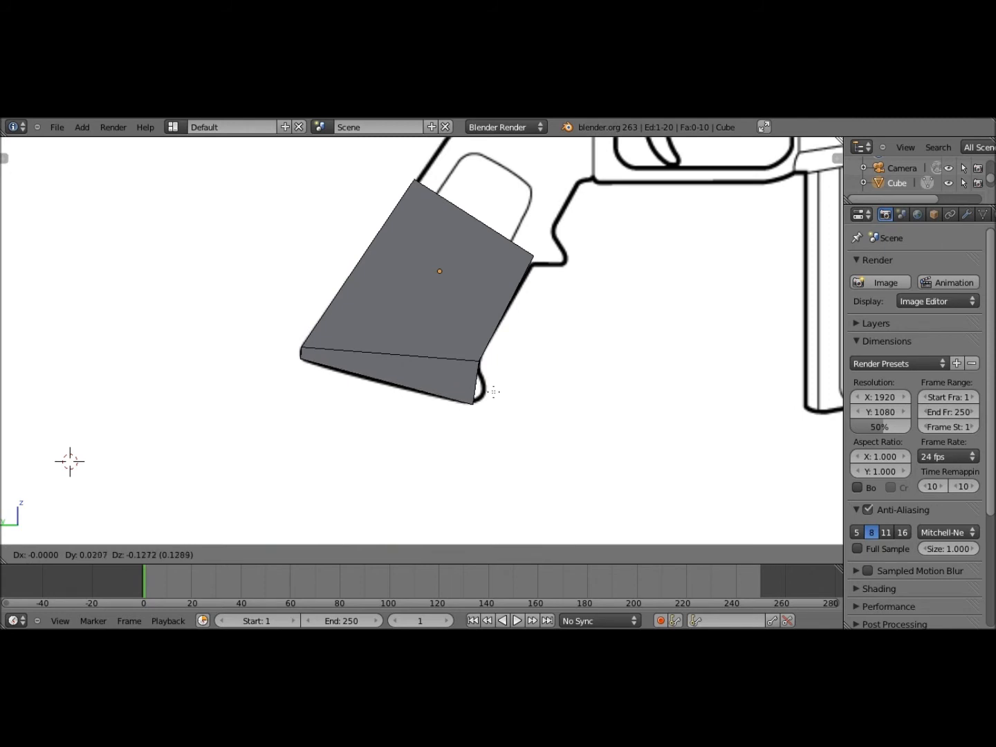
pyautogui.click(522, 370)
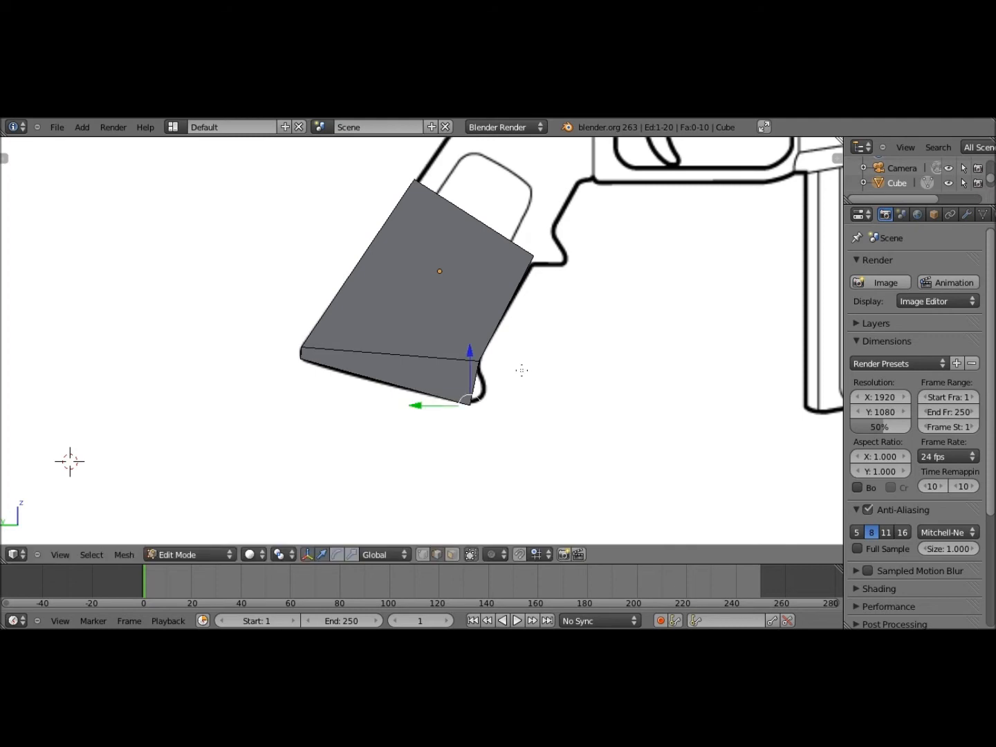
# Zoom, orbit and pan around the reference to inspect the sloped grip base and recentre the mesh
pyautogui.scroll(-5, 521, 388)
pyautogui.scroll(7, 516, 407)
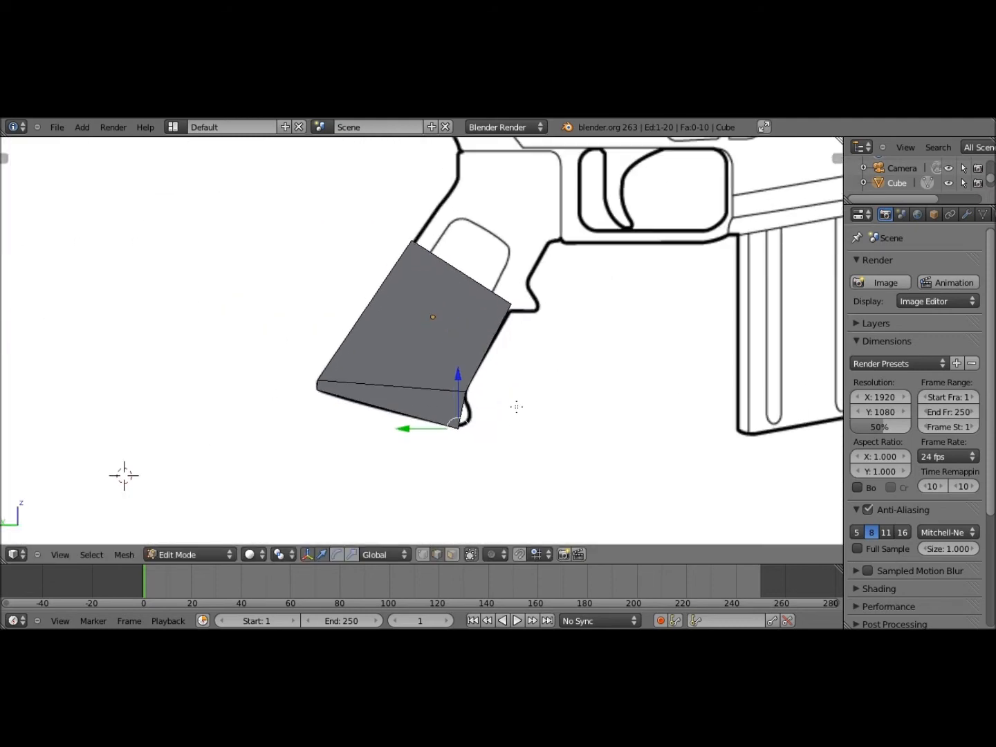
pyautogui.scroll(-7, 518, 402)
pyautogui.scroll(5, 525, 393)
pyautogui.moveTo(501, 394); pyautogui.dragTo(55, 546, button='middle')
pyautogui.click(59, 554)
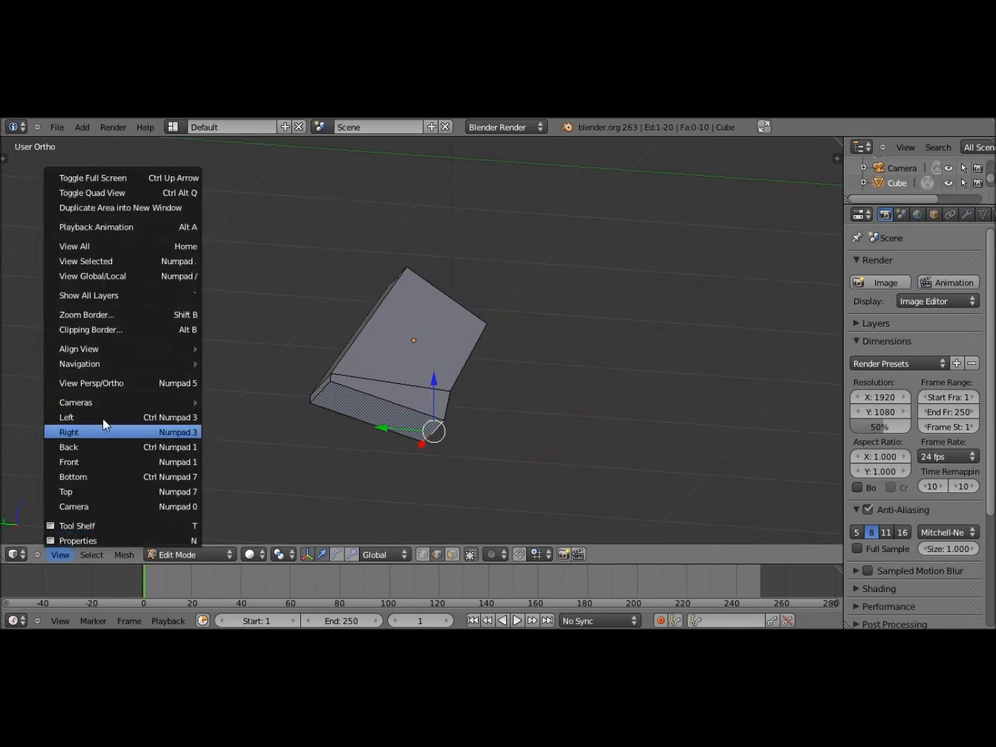
pyautogui.click(104, 459)
pyautogui.scroll(3, 344, 497)
pyautogui.scroll(-5, 458, 432)
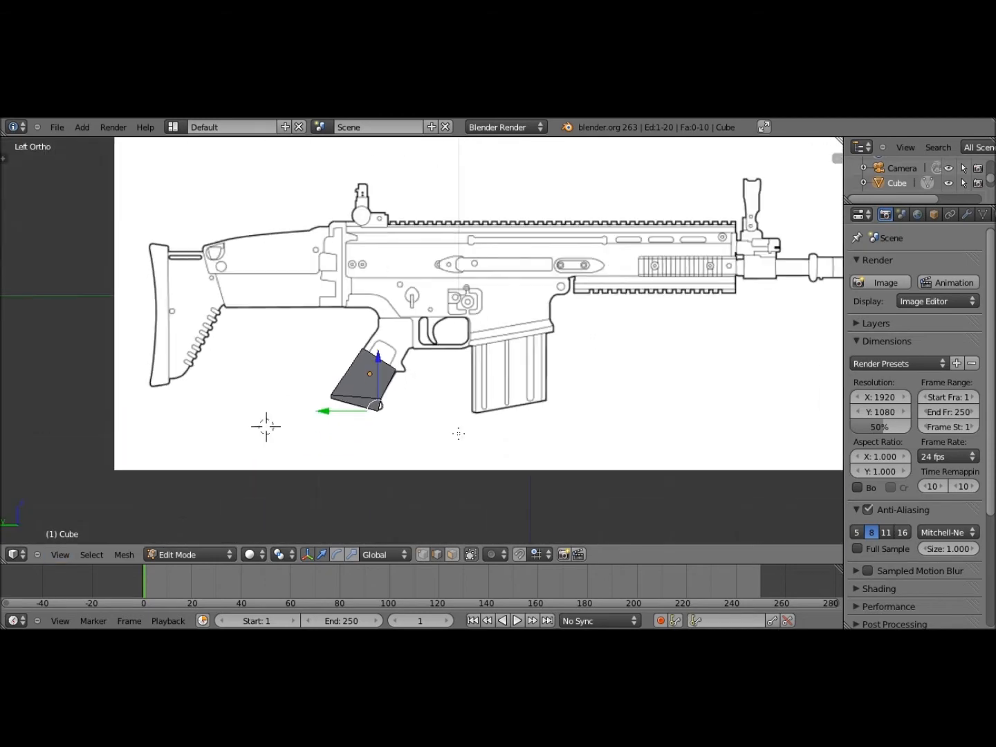
pyautogui.keyDown('shift'); pyautogui.moveTo(458, 433); pyautogui.dragTo(541, 410, button='middle'); pyautogui.keyUp('shift')
pyautogui.scroll(3, 496, 414)
pyautogui.scroll(4, 497, 414)
pyautogui.keyDown('shift'); pyautogui.moveTo(558, 495); pyautogui.dragTo(447, 345, button='middle'); pyautogui.keyUp('shift')
pyautogui.scroll(4, 445, 346)
pyautogui.scroll(-5, 442, 347)
pyautogui.scroll(5, 439, 347)
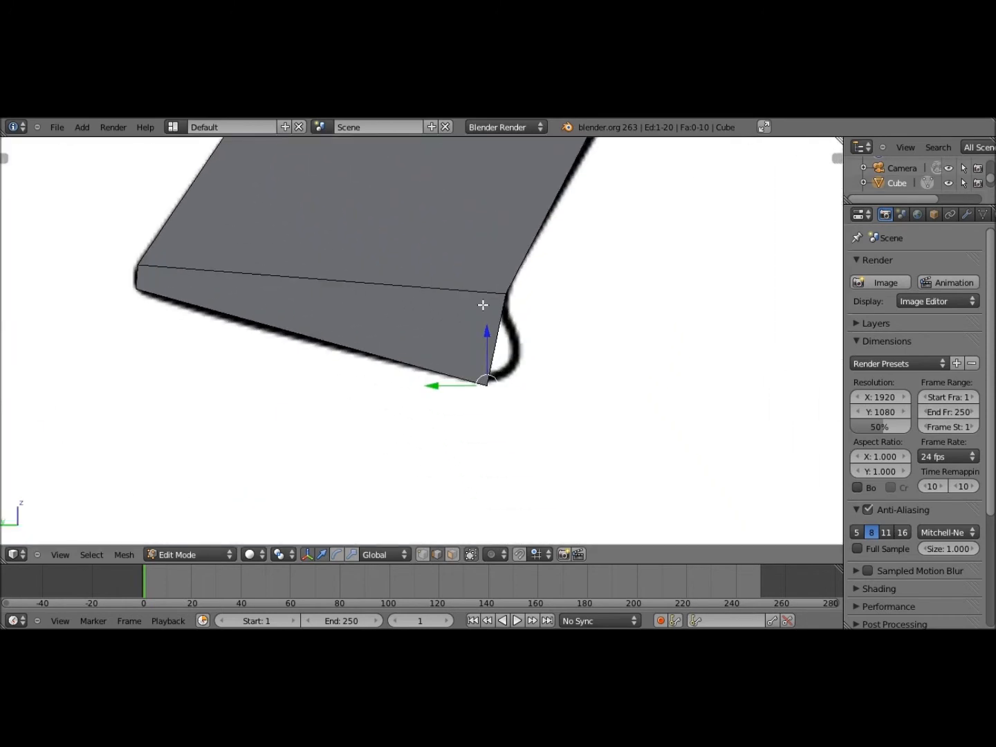
pyautogui.scroll(-1, 483, 305)
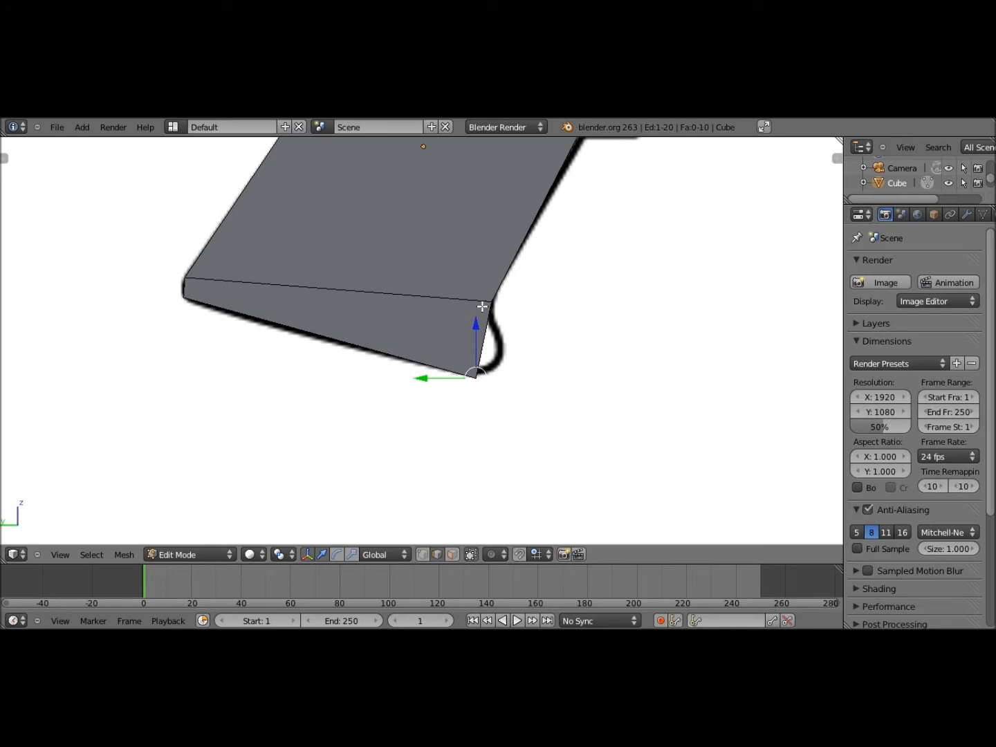
pyautogui.scroll(-6, 426, 389)
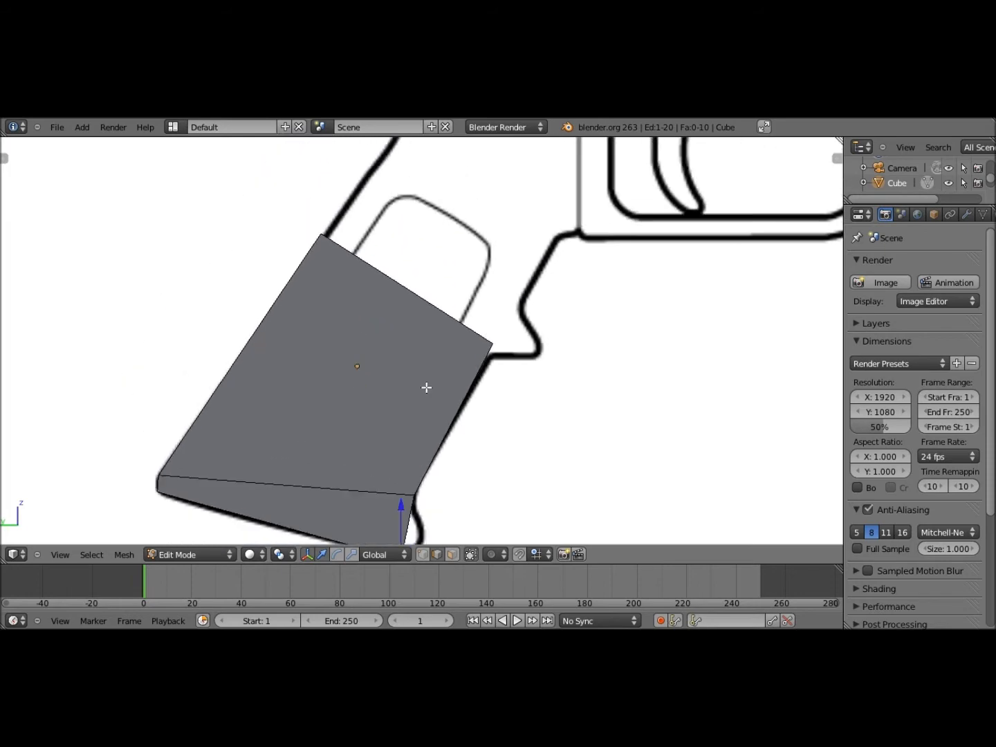
pyautogui.scroll(6, 426, 388)
pyautogui.keyDown('shift'); pyautogui.moveTo(427, 406); pyautogui.dragTo(476, 226, button='middle'); pyautogui.keyUp('shift')
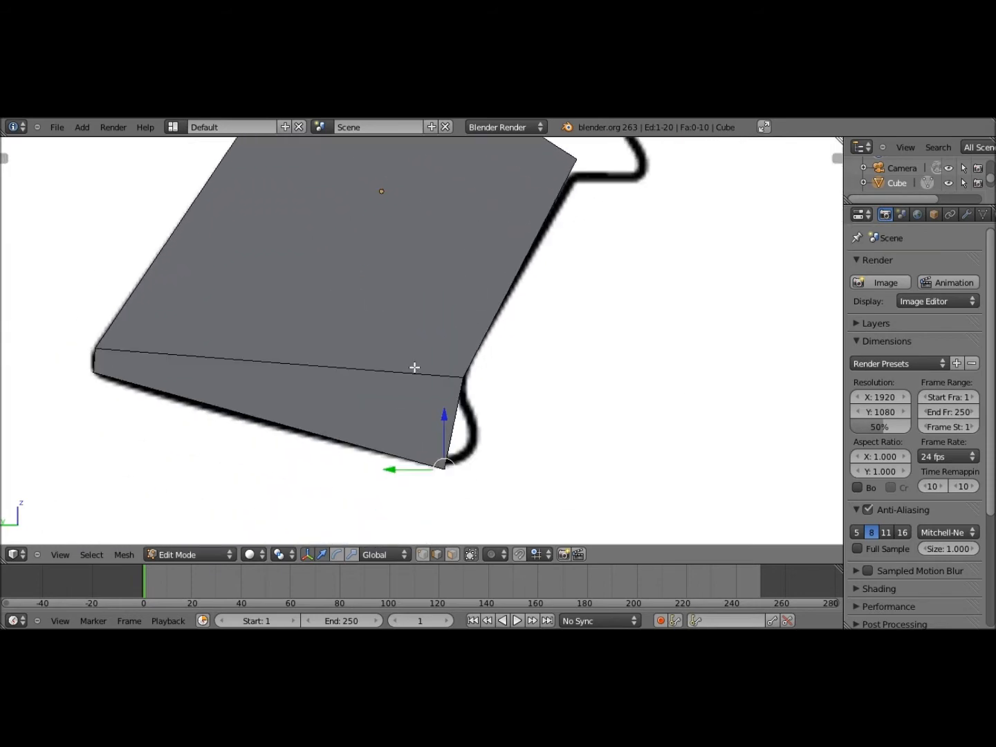
pyautogui.scroll(-6, 416, 367)
pyautogui.scroll(-6, 413, 373)
pyautogui.scroll(1, 452, 281)
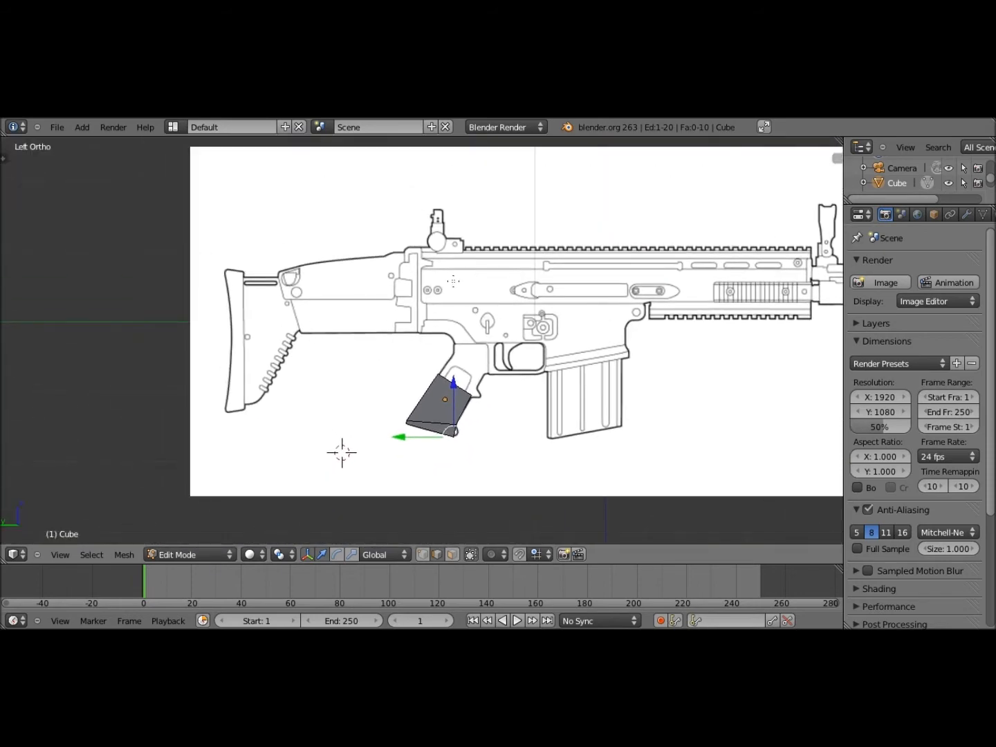
pyautogui.scroll(6, 449, 406)
pyautogui.keyDown('shift'); pyautogui.moveTo(531, 520); pyautogui.dragTo(479, 263, button='middle'); pyautogui.keyUp('shift')
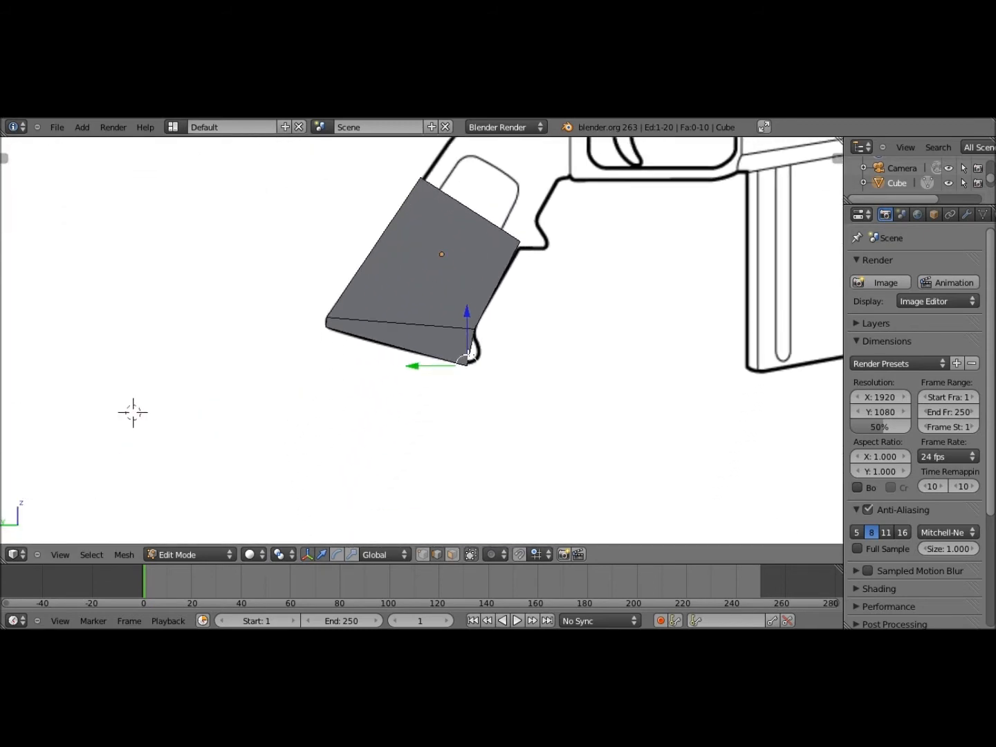
pyautogui.scroll(6, 467, 356)
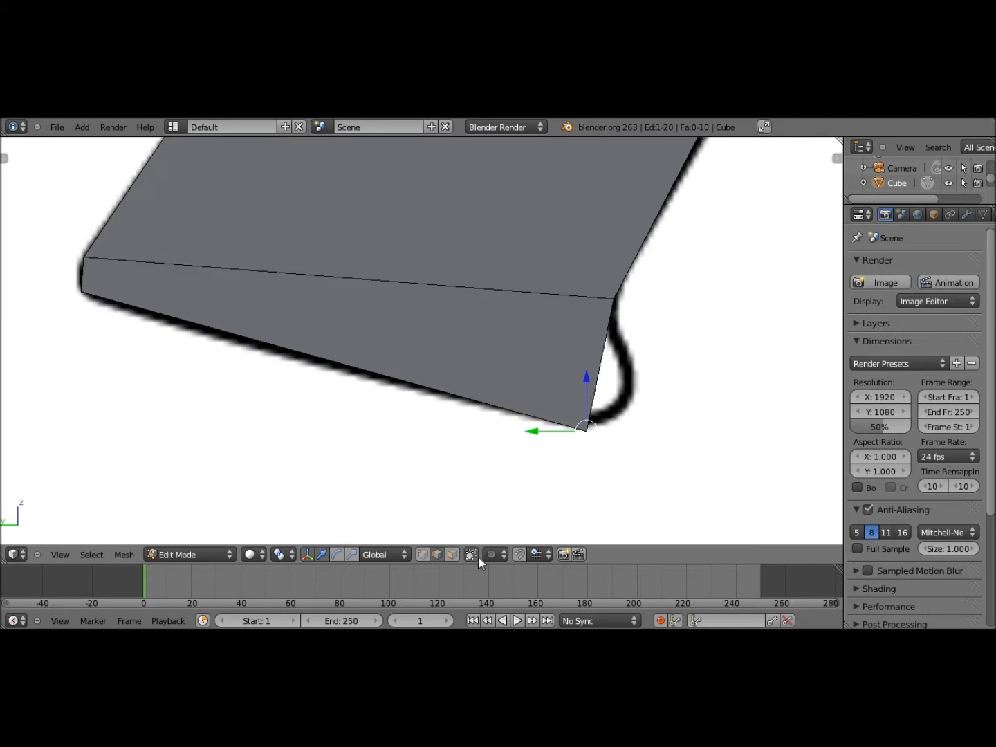
# Loop-cut the bottom strip face lengthwise, then select the bevel's short front edge
pyautogui.click(452, 555)
pyautogui.rightClick(441, 330)
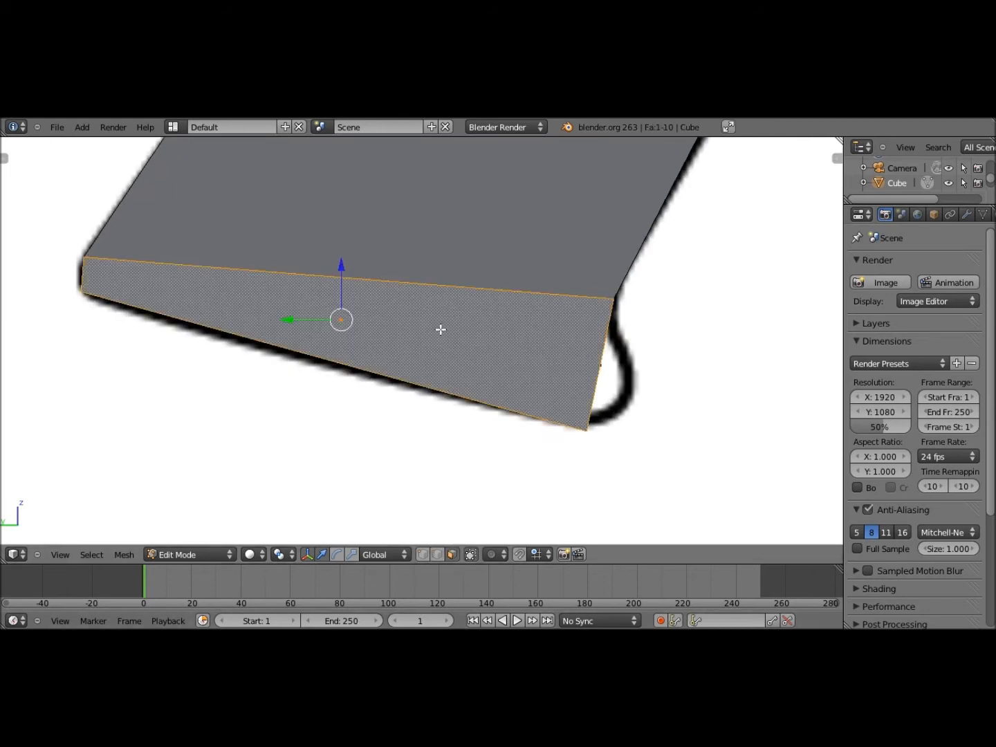
pyautogui.keyDown('shift'); pyautogui.moveTo(441, 329); pyautogui.dragTo(390, 315, button='middle'); pyautogui.keyUp('shift')
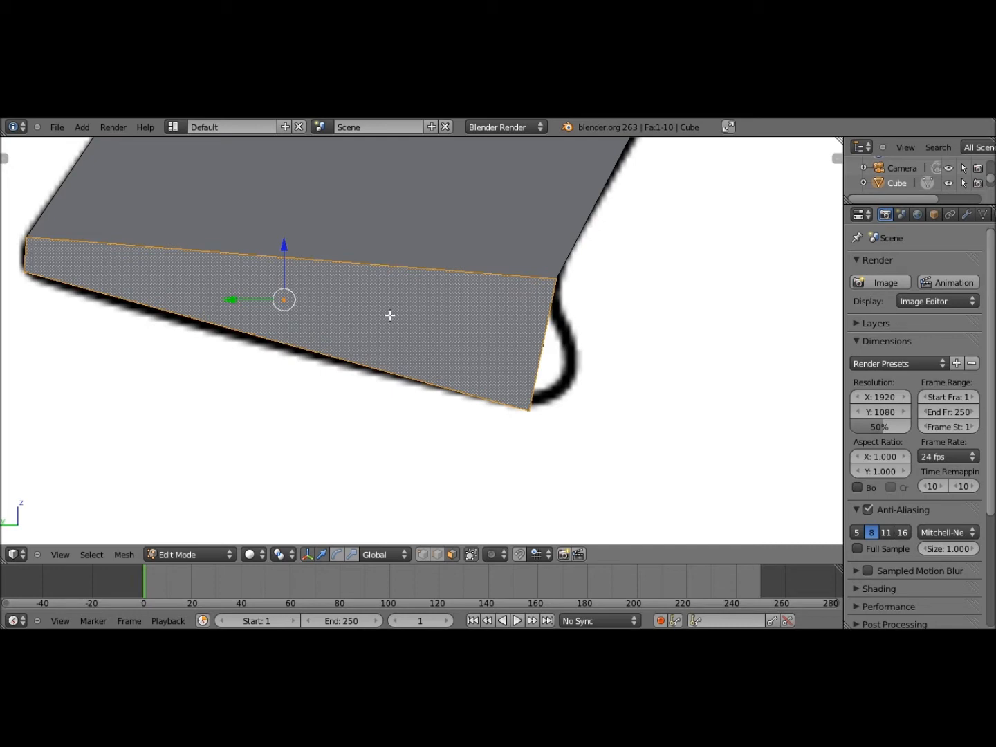
pyautogui.hotkey('ctrl', 'r')
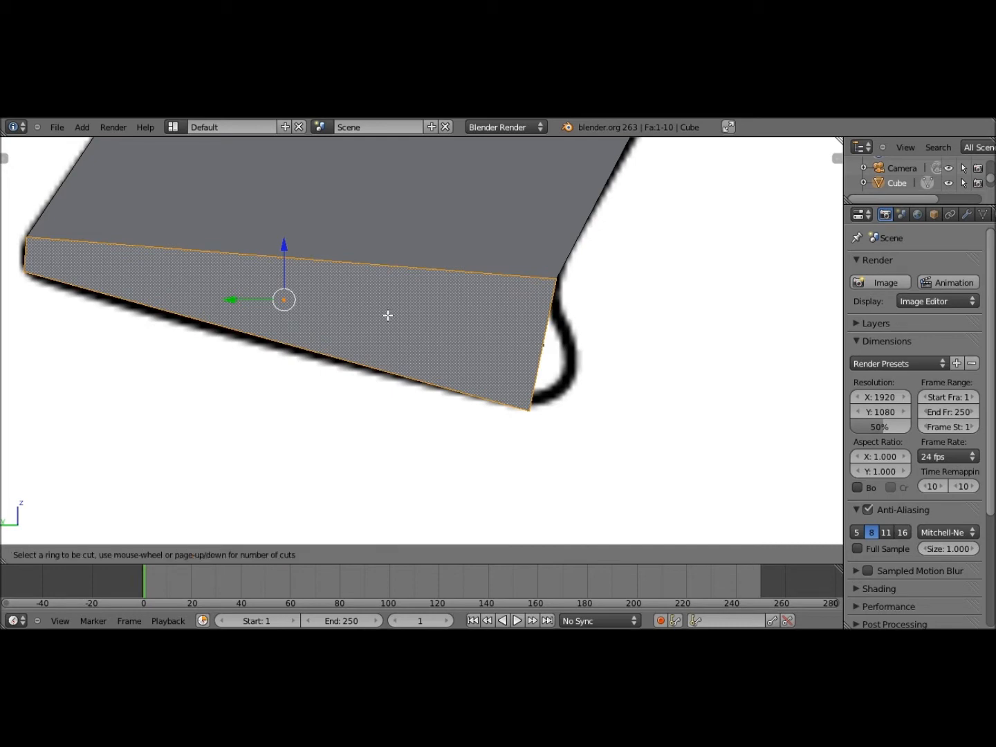
pyautogui.click(538, 339)
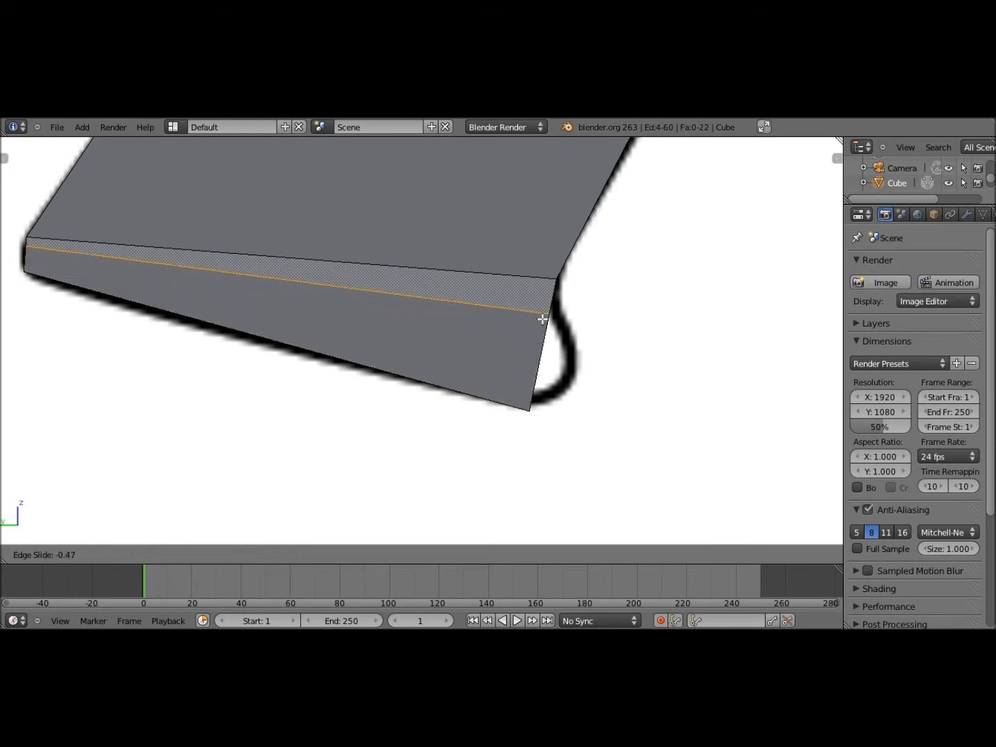
pyautogui.click(525, 350)
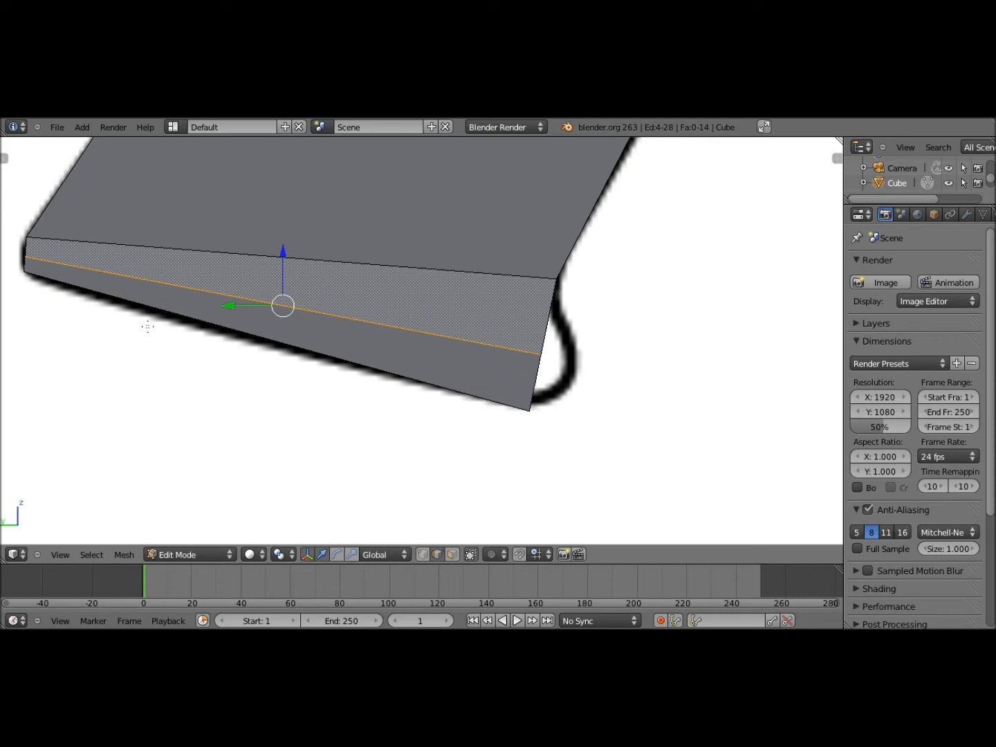
pyautogui.moveTo(147, 327); pyautogui.dragTo(386, 352, button='middle')
pyautogui.rightClick(147, 268)
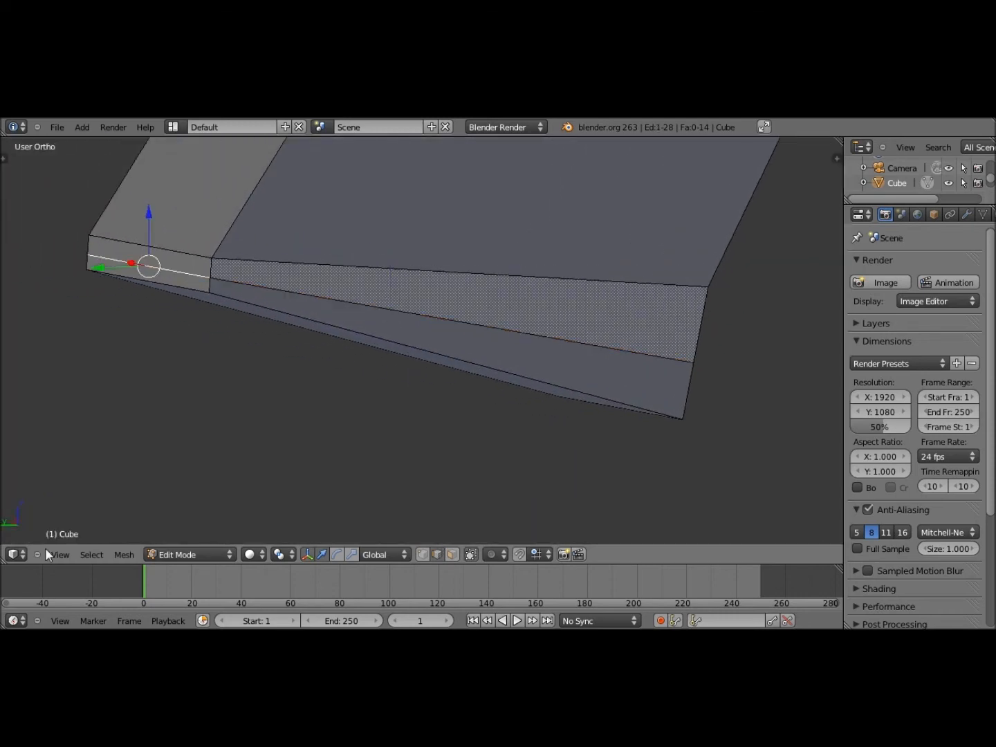
# In Left view, pull the selected front bevel edge down onto the reference outline
pyautogui.click(50, 552)
pyautogui.click(96, 414)
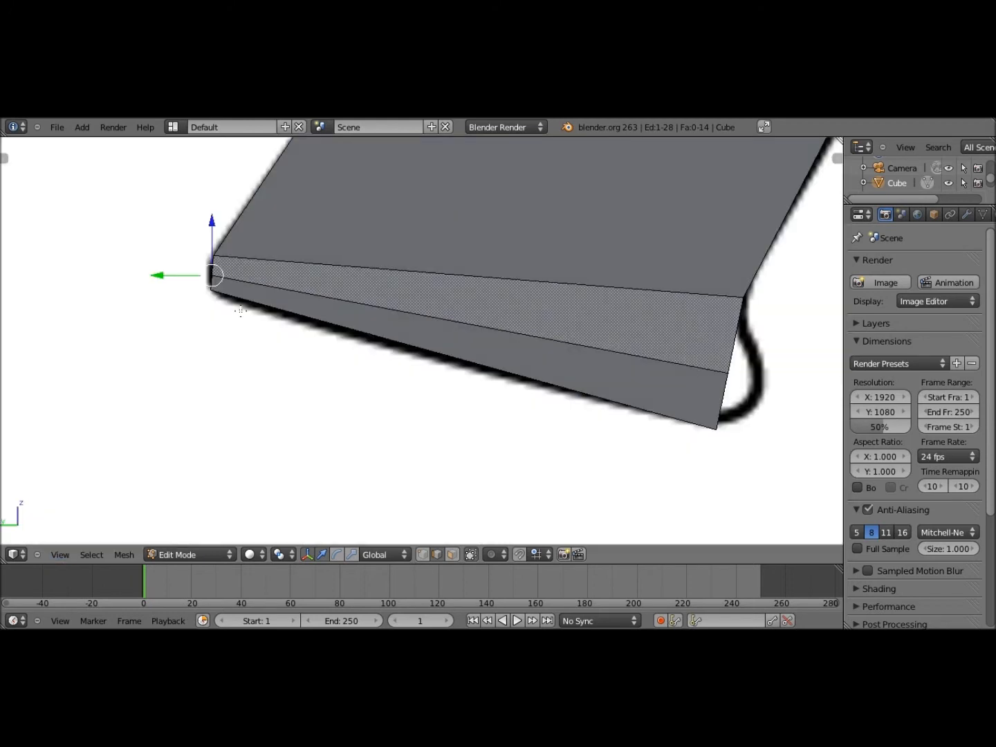
pyautogui.press('g')
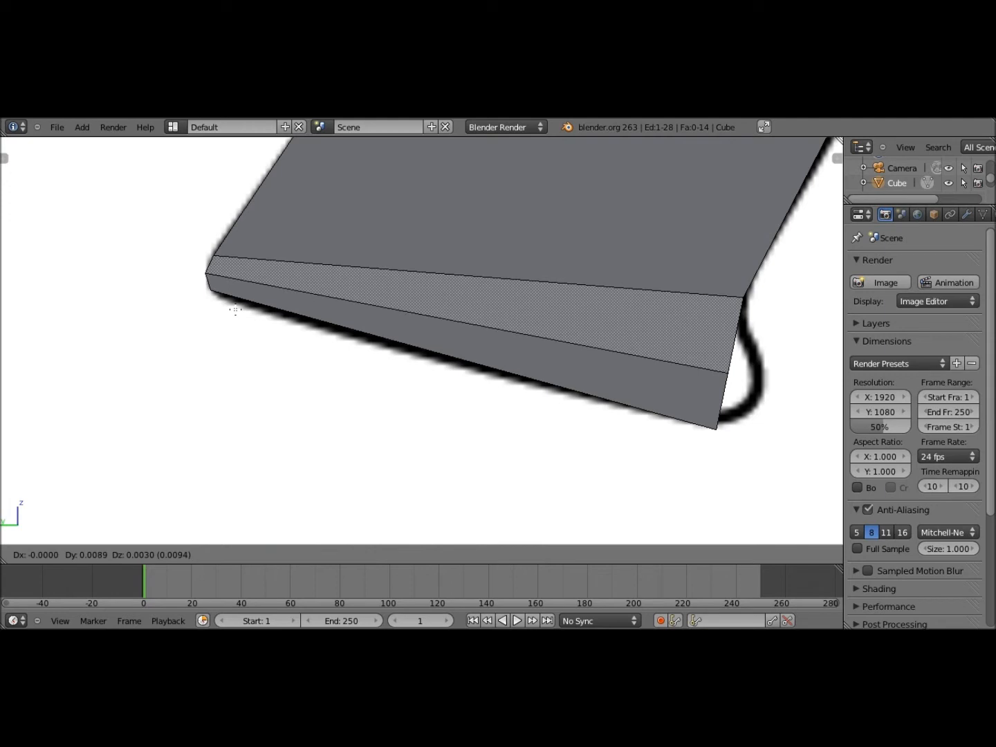
pyautogui.click(208, 272)
pyautogui.moveTo(208, 272); pyautogui.dragTo(278, 222, button='middle')
pyautogui.scroll(-5, 382, 318)
pyautogui.moveTo(531, 308); pyautogui.dragTo(569, 315, button='middle')
# Move a second bevel edge down and back to reshape the lower front corner
pyautogui.rightClick(505, 314)
pyautogui.click(69, 550)
pyautogui.click(76, 417)
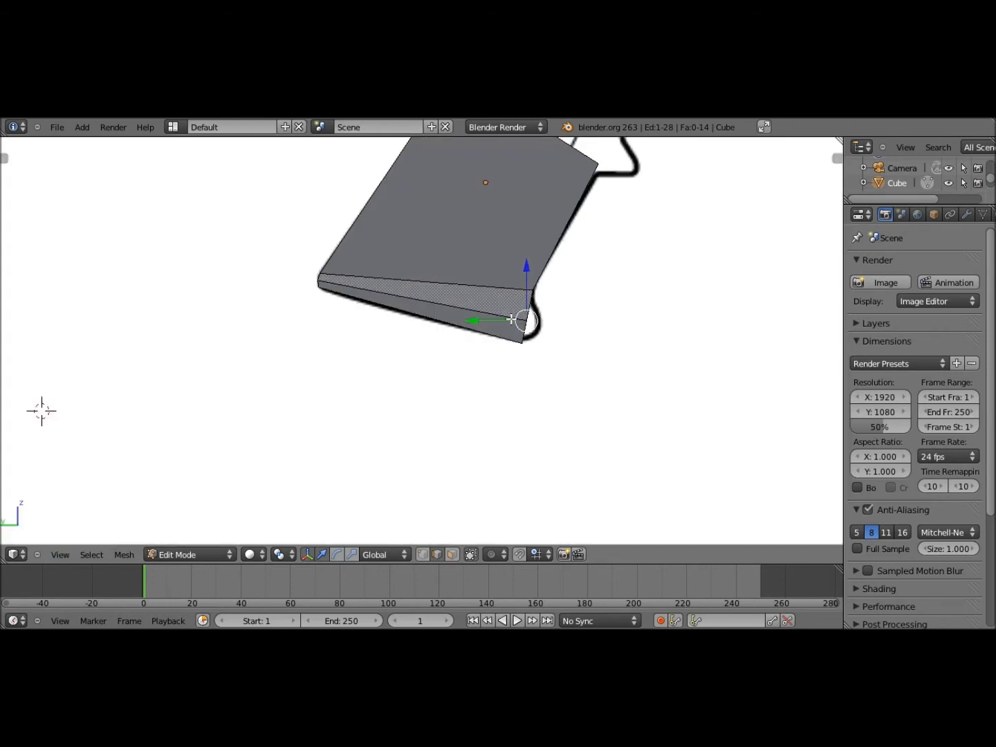
pyautogui.press('g')
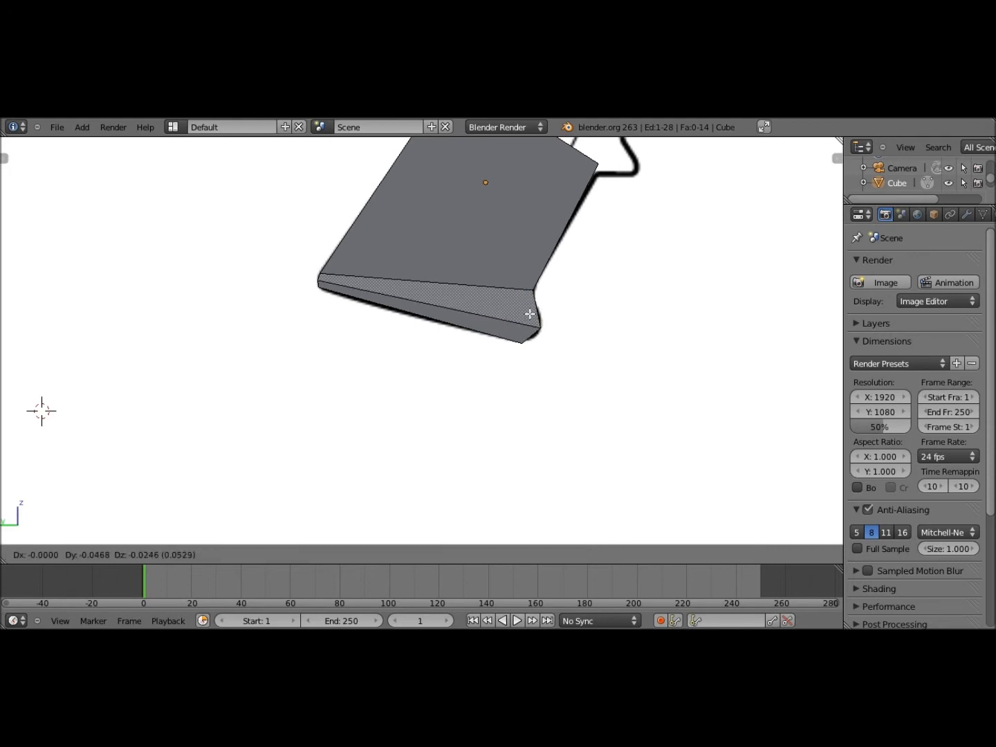
pyautogui.click(530, 315)
pyautogui.scroll(-4, 533, 324)
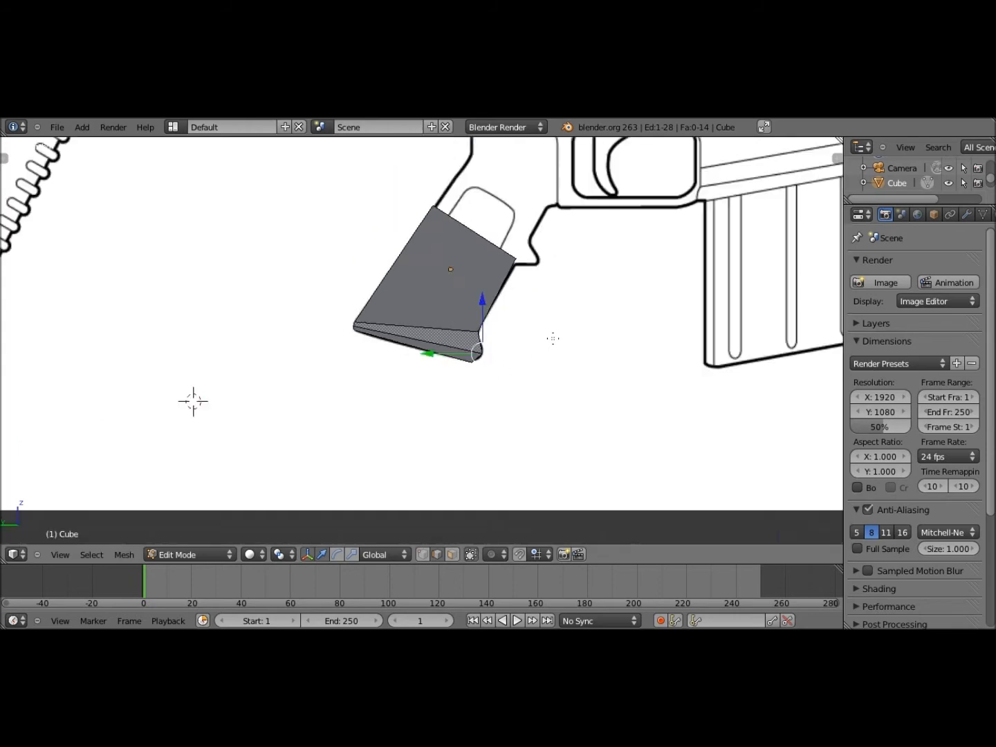
pyautogui.scroll(-2, 553, 338)
pyautogui.keyDown('shift'); pyautogui.moveTo(481, 356); pyautogui.dragTo(457, 349, button='middle'); pyautogui.keyUp('shift')
pyautogui.scroll(4, 470, 439)
pyautogui.scroll(5, 457, 349)
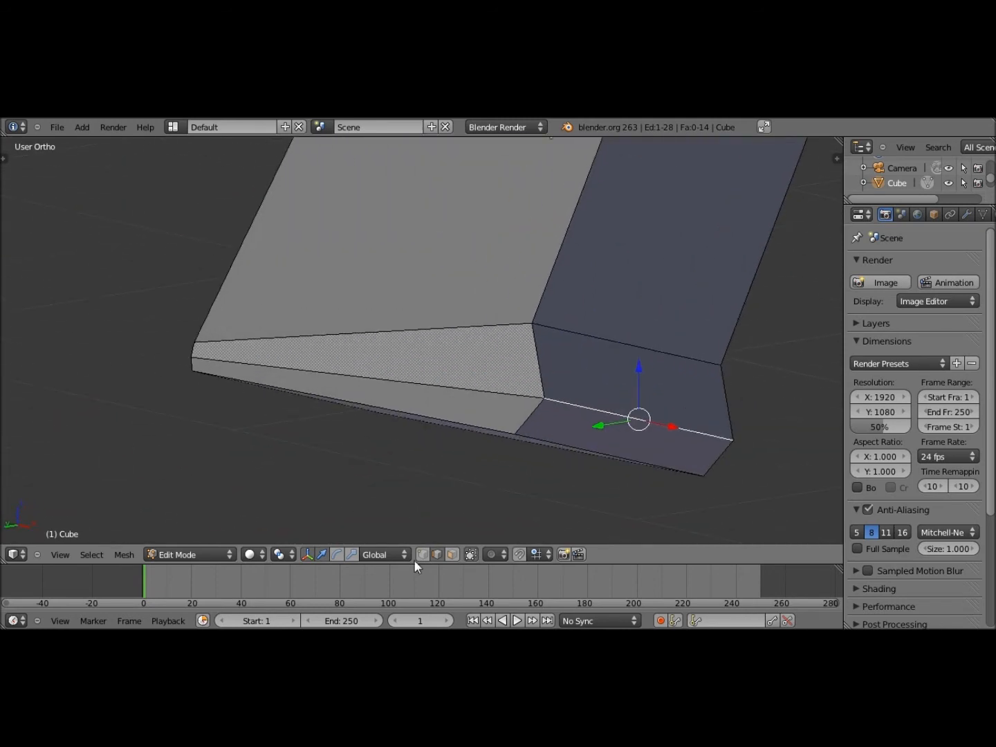
# Select the lower dotted bevel face and begin a loop cut on it
pyautogui.click(452, 554)
pyautogui.rightClick(470, 372)
pyautogui.rightClick(471, 371)
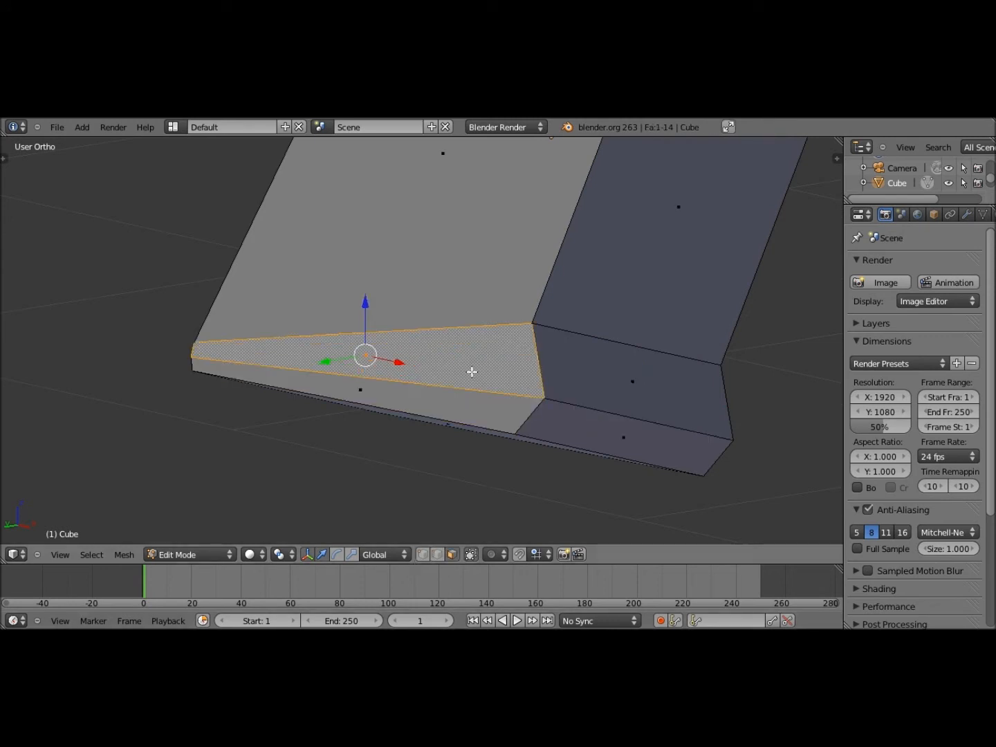
pyautogui.hotkey('ctrl', 'r')
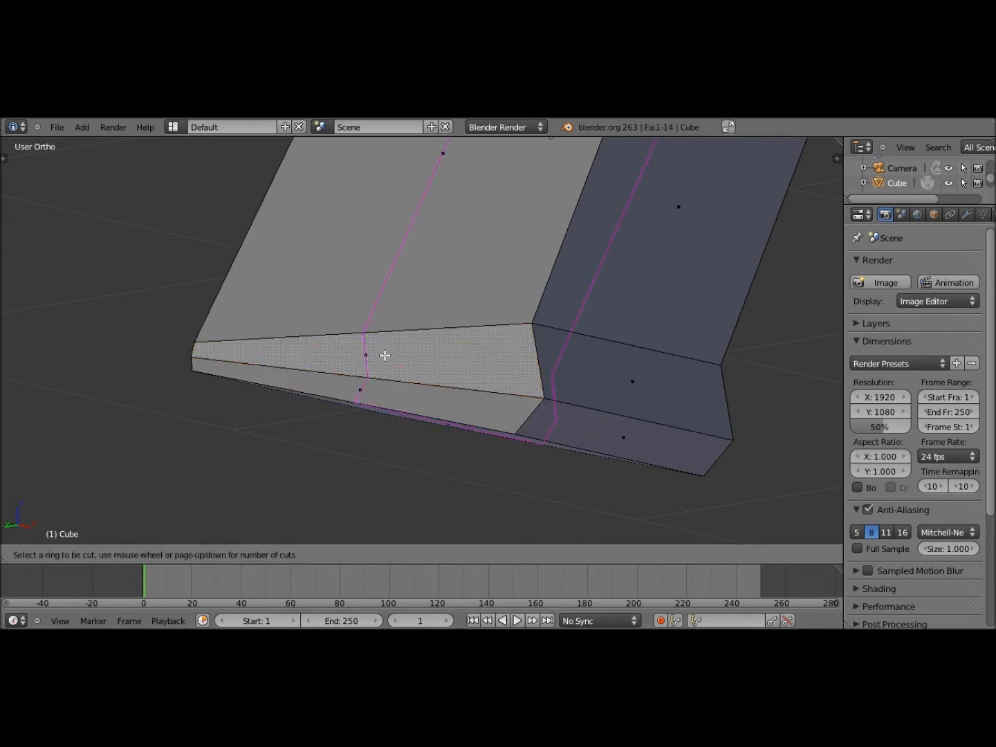
# Place and slide the new lengthwise edge loop along the bevel face
pyautogui.click(545, 360)
pyautogui.click(451, 548)
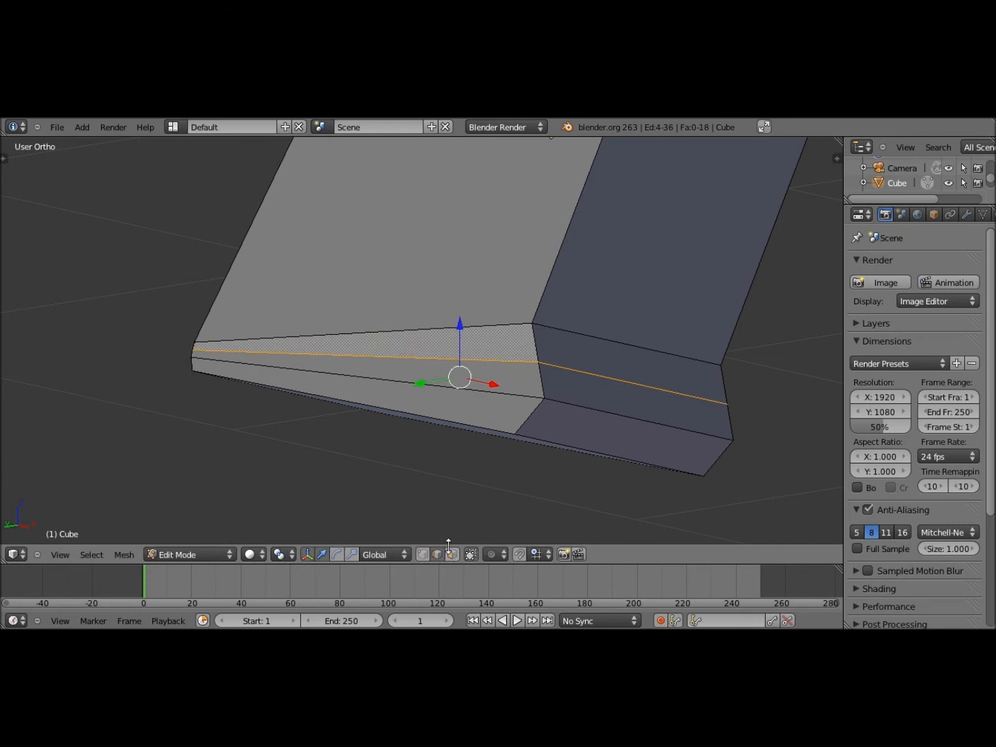
pyautogui.rightClick(443, 554)
pyautogui.click(516, 506)
# In Left view, move the new loop's right-end edge to reshape the grip's front end
pyautogui.rightClick(409, 544)
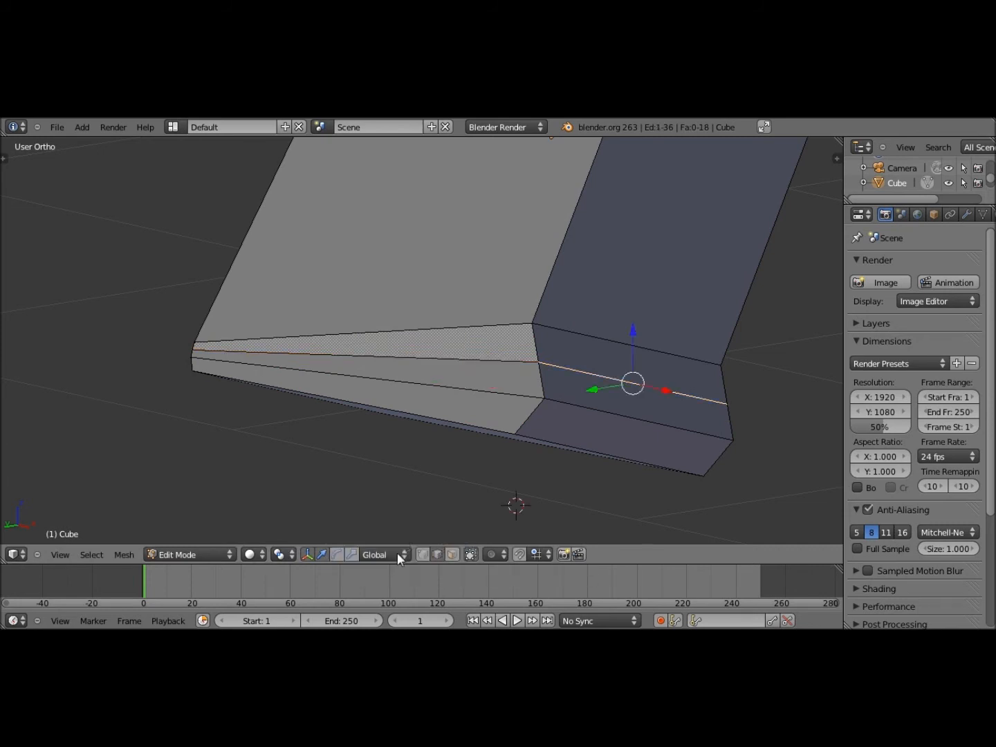
pyautogui.click(38, 554)
pyautogui.click(50, 554)
pyautogui.click(40, 554)
pyautogui.click(62, 553)
pyautogui.click(96, 417)
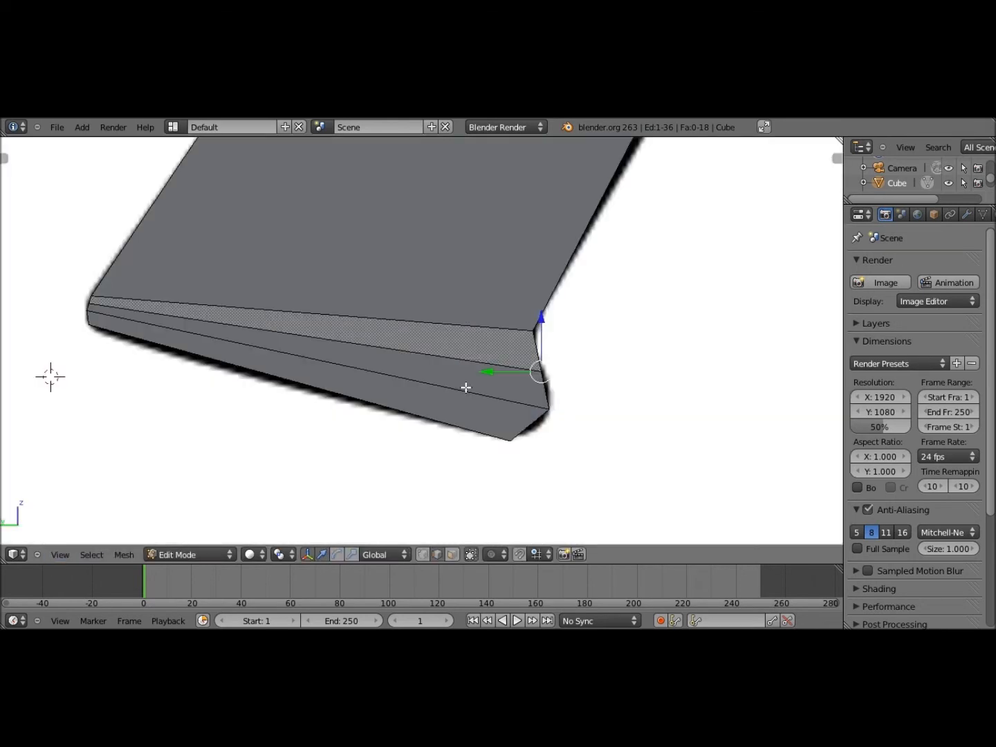
pyautogui.press('g')
pyautogui.click(547, 417)
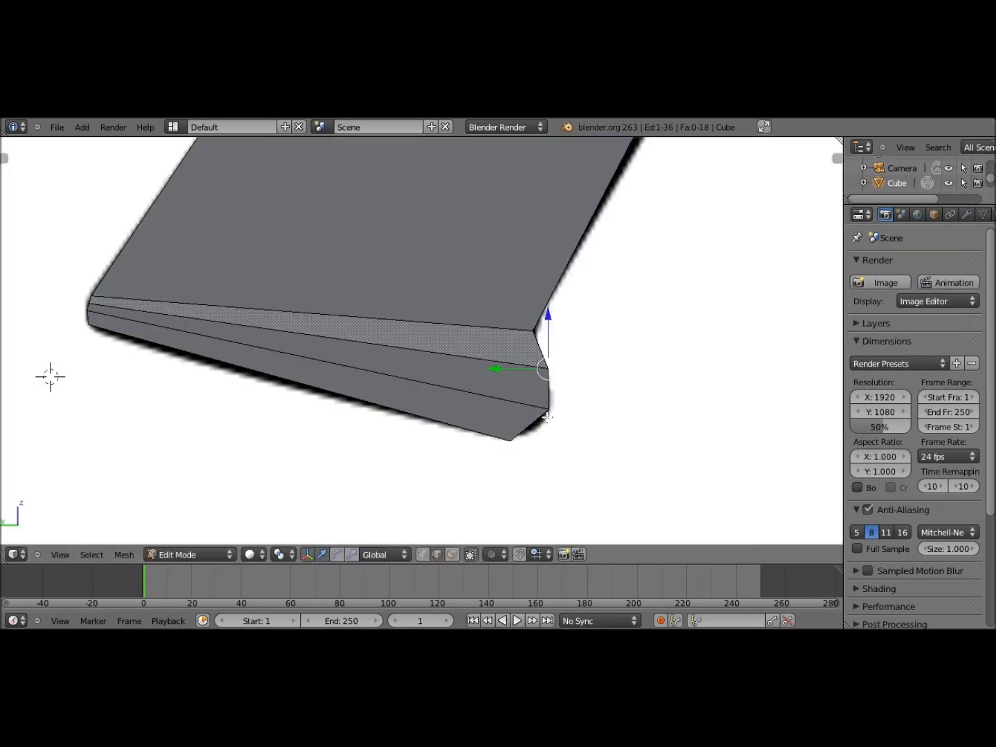
pyautogui.moveTo(547, 417); pyautogui.dragTo(421, 544, button='middle')
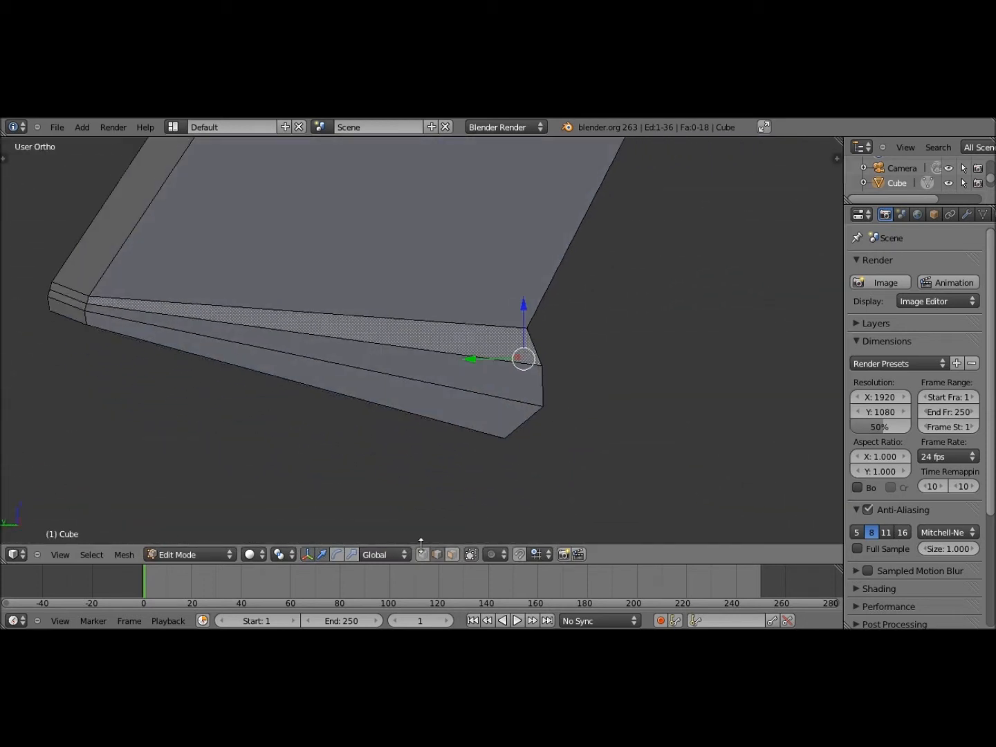
# Add another lengthwise edge loop through the lower bevel face
pyautogui.click(450, 554)
pyautogui.rightClick(451, 412)
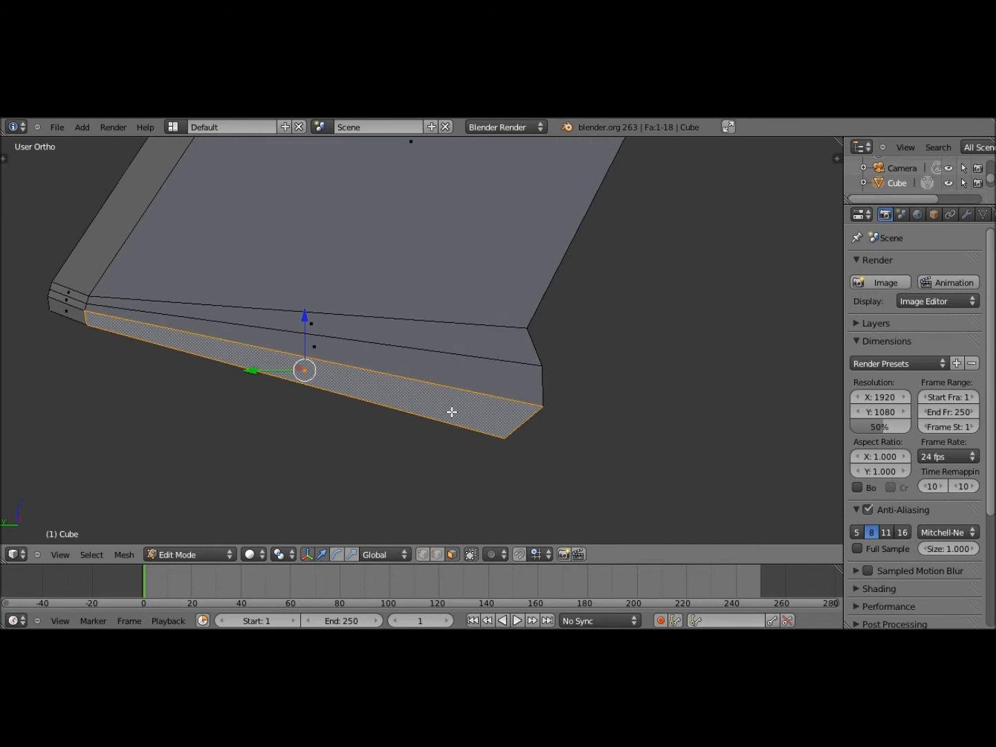
pyautogui.hotkey('ctrl', 'r')
pyautogui.click(512, 430)
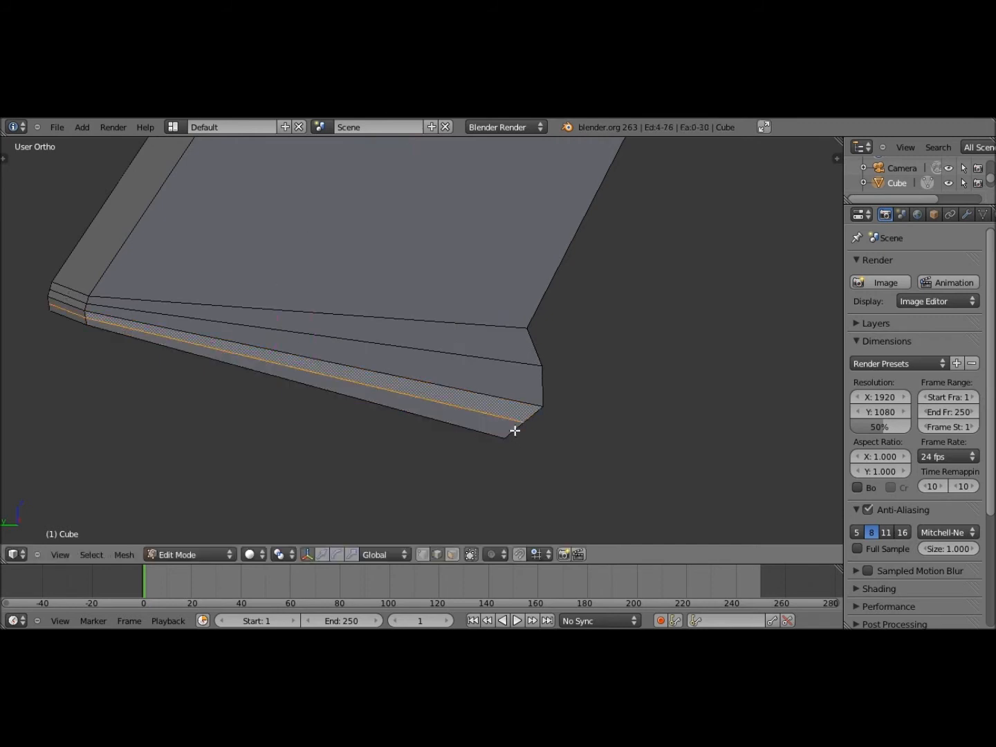
pyautogui.click(294, 551)
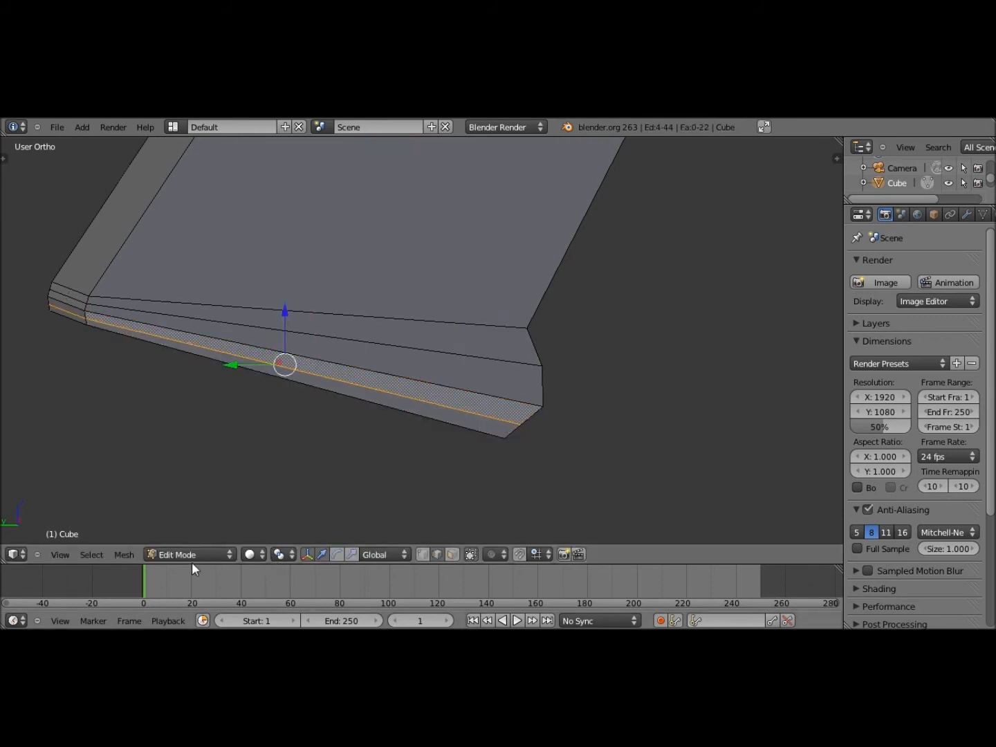
pyautogui.scroll(-3, 451, 333)
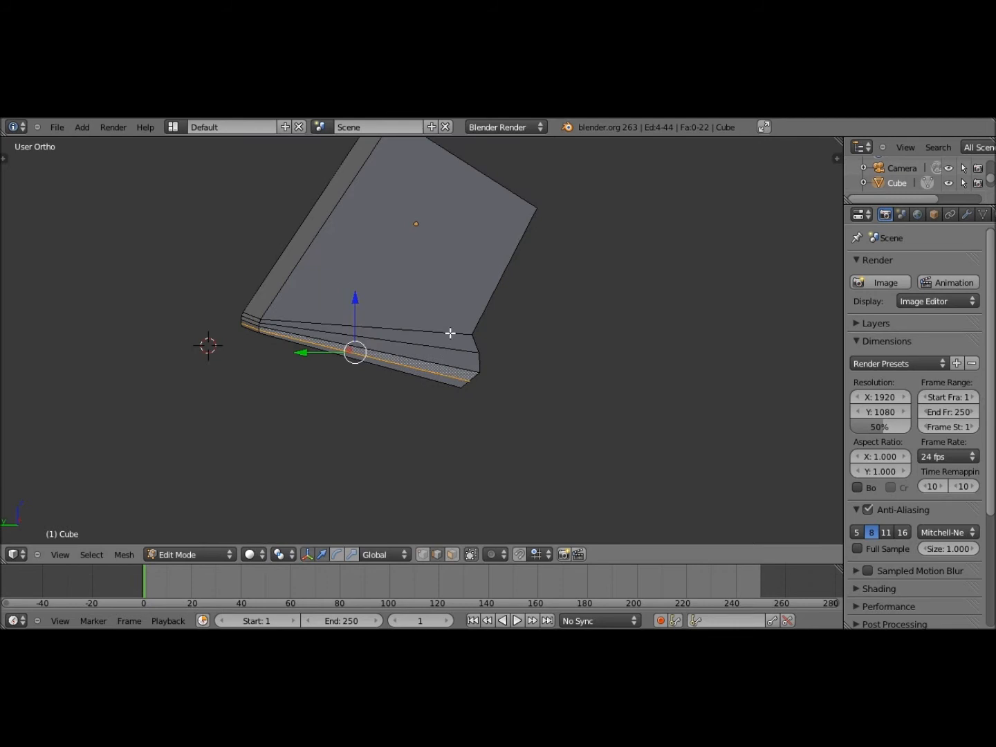
pyautogui.keyDown('shift'); pyautogui.moveTo(450, 333); pyautogui.dragTo(132, 572, button='middle'); pyautogui.keyUp('shift')
pyautogui.scroll(-6, 409, 421)
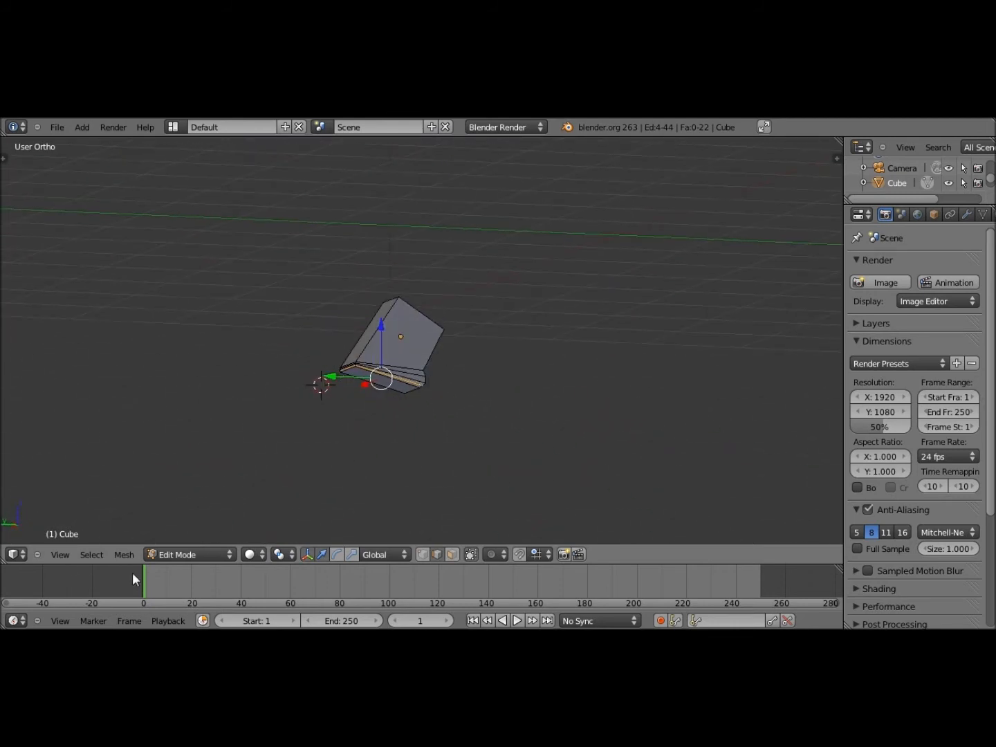
pyautogui.click(59, 555)
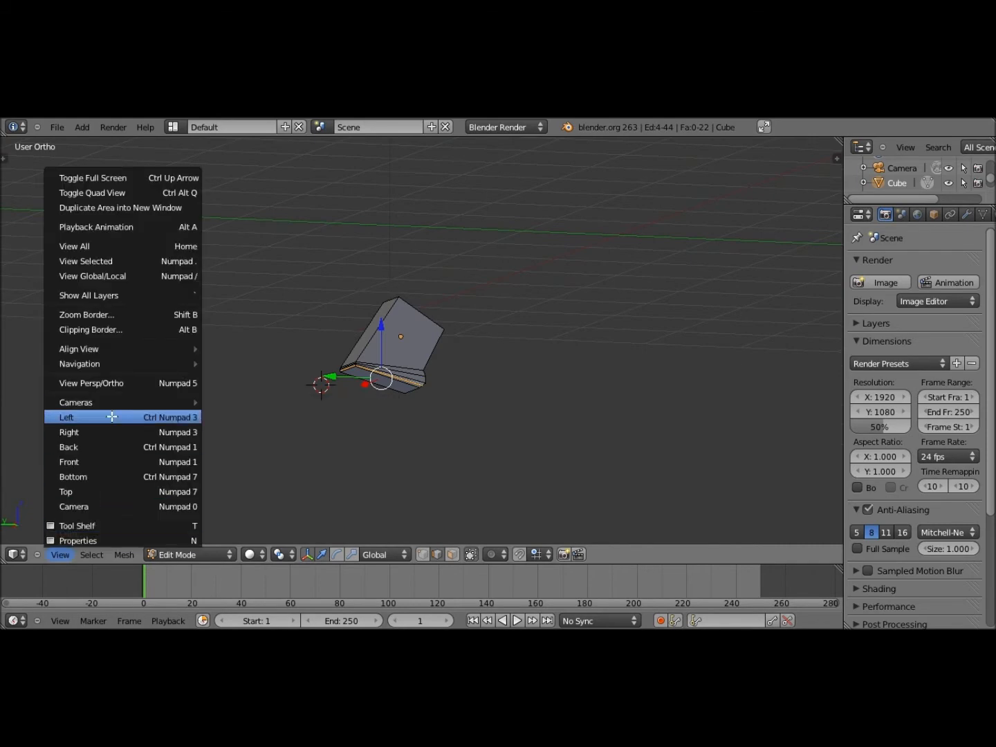
# In Left view, move an edge near the front corner to form the base's small lip
pyautogui.click(111, 416)
pyautogui.scroll(5, 455, 384)
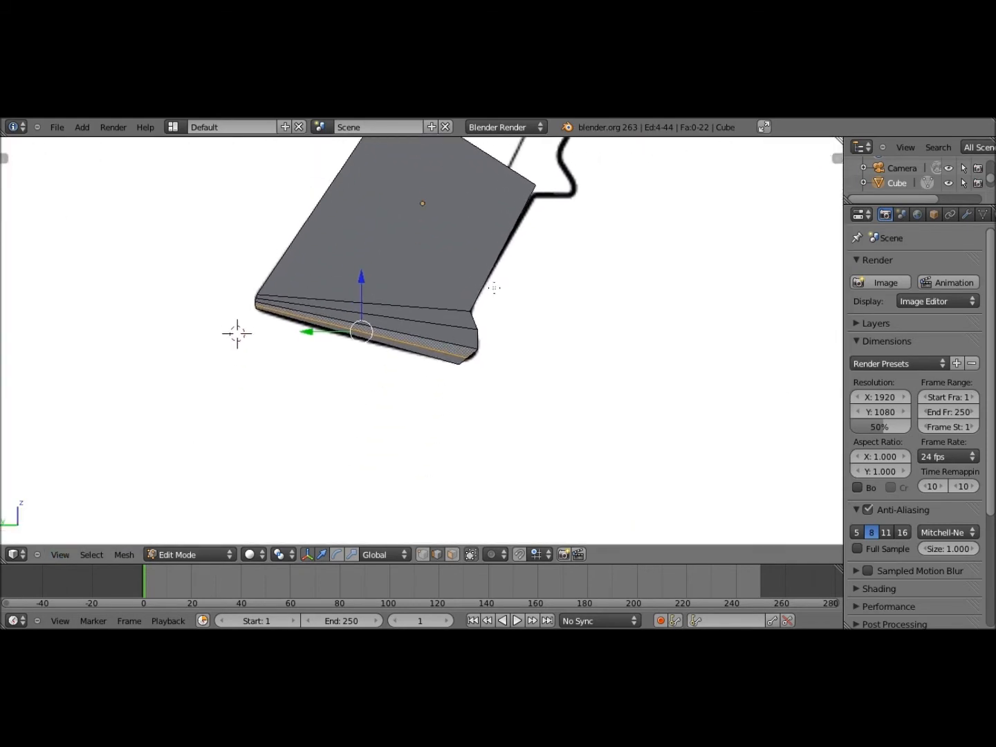
pyautogui.scroll(-6, 459, 329)
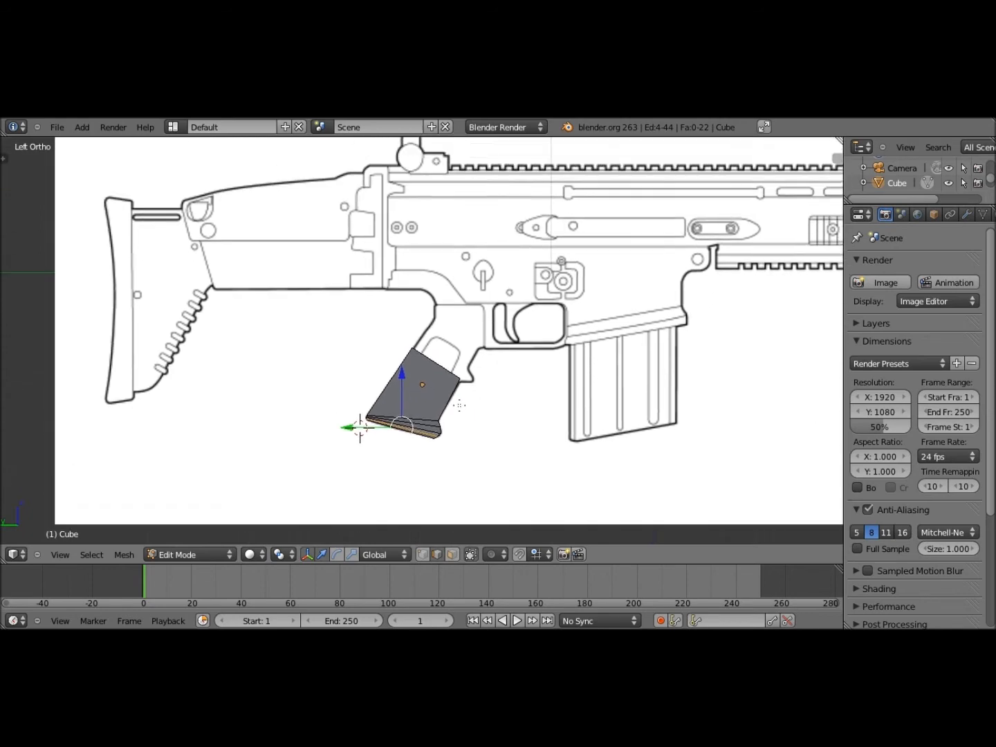
pyautogui.scroll(2, 457, 456)
pyautogui.scroll(5, 457, 387)
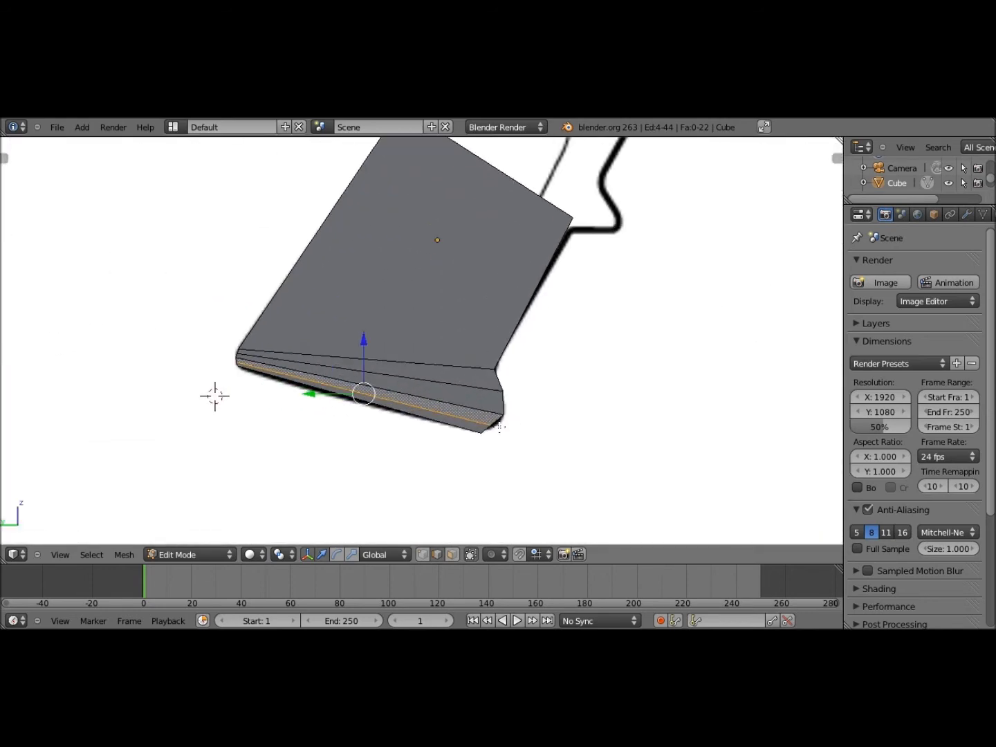
pyautogui.scroll(-5, 501, 423)
pyautogui.scroll(1, 508, 384)
pyautogui.moveTo(507, 384); pyautogui.dragTo(445, 545, button='middle')
pyautogui.rightClick(486, 422)
pyautogui.keyDown('shift'); pyautogui.moveTo(339, 383); pyautogui.dragTo(344, 389, button='middle'); pyautogui.keyUp('shift')
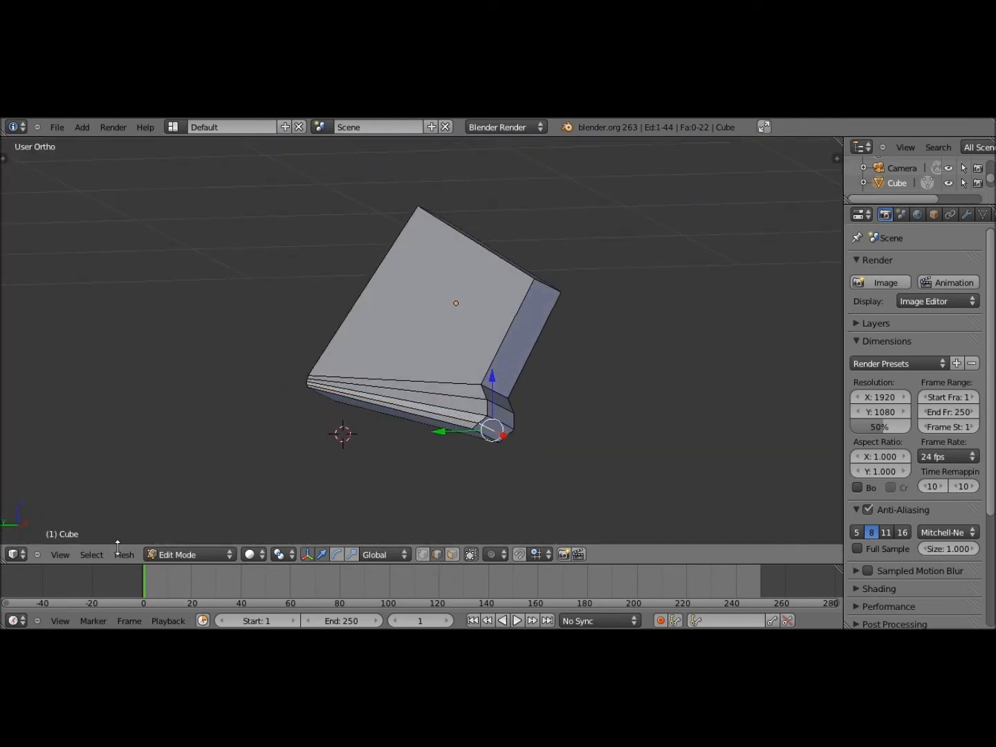
pyautogui.click(62, 555)
pyautogui.click(112, 413)
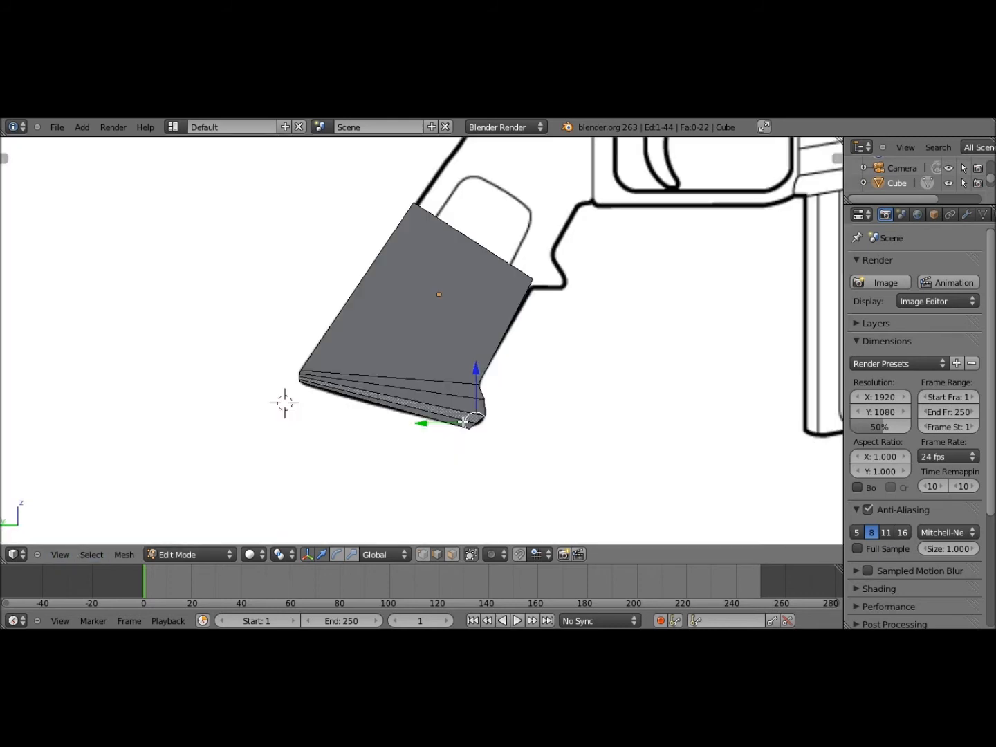
pyautogui.press('g')
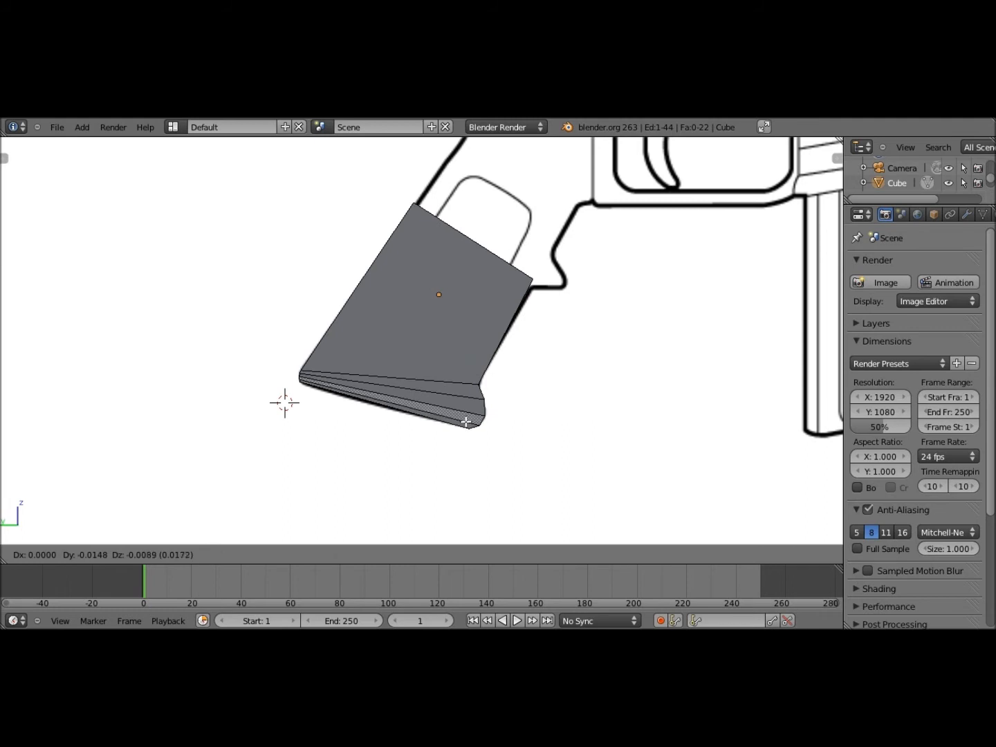
pyautogui.click(494, 380)
pyautogui.keyDown('shift'); pyautogui.moveTo(494, 379); pyautogui.dragTo(282, 560, button='middle'); pyautogui.keyUp('shift')
# Return to Object Mode and inspect the grip against the rifle reference from the side
pyautogui.press('Tab')
pyautogui.press('Tab')
pyautogui.click(66, 549)
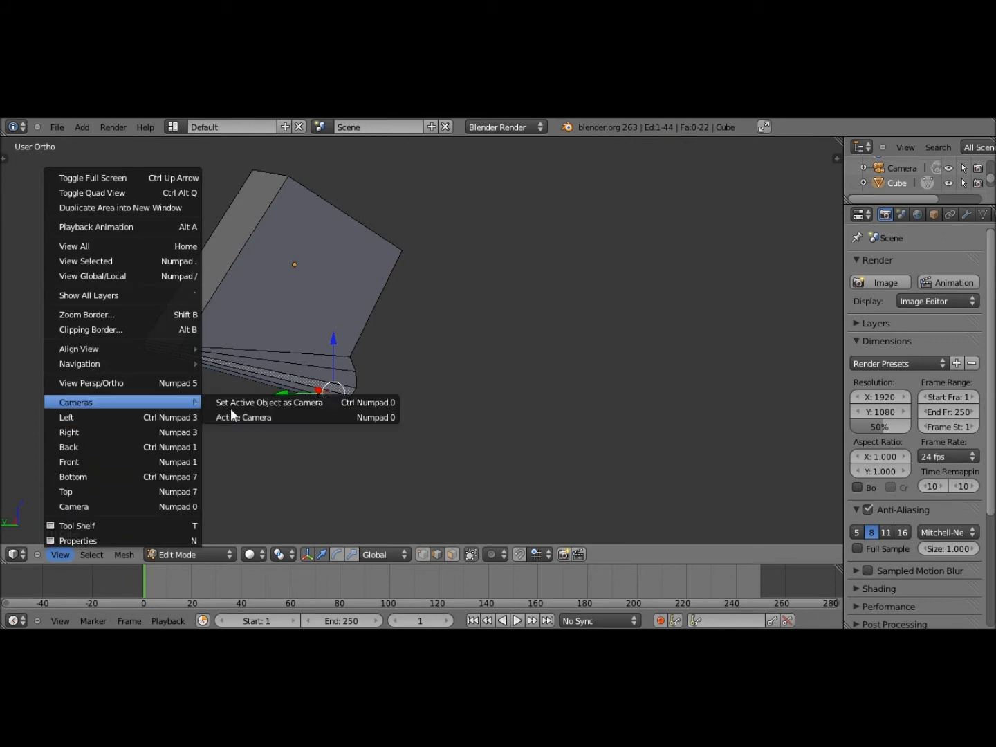
pyautogui.click(164, 416)
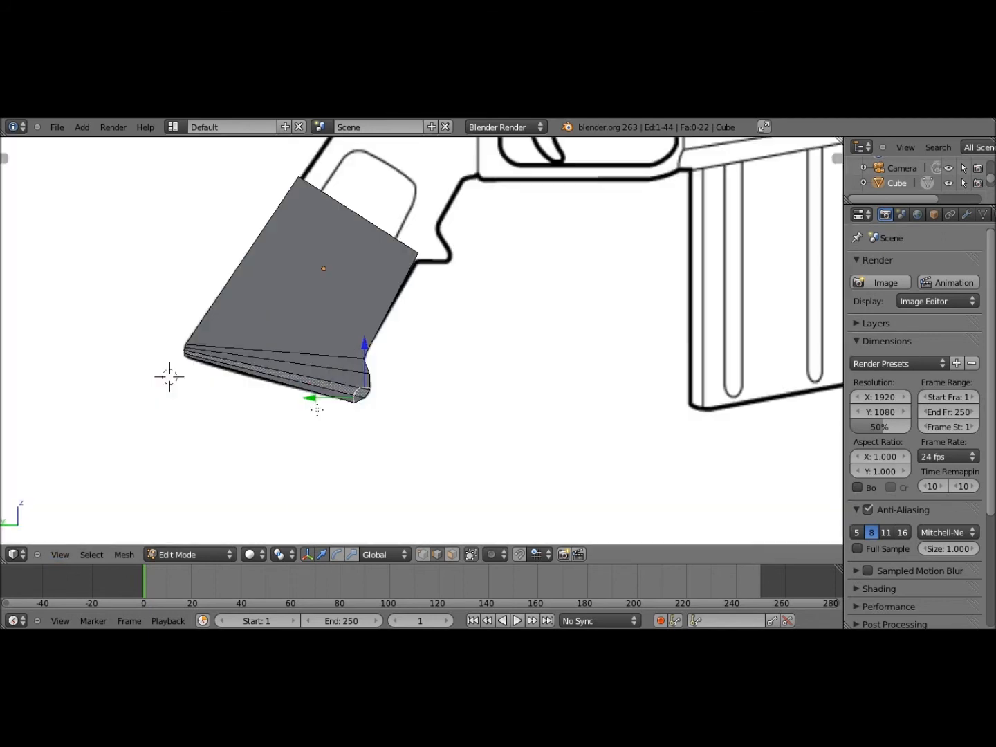
pyautogui.keyDown('shift'); pyautogui.moveTo(320, 364); pyautogui.dragTo(287, 415, button='middle'); pyautogui.keyUp('shift')
pyautogui.scroll(-5, 286, 415)
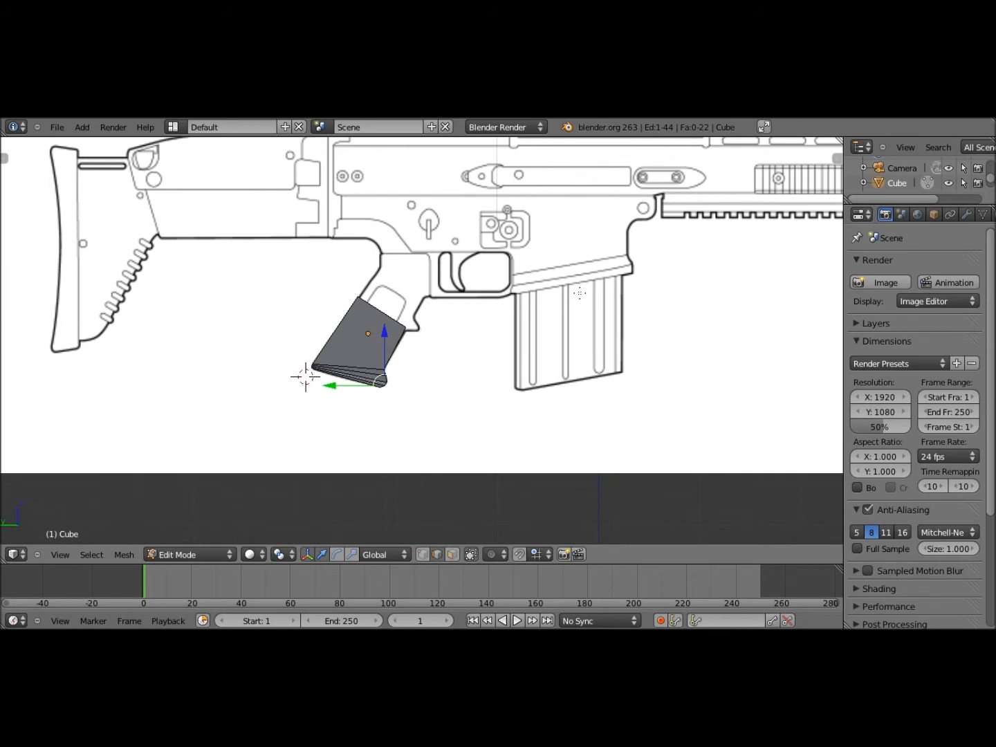
pyautogui.moveTo(580, 293); pyautogui.dragTo(595, 332, button='middle')
pyautogui.click(62, 554)
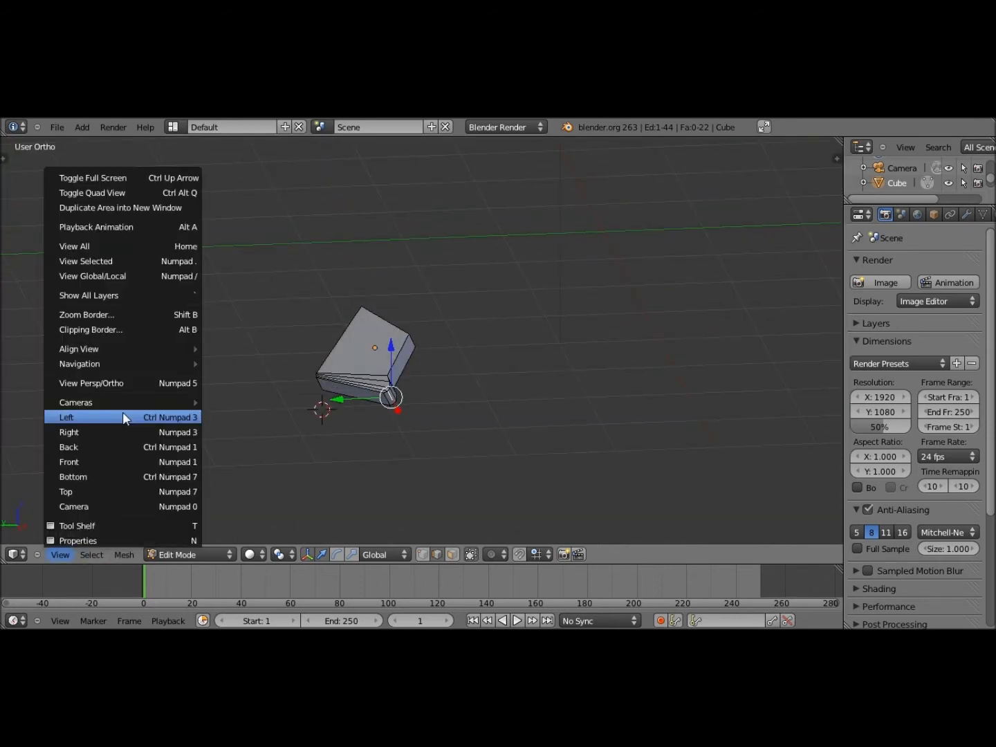
pyautogui.click(122, 412)
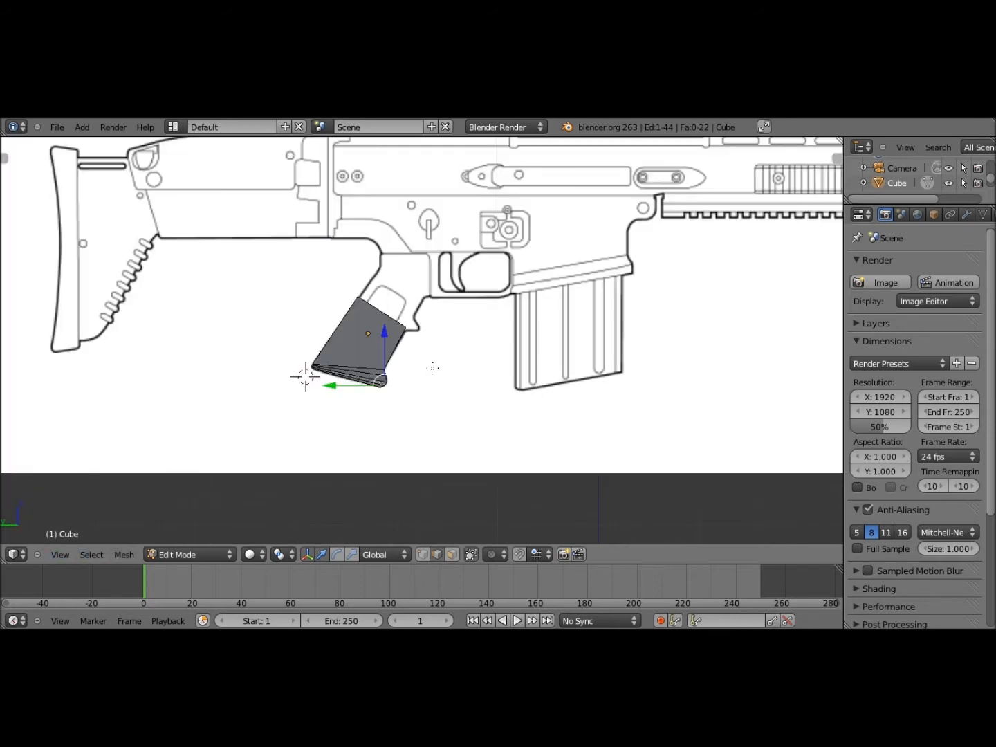
pyautogui.keyDown('shift'); pyautogui.moveTo(432, 368); pyautogui.dragTo(444, 399, button='middle'); pyautogui.keyUp('shift')
pyautogui.scroll(3, 440, 426)
# Try moving the whole grip object, undo the move, and go back into Edit Mode
pyautogui.press('Tab')
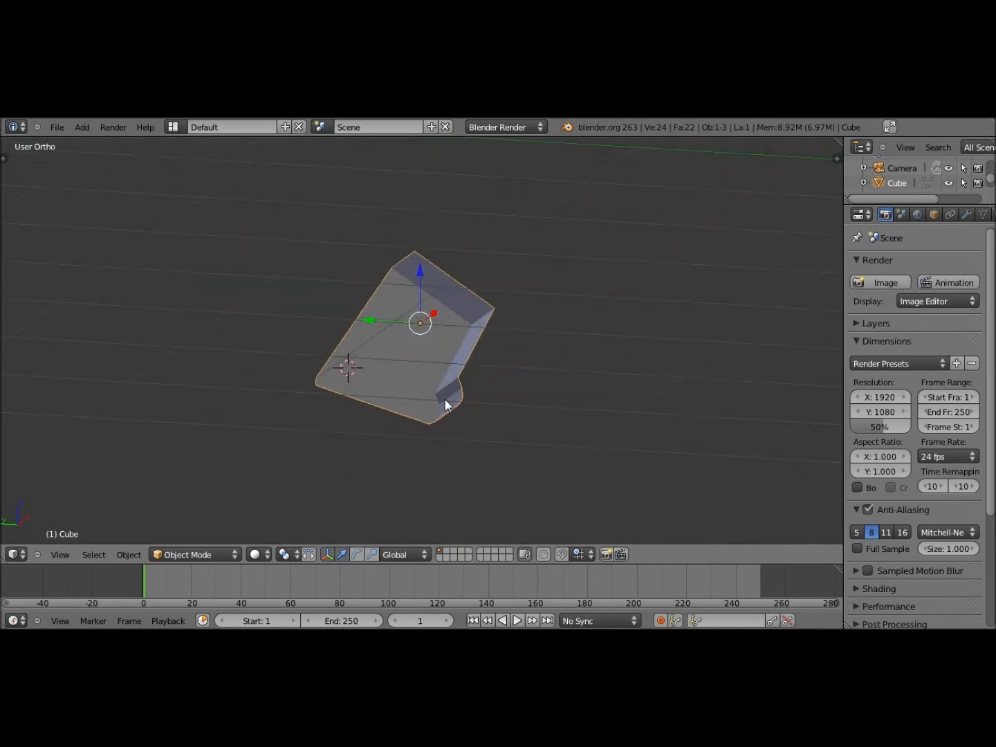
pyautogui.press('g')
pyautogui.click(523, 368)
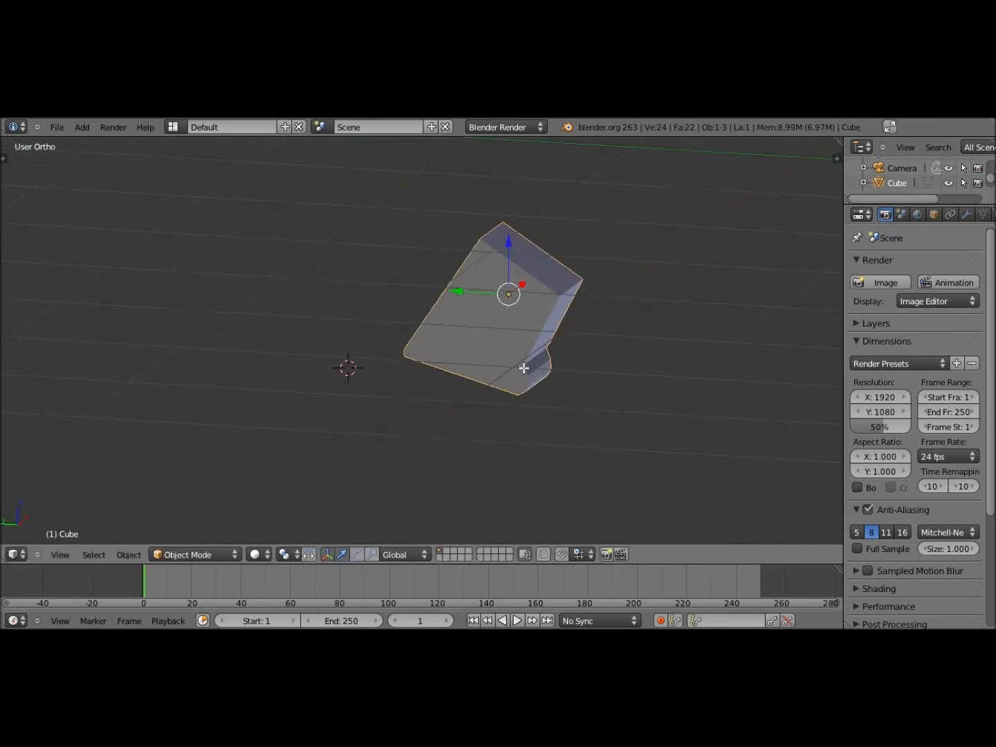
pyautogui.hotkey('ctrl', 'z')
pyautogui.press('Tab')
pyautogui.moveTo(514, 367); pyautogui.dragTo(321, 560, button='middle')
pyautogui.scroll(5, 461, 392)
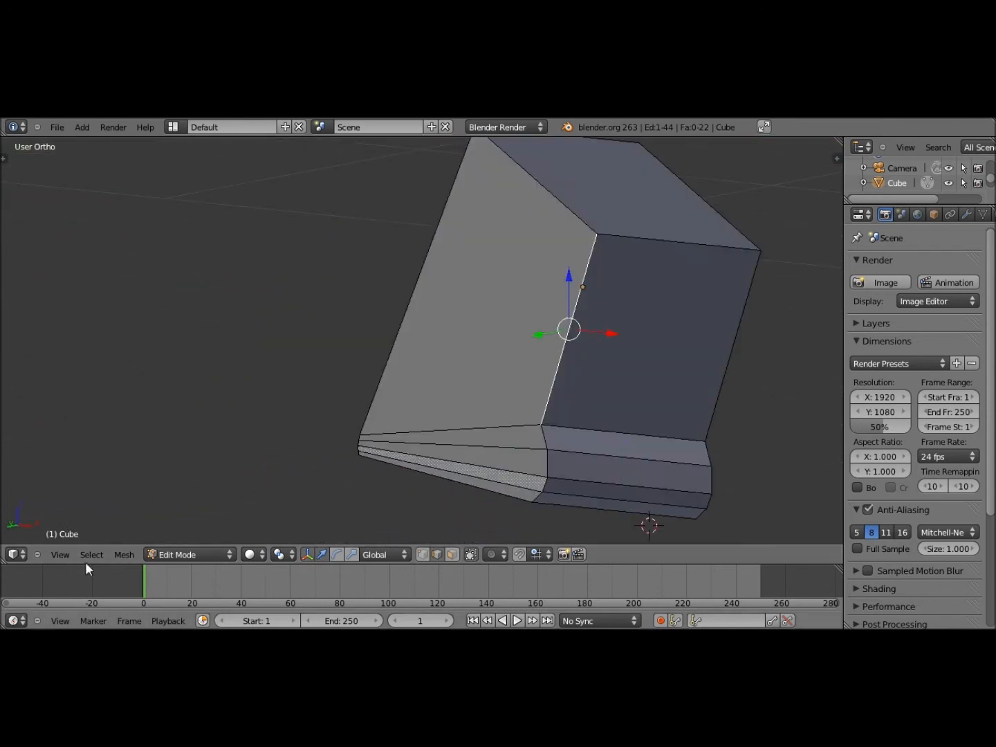
# Select the grip's top face and restore the Left view framing the grip and receiver
pyautogui.click(60, 555)
pyautogui.click(109, 416)
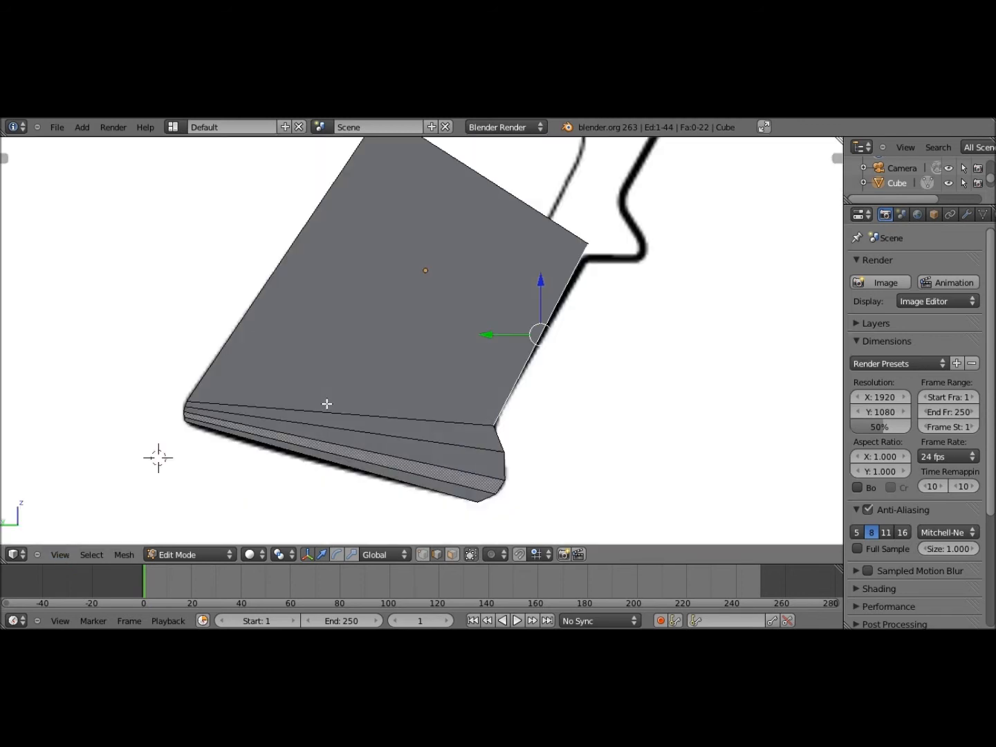
pyautogui.scroll(4, 158, 455)
pyautogui.moveTo(383, 457); pyautogui.dragTo(395, 557, button='middle')
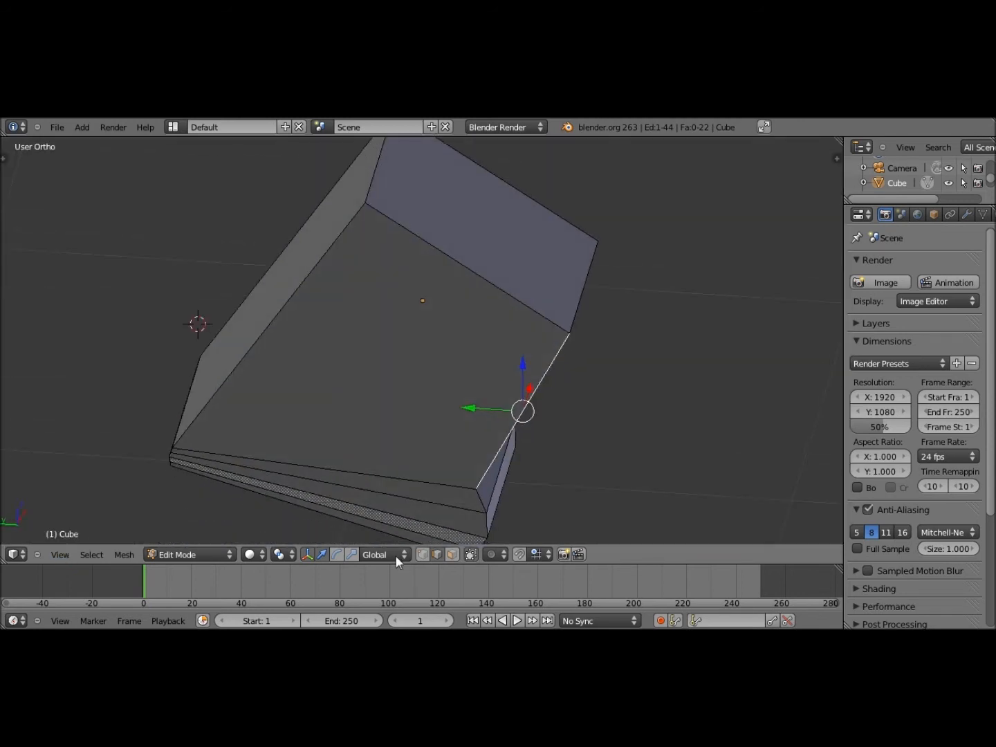
pyautogui.click(451, 555)
pyautogui.rightClick(479, 233)
pyautogui.scroll(-4, 416, 438)
pyautogui.moveTo(416, 439); pyautogui.dragTo(442, 442, button='middle')
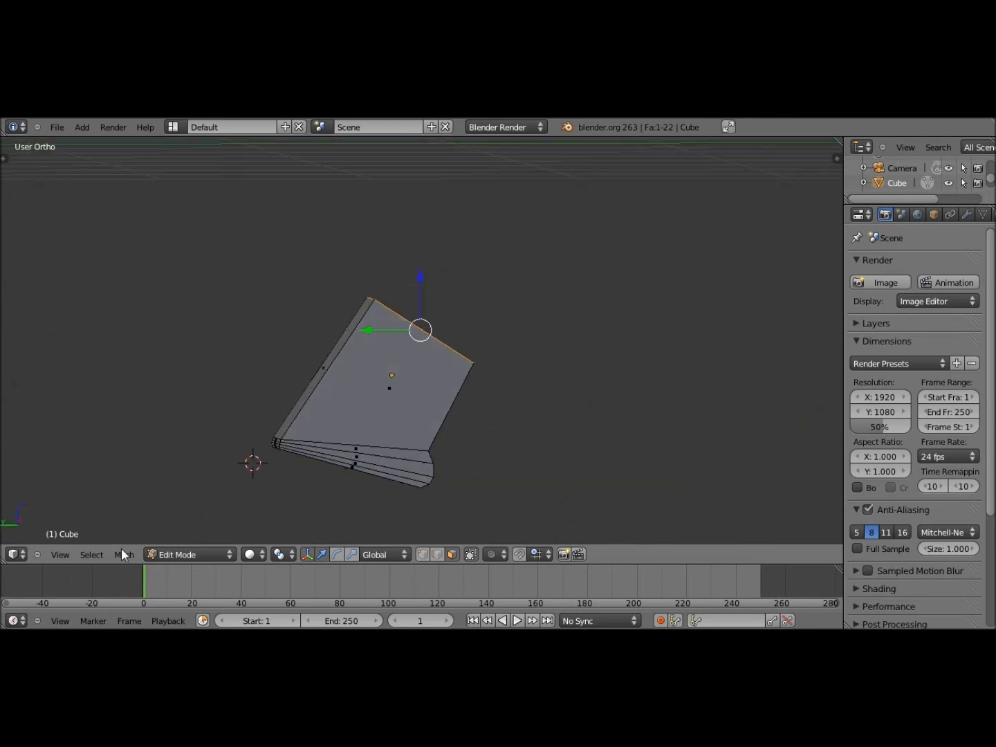
pyautogui.click(64, 555)
pyautogui.click(111, 414)
pyautogui.moveTo(411, 361)
pyautogui.keyDown('shift'); pyautogui.mouseDown(button='middle')
pyautogui.moveTo(394, 398)
pyautogui.moveTo(402, 400)
pyautogui.mouseUp(button='middle'); pyautogui.keyUp('shift')
# Extrude the top face freely upward until it meets the receiver's underside, redoing the first attempt
pyautogui.press('e')
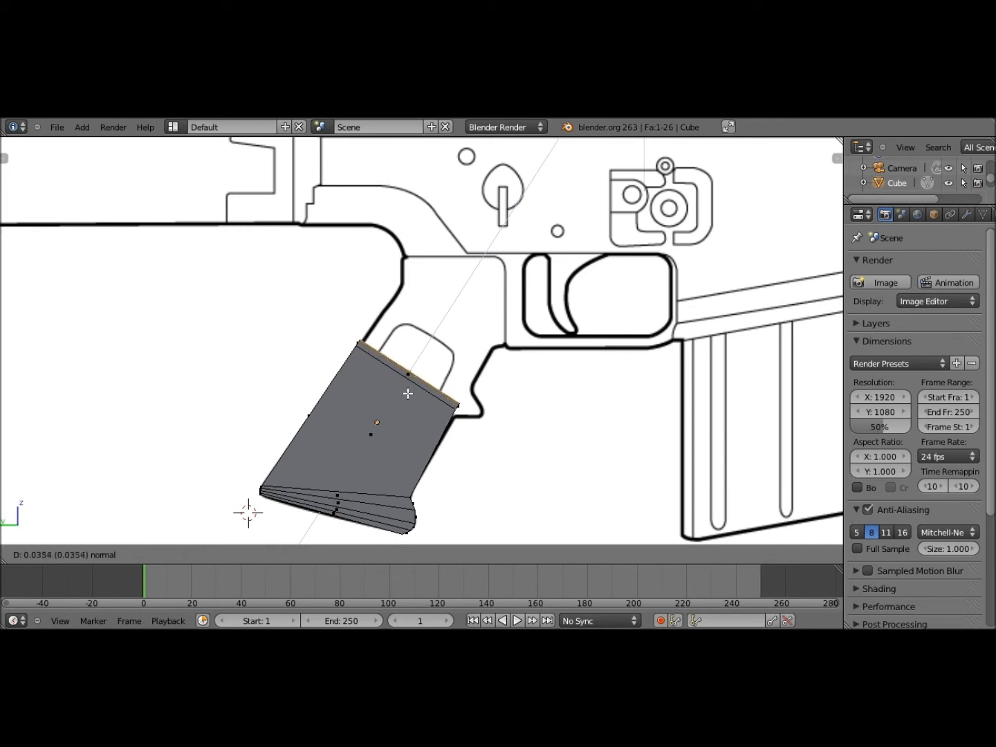
pyautogui.middleClick(460, 348)
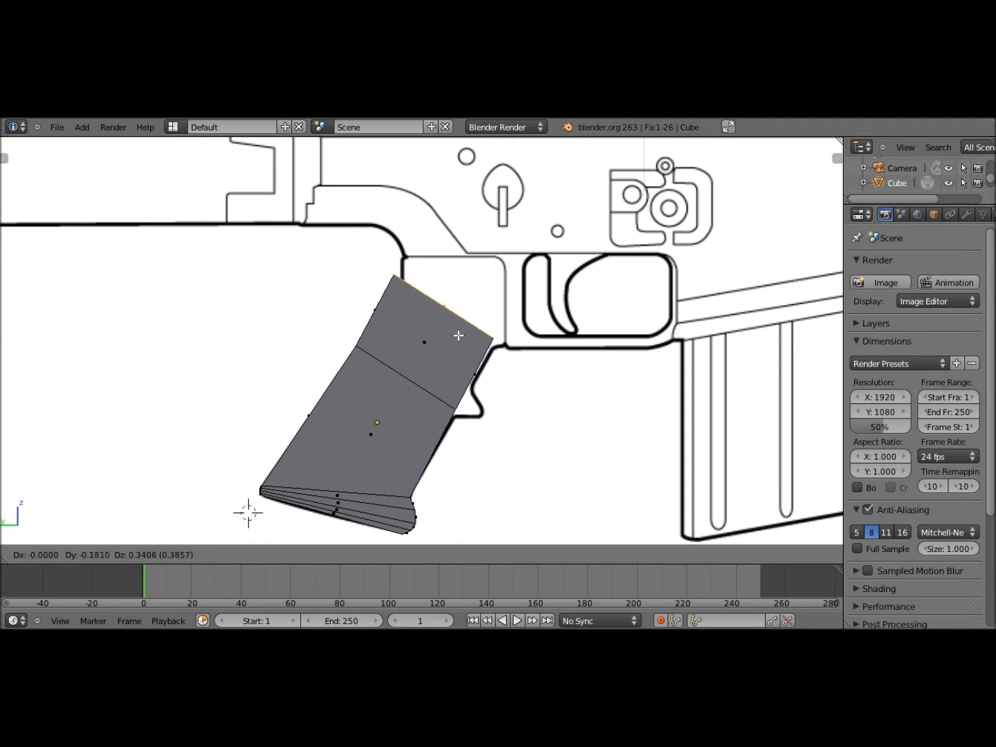
pyautogui.click(459, 336)
pyautogui.hotkey('ctrl', 'z')
pyautogui.press('e')
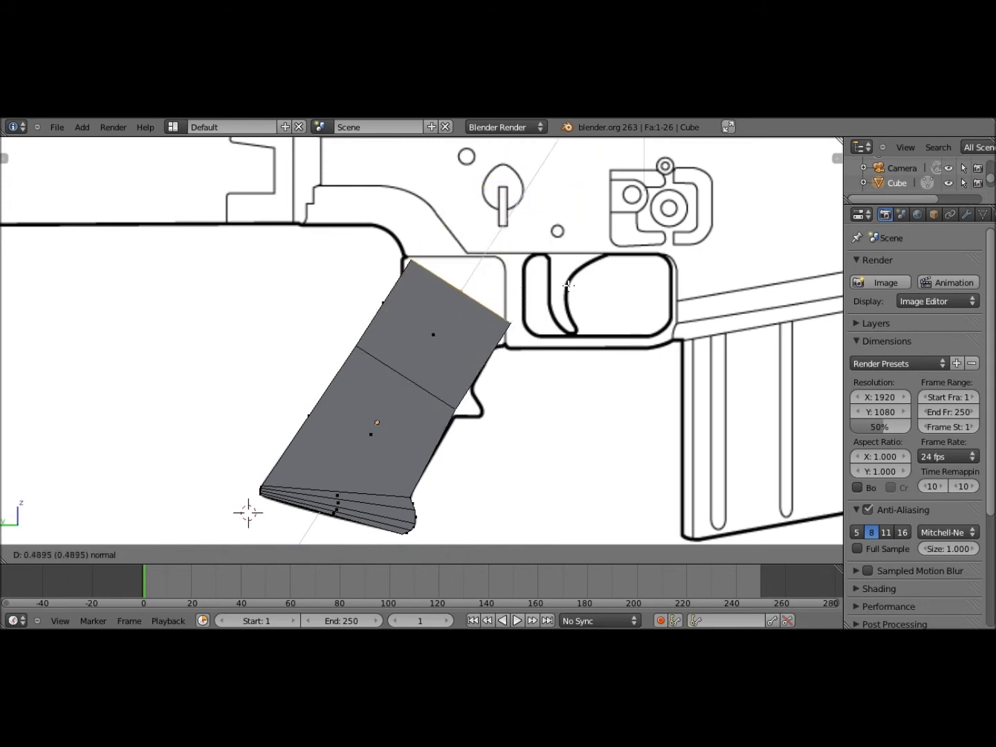
pyautogui.middleClick(563, 320)
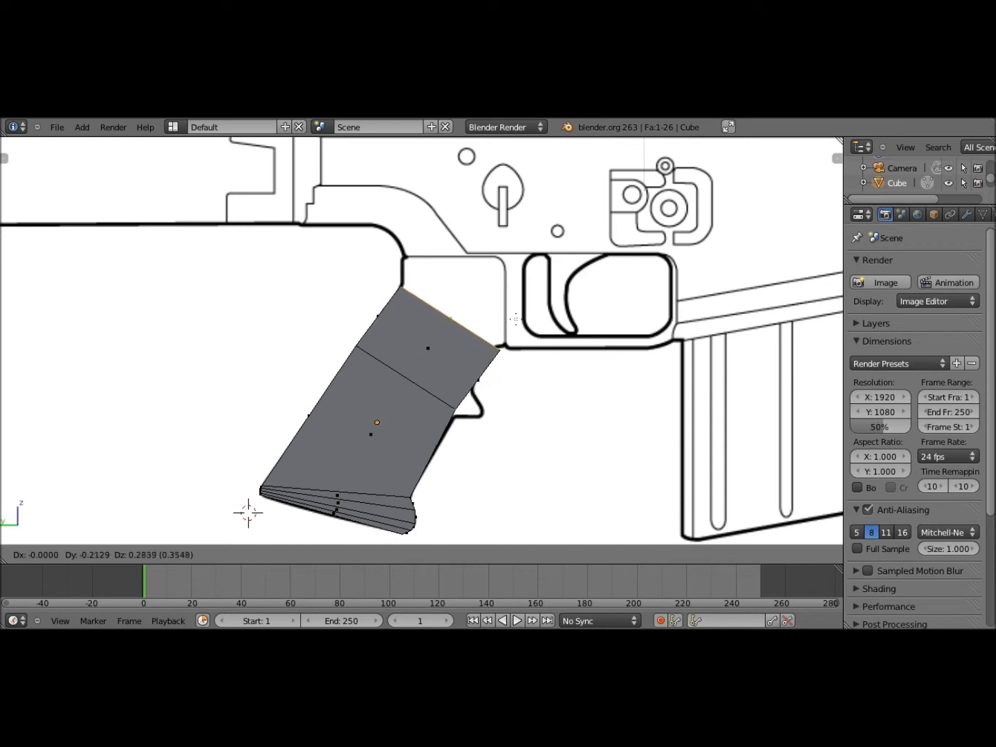
pyautogui.click(515, 319)
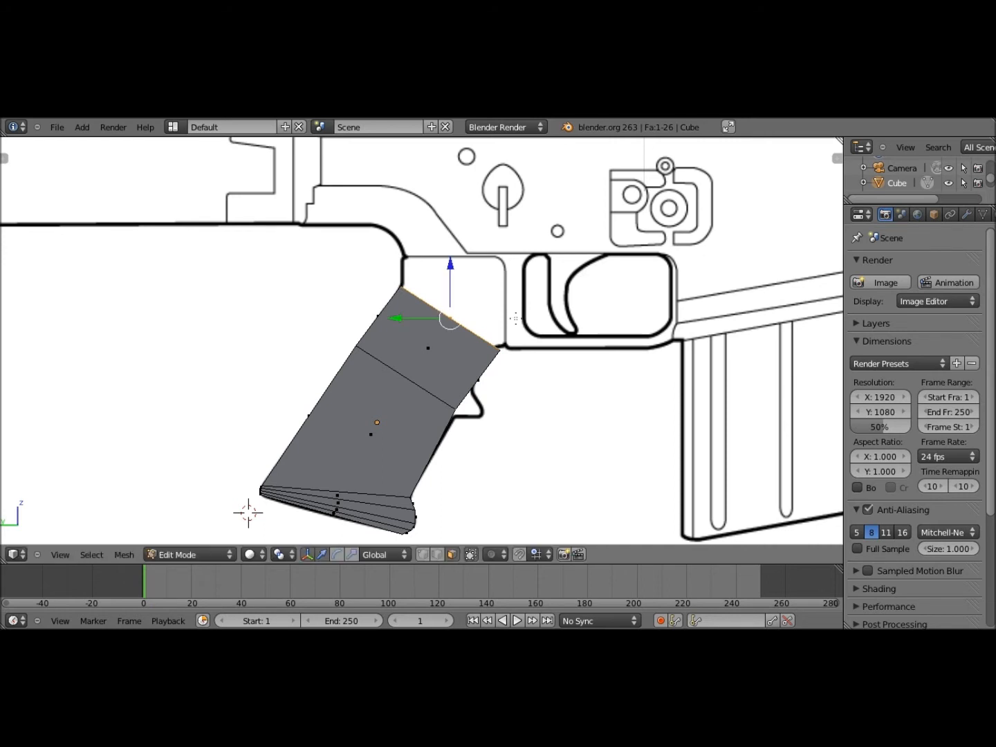
# Scale down the new top to narrow it, then view the grip in wireframe
pyautogui.press('s')
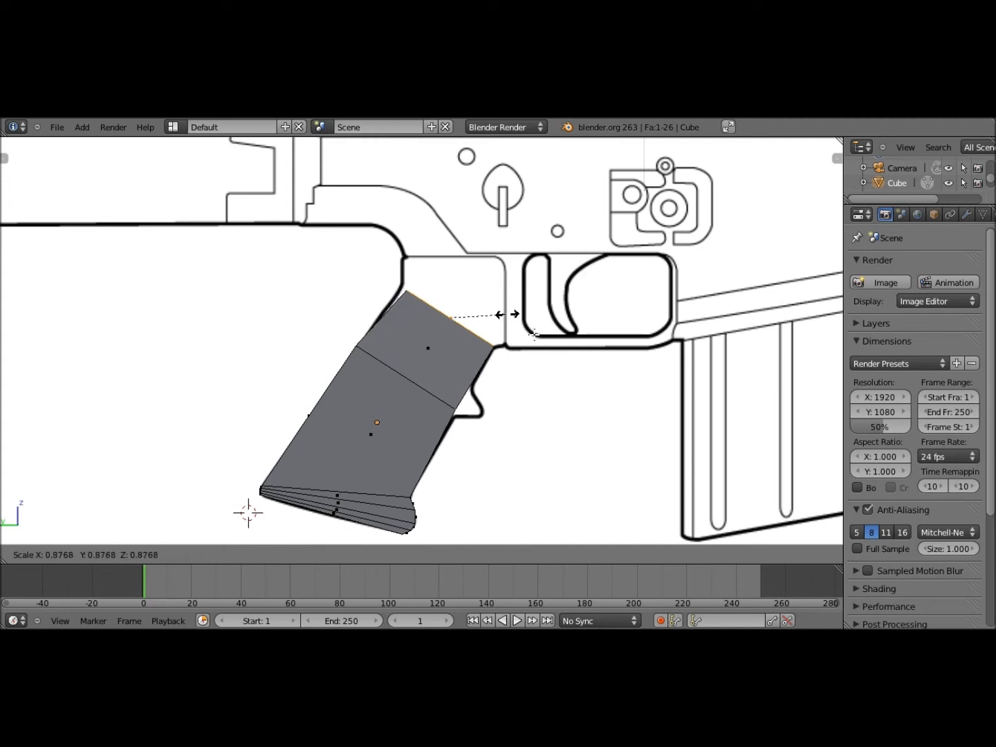
pyautogui.click(534, 335)
pyautogui.keyDown('shift'); pyautogui.moveTo(539, 345); pyautogui.dragTo(531, 302, button='middle'); pyautogui.keyUp('shift')
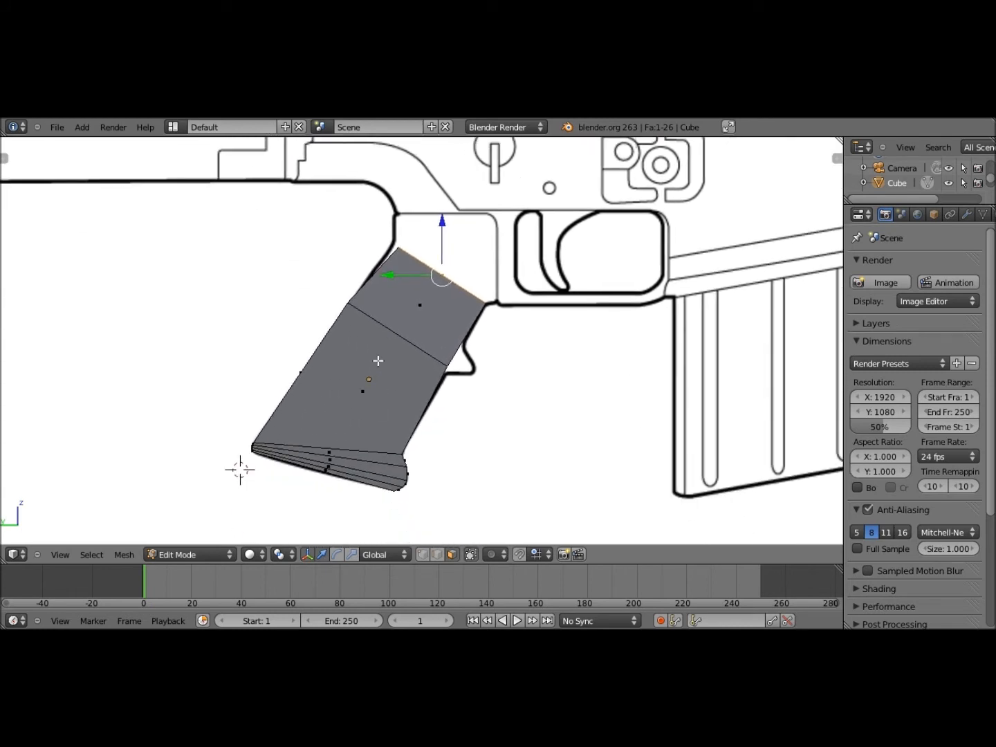
pyautogui.press('z')
pyautogui.scroll(-3, 377, 358)
pyautogui.moveTo(376, 358); pyautogui.dragTo(98, 545, button='middle')
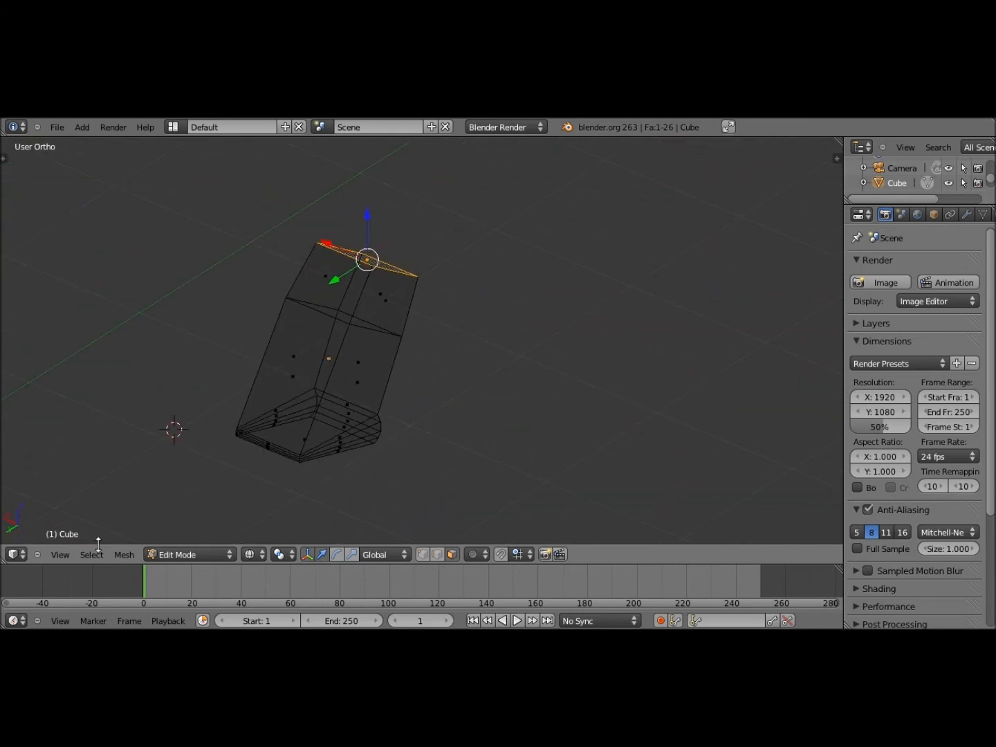
# Return to the left view over the blueprint and select the grip's upper face
pyautogui.press('z')
pyautogui.click(60, 555)
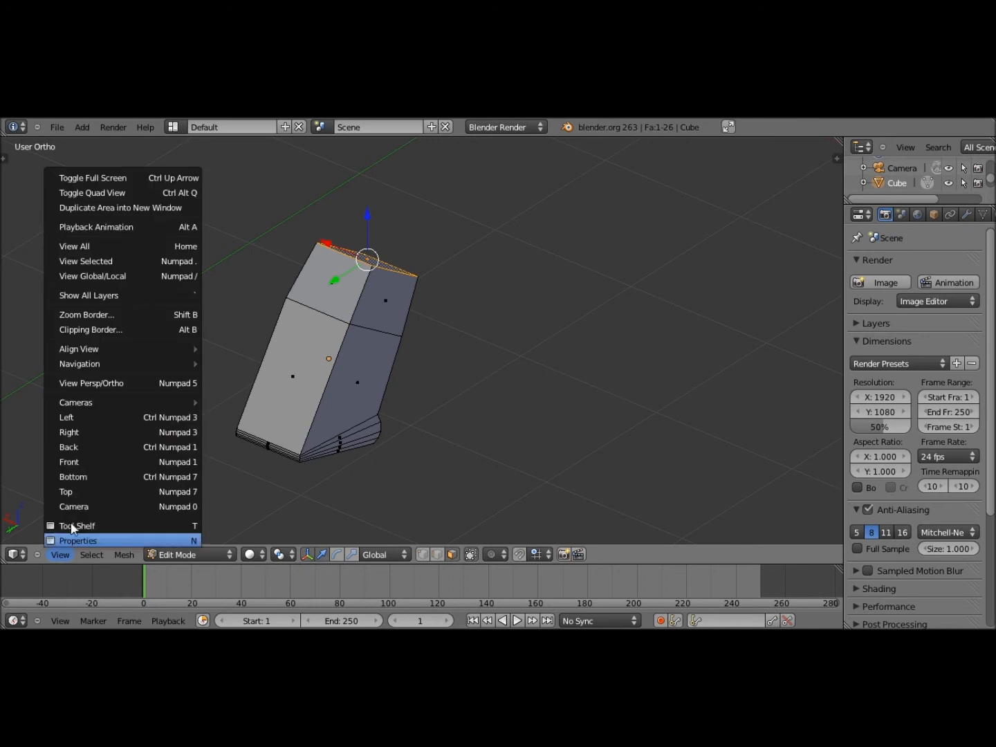
pyautogui.click(83, 414)
pyautogui.press('z')
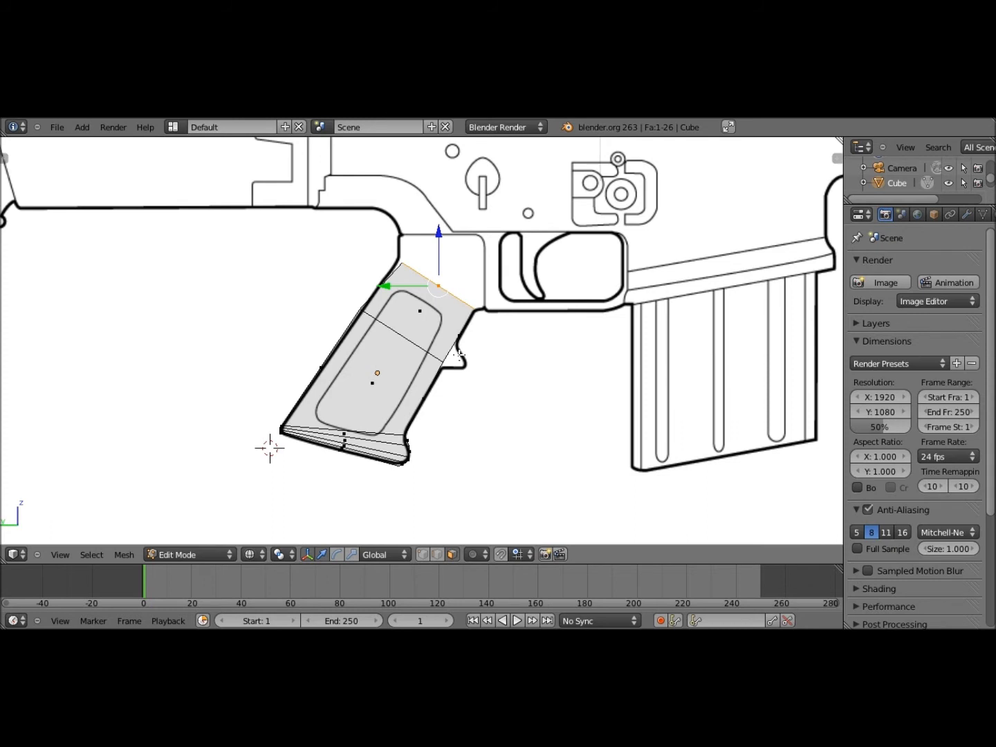
pyautogui.press('z')
pyautogui.scroll(6, 457, 354)
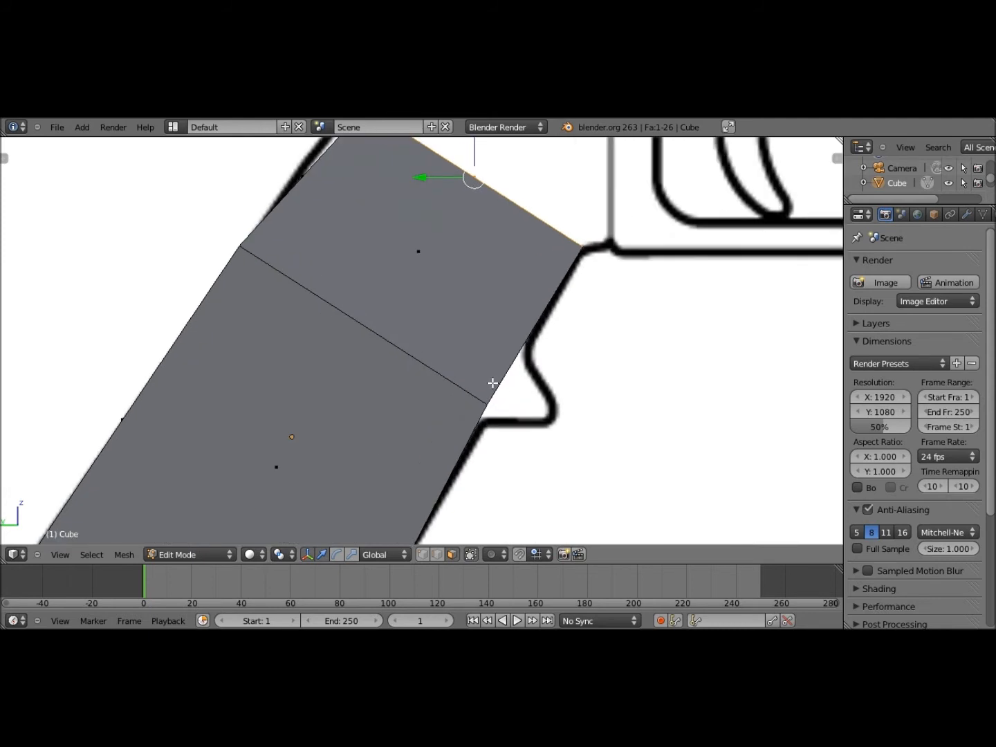
pyautogui.keyDown('shift'); pyautogui.moveTo(492, 383); pyautogui.dragTo(462, 412, button='middle'); pyautogui.keyUp('shift')
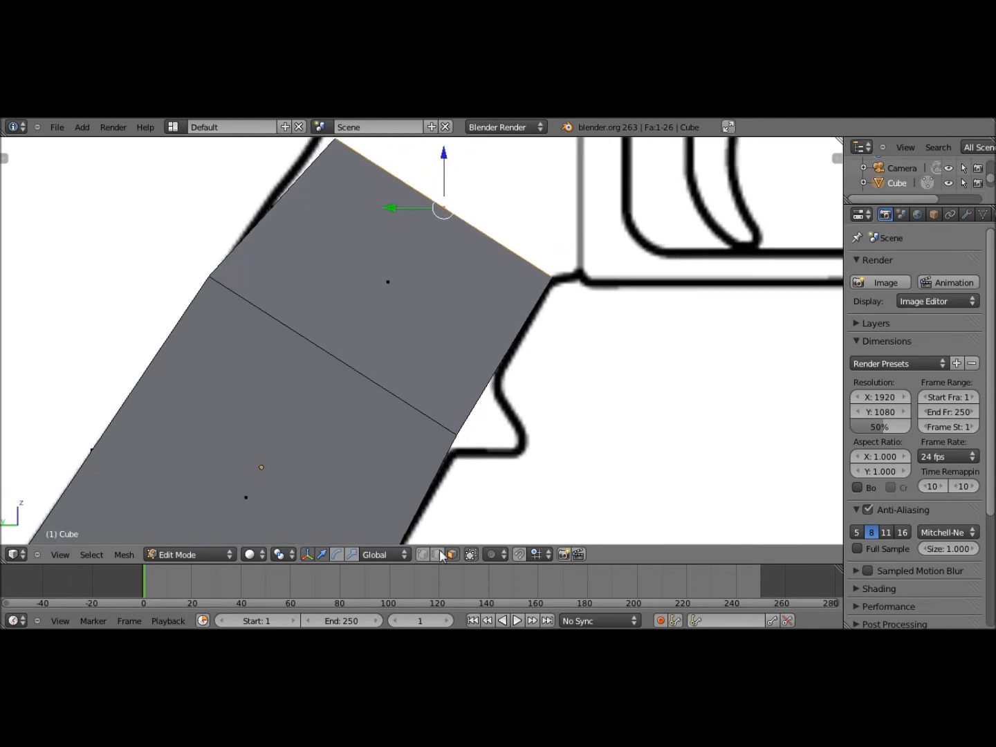
pyautogui.rightClick(451, 395)
# Add a loop cut across the upper face, sliding it slightly lower
pyautogui.keyDown('shift'); pyautogui.moveTo(451, 394); pyautogui.dragTo(436, 356, button='middle'); pyautogui.keyUp('shift')
pyautogui.keyDown('shift'); pyautogui.moveTo(501, 489); pyautogui.dragTo(583, 220, button='middle'); pyautogui.keyUp('shift')
pyautogui.keyDown('shift'); pyautogui.moveTo(456, 263); pyautogui.dragTo(415, 337, button='middle'); pyautogui.keyUp('shift')
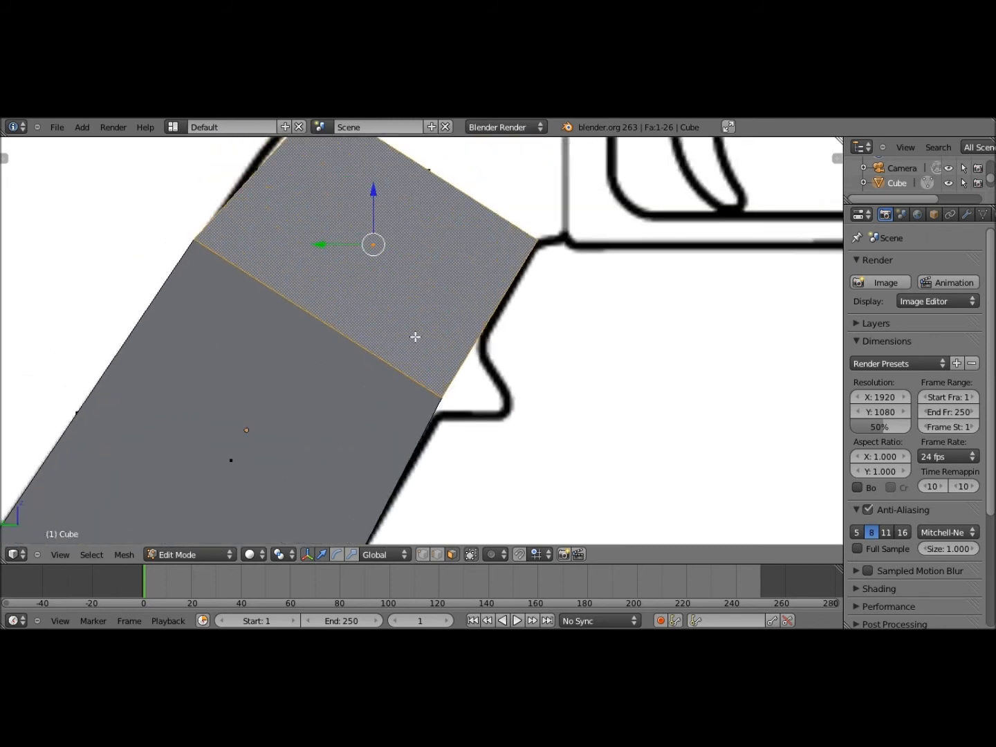
pyautogui.hotkey('ctrl', 'r')
pyautogui.click(372, 245)
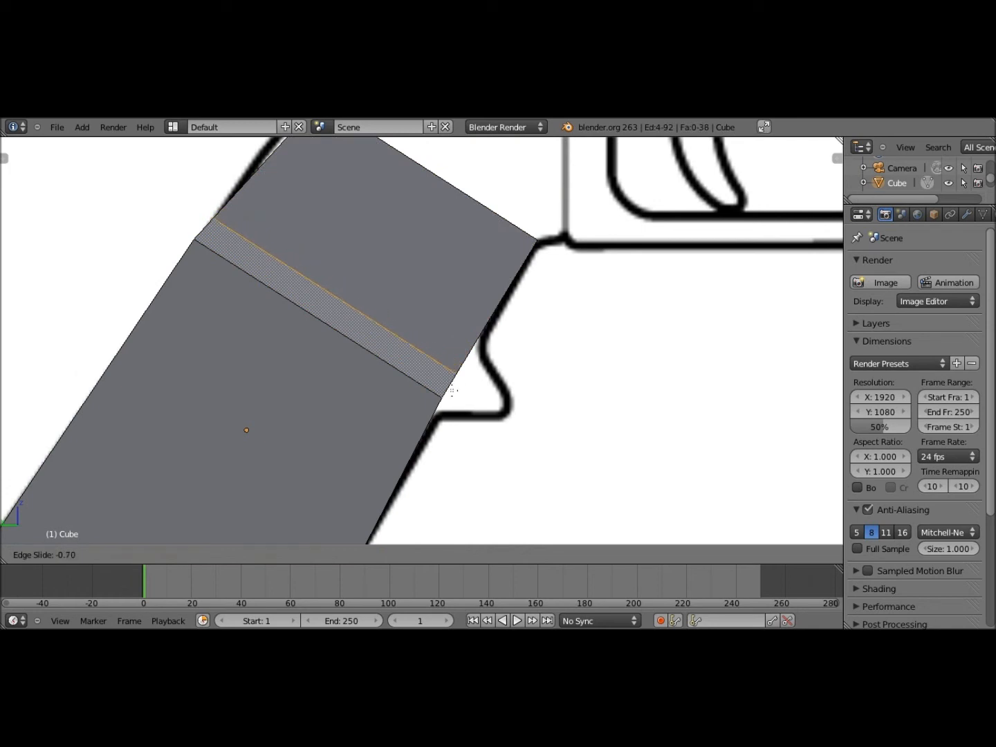
pyautogui.click(457, 389)
# Select a front edge of the new band and shift it slightly in left view
pyautogui.moveTo(473, 385); pyautogui.dragTo(438, 396, button='middle')
pyautogui.rightClick(543, 390)
pyautogui.click(59, 554)
pyautogui.click(70, 416)
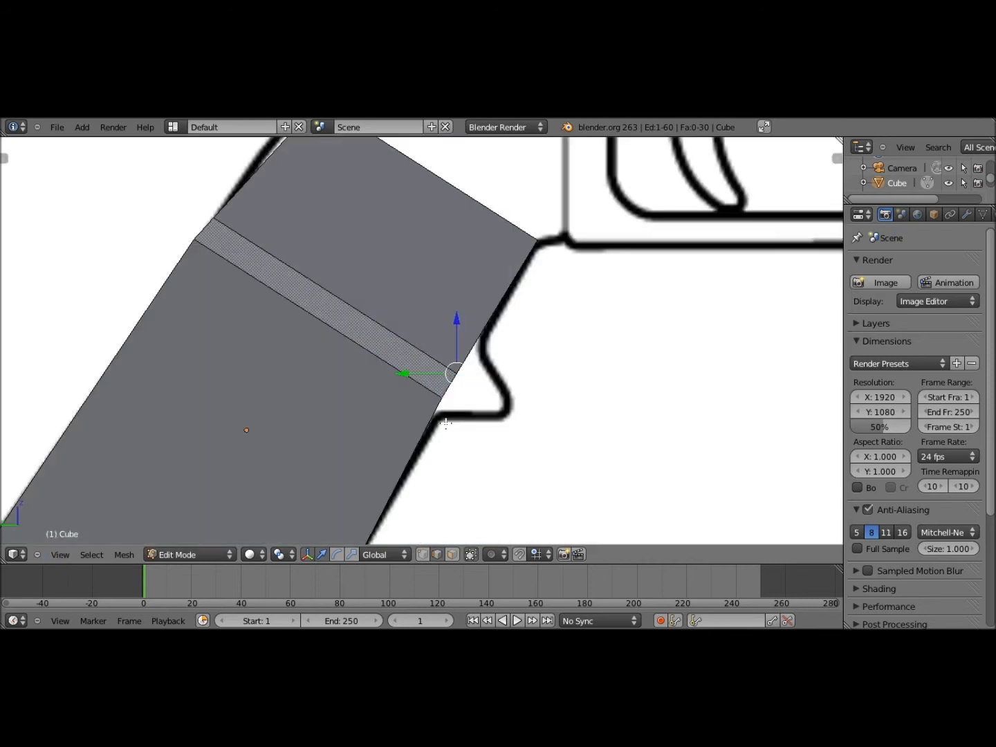
pyautogui.press('g')
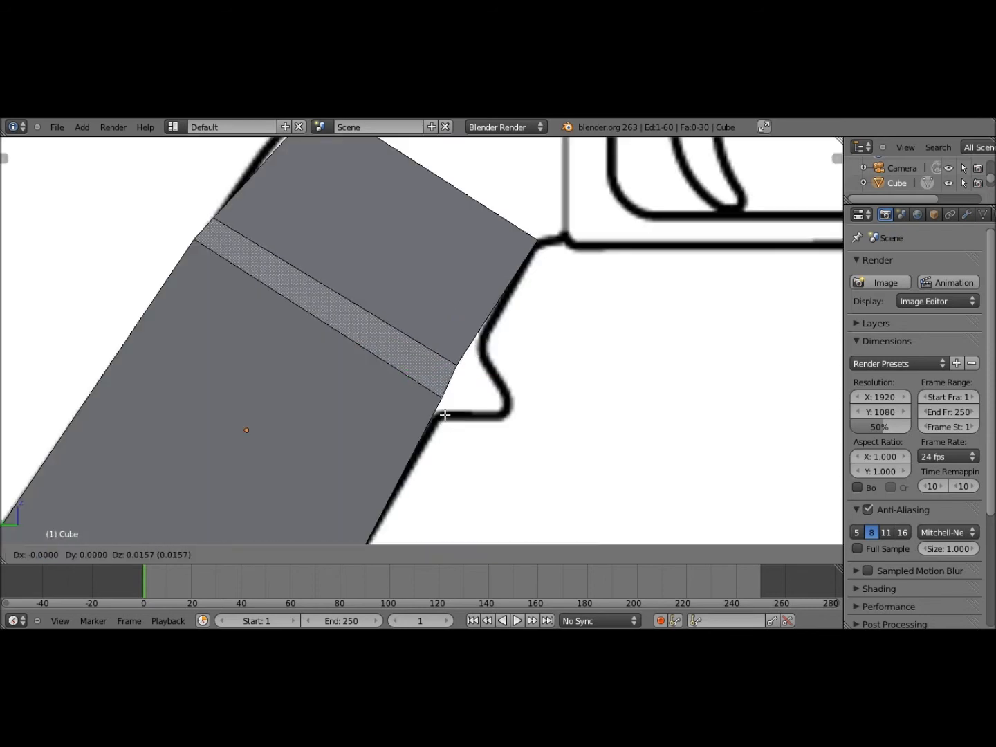
pyautogui.click(445, 414)
# Try extruding and bumping the front edge, undo it, then select the grip's top face
pyautogui.press('e')
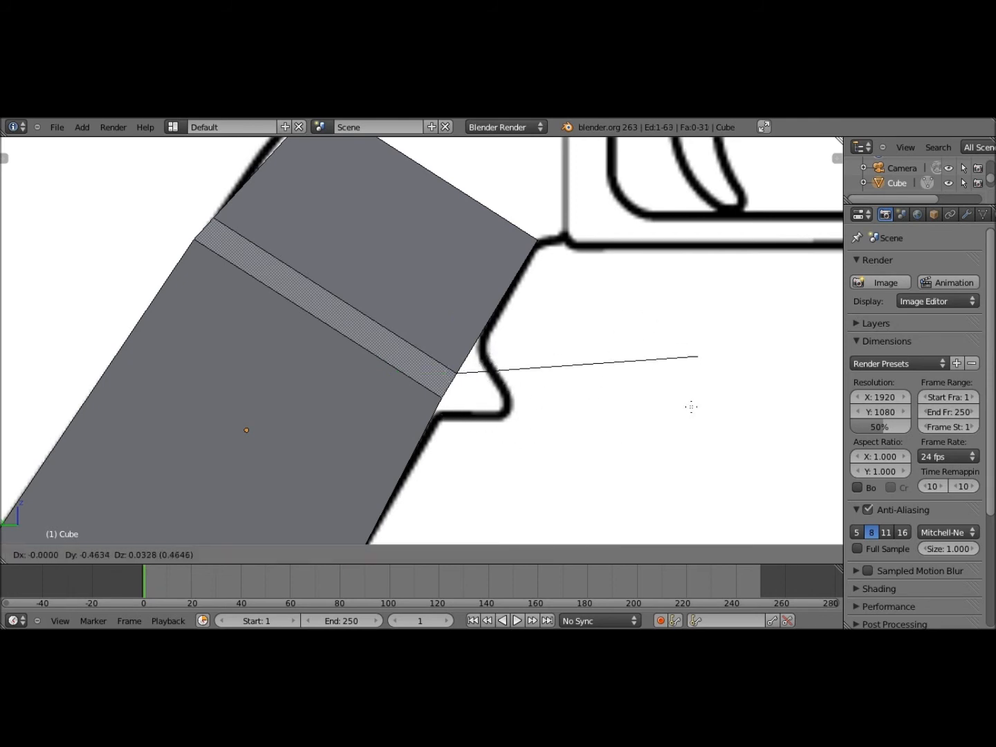
pyautogui.click(709, 376)
pyautogui.hotkey('ctrl', 'z')
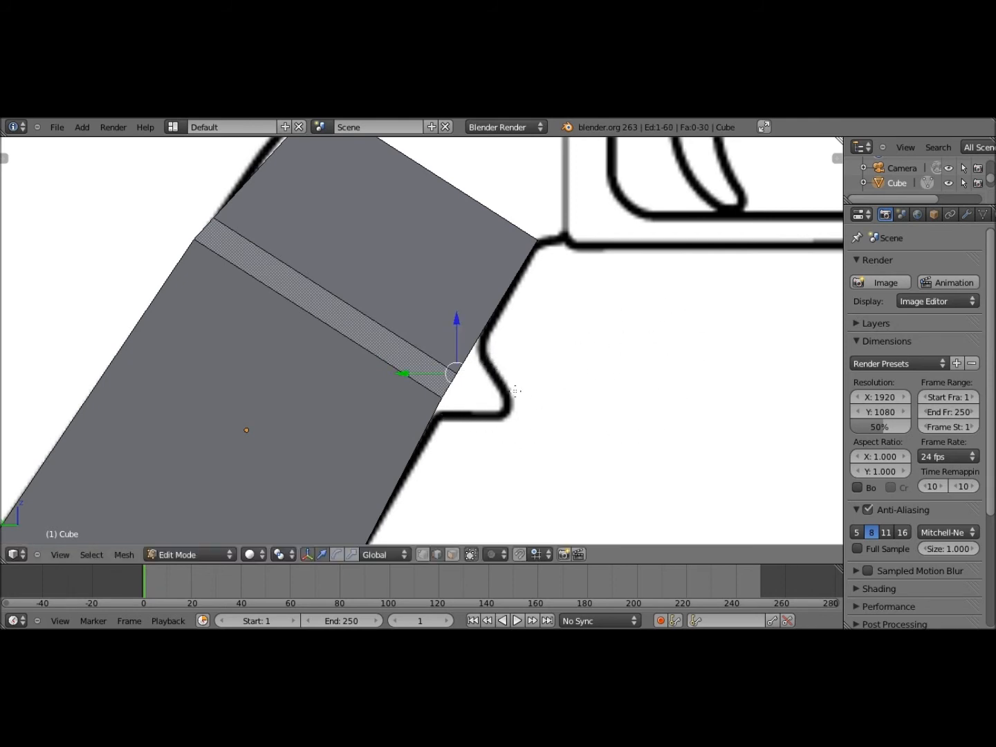
pyautogui.press('g')
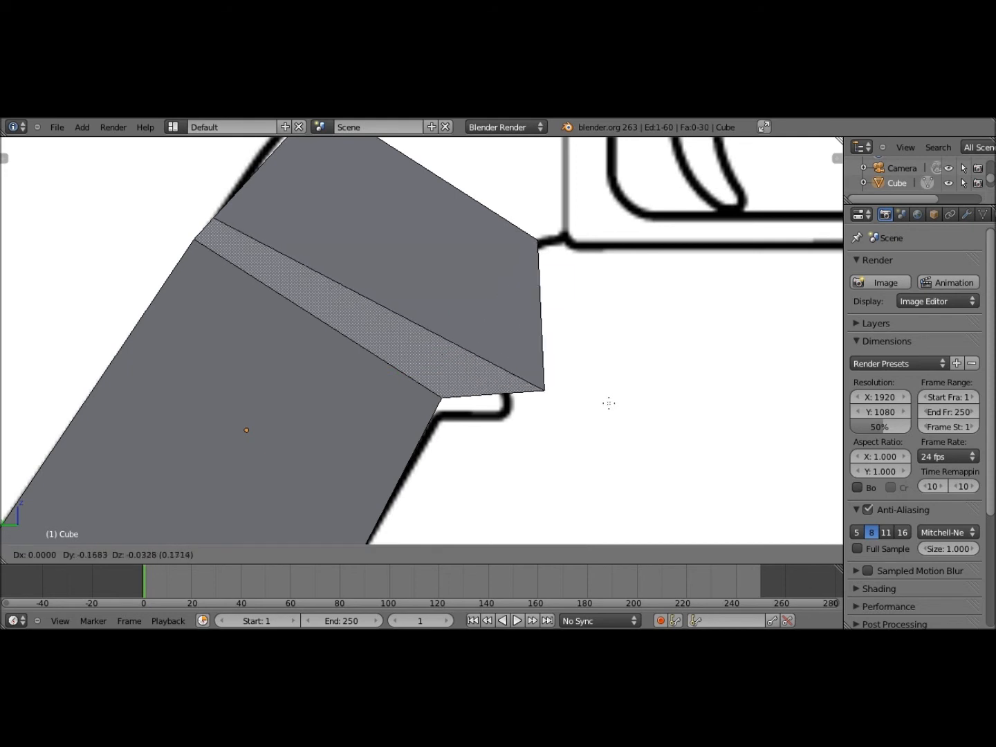
pyautogui.click(518, 389)
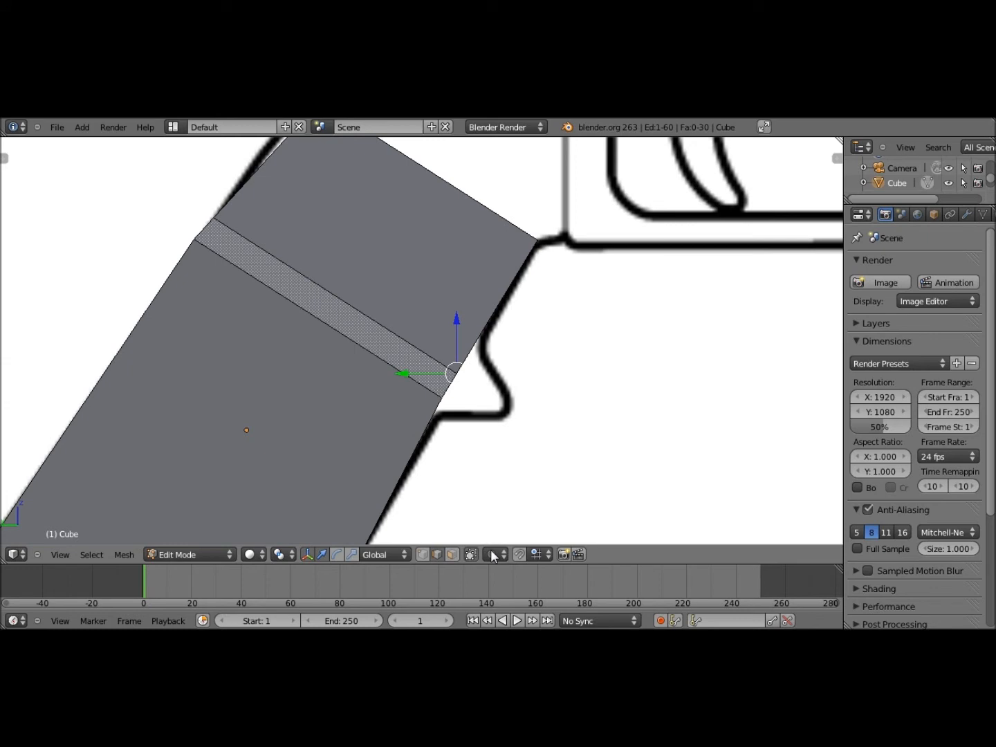
pyautogui.click(452, 554)
pyautogui.rightClick(483, 275)
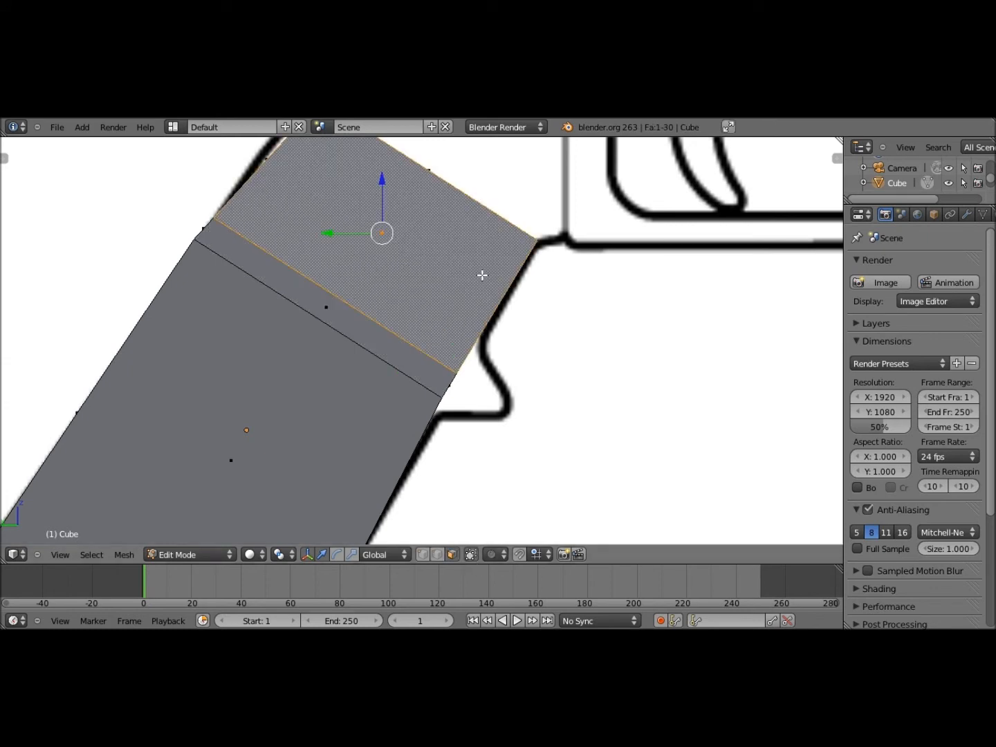
# Add a second loop cut in the top section to bound the ridge band
pyautogui.hotkey('ctrl', 'r')
pyautogui.click(488, 307)
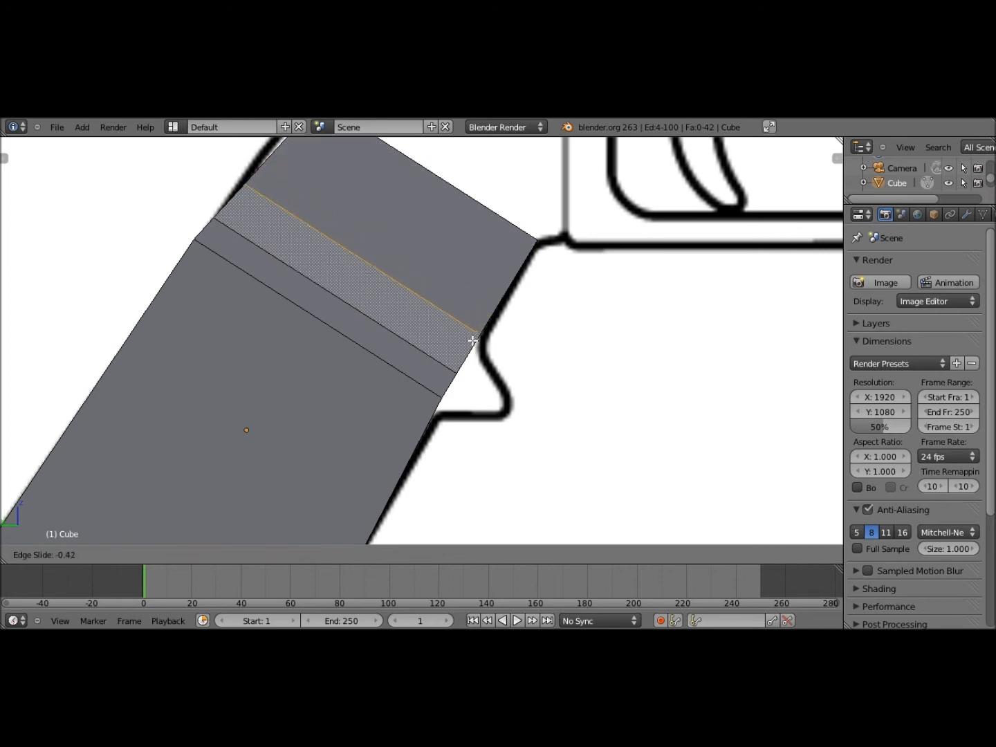
pyautogui.click(321, 341)
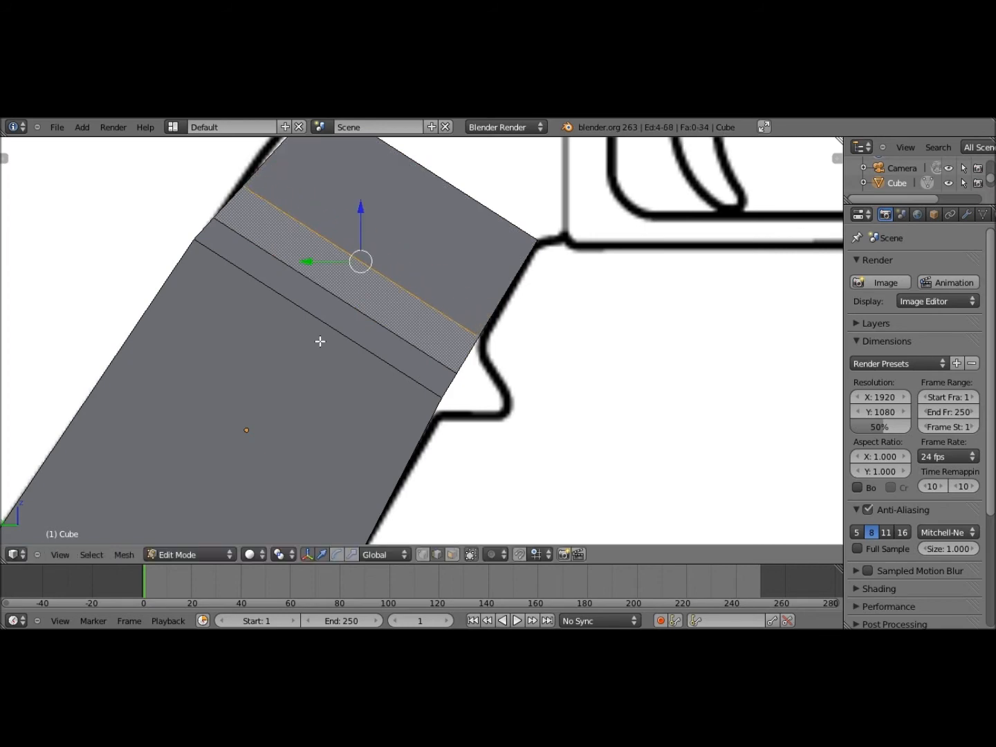
pyautogui.rightClick(320, 341)
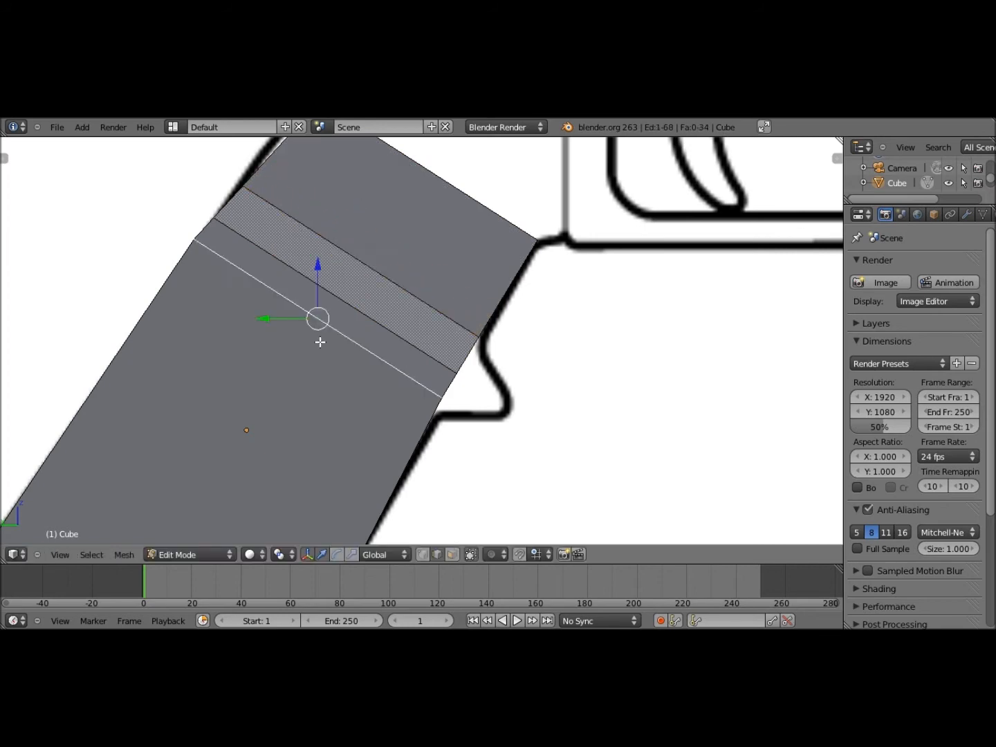
pyautogui.press('g')
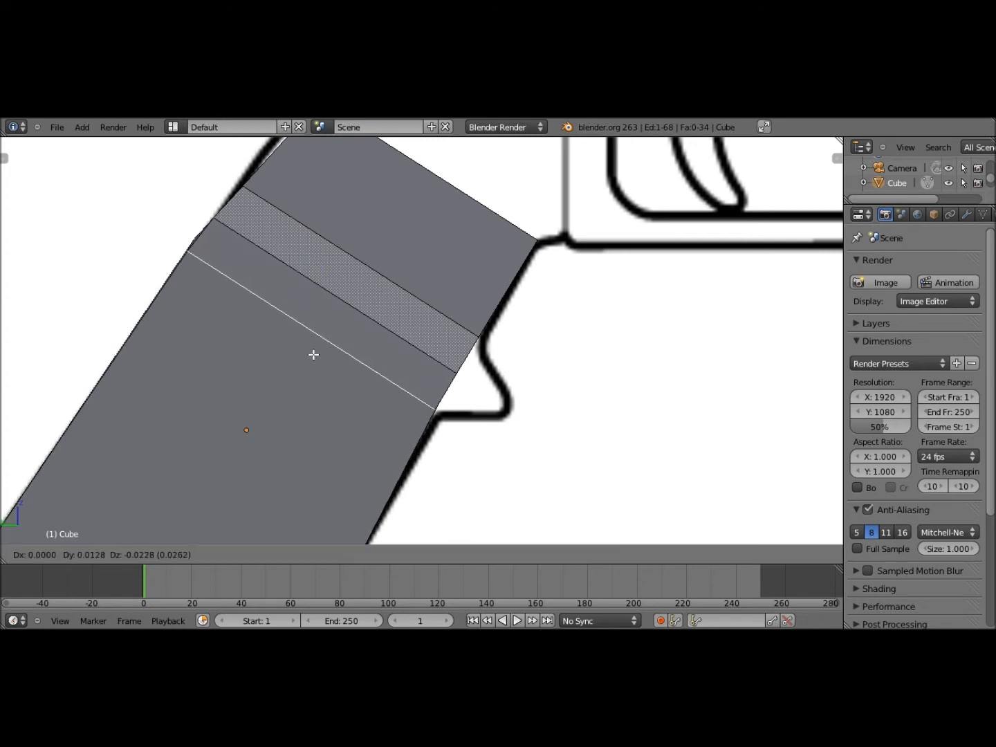
# Nudge the ridge band's upper edge slightly lower and check it from the side view
pyautogui.rightClick(390, 333)
pyautogui.rightClick(389, 331)
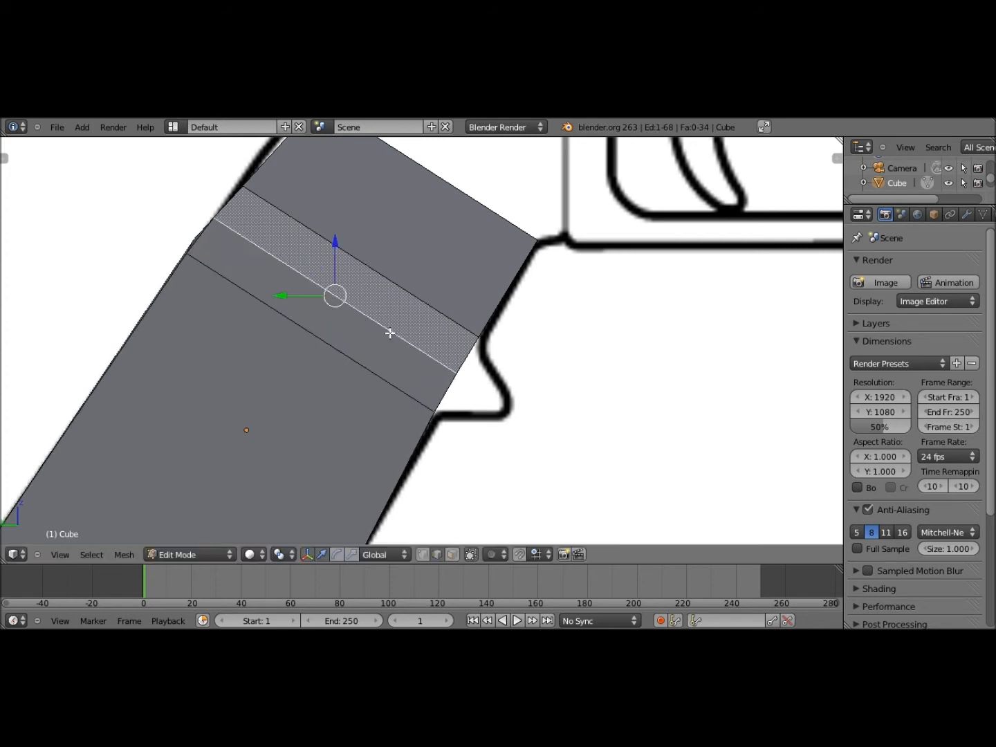
pyautogui.press('g')
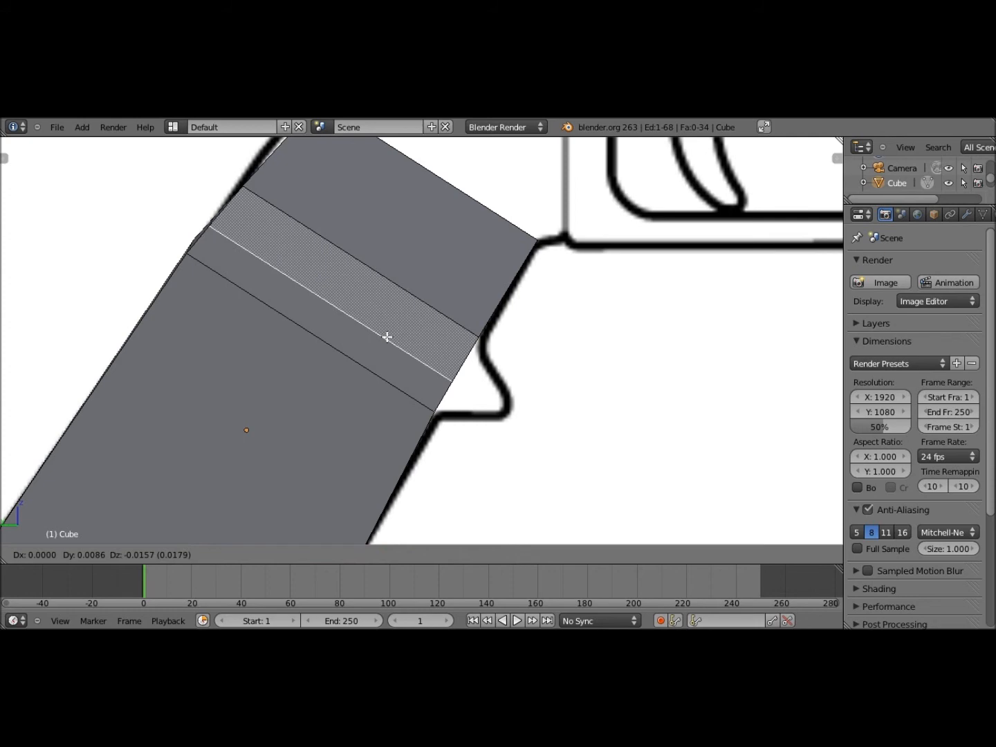
pyautogui.click(387, 337)
pyautogui.moveTo(387, 336); pyautogui.dragTo(103, 550, button='middle')
pyautogui.click(65, 553)
pyautogui.click(139, 429)
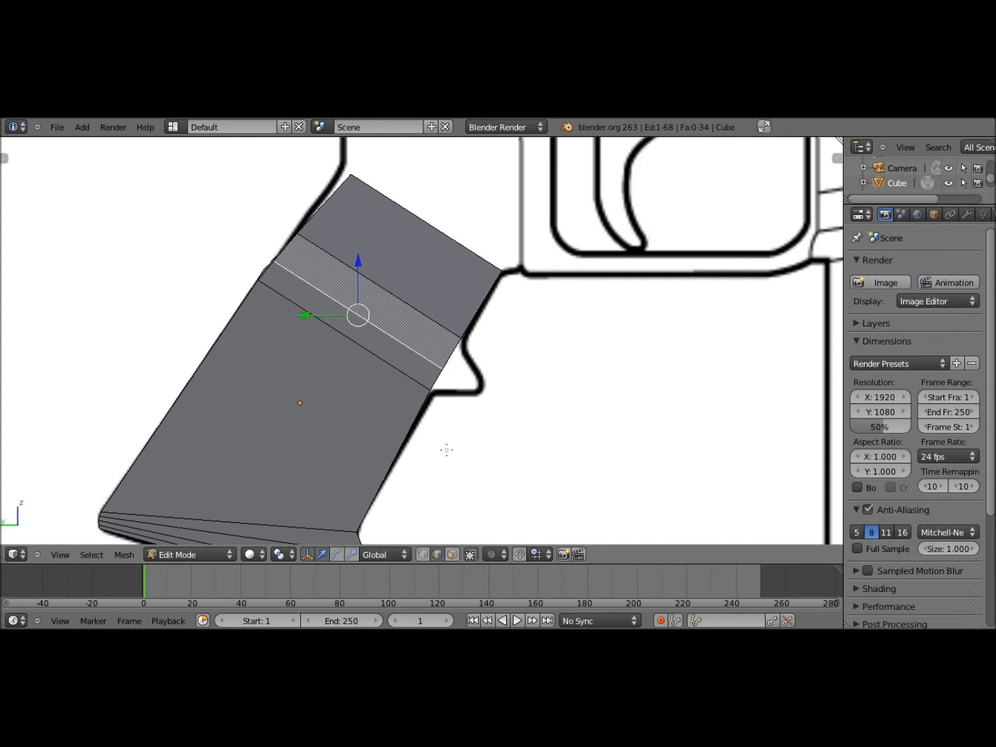
pyautogui.moveTo(446, 449); pyautogui.dragTo(425, 447, button='middle')
pyautogui.rightClick(487, 373)
# Pull the ridge's short front edge outward in side view to form the protrusion
pyautogui.click(62, 552)
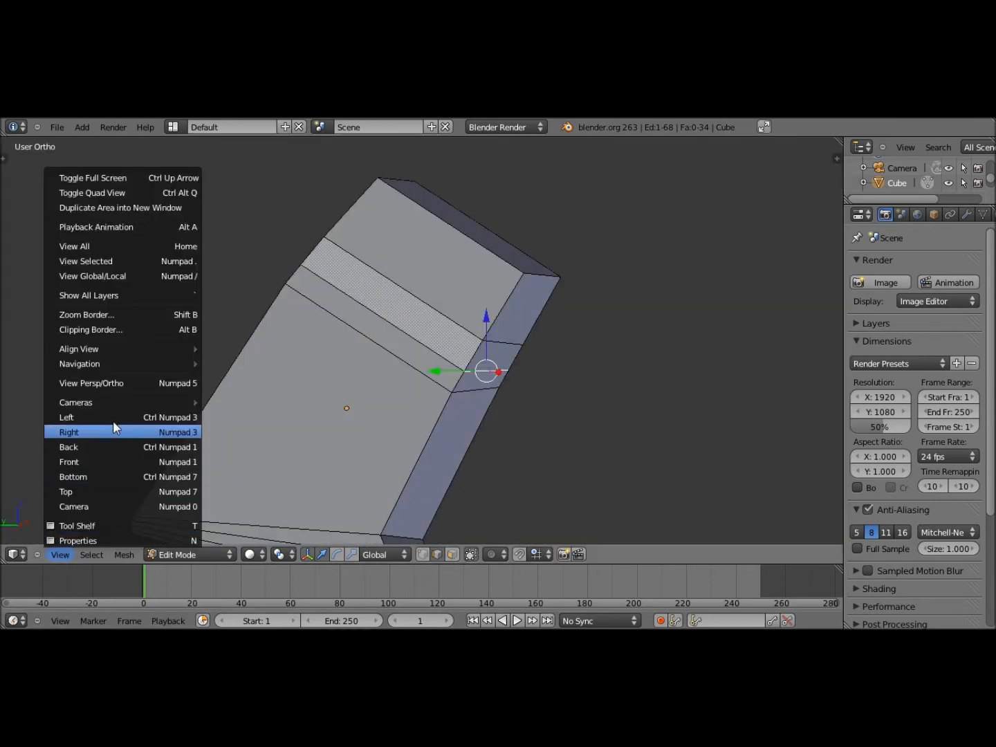
pyautogui.click(114, 430)
pyautogui.press('g')
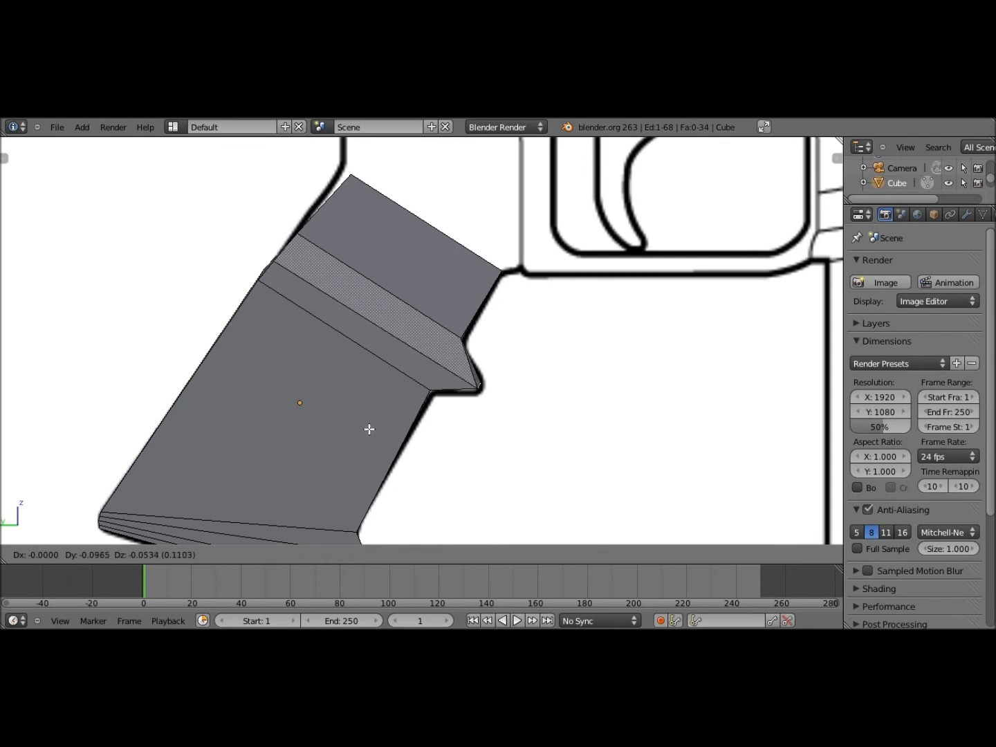
pyautogui.click(405, 399)
pyautogui.moveTo(405, 399); pyautogui.dragTo(746, 332, button='middle')
# Inspect the whole grip in Object Mode, then resume mesh editing in left view
pyautogui.click(71, 560)
pyautogui.click(97, 414)
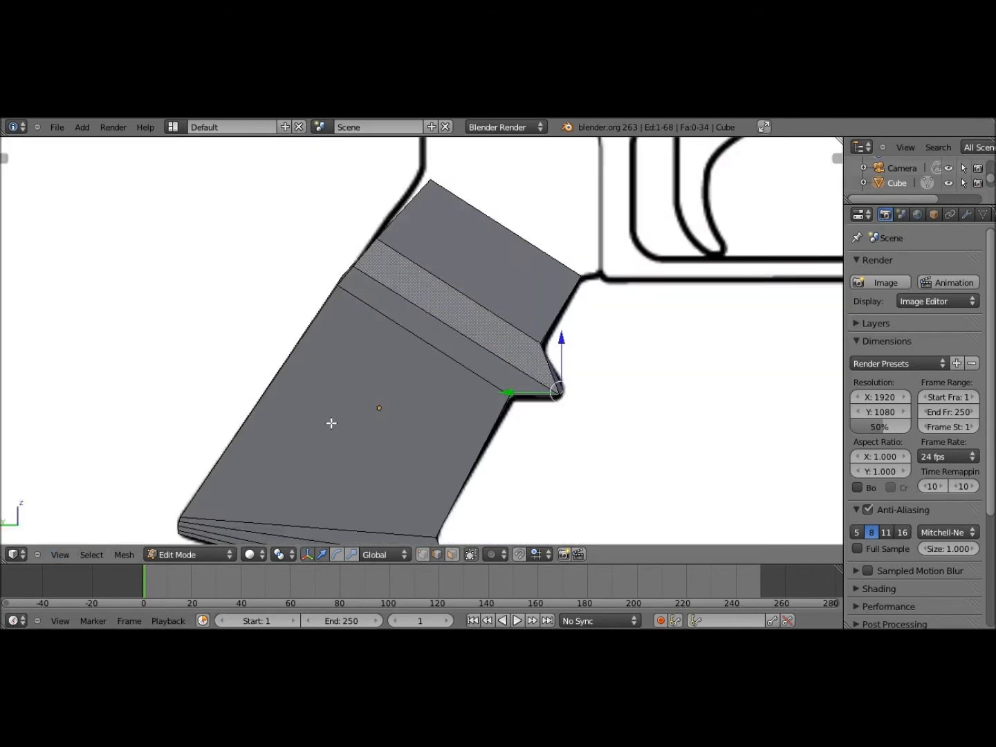
pyautogui.keyDown('shift'); pyautogui.moveTo(307, 420); pyautogui.dragTo(289, 419, button='middle'); pyautogui.keyUp('shift')
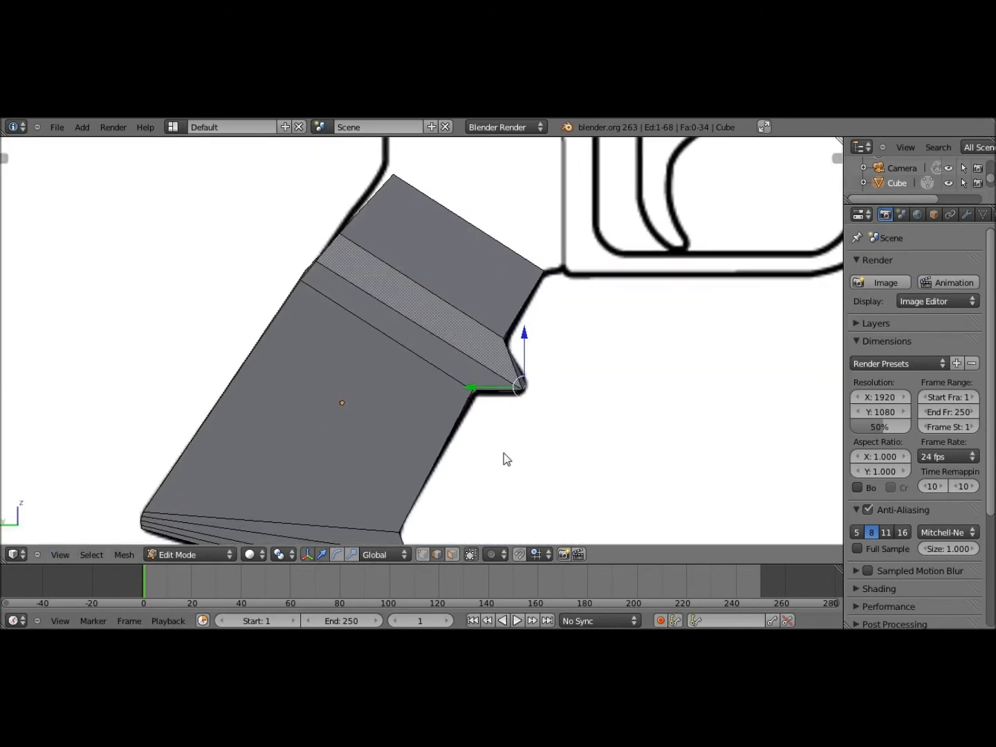
pyautogui.press('Tab')
pyautogui.moveTo(502, 453); pyautogui.dragTo(456, 290, button='middle')
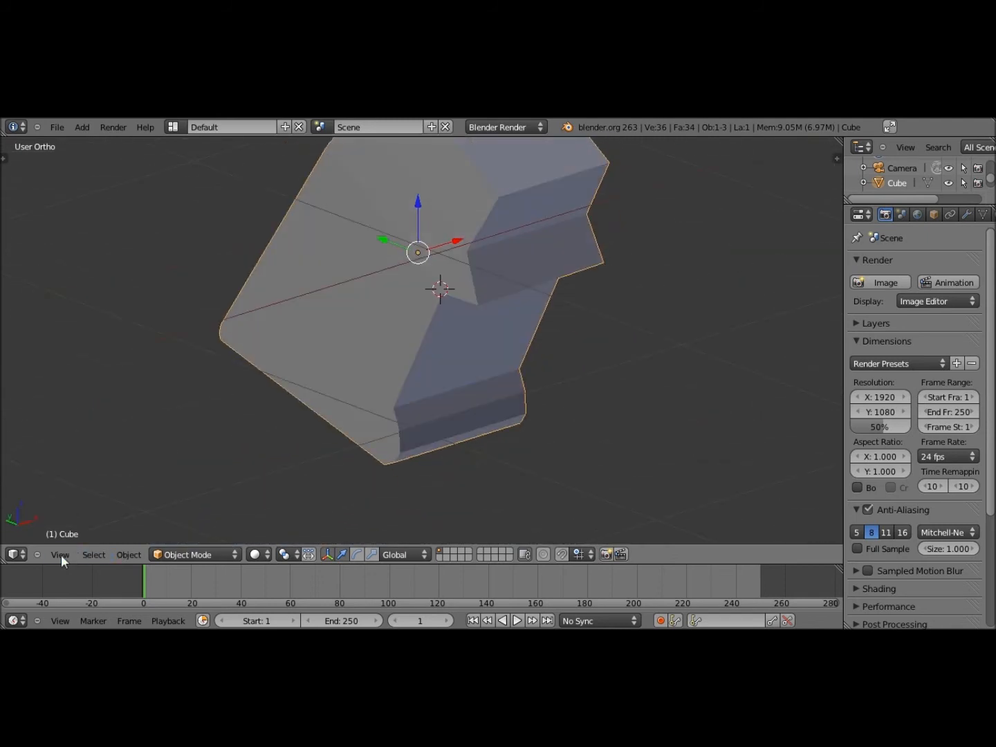
pyautogui.click(59, 553)
pyautogui.click(70, 417)
pyautogui.press('Tab')
pyautogui.keyDown('shift'); pyautogui.moveTo(427, 319); pyautogui.dragTo(483, 318, button='middle'); pyautogui.keyUp('shift')
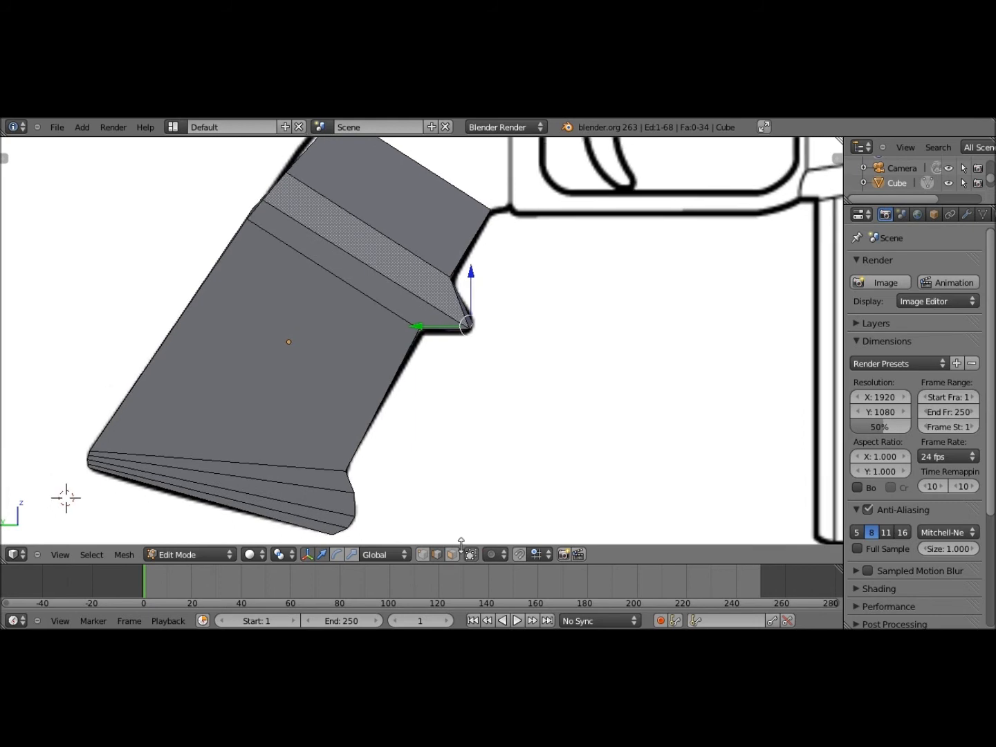
# Switch to face selection and undo an unwanted lengthwise loop cut
pyautogui.hotkey('ctrl', 'z')
pyautogui.click(454, 554)
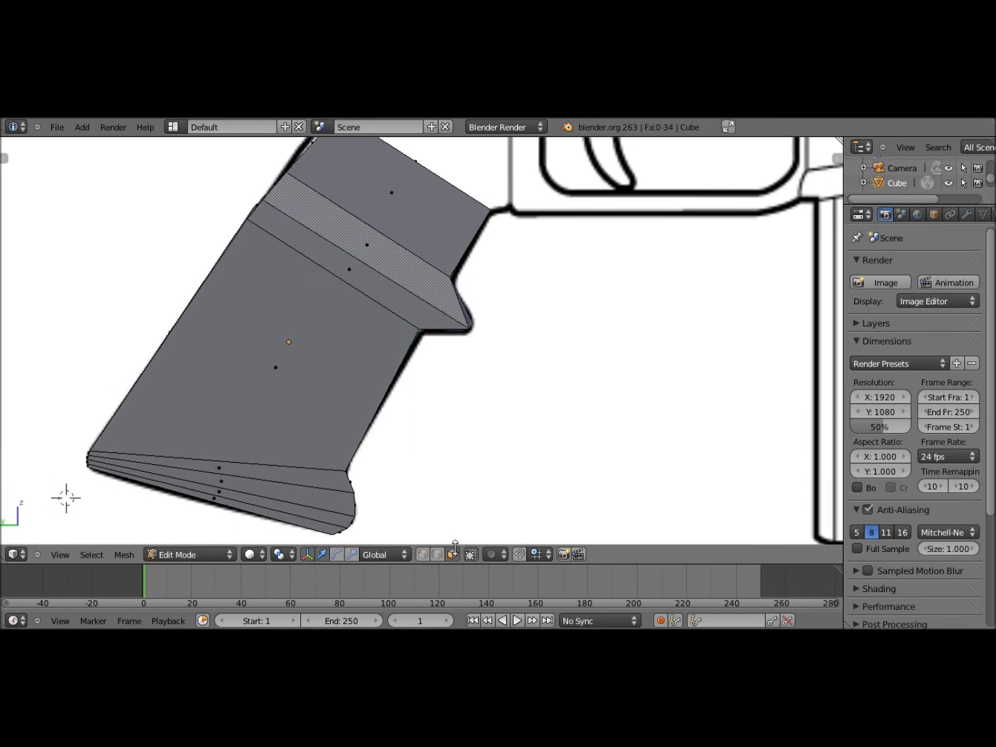
pyautogui.hotkey('ctrl', 'r')
pyautogui.click(452, 297)
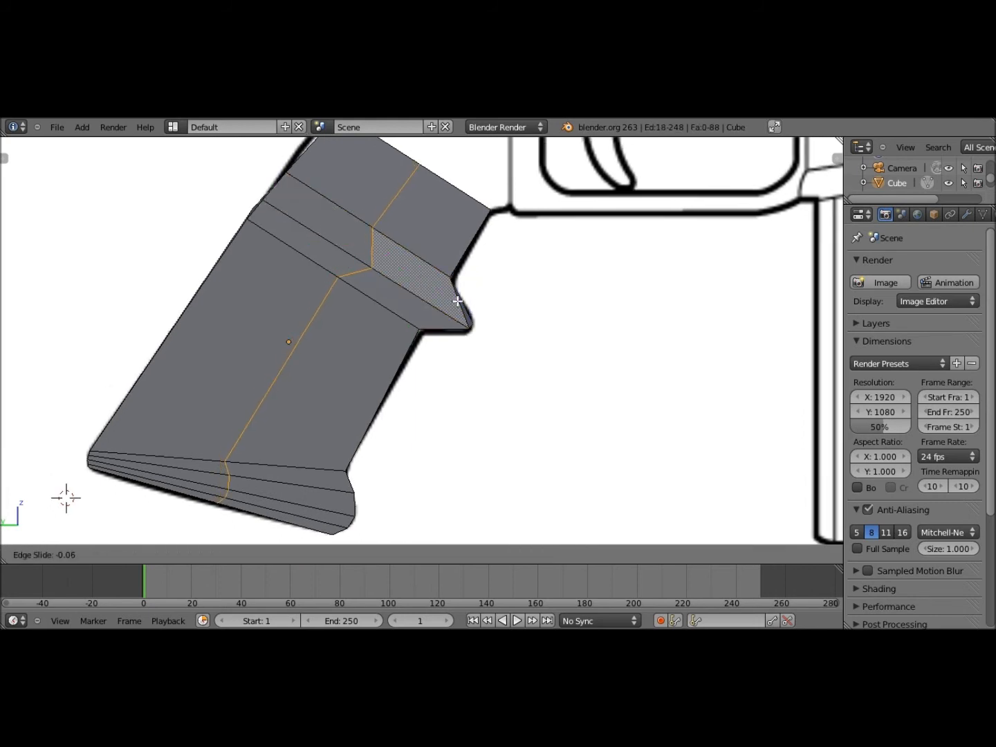
pyautogui.click(440, 290)
pyautogui.hotkey('ctrl', 'z')
# Add two loop cuts along the ridge band
pyautogui.hotkey('ctrl', 'r')
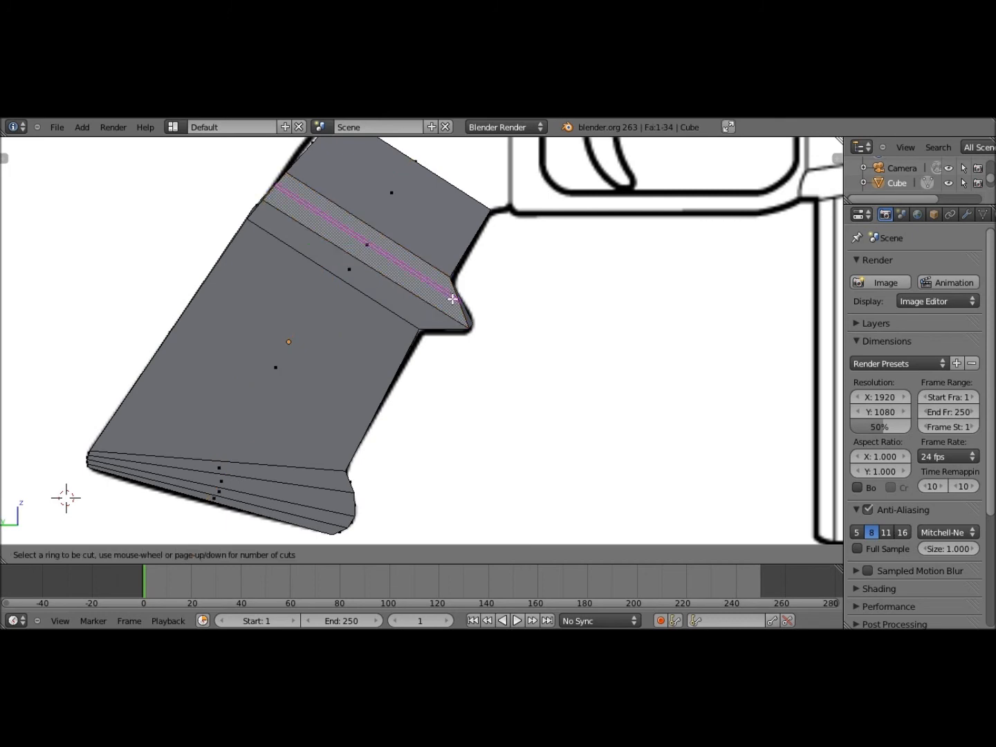
pyautogui.click(454, 295)
pyautogui.click(424, 313)
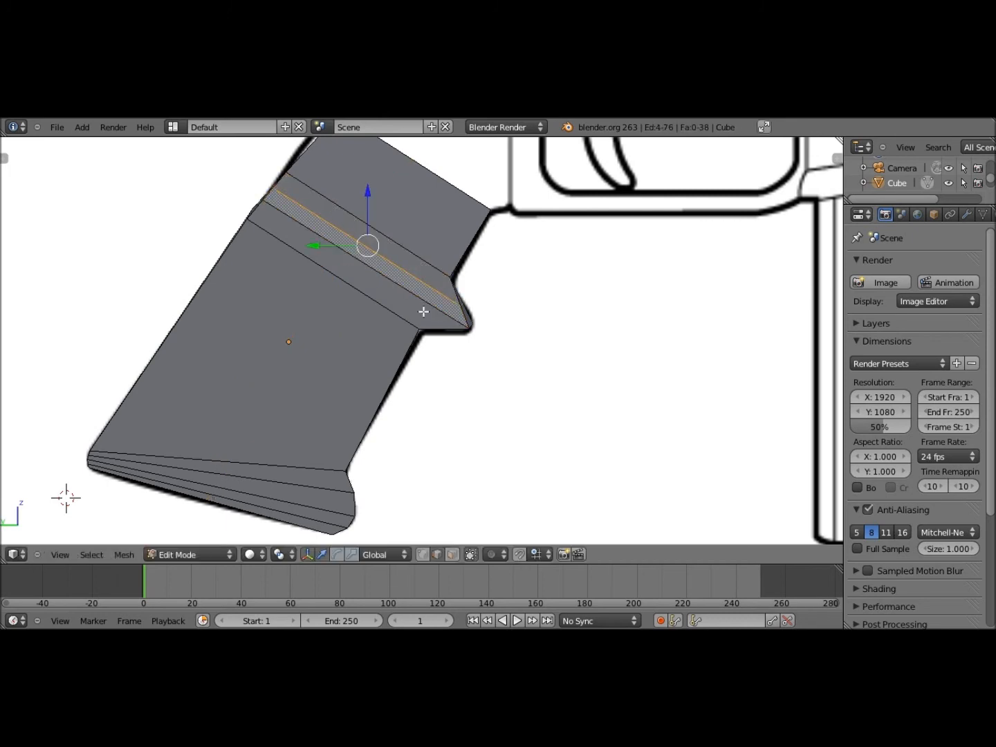
pyautogui.hotkey('ctrl', 'r')
pyautogui.click(423, 312)
pyautogui.click(486, 556)
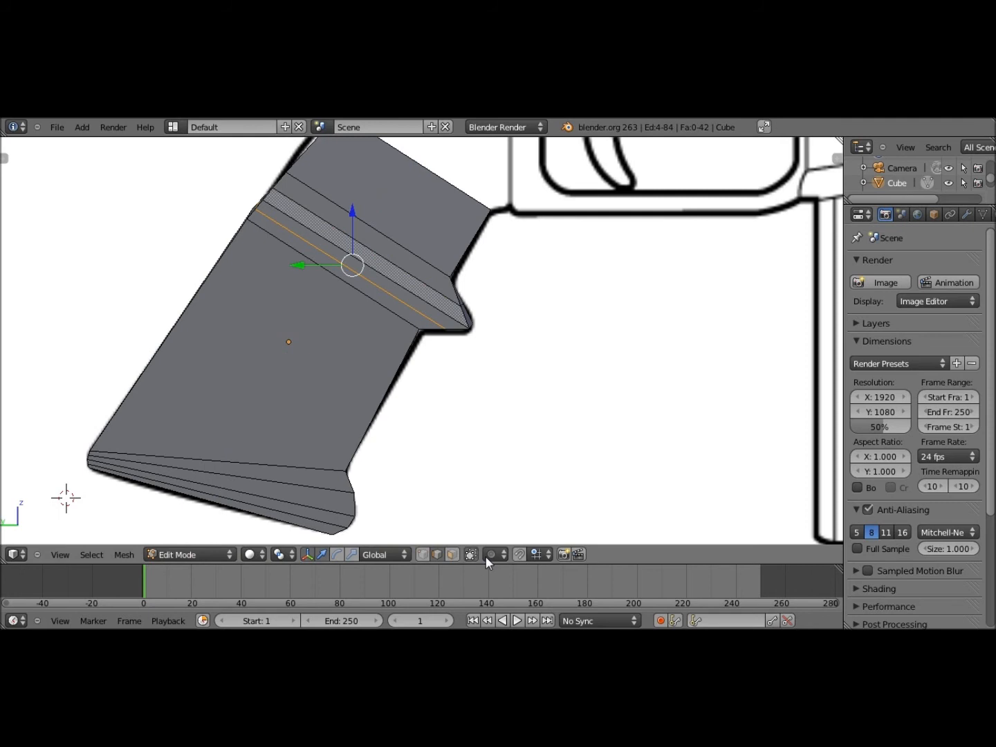
# Move an edge on the protrusion tip into place over the reference in left view
pyautogui.moveTo(463, 386); pyautogui.dragTo(438, 395, button='middle')
pyautogui.rightClick(497, 295)
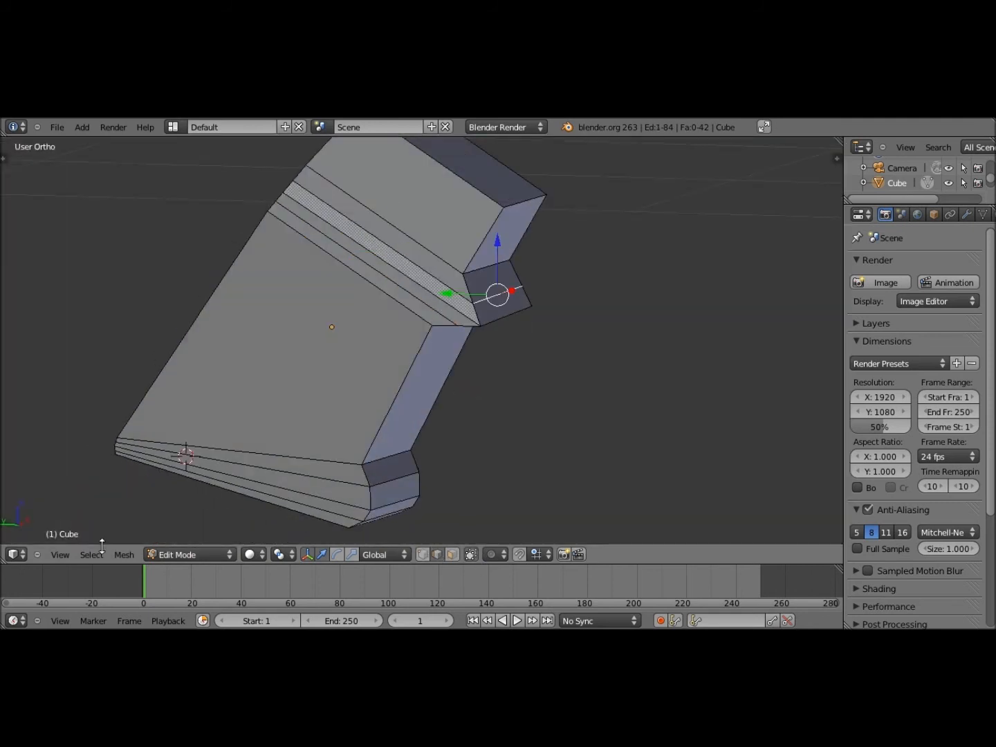
pyautogui.click(62, 553)
pyautogui.click(77, 415)
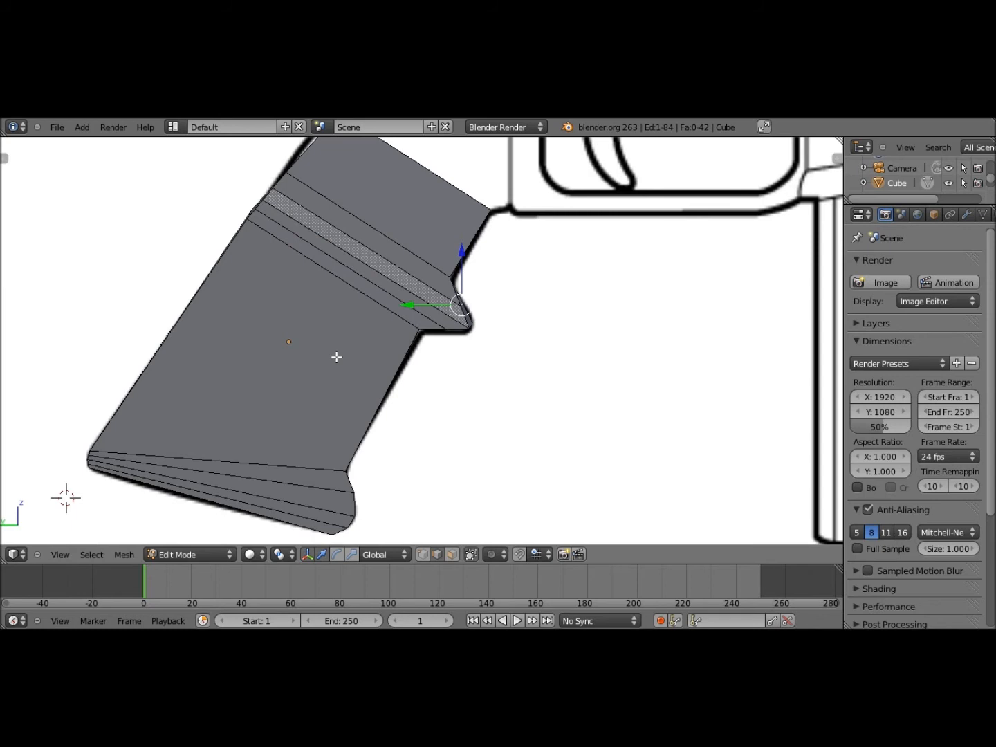
pyautogui.press('g')
pyautogui.click(448, 331)
# Reposition the edge again in left view, then exit Edit Mode to review the grip
pyautogui.moveTo(449, 331); pyautogui.dragTo(484, 350, button='middle')
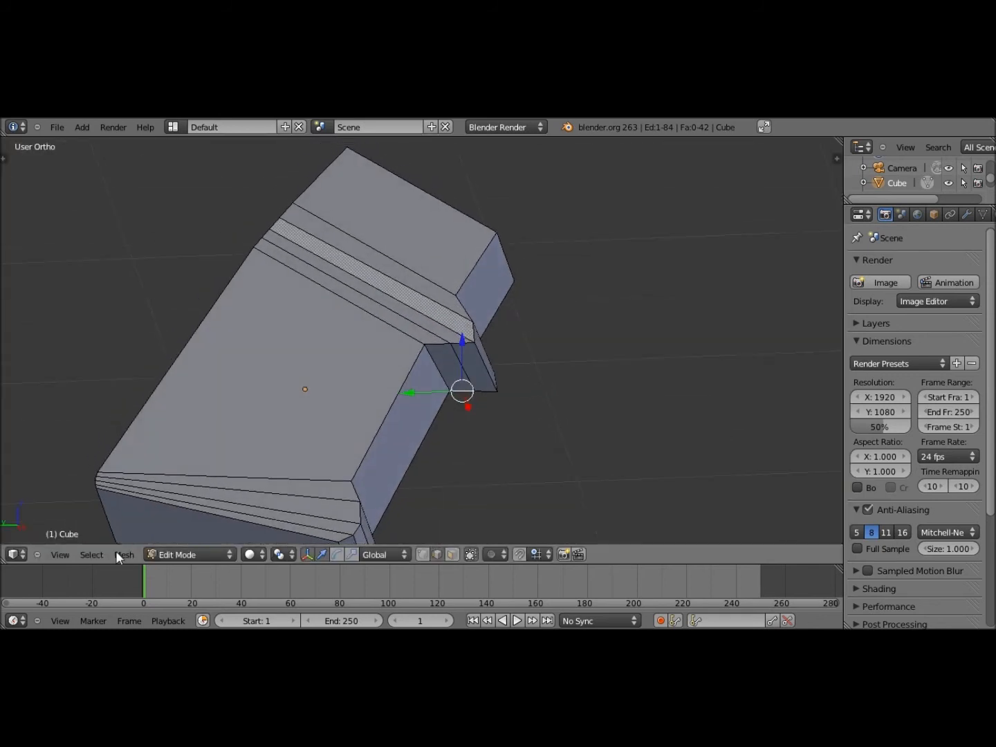
pyautogui.click(60, 554)
pyautogui.click(90, 417)
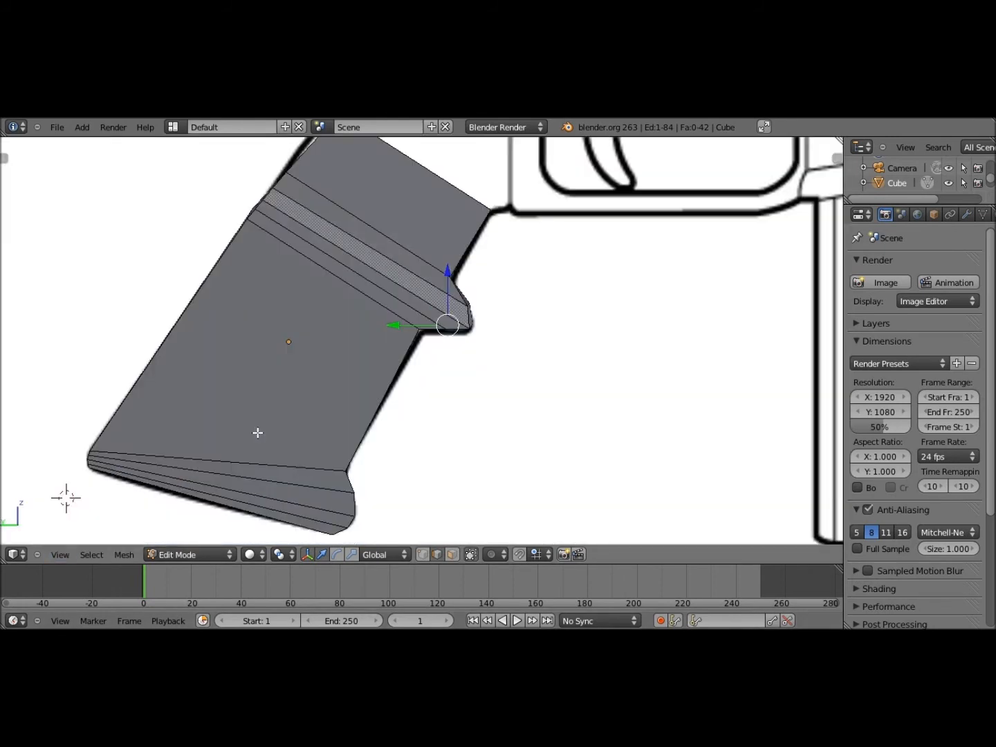
pyautogui.press('g')
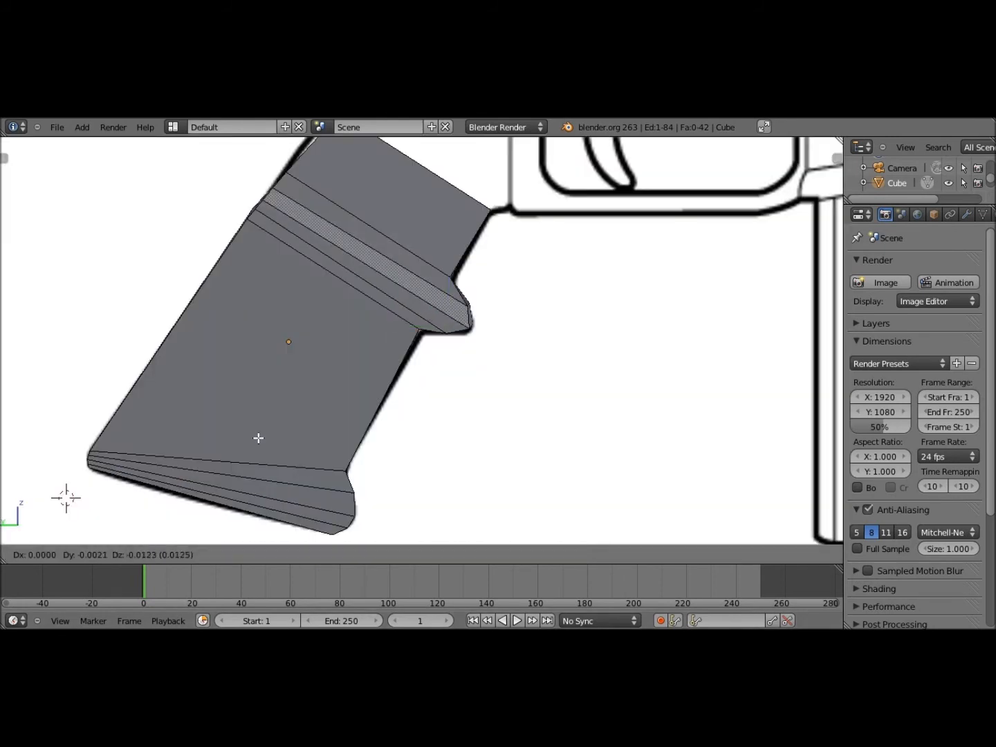
pyautogui.click(324, 410)
pyautogui.moveTo(323, 410); pyautogui.dragTo(169, 571, button='middle')
pyautogui.press('Tab')
pyautogui.press('Tab')
# Move the grip's top corner vertex up toward the receiver outline
pyautogui.click(60, 555)
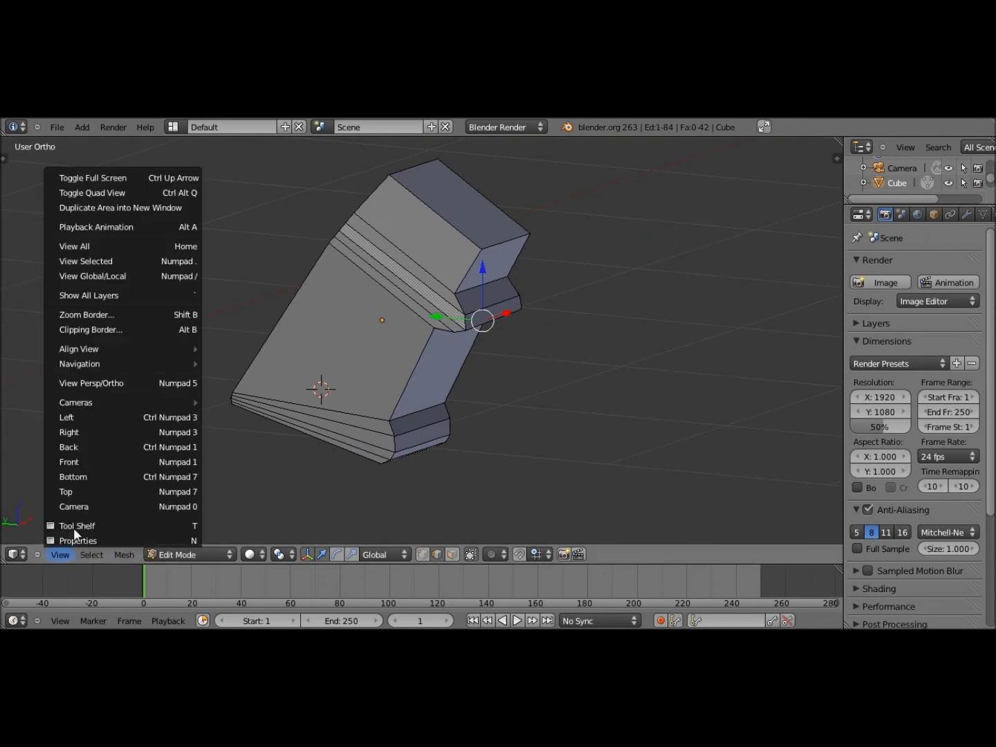
pyautogui.click(92, 417)
pyautogui.keyDown('shift'); pyautogui.moveTo(271, 307); pyautogui.dragTo(211, 483, button='middle'); pyautogui.keyUp('shift')
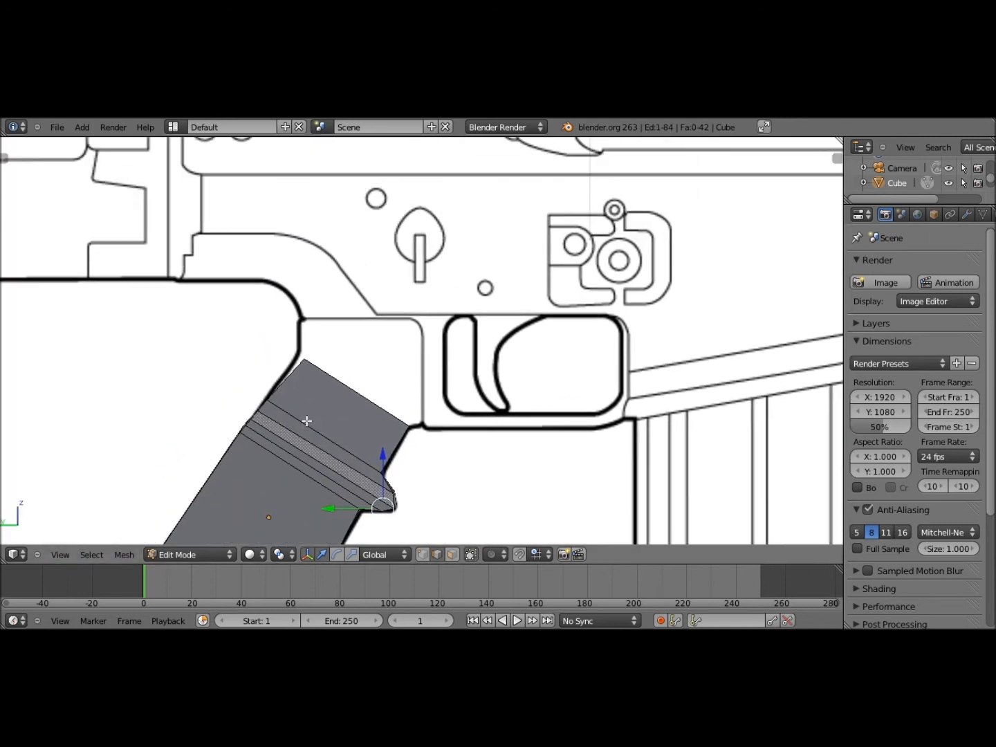
pyautogui.keyDown('shift'); pyautogui.moveTo(306, 419); pyautogui.dragTo(307, 432, button='middle'); pyautogui.keyUp('shift')
pyautogui.moveTo(315, 378); pyautogui.dragTo(177, 565, button='middle')
pyautogui.click(61, 555)
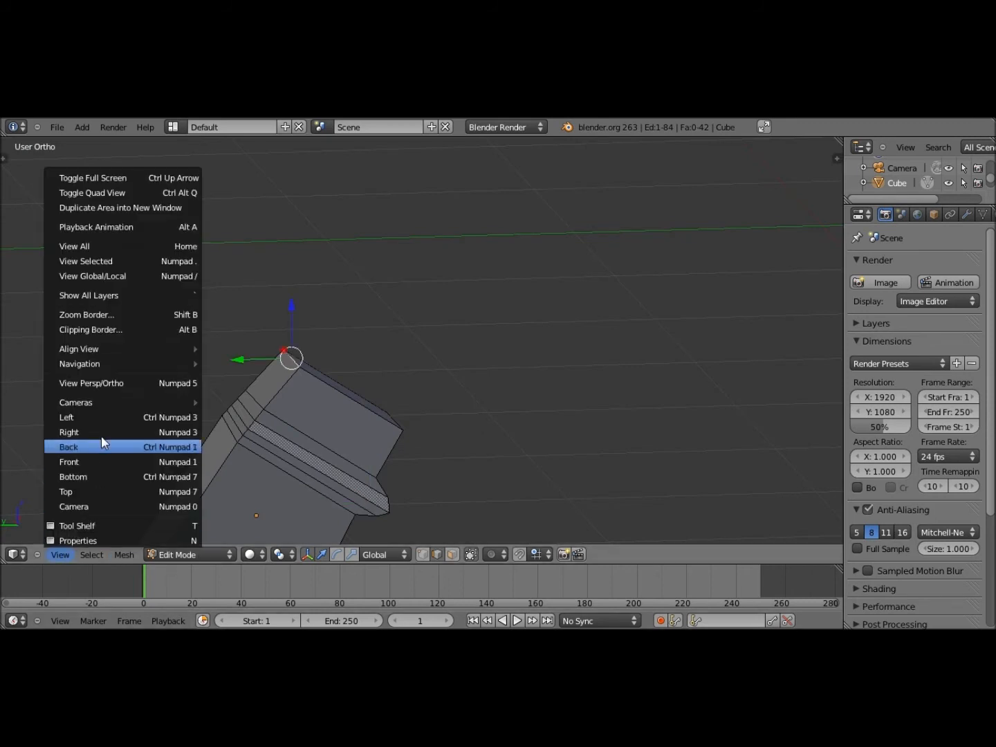
pyautogui.click(102, 442)
pyautogui.moveTo(299, 373); pyautogui.dragTo(294, 365)
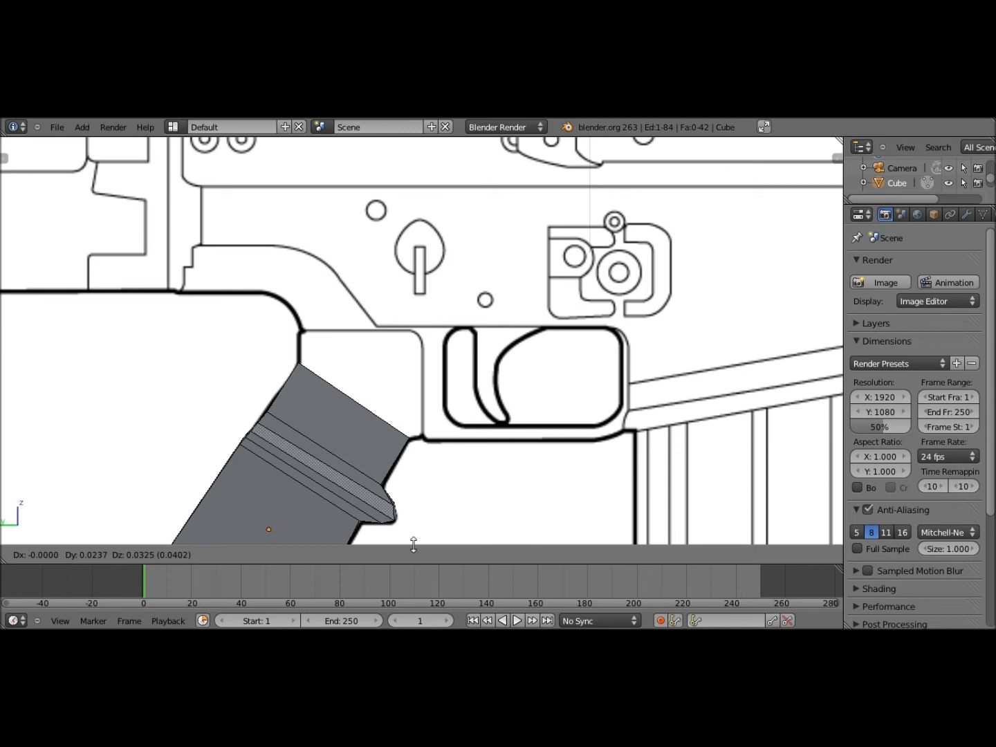
pyautogui.moveTo(414, 545); pyautogui.dragTo(433, 543)
# Extrude the grip's top face about 0.14 units upward and begin rotating it to fit
pyautogui.click(455, 555)
pyautogui.moveTo(414, 420); pyautogui.dragTo(404, 448, button='middle')
pyautogui.rightClick(360, 383)
pyautogui.click(60, 554)
pyautogui.click(90, 414)
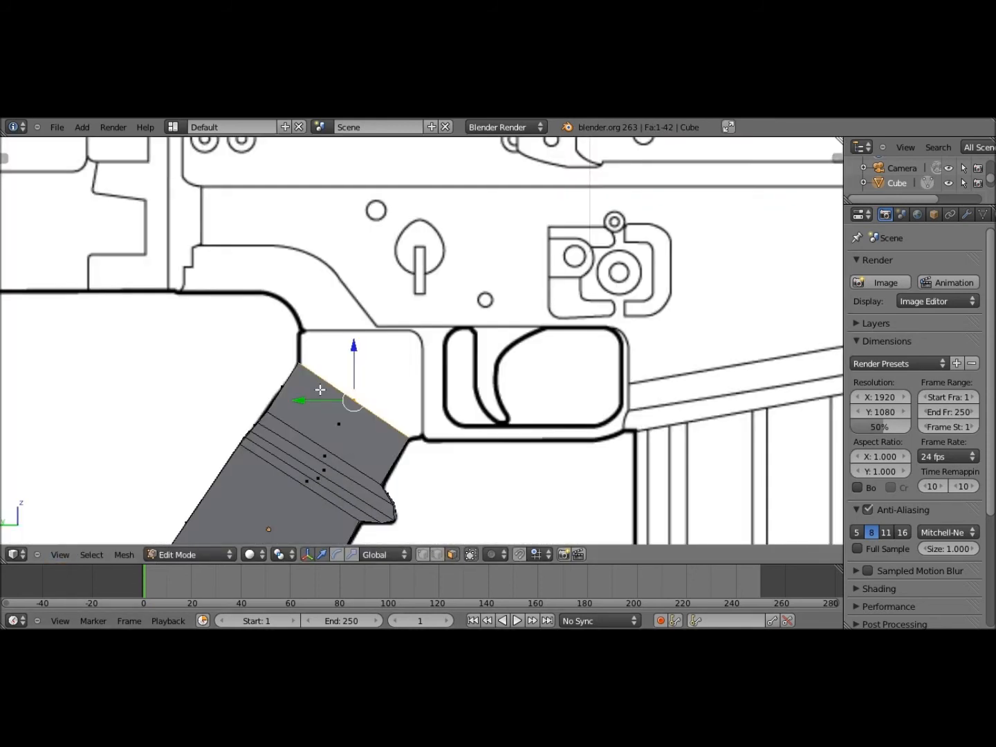
pyautogui.scroll(-8, 421, 344)
pyautogui.scroll(5, 385, 357)
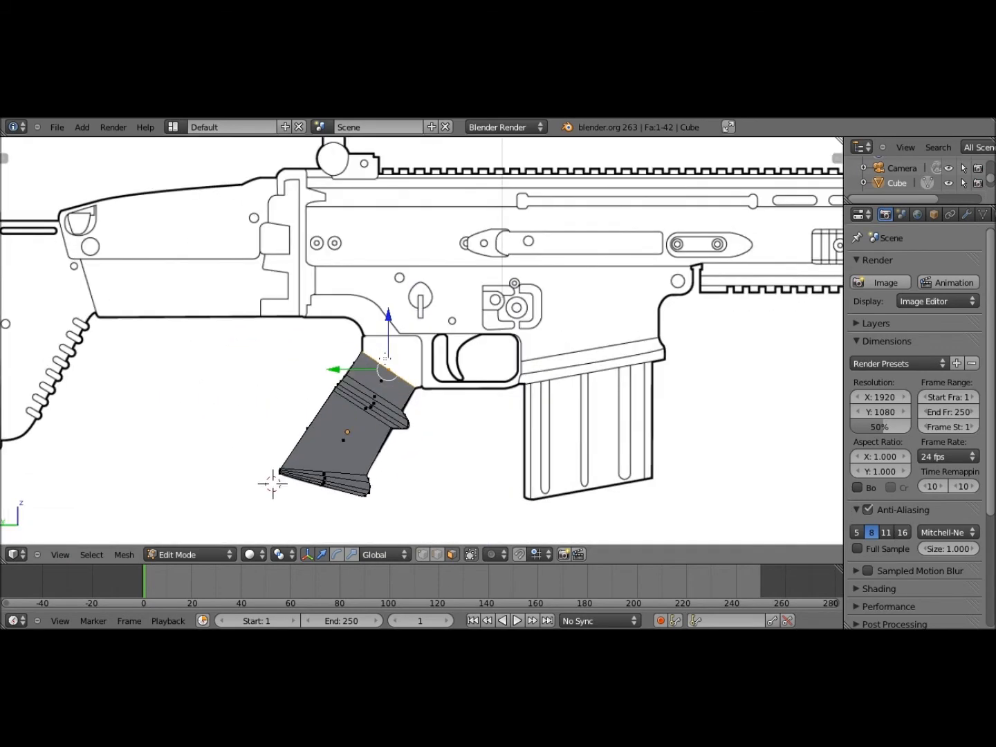
pyautogui.press('e')
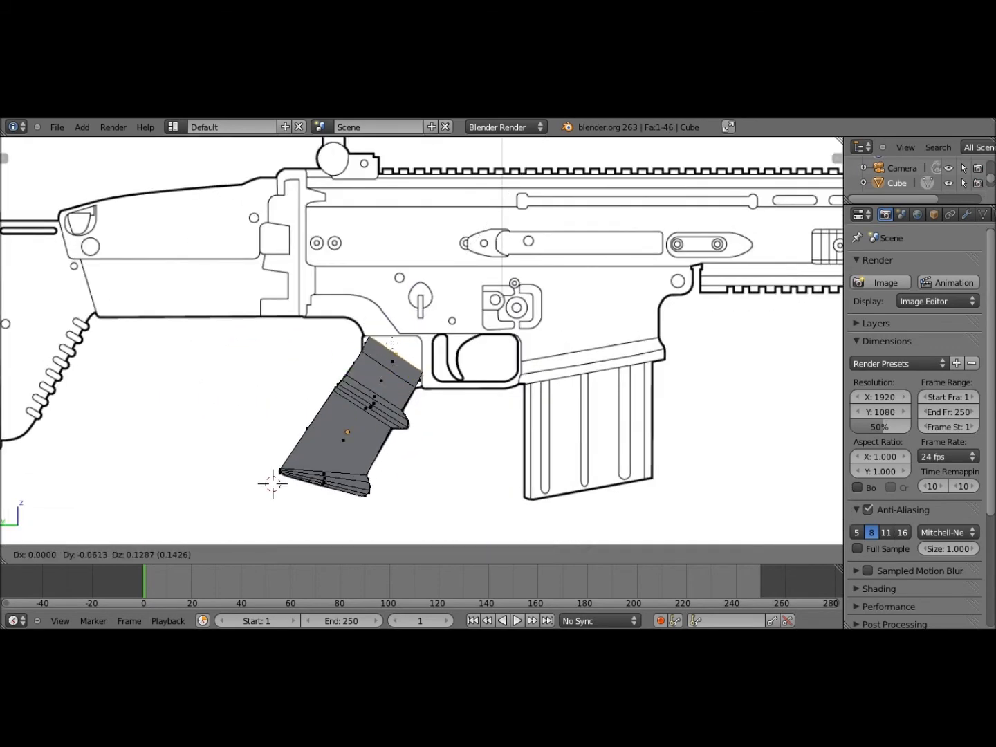
pyautogui.click(392, 341)
pyautogui.press('r')
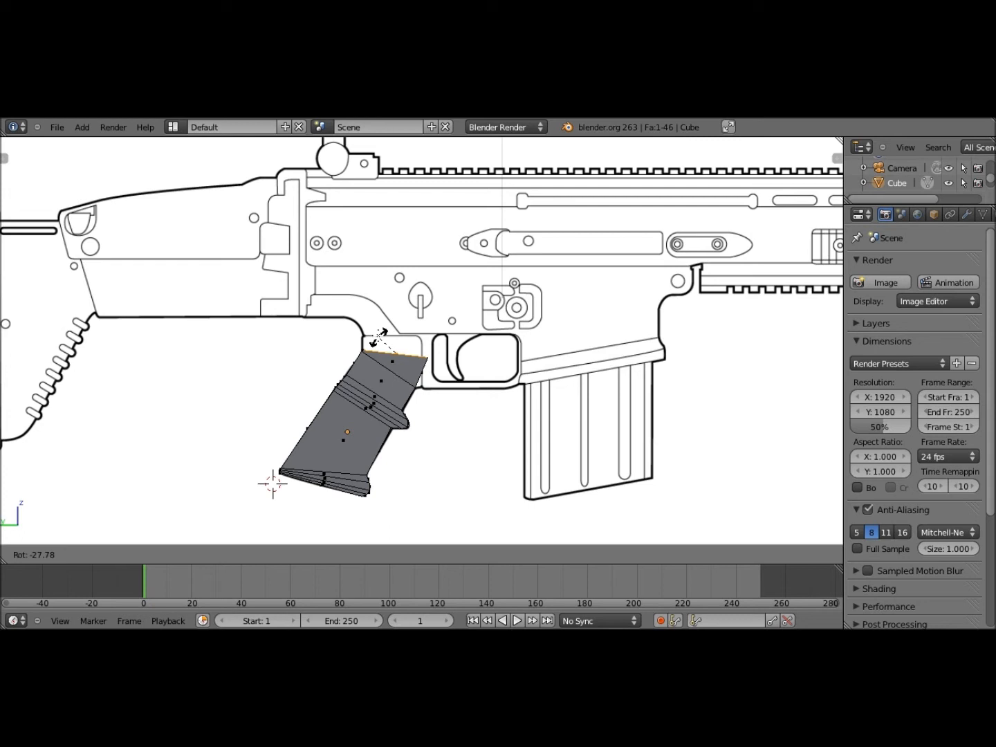
# Rotate and reposition the grip's top face to match the receiver's underside
pyautogui.click(379, 334)
pyautogui.press('g')
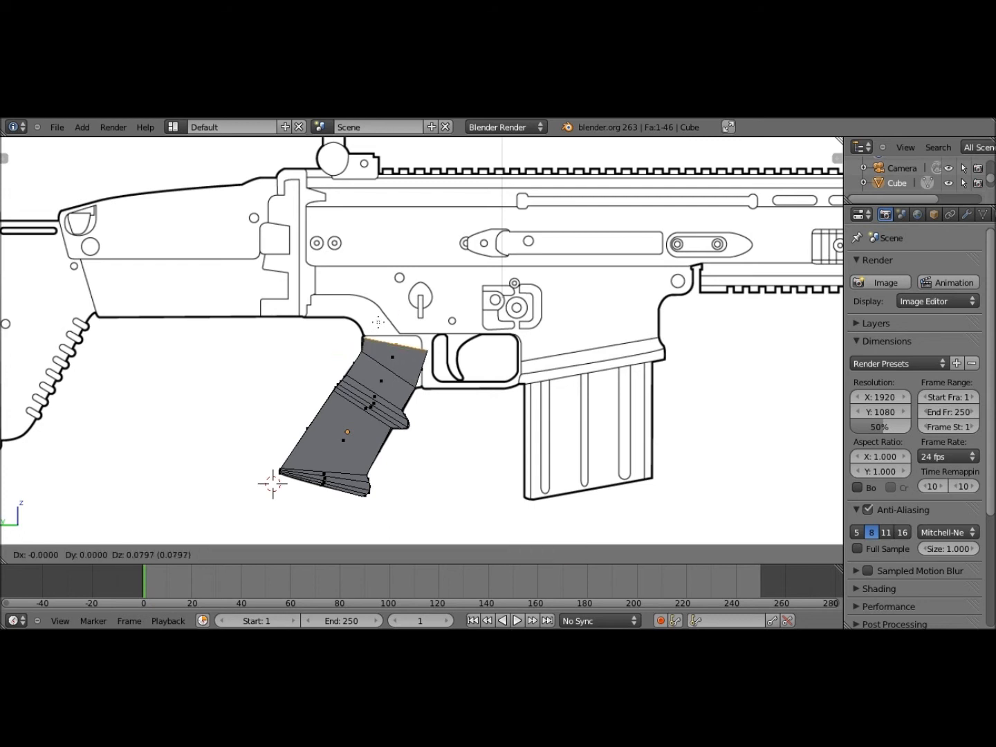
pyautogui.click(378, 318)
pyautogui.press('r')
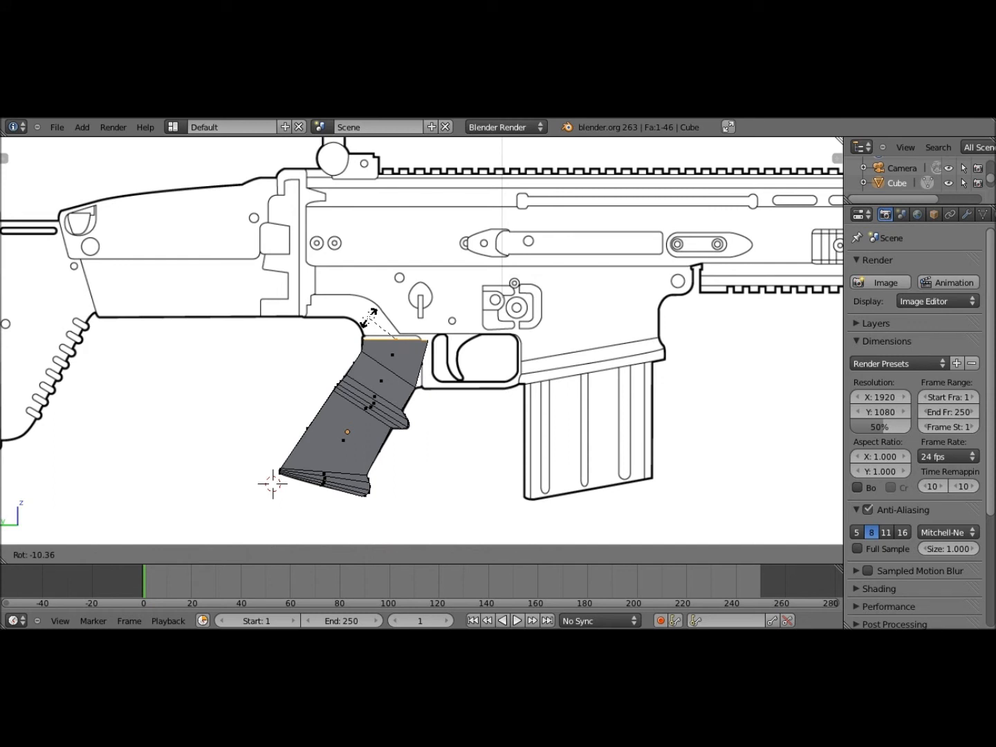
pyautogui.click(369, 316)
pyautogui.press('g')
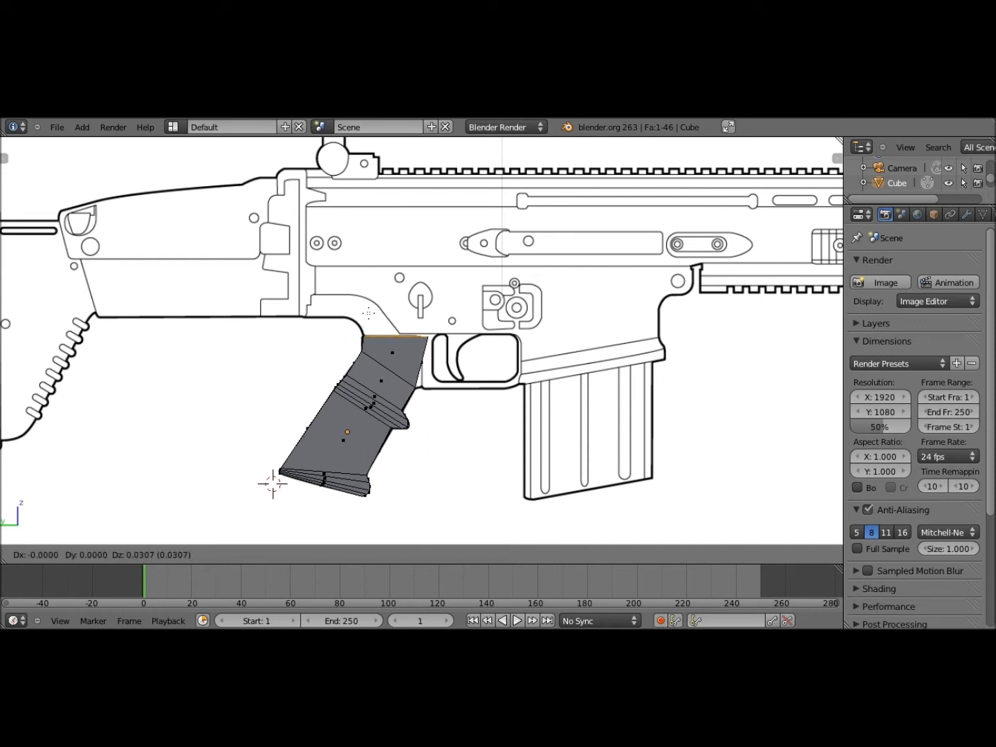
pyautogui.click(432, 546)
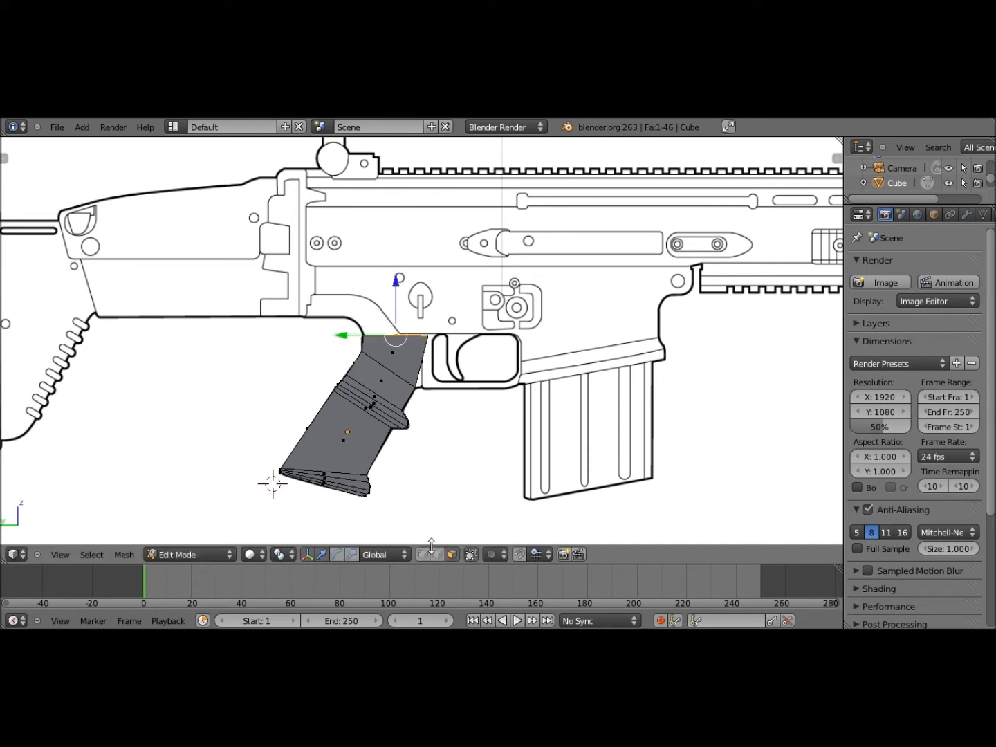
# In edge mode, move the top face's right-hand edge onto the reference outline in side view
pyautogui.click(441, 556)
pyautogui.moveTo(510, 299); pyautogui.dragTo(445, 329, button='middle')
pyautogui.rightClick(445, 328)
pyautogui.click(72, 553)
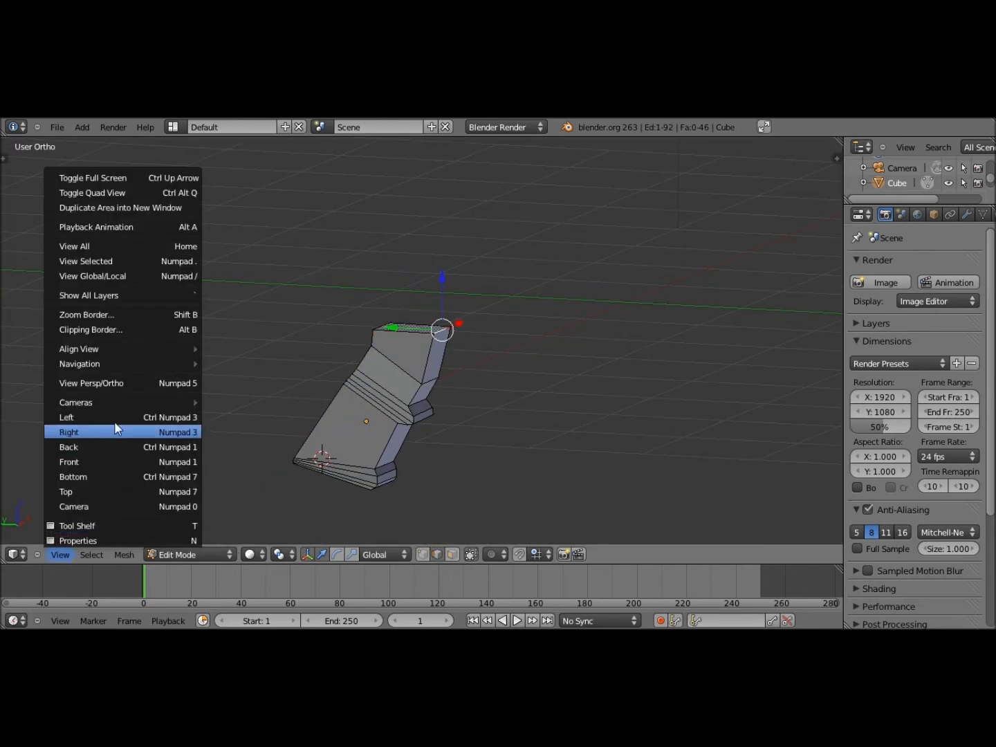
pyautogui.click(115, 428)
pyautogui.press('g')
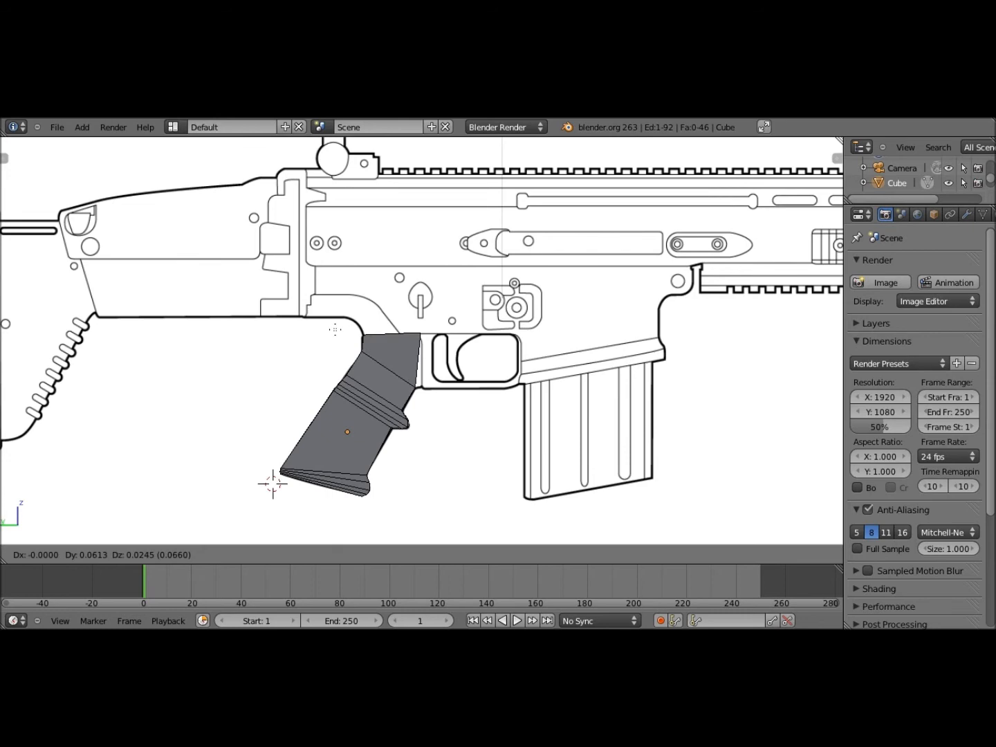
pyautogui.click(396, 333)
# Select the grip's lower front edge and adjust it in the side reference view
pyautogui.moveTo(396, 332); pyautogui.dragTo(332, 335, button='middle')
pyautogui.rightClick(433, 386)
pyautogui.click(61, 554)
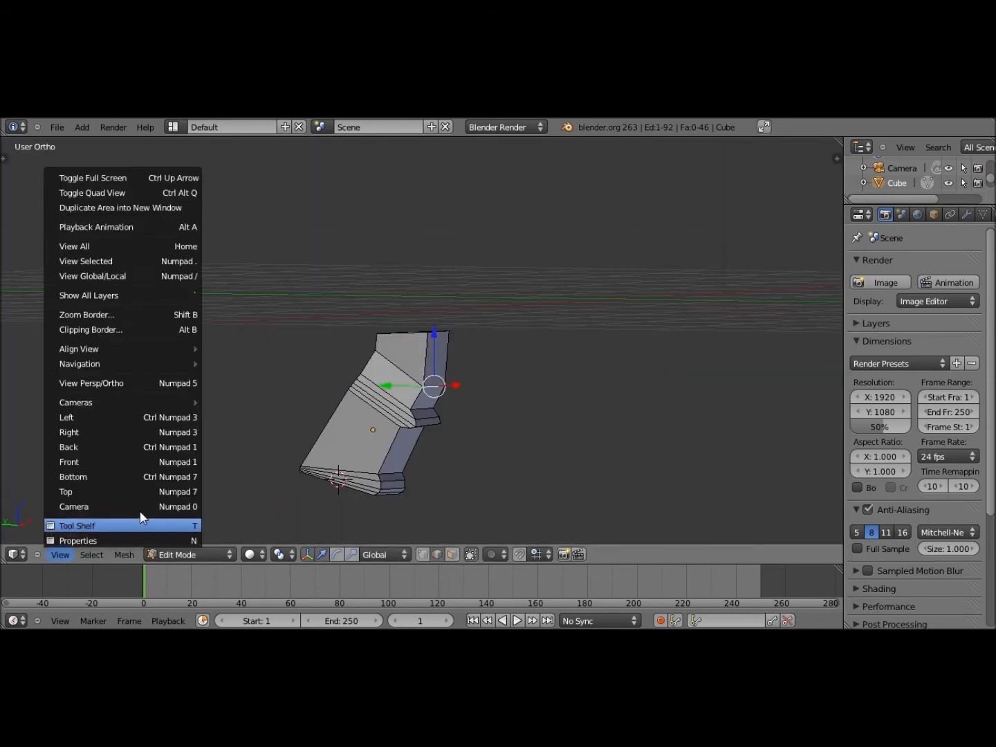
pyautogui.click(118, 428)
pyautogui.press('g')
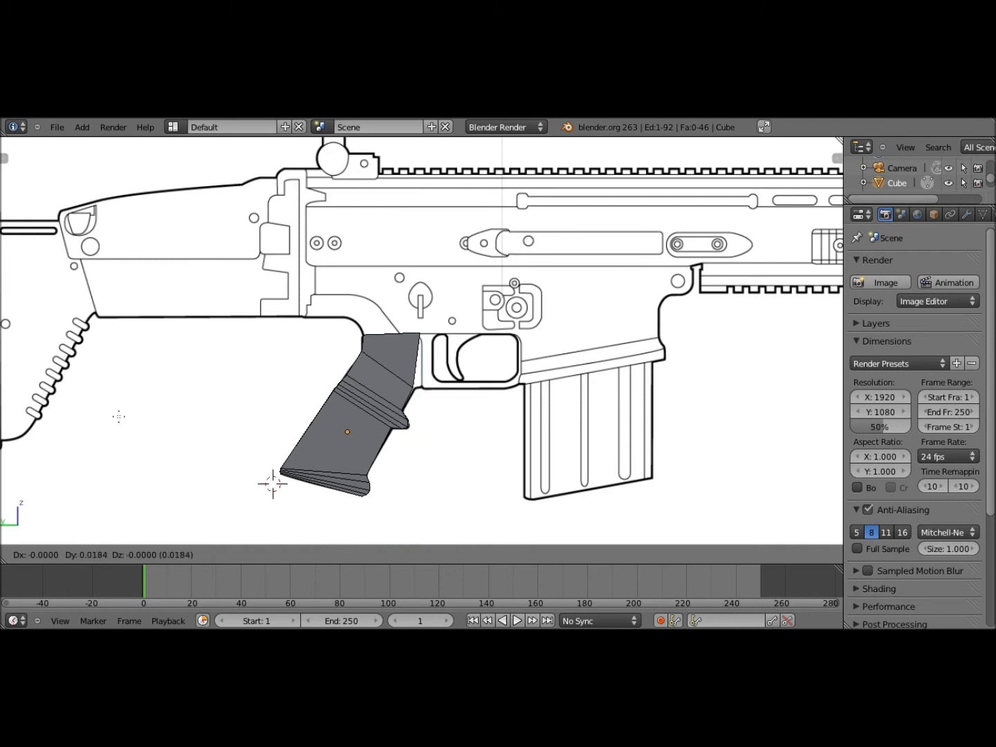
pyautogui.click(119, 417)
pyautogui.press('g')
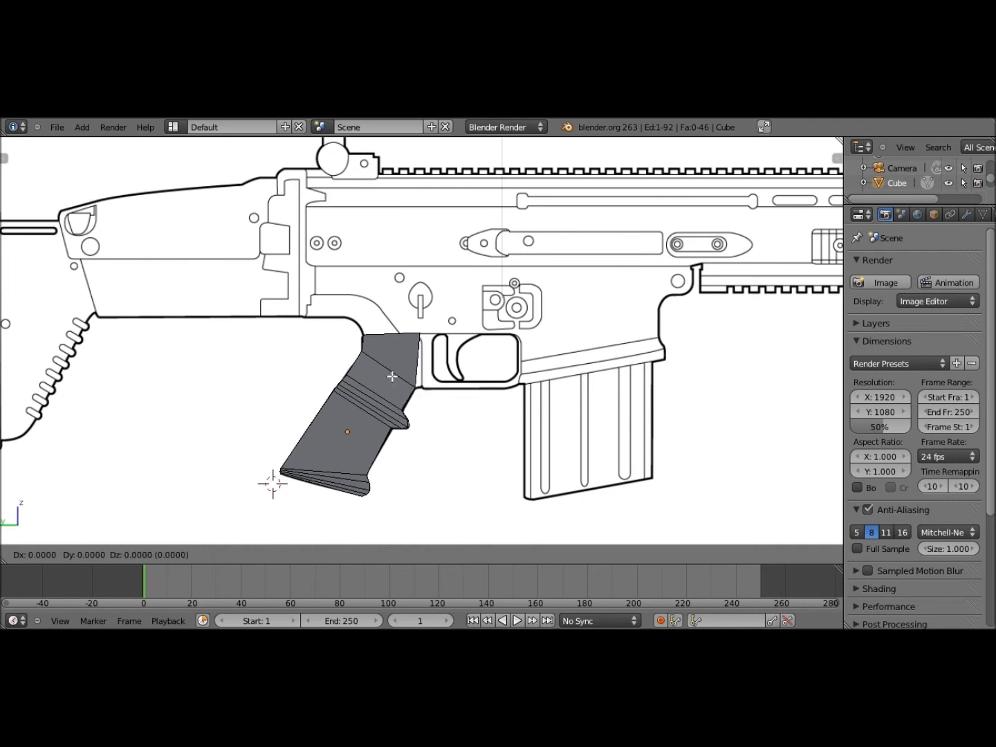
pyautogui.click(392, 377)
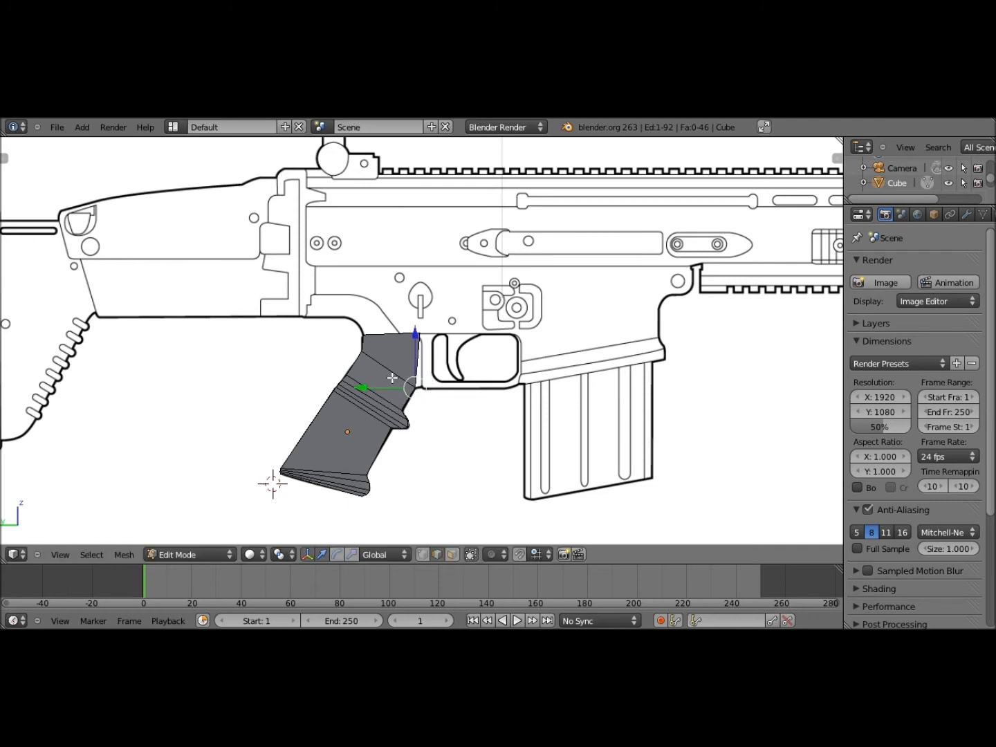
# Add a loop cut across the upper grip
pyautogui.scroll(4, 393, 376)
pyautogui.hotkey('ctrl', 'r')
pyautogui.click(413, 411)
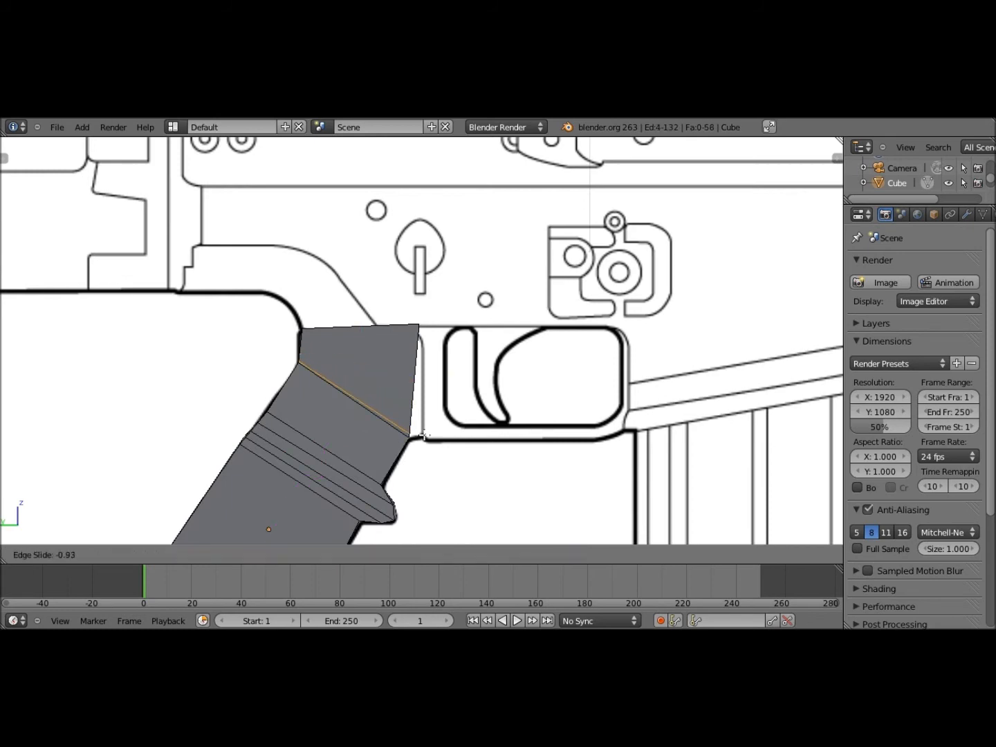
# Set the new loop's position and move the grip's front edge onto the trigger guard outline
pyautogui.click(424, 434)
pyautogui.moveTo(427, 435); pyautogui.dragTo(423, 433, button='middle')
pyautogui.rightClick(422, 433)
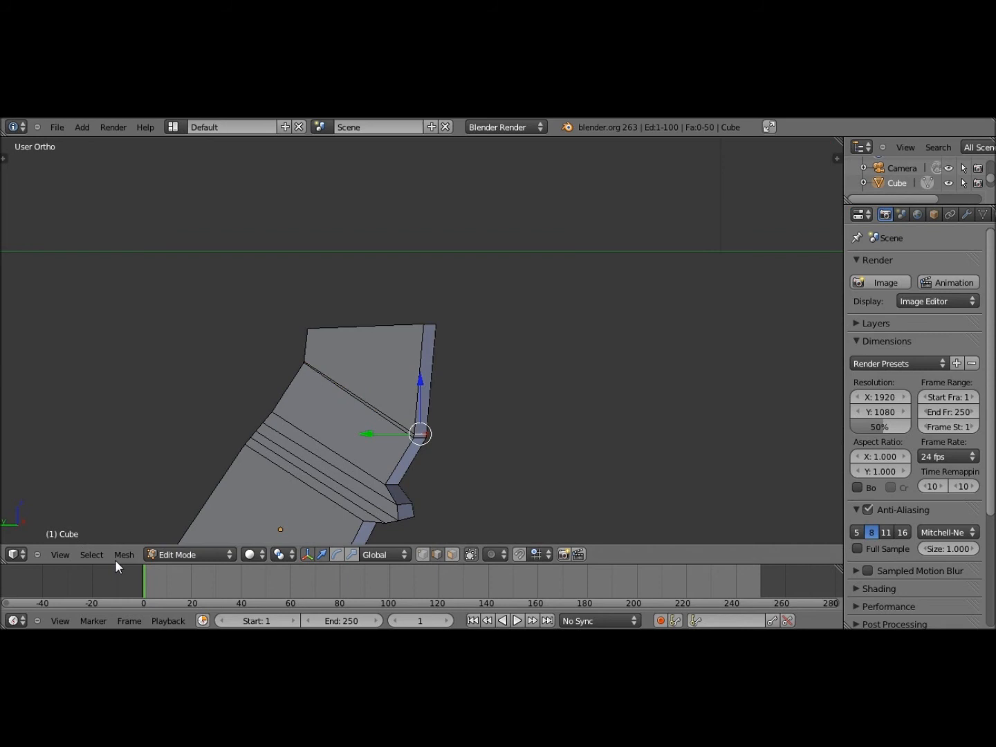
pyautogui.click(60, 555)
pyautogui.click(83, 414)
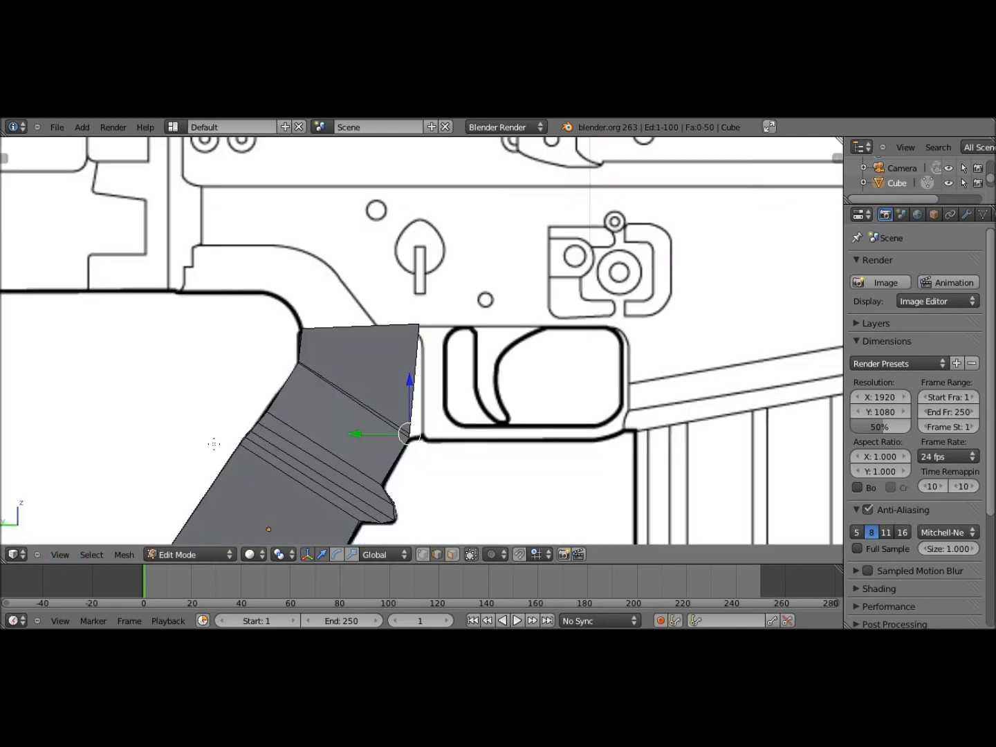
pyautogui.press('g')
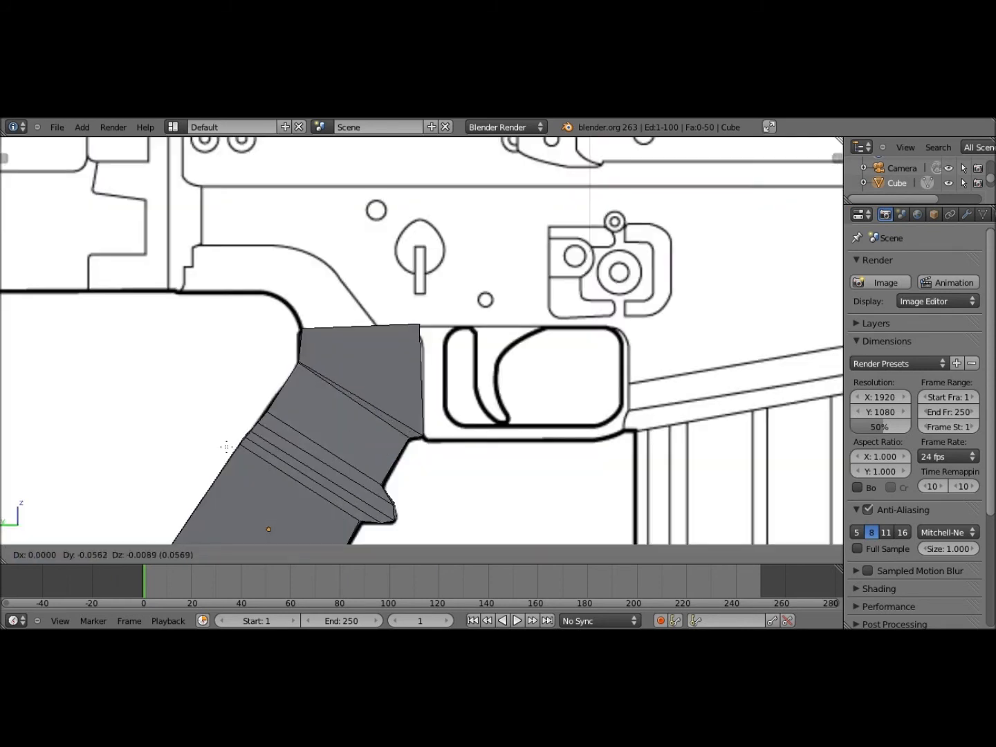
pyautogui.click(430, 317)
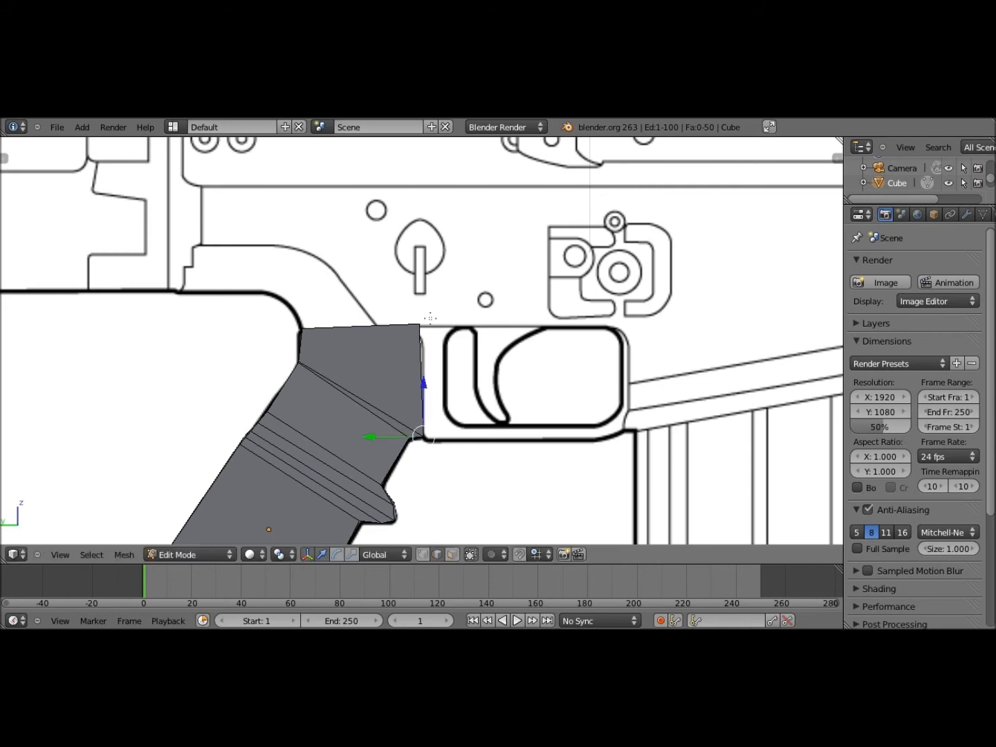
# In see-through side view, move the grip's top edge flush under the receiver line
pyautogui.moveTo(430, 318); pyautogui.dragTo(420, 329, button='middle')
pyautogui.rightClick(427, 316)
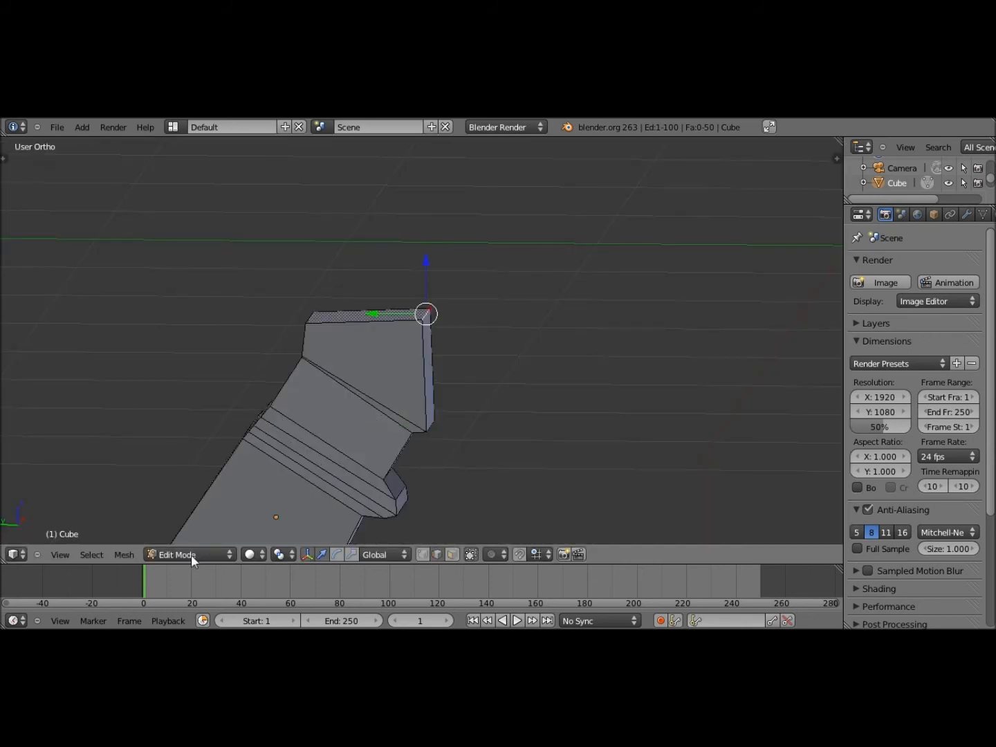
pyautogui.click(60, 555)
pyautogui.click(118, 417)
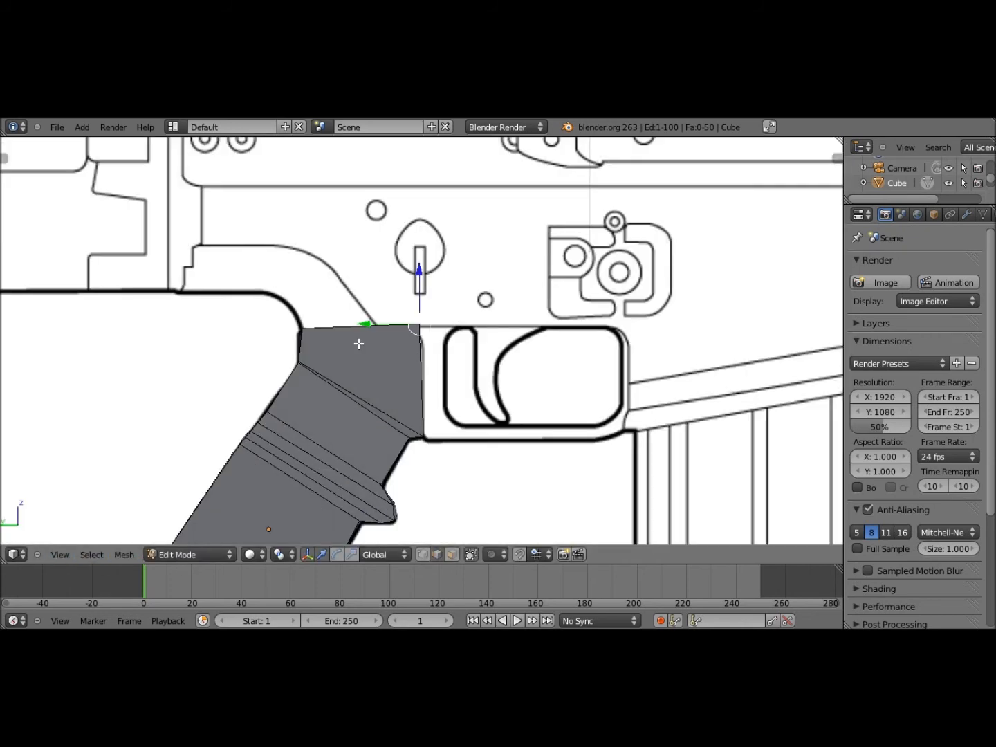
pyautogui.press('z')
pyautogui.press('g')
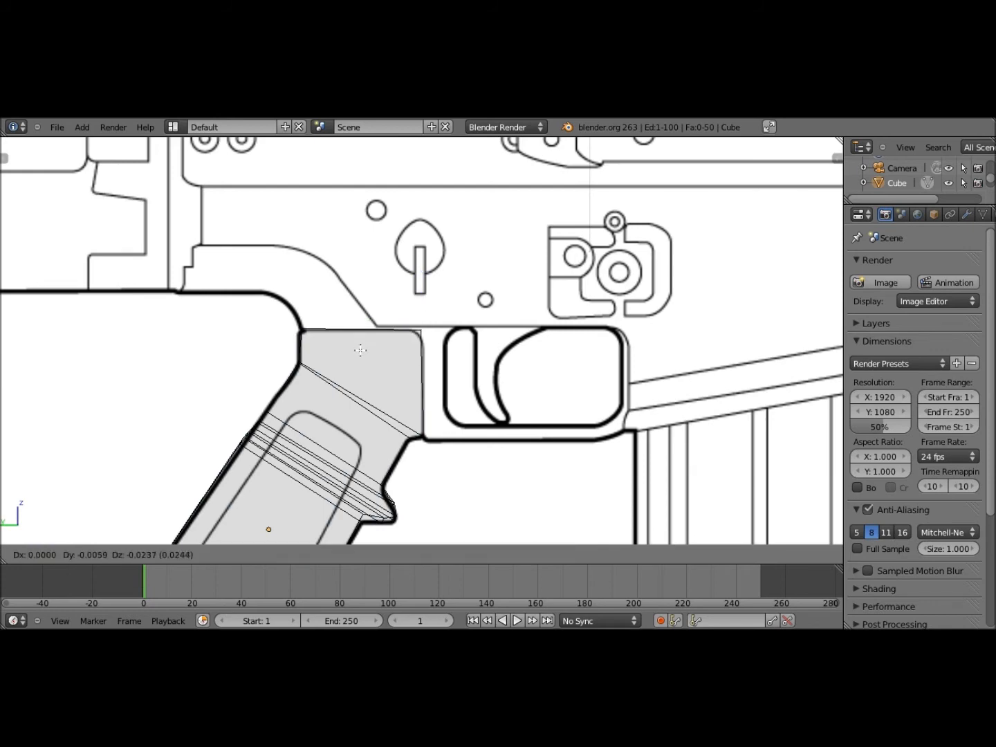
pyautogui.click(375, 301)
pyautogui.press('z')
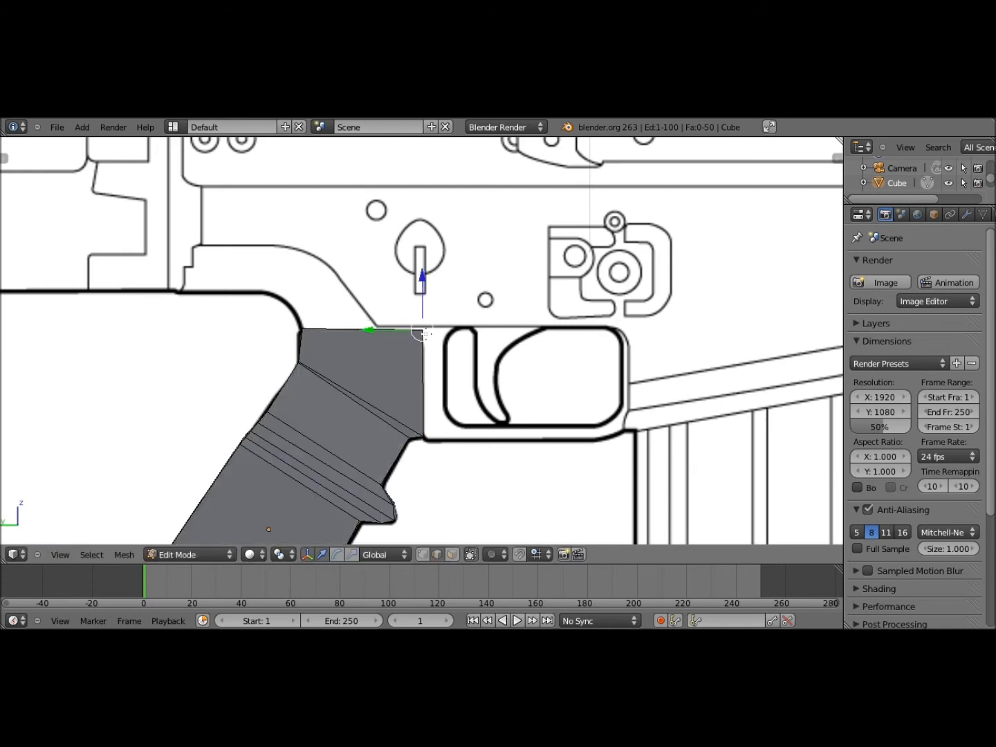
# Zoom to check the fit, then bring up the save-file browser with Ctrl+S
pyautogui.scroll(-4, 240, 510)
pyautogui.scroll(4, 270, 479)
pyautogui.scroll(-4, 218, 480)
pyautogui.scroll(4, 251, 460)
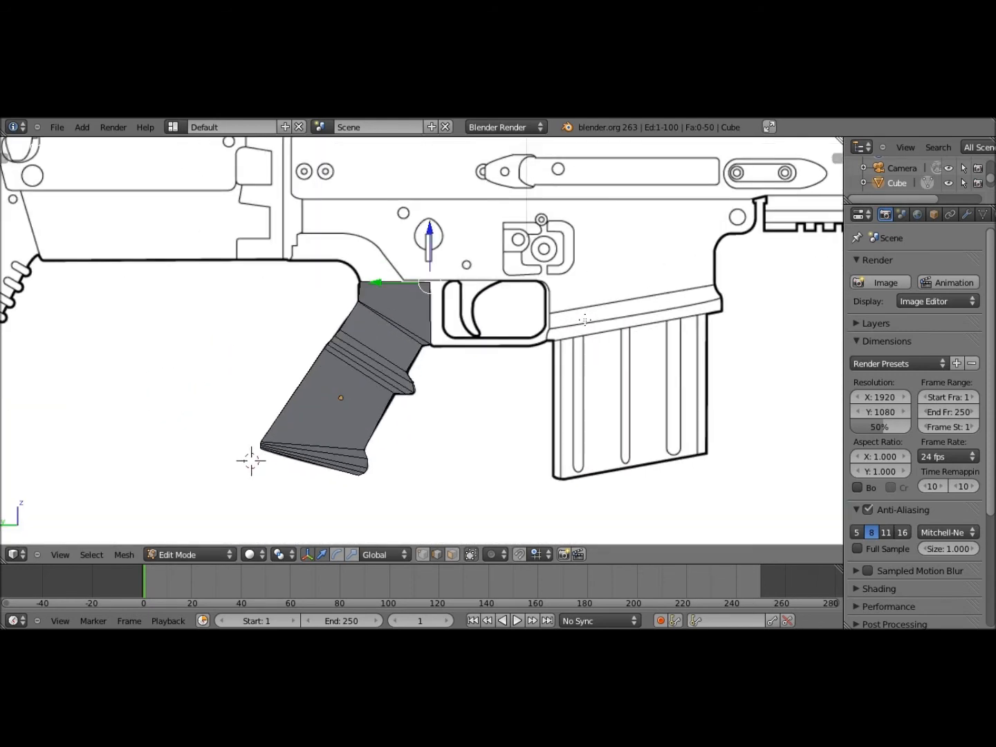
pyautogui.scroll(-4, 584, 320)
pyautogui.scroll(3, 413, 346)
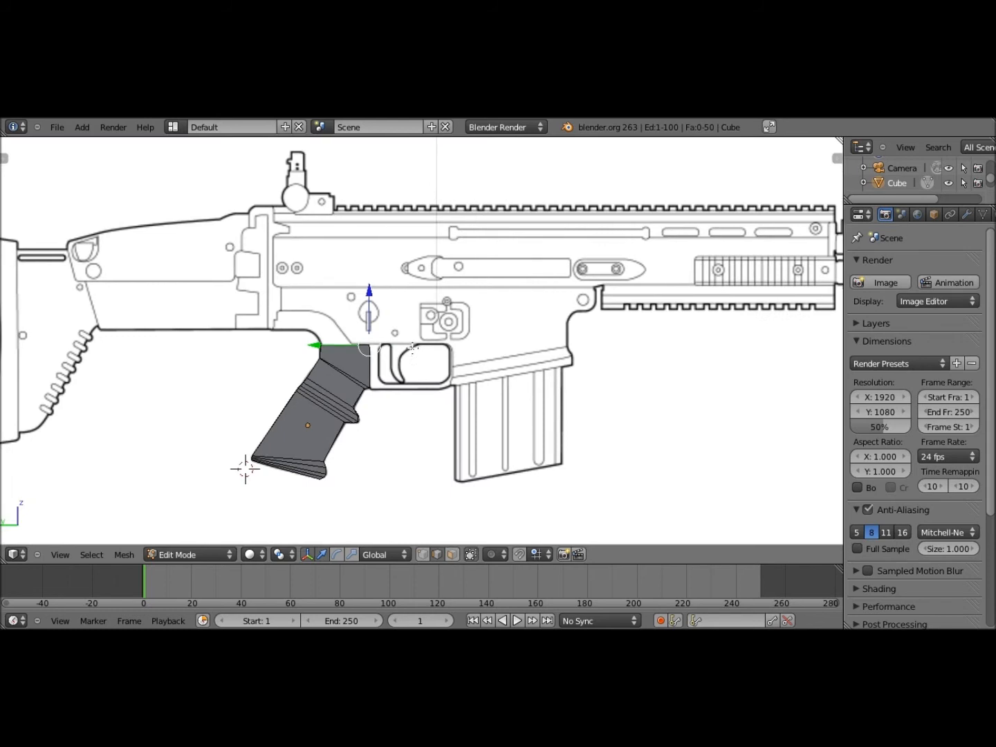
pyautogui.scroll(-4, 445, 320)
pyautogui.hotkey('ctrl', 's')
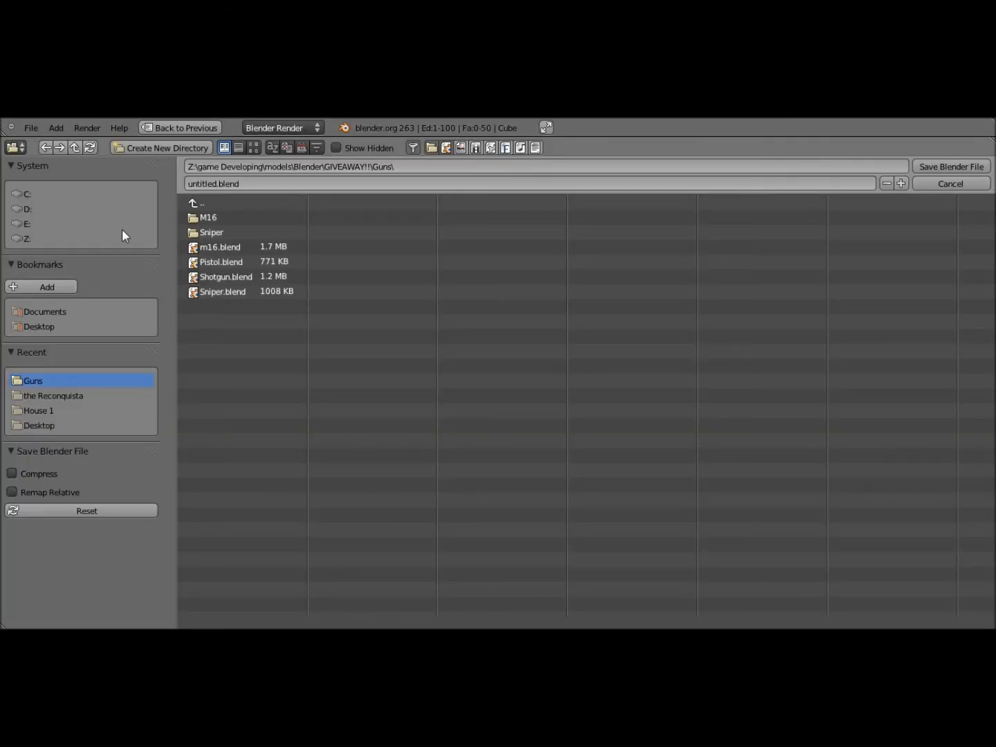
# Go to the Desktop folder and enter the file name Scar-H
pyautogui.click(61, 332)
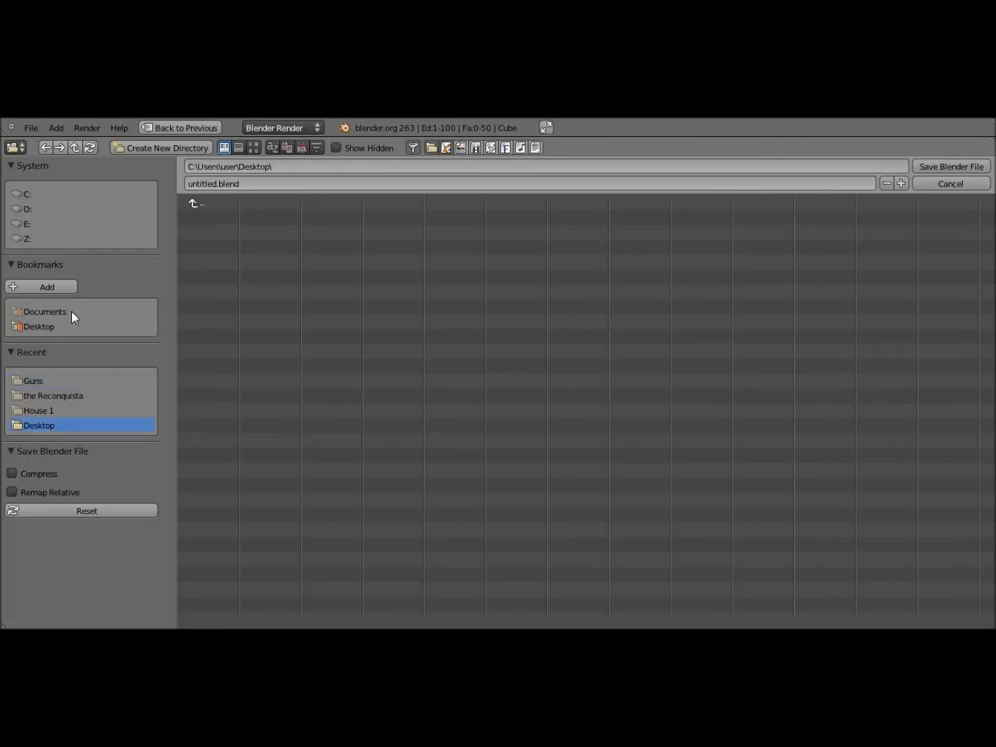
pyautogui.doubleClick(250, 182)
pyautogui.write('Scar-H')
# Save Scar-H to the Desktop and reframe the grip and receiver in the viewport
pyautogui.press('Return')
pyautogui.click(948, 166)
pyautogui.scroll(-3, 404, 361)
pyautogui.scroll(8, 415, 352)
pyautogui.scroll(-5, 420, 348)
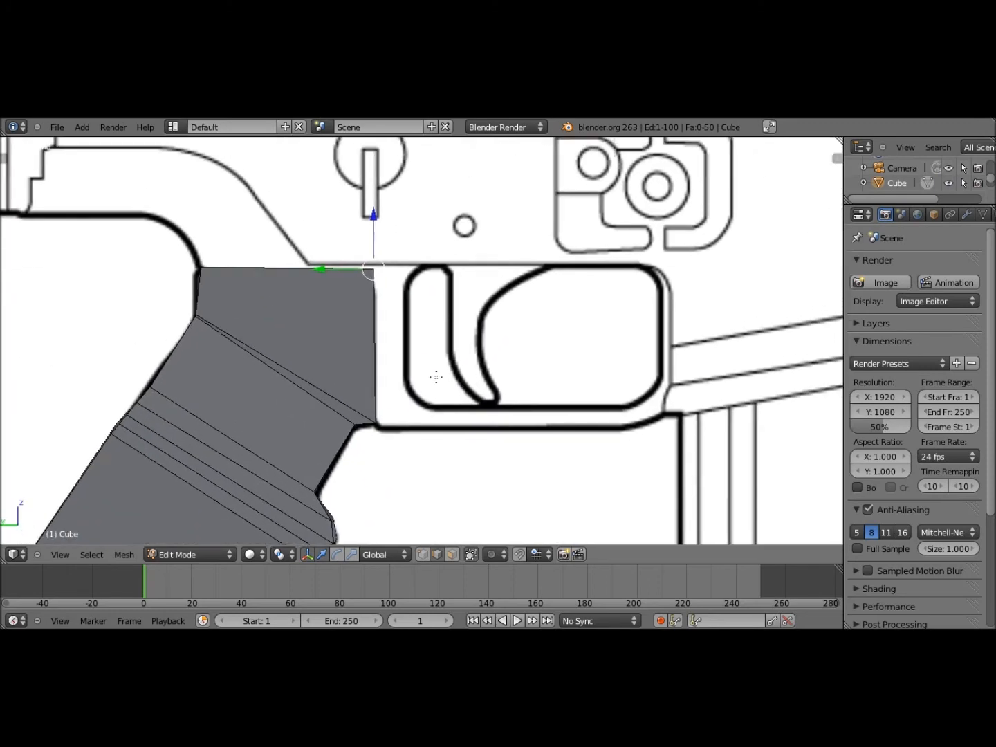
pyautogui.scroll(-6, 440, 365)
pyautogui.scroll(6, 436, 345)
pyautogui.scroll(-3, 421, 325)
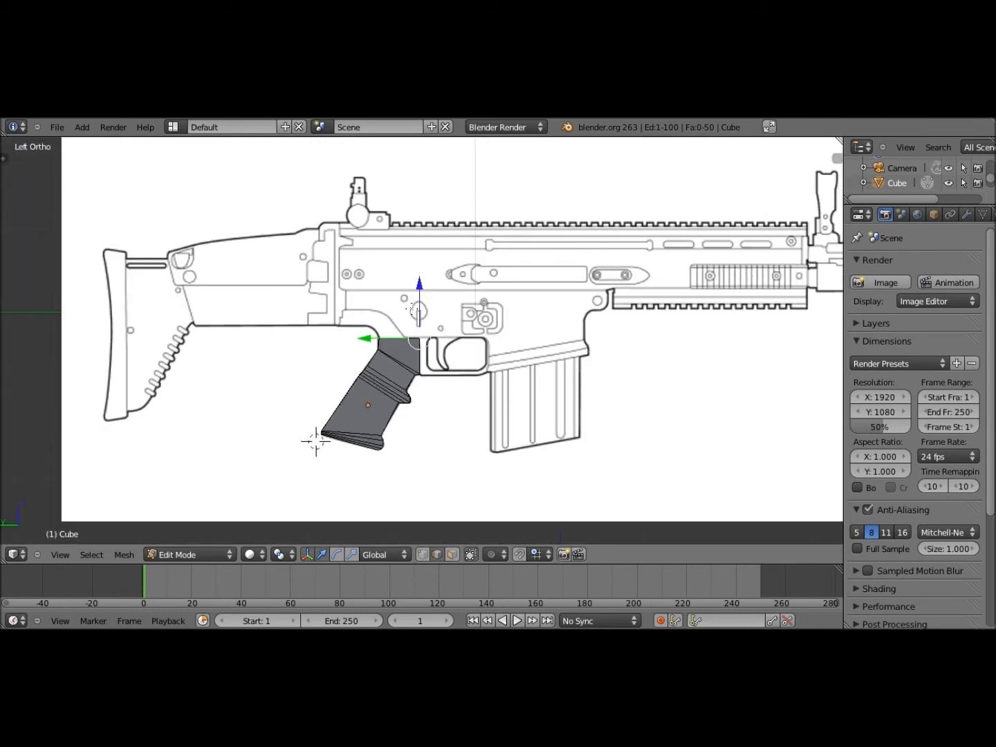
pyautogui.keyDown('shift'); pyautogui.moveTo(303, 271); pyautogui.dragTo(289, 328, button='middle'); pyautogui.keyUp('shift')
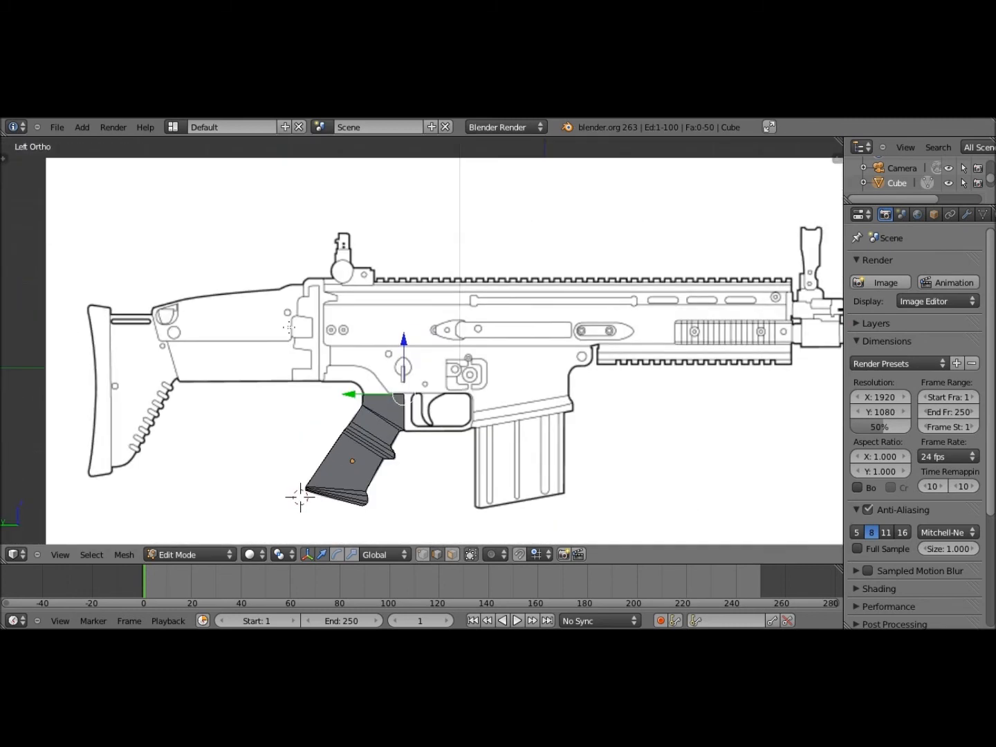
pyautogui.moveTo(290, 327)
pyautogui.keyDown('shift'); pyautogui.mouseDown(button='middle')
pyautogui.moveTo(182, 298)
pyautogui.moveTo(277, 309)
pyautogui.mouseUp(button='middle'); pyautogui.keyUp('shift')
pyautogui.scroll(5, 277, 308)
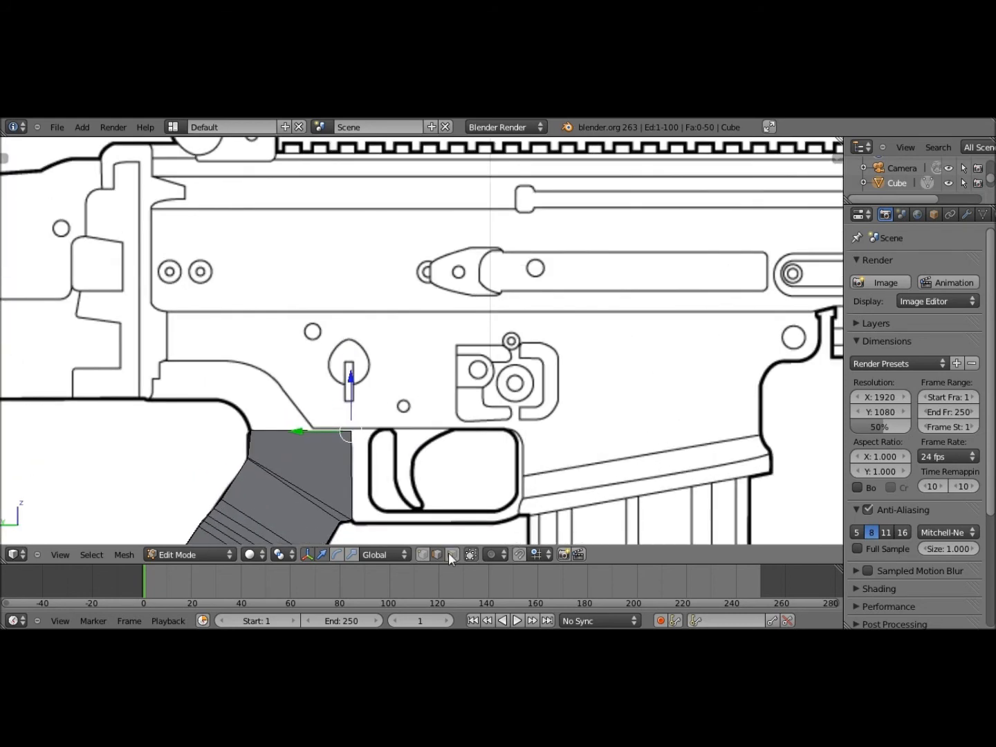
# Switch to face selection and frame the grip and receiver in the left side view
pyautogui.click(451, 554)
pyautogui.moveTo(285, 447); pyautogui.dragTo(199, 547, button='middle')
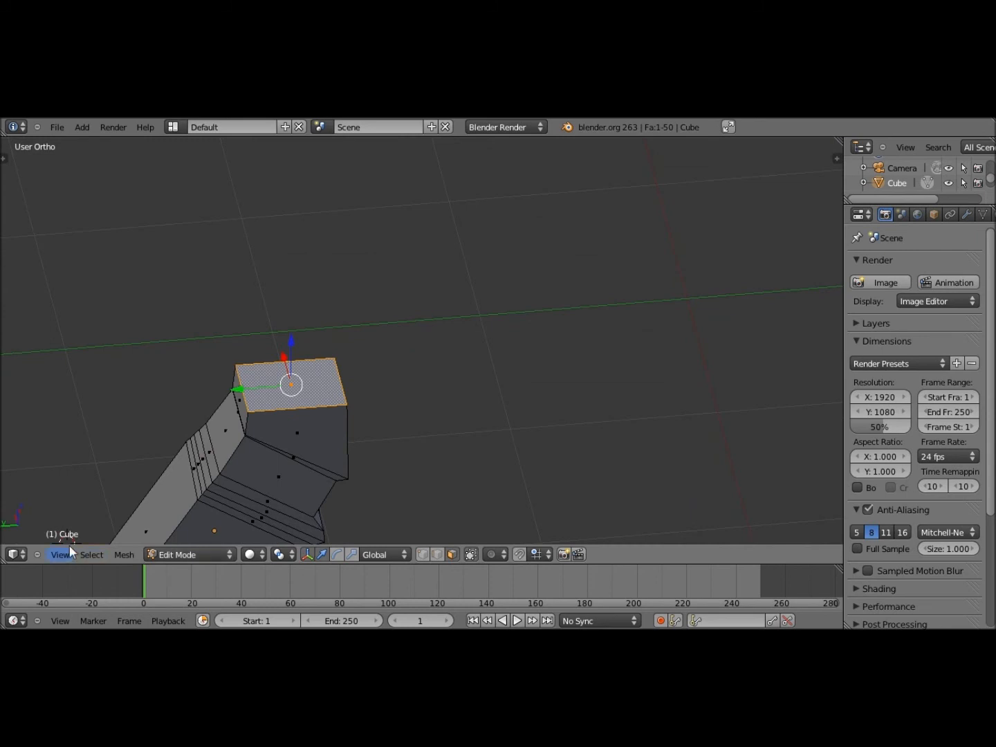
pyautogui.click(69, 548)
pyautogui.click(95, 413)
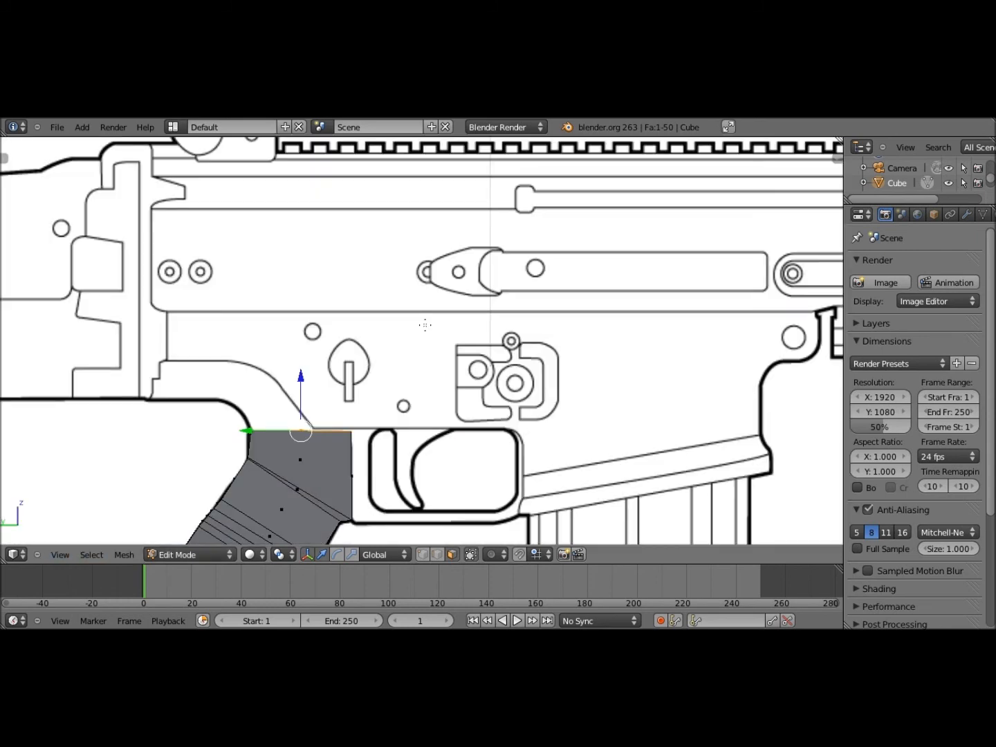
pyautogui.keyDown('shift'); pyautogui.moveTo(198, 298); pyautogui.dragTo(282, 358, button='middle'); pyautogui.keyUp('shift')
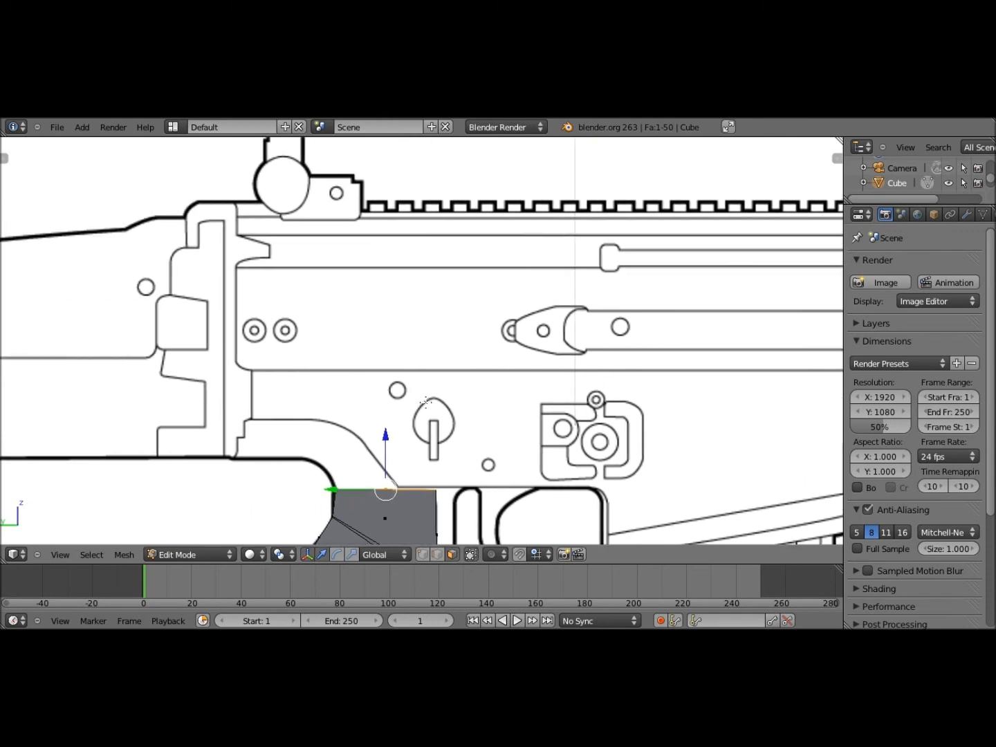
pyautogui.scroll(-6, 426, 400)
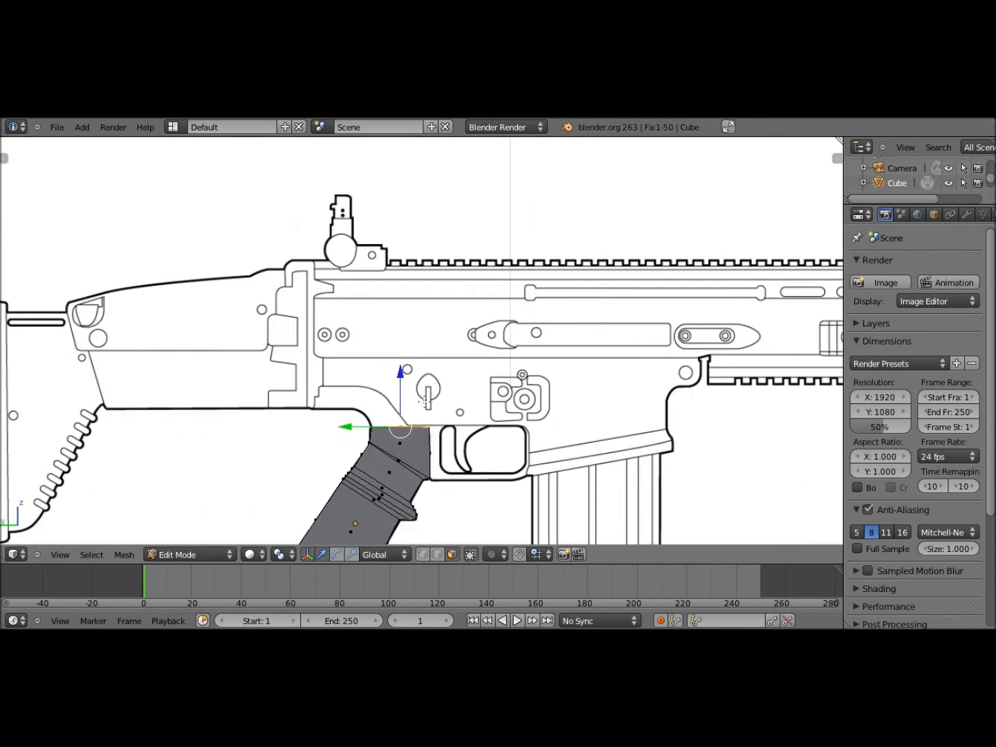
pyautogui.scroll(5, 461, 405)
pyautogui.scroll(1, 461, 405)
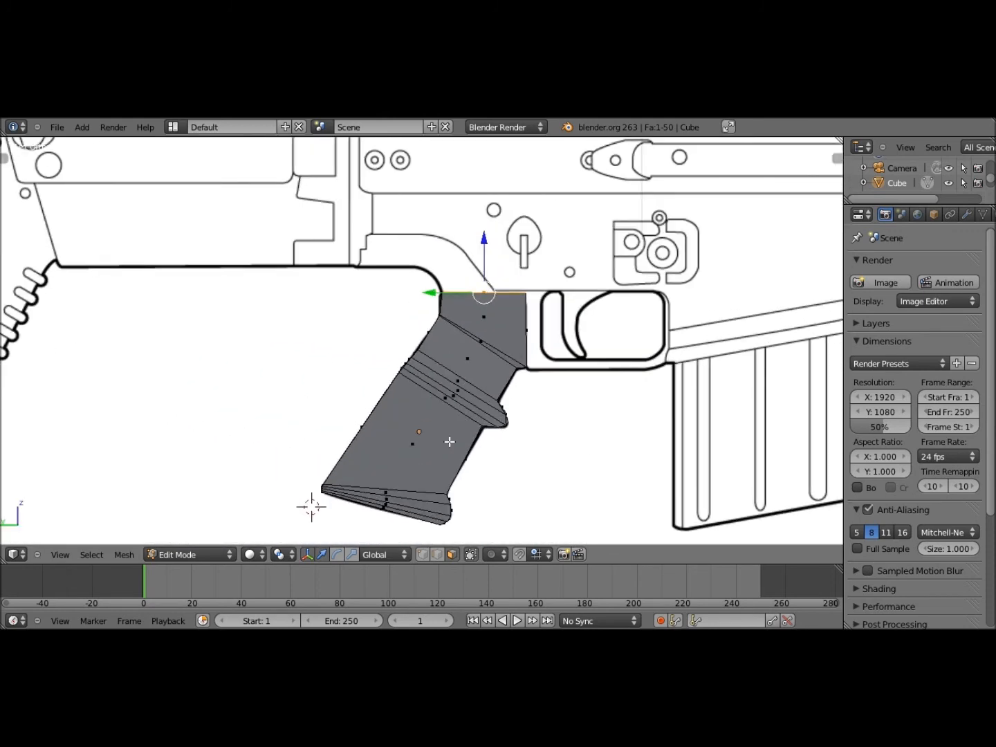
# Extrude the grip's top face straight up about 1.29 units to the receiver's top rail
pyautogui.press('z')
pyautogui.scroll(5, 449, 442)
pyautogui.keyDown('shift'); pyautogui.moveTo(355, 538); pyautogui.dragTo(455, 334, button='middle'); pyautogui.keyUp('shift')
pyautogui.scroll(-6, 455, 335)
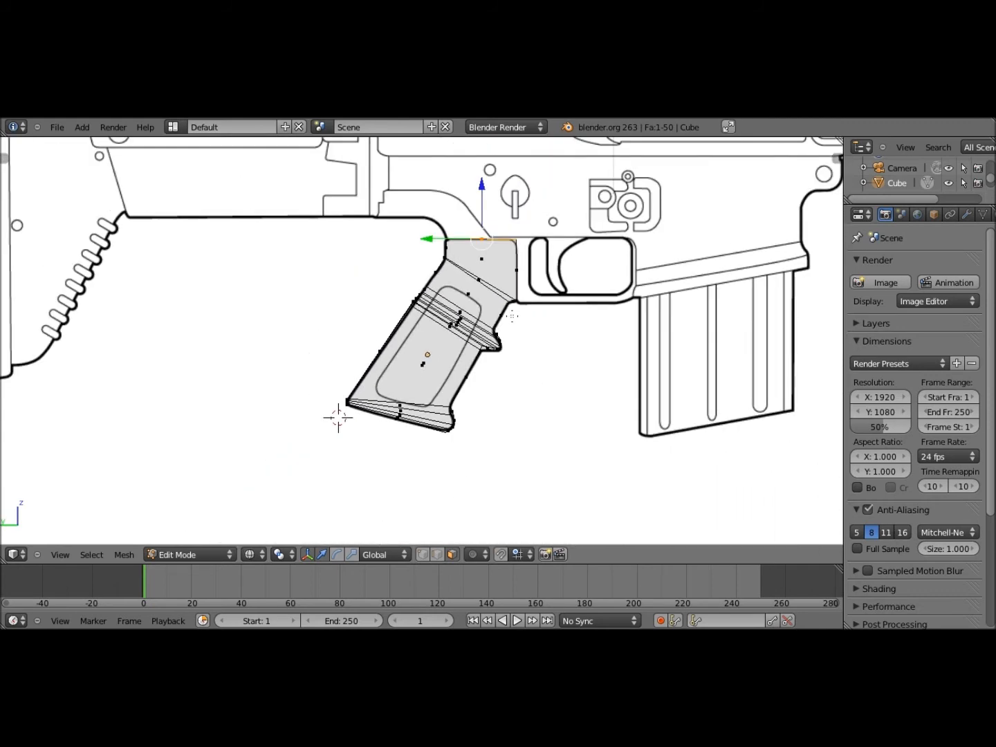
pyautogui.keyDown('shift'); pyautogui.moveTo(338, 411); pyautogui.dragTo(327, 466, button='middle'); pyautogui.keyUp('shift')
pyautogui.keyDown('shift'); pyautogui.moveTo(491, 393); pyautogui.dragTo(479, 446, button='middle'); pyautogui.keyUp('shift')
pyautogui.press('z')
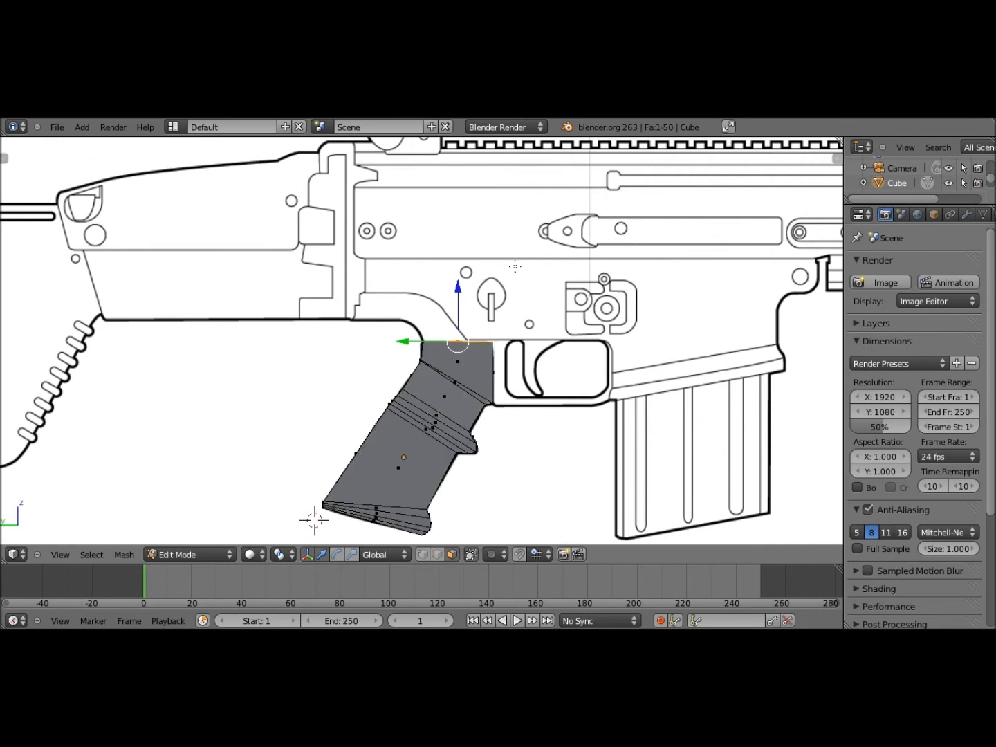
pyautogui.keyDown('shift'); pyautogui.moveTo(514, 321); pyautogui.dragTo(511, 375, button='middle'); pyautogui.keyUp('shift')
pyautogui.press('e')
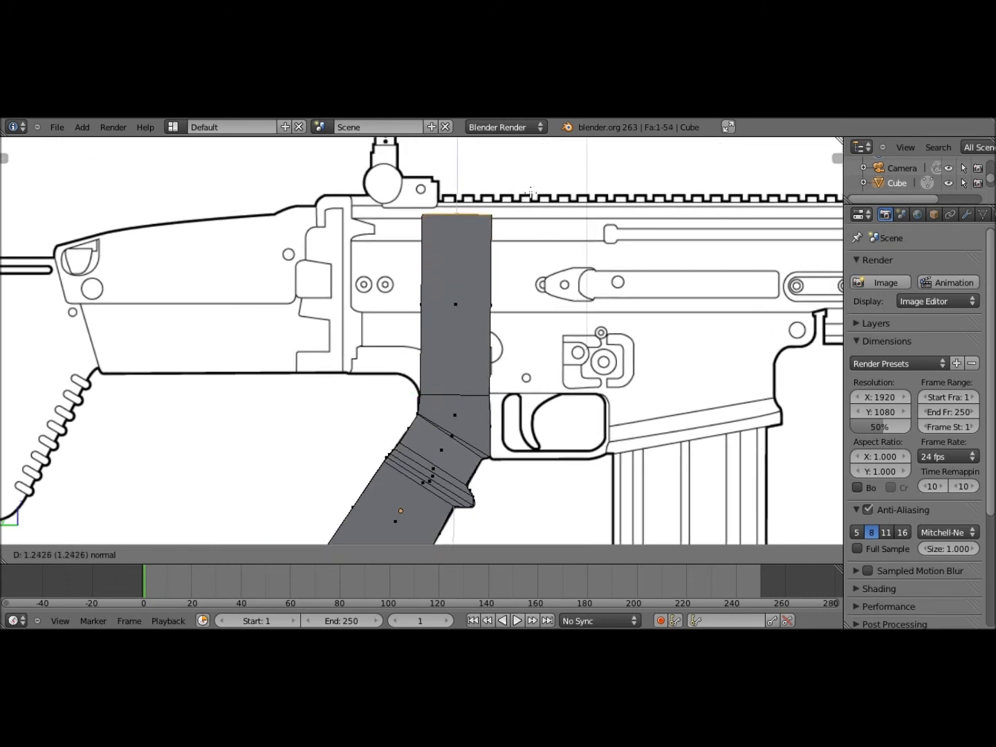
pyautogui.click(484, 281)
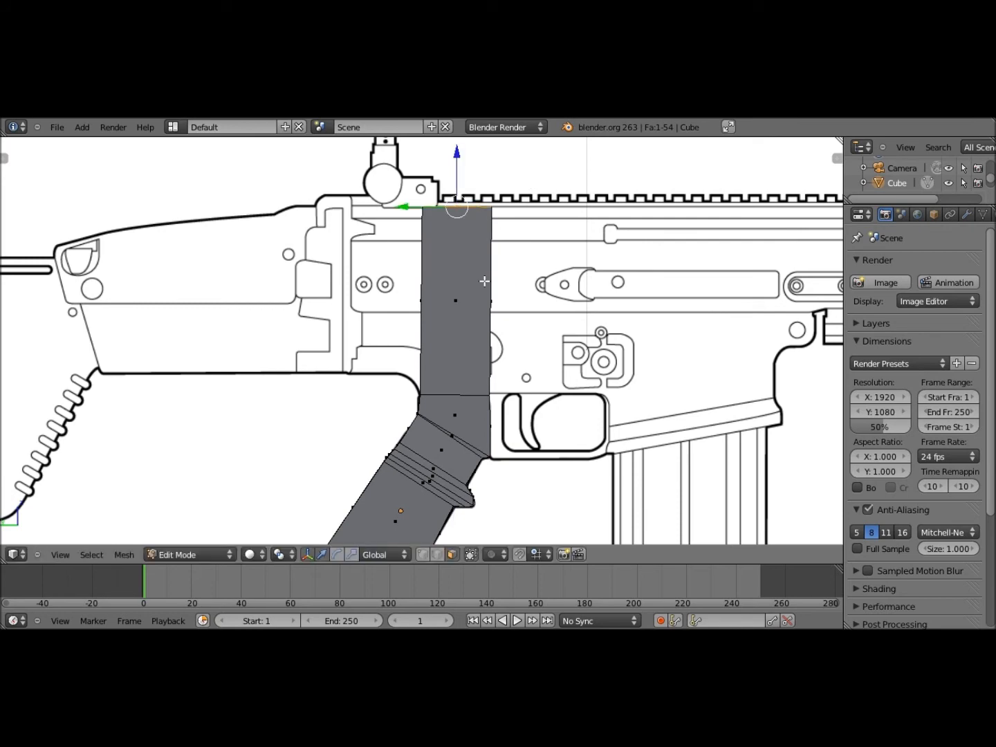
pyautogui.scroll(-4, 484, 281)
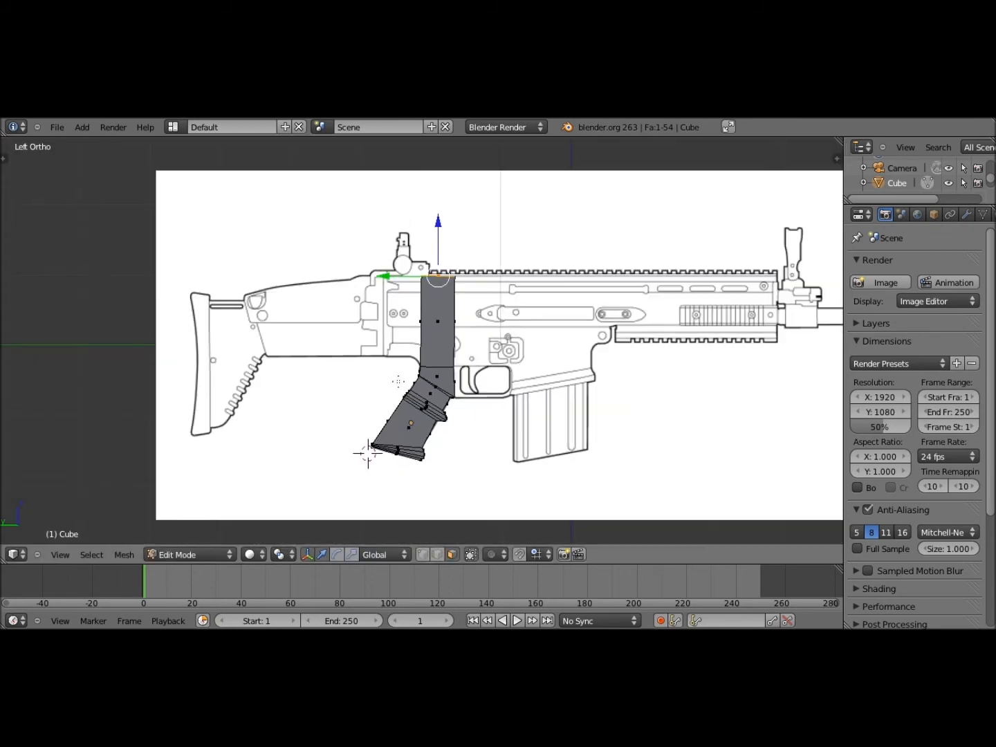
# Extrude the strip's narrow side face back to the receiver's rear edge in side view
pyautogui.scroll(5, 398, 382)
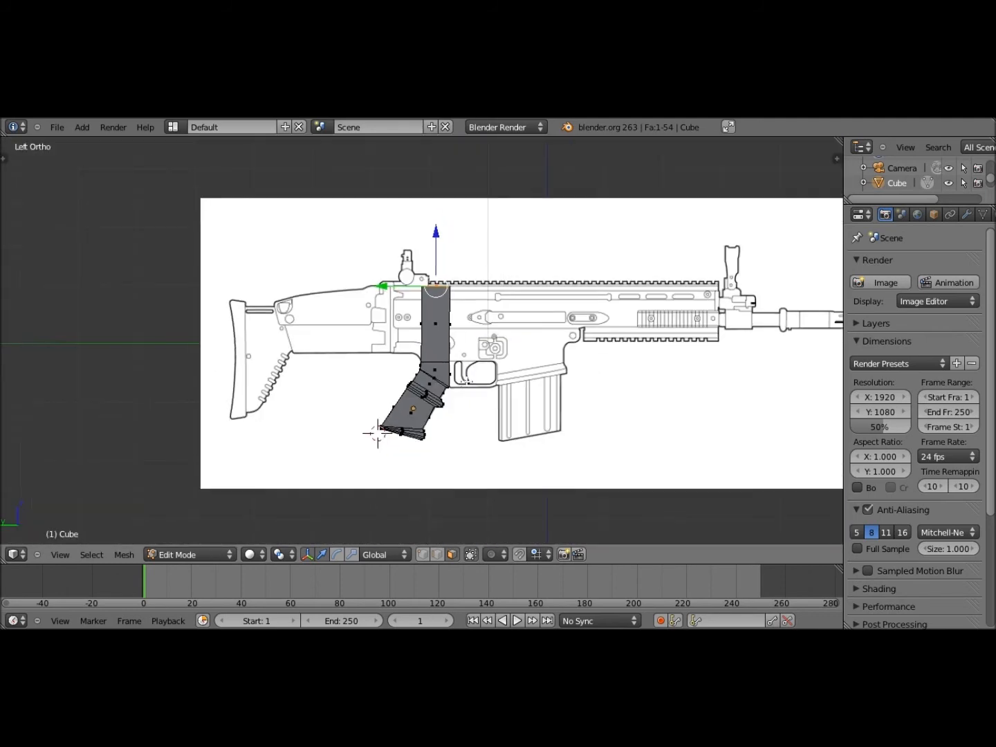
pyautogui.keyDown('shift'); pyautogui.moveTo(454, 141); pyautogui.dragTo(407, 383, button='middle'); pyautogui.keyUp('shift')
pyautogui.moveTo(410, 364); pyautogui.dragTo(477, 356, button='middle')
pyautogui.rightClick(352, 345)
pyautogui.click(62, 555)
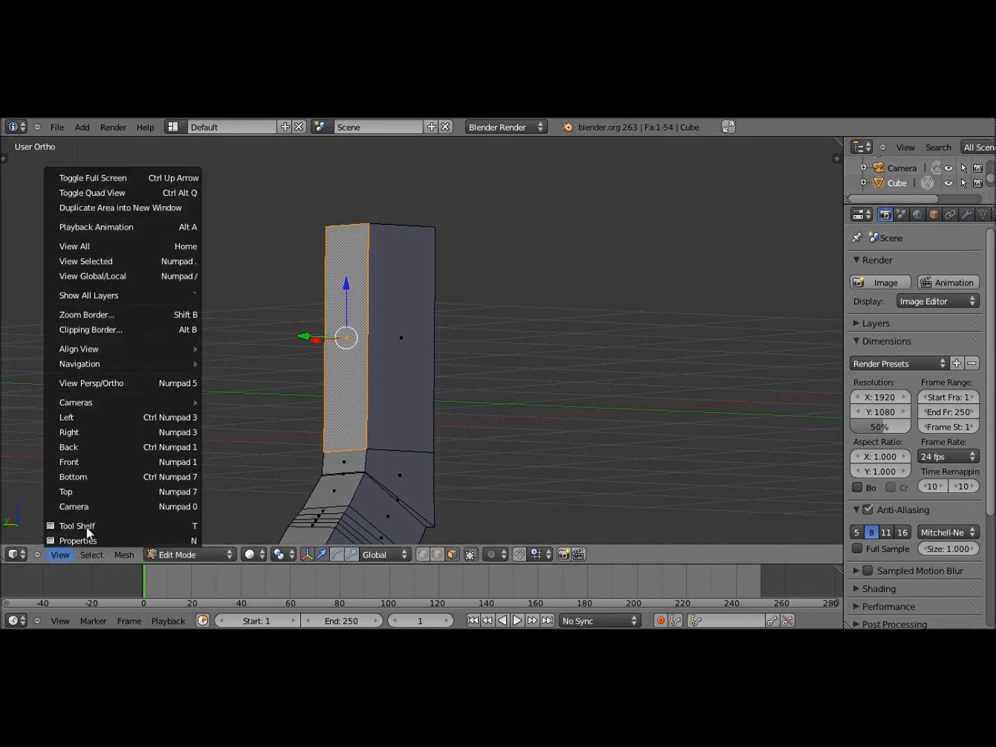
pyautogui.click(106, 417)
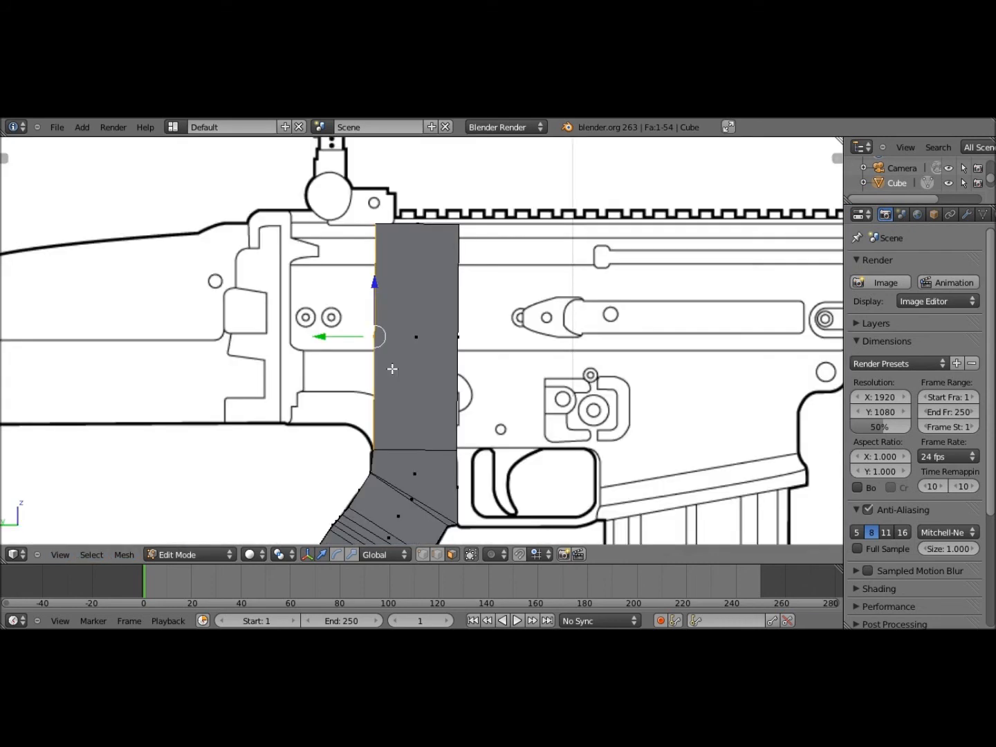
pyautogui.press('e')
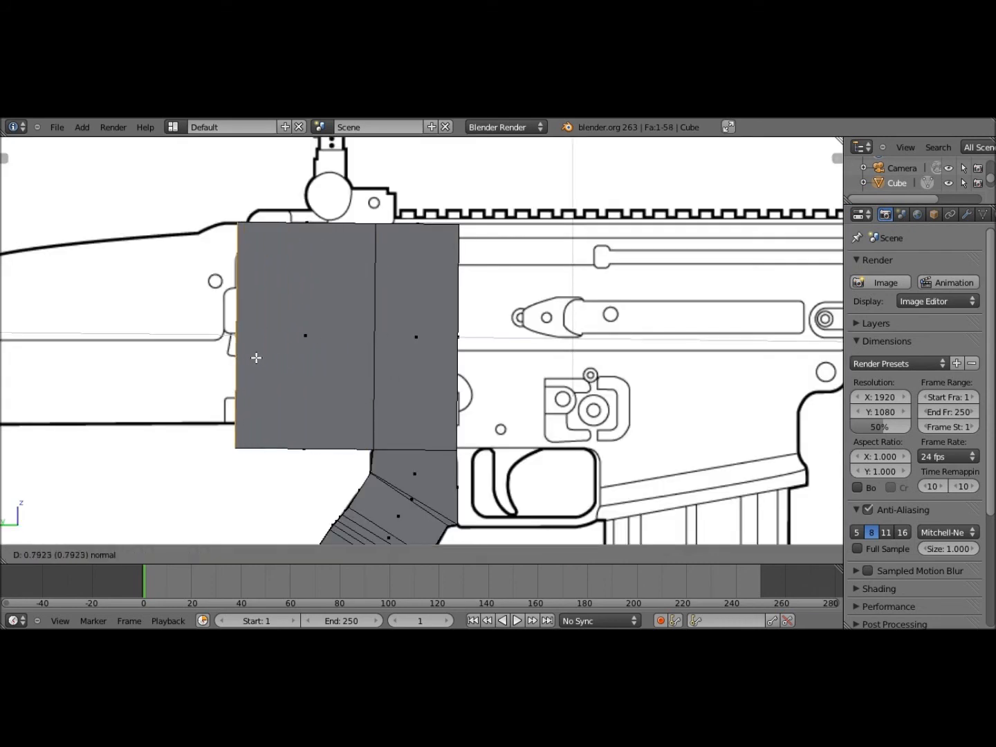
pyautogui.click(333, 396)
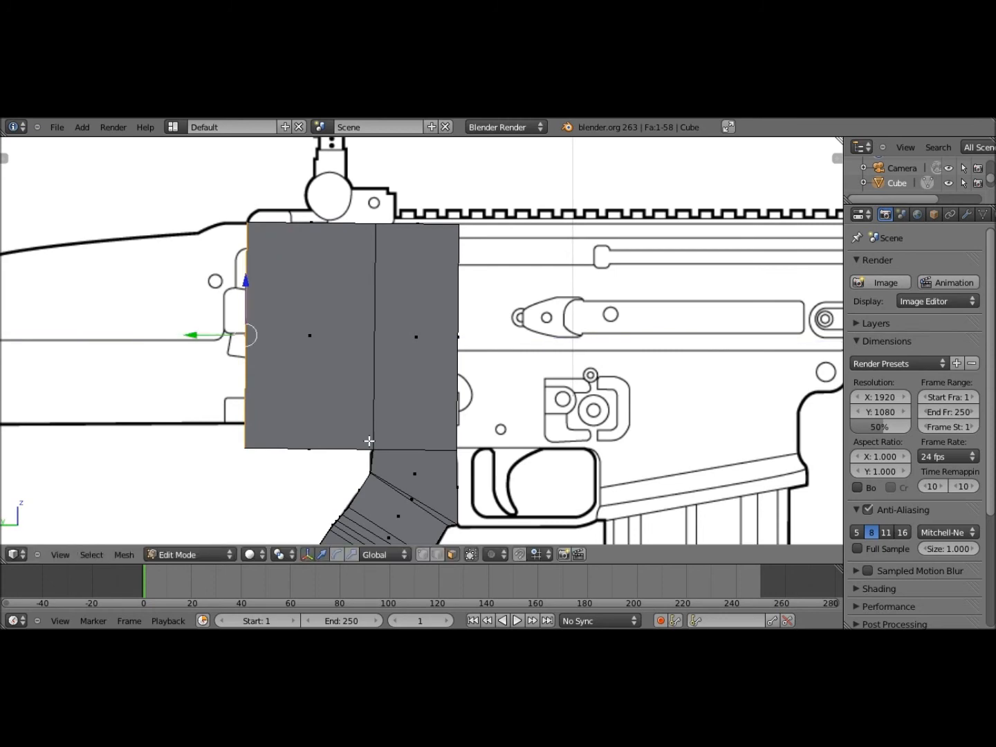
# Show the block see-through over the blueprint and start a vertical loop cut
pyautogui.press('z')
pyautogui.moveTo(383, 466)
pyautogui.keyDown('shift'); pyautogui.mouseDown(button='middle')
pyautogui.moveTo(402, 413)
pyautogui.moveTo(388, 447)
pyautogui.moveTo(395, 369)
pyautogui.mouseUp(button='middle'); pyautogui.keyUp('shift')
pyautogui.scroll(5, 403, 414)
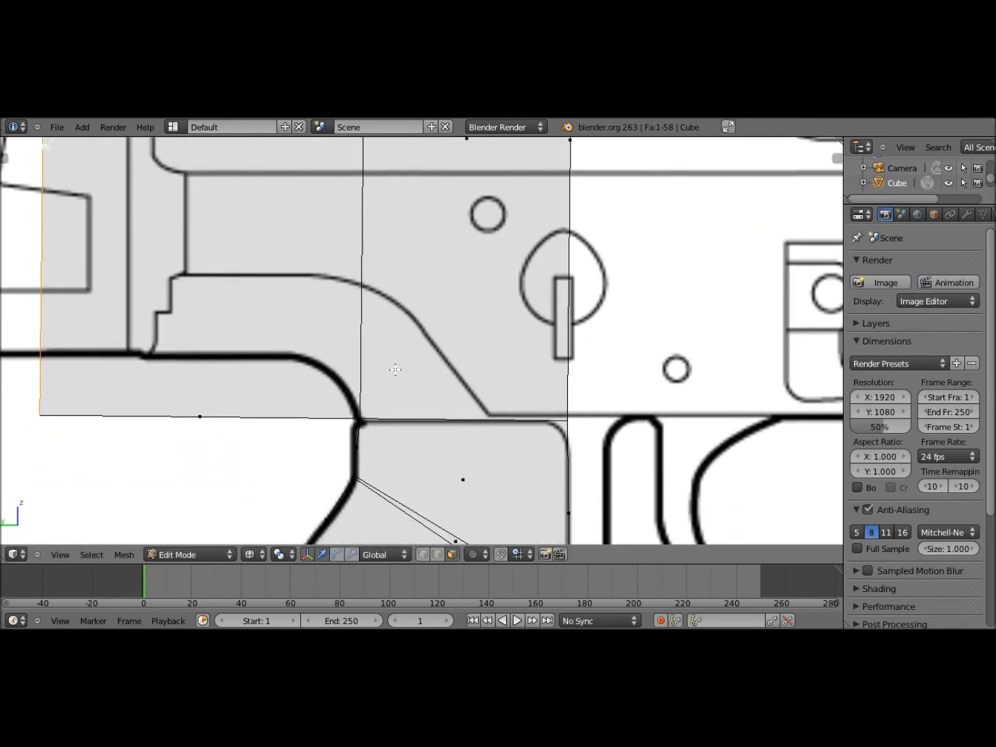
pyautogui.scroll(-6, 395, 369)
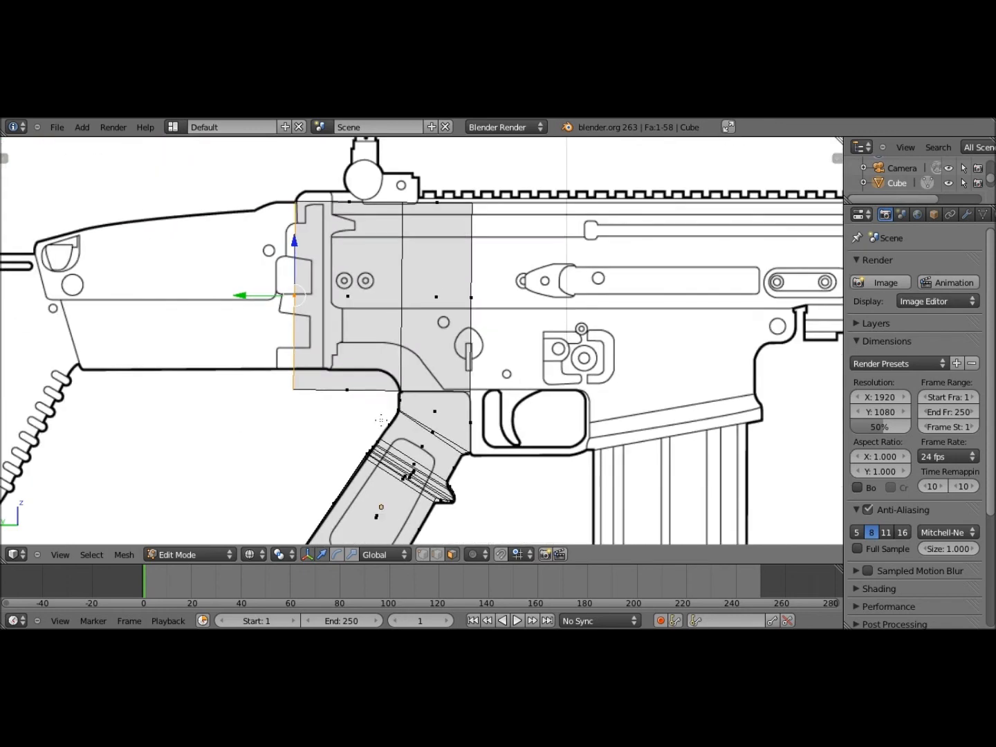
pyautogui.keyDown('shift'); pyautogui.moveTo(381, 420); pyautogui.dragTo(378, 454, button='middle'); pyautogui.keyUp('shift')
pyautogui.scroll(4, 282, 396)
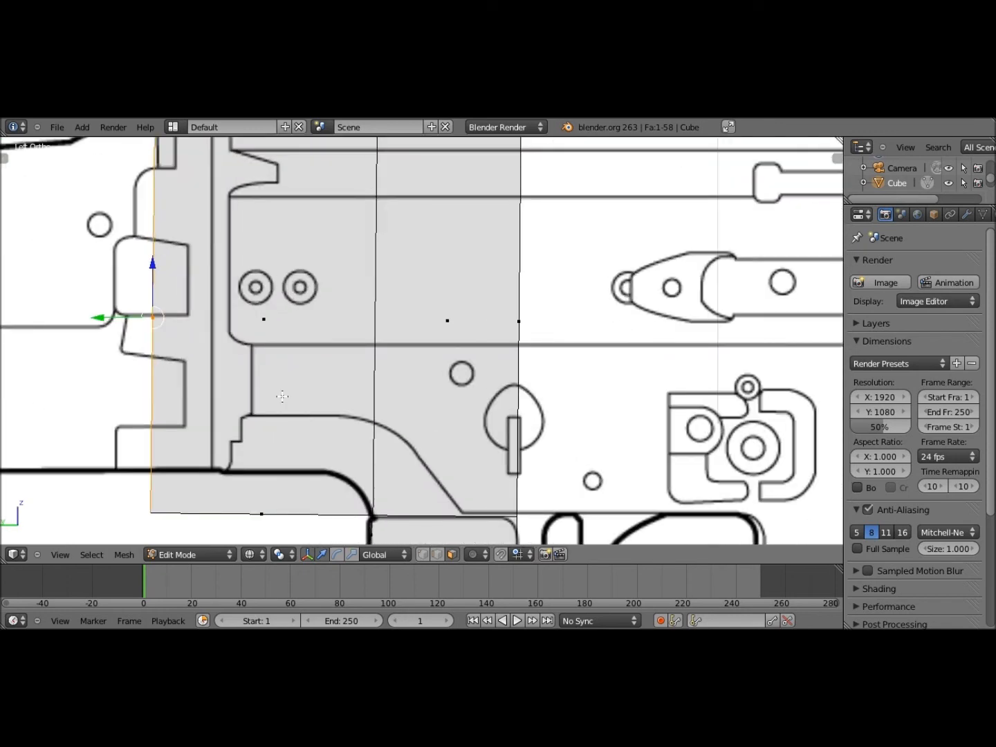
pyautogui.hotkey('ctrl', 'r')
# Place the vertical loop across the receiver, slid about -0.63 toward the grip curve
pyautogui.click(325, 498)
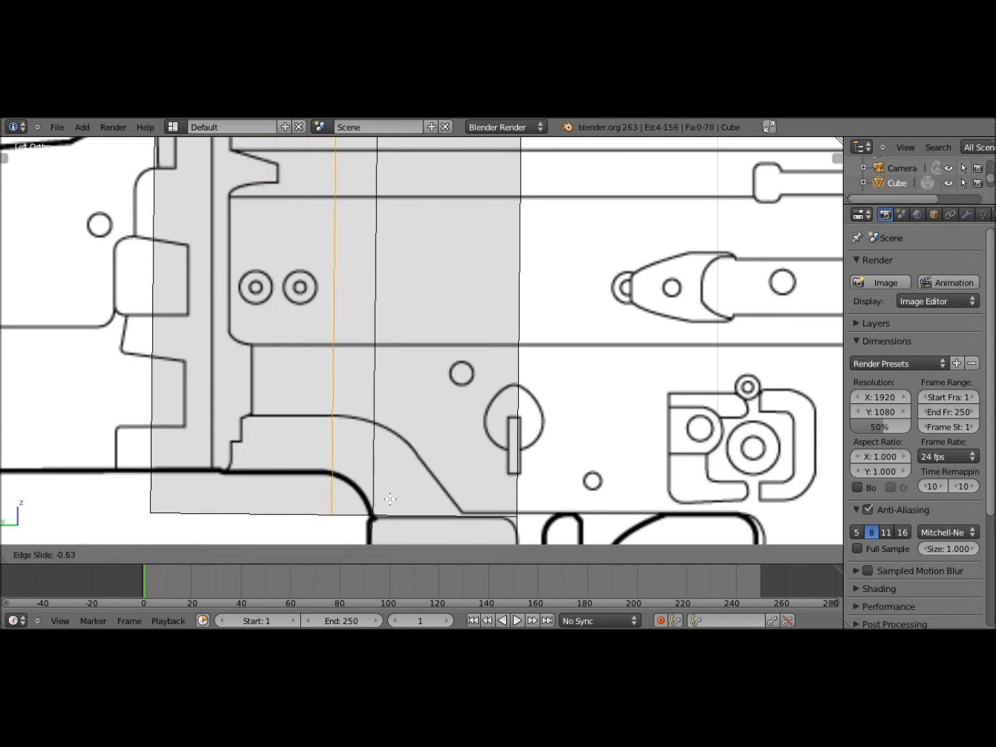
pyautogui.click(341, 468)
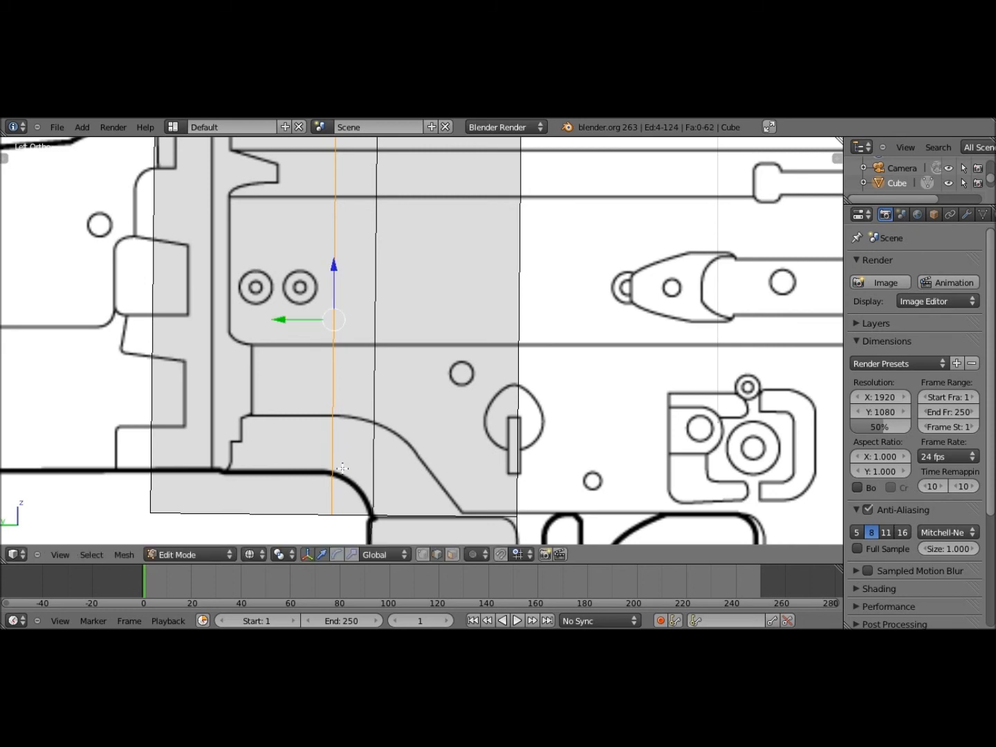
pyautogui.press('z')
# Move the block's narrow bottom face down onto the blueprint's lower line
pyautogui.click(447, 556)
pyautogui.keyDown('shift'); pyautogui.moveTo(361, 463); pyautogui.dragTo(365, 418, button='middle'); pyautogui.keyUp('shift')
pyautogui.rightClick(305, 457)
pyautogui.rightClick(270, 483)
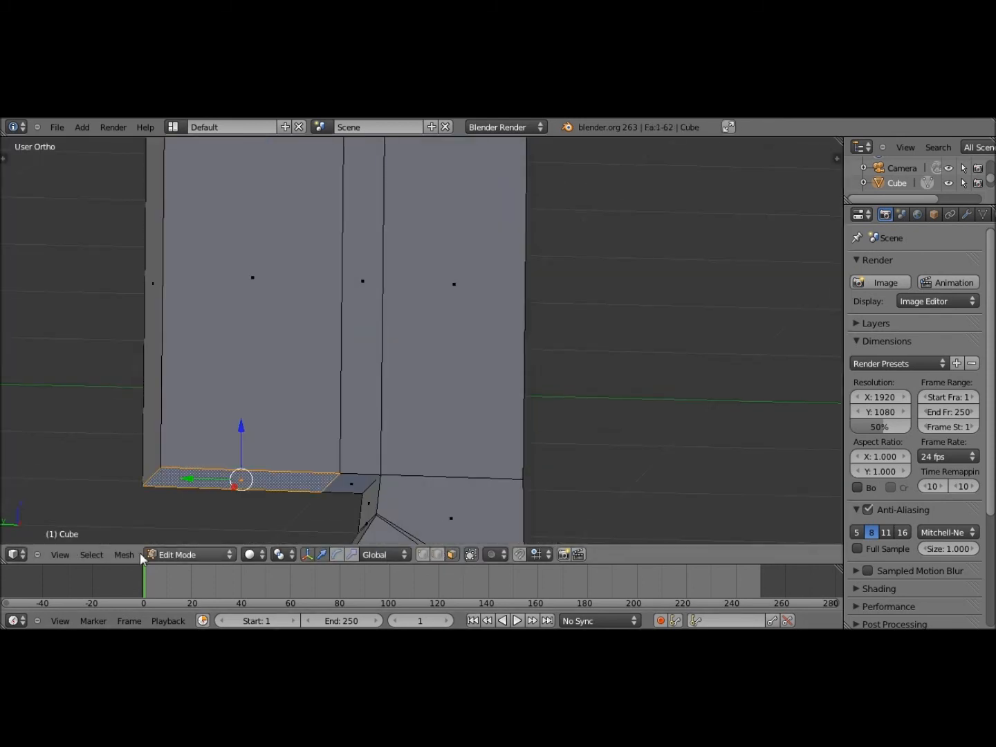
pyautogui.click(60, 554)
pyautogui.click(107, 426)
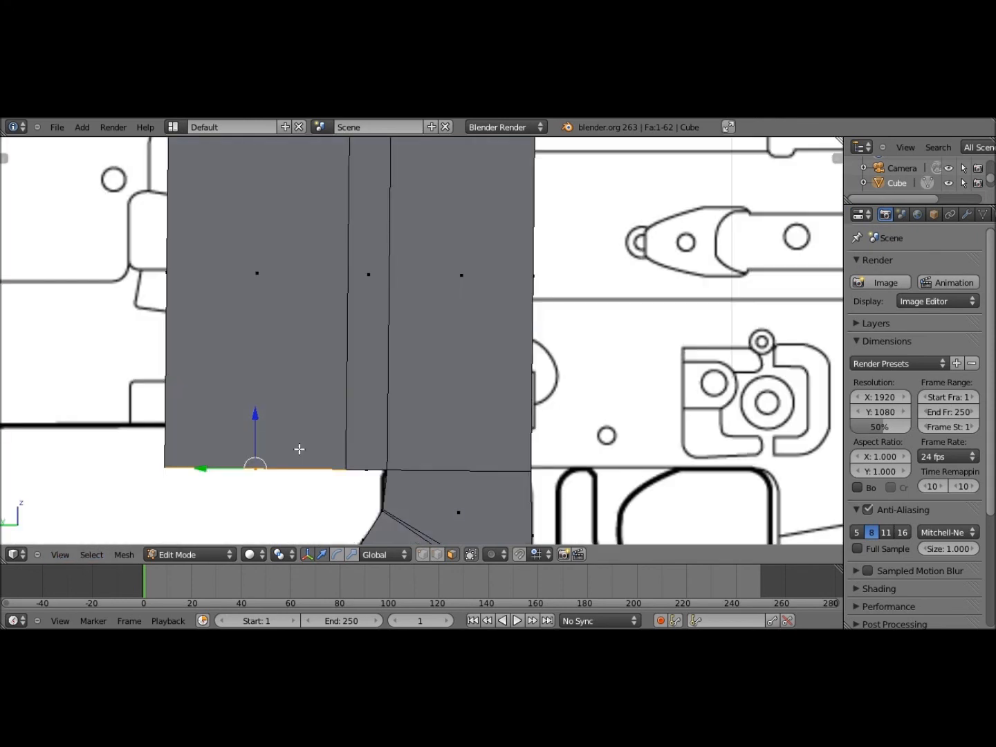
pyautogui.press('g')
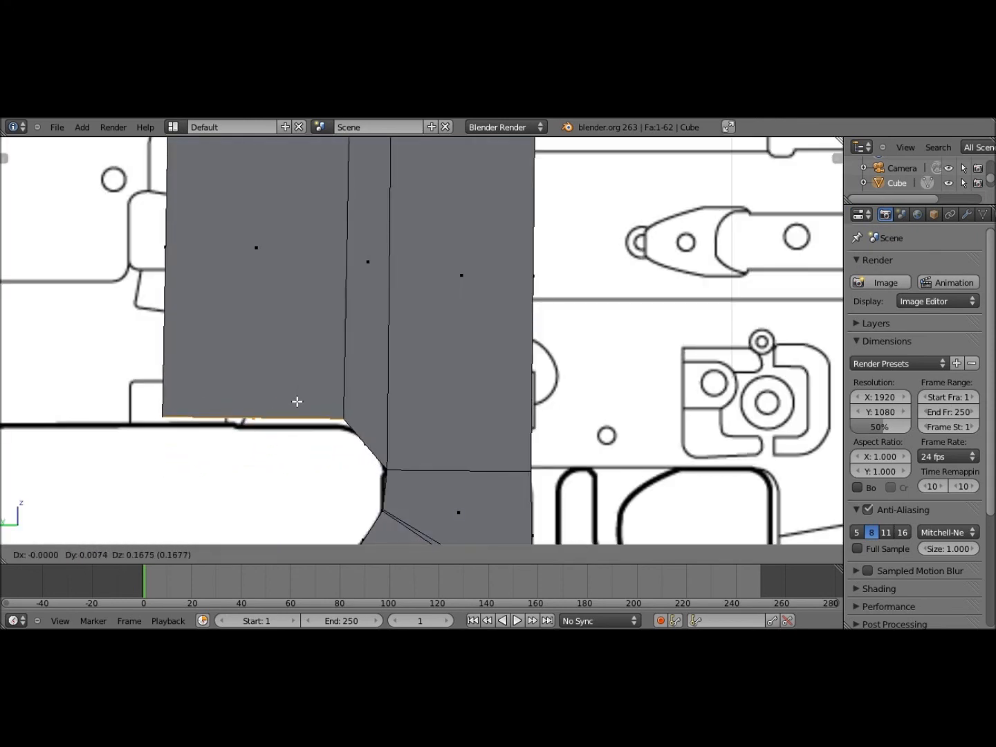
pyautogui.click(310, 422)
# Add a second vertical loop cut beside the first
pyautogui.press('z')
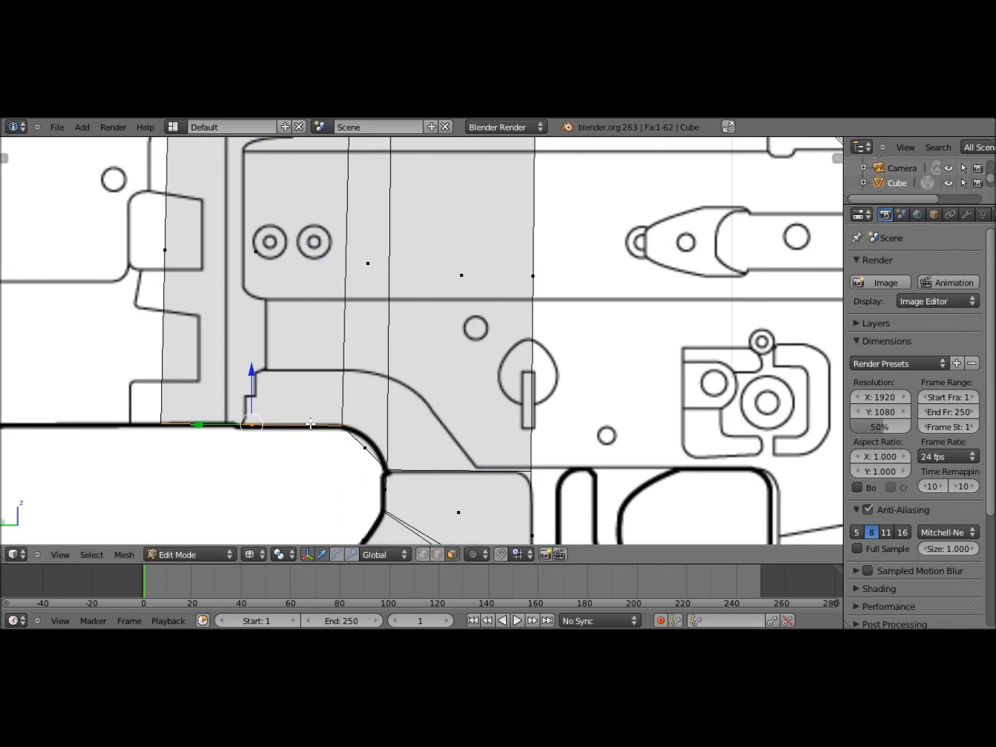
pyautogui.keyDown('shift'); pyautogui.moveTo(369, 427); pyautogui.dragTo(353, 430, button='middle'); pyautogui.keyUp('shift')
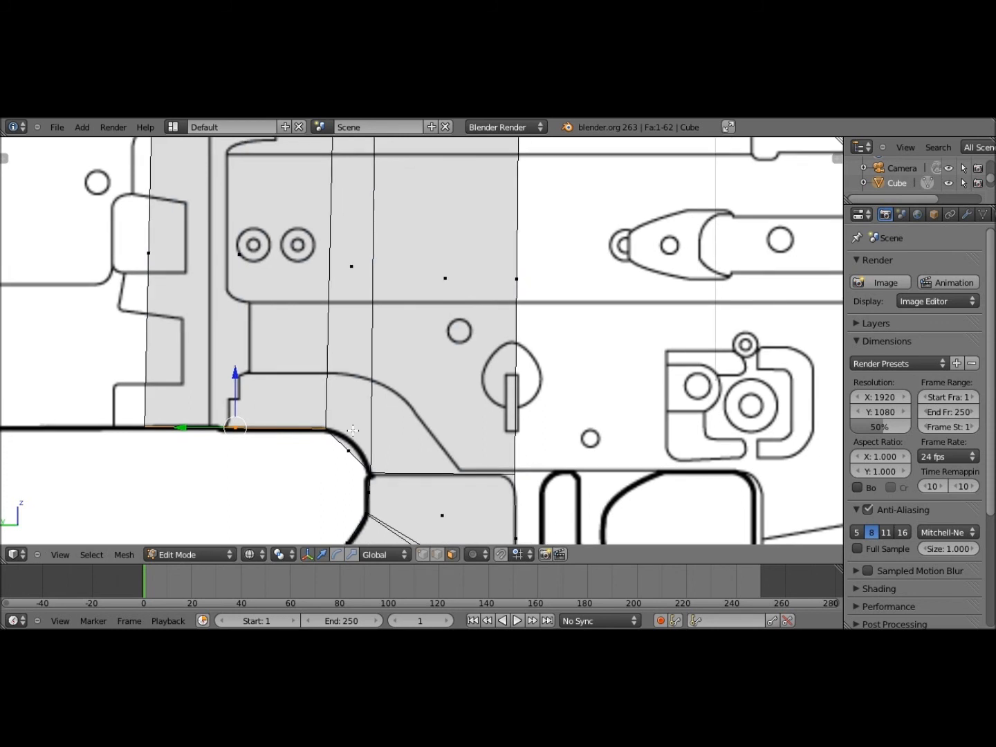
pyautogui.hotkey('ctrl', 'r')
pyautogui.click(367, 472)
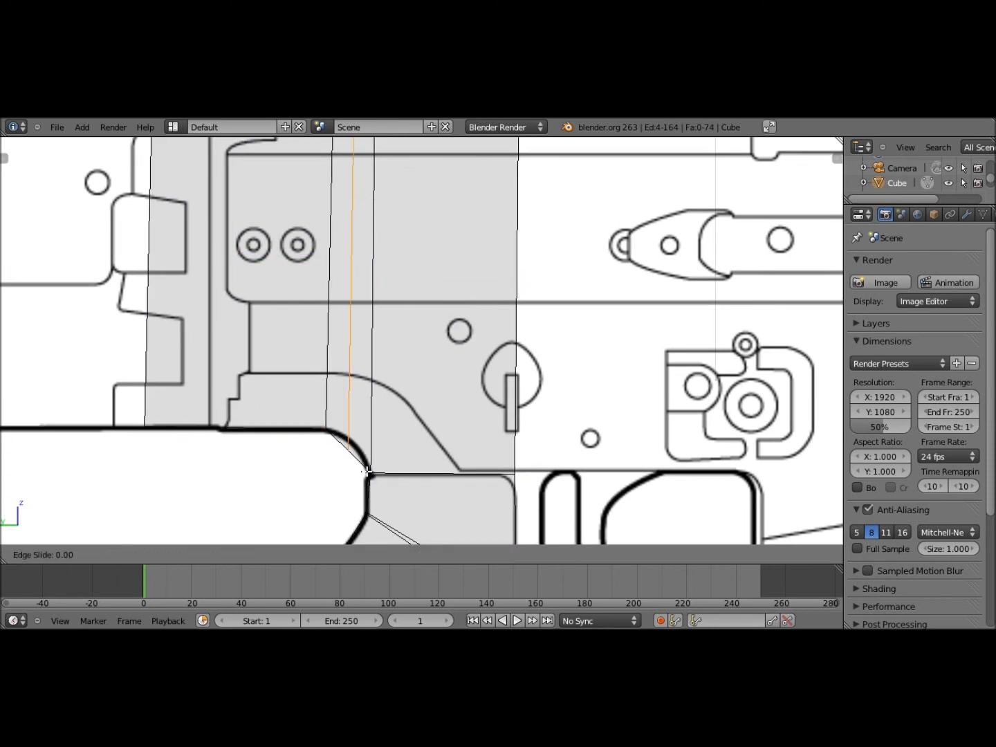
pyautogui.click(367, 472)
# Move the new loop's short bottom edge onto the grip's curved corner
pyautogui.moveTo(367, 473)
pyautogui.mouseDown(button='middle')
pyautogui.moveTo(374, 465)
pyautogui.moveTo(380, 476)
pyautogui.mouseUp(button='middle')
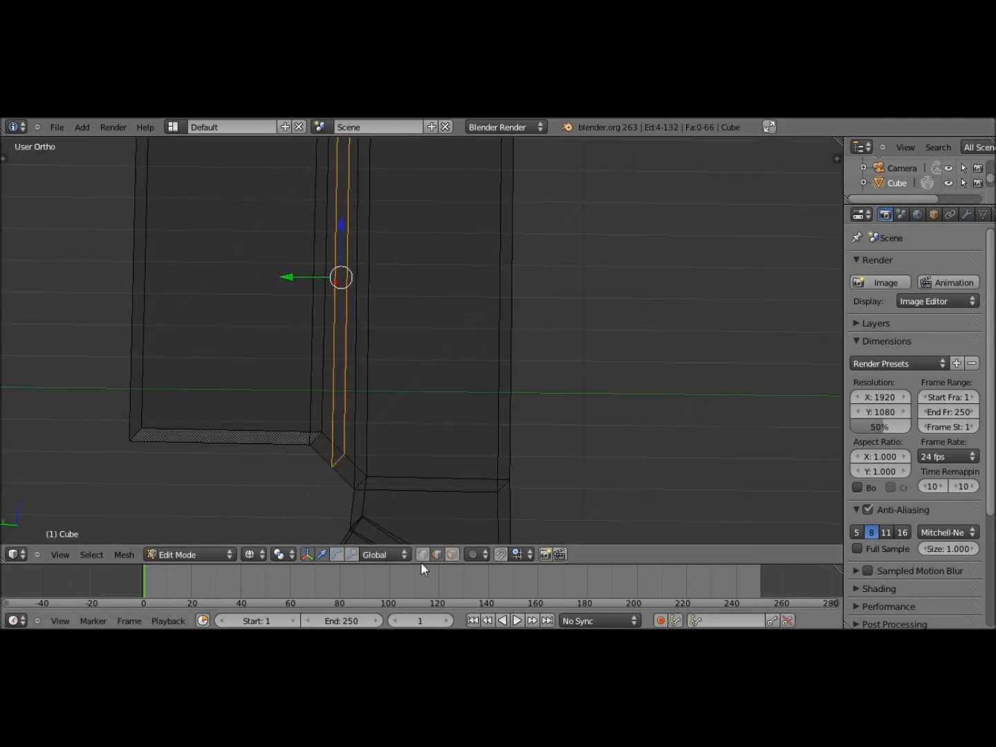
pyautogui.rightClick(341, 464)
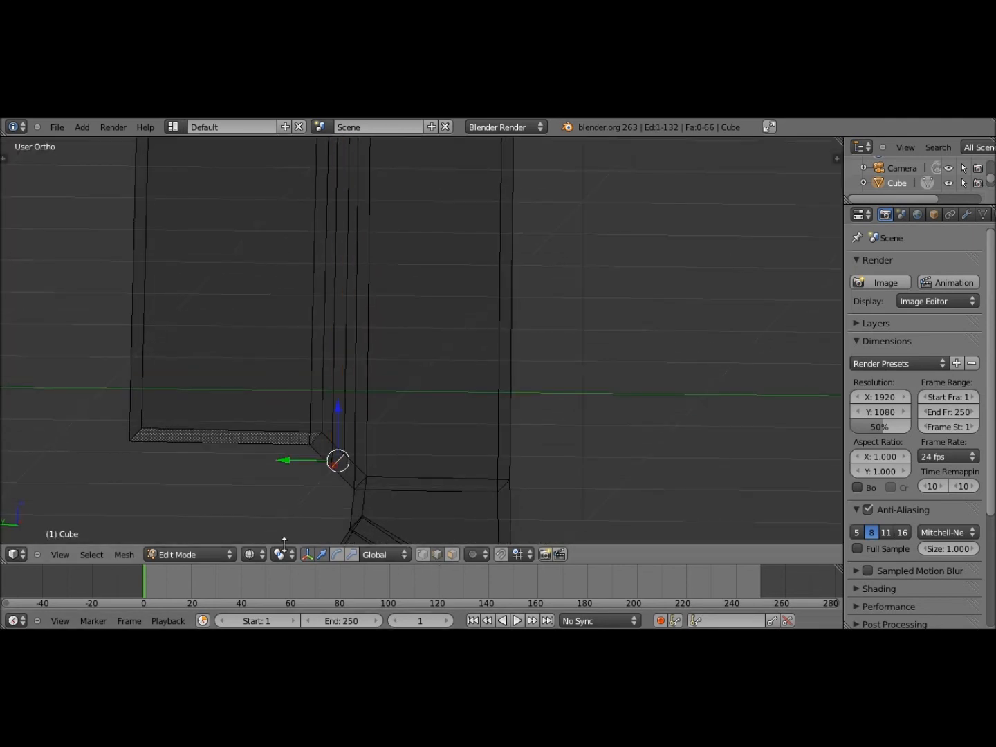
pyautogui.press('z')
pyautogui.click(70, 553)
pyautogui.click(74, 414)
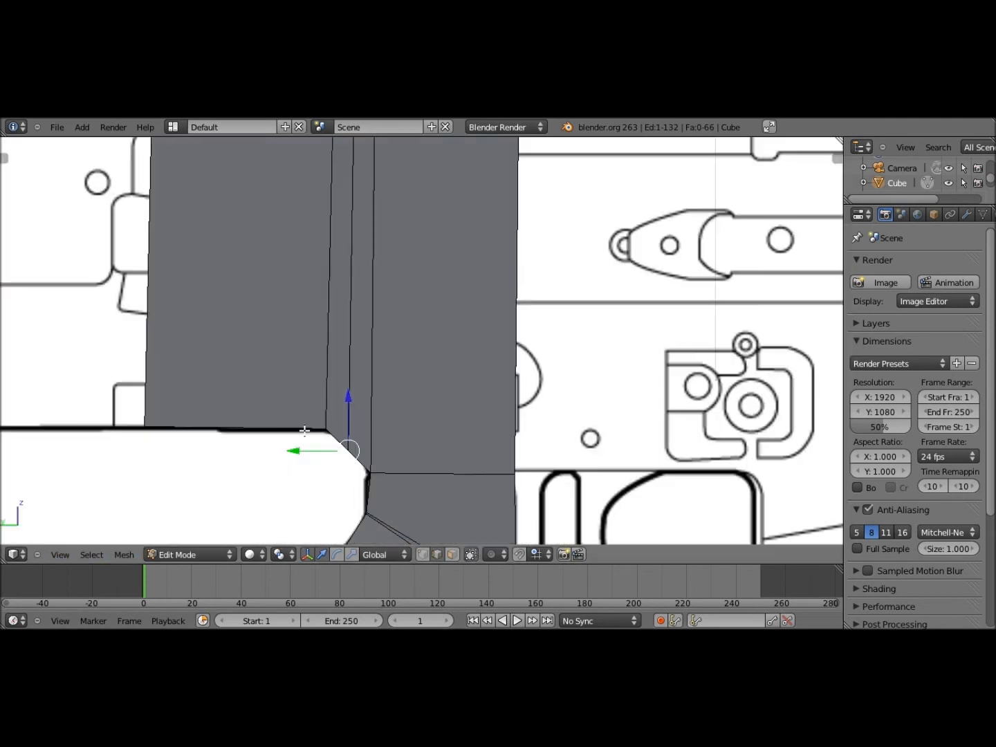
pyautogui.press('z')
pyautogui.press('g')
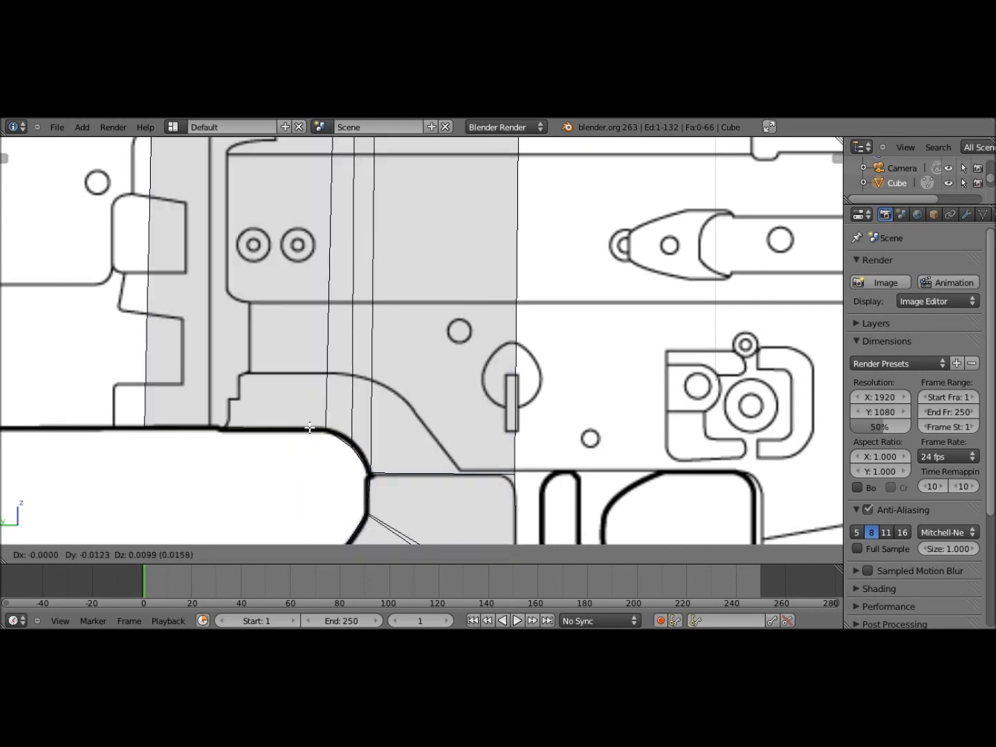
pyautogui.click(372, 421)
pyautogui.press('z')
# Hide the Tool Shelf and zoom and pan to frame the receiver block
pyautogui.keyDown('shift'); pyautogui.scroll(-1, 374, 418); pyautogui.keyUp('shift')
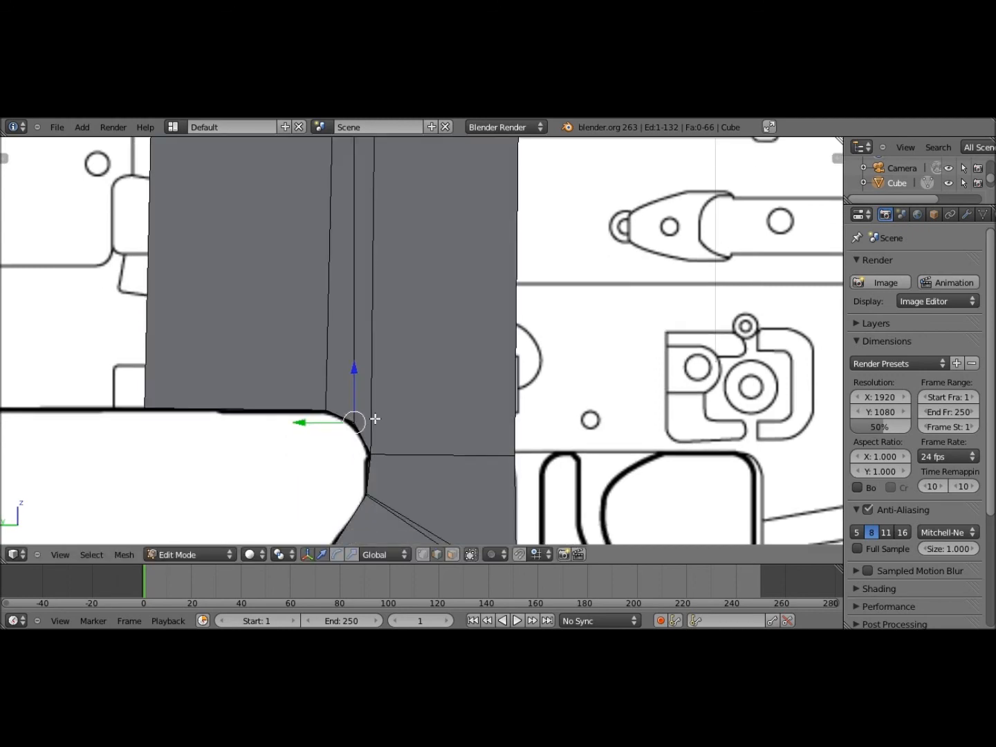
pyautogui.scroll(-5, 309, 534)
pyautogui.scroll(-2, 456, 386)
pyautogui.press('t')
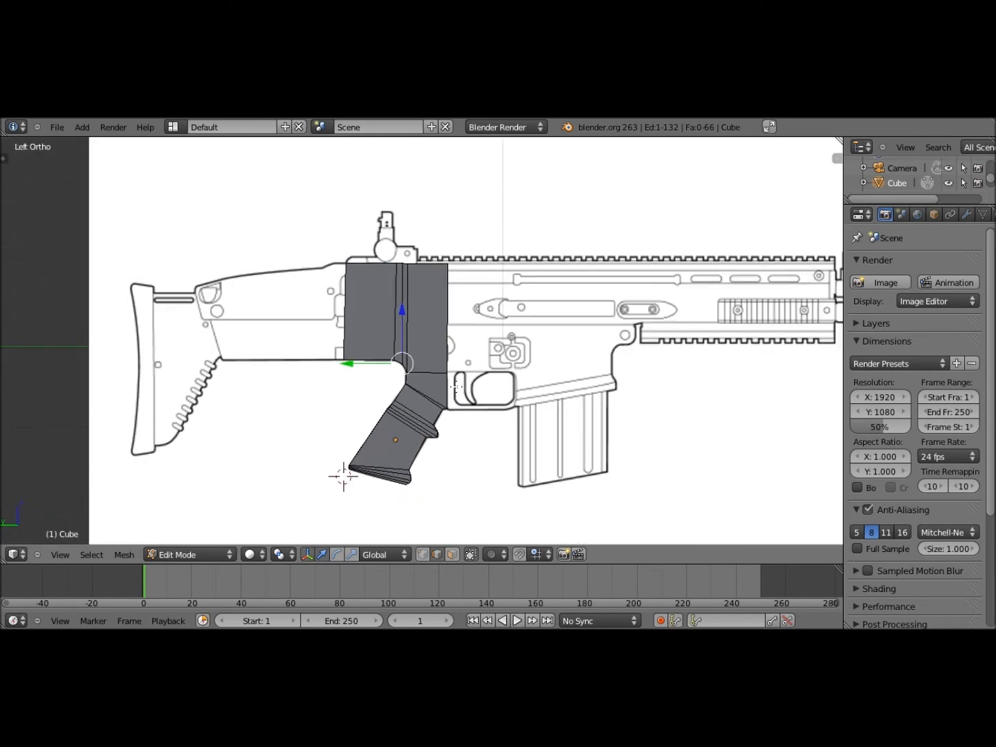
pyautogui.press('t')
pyautogui.scroll(5, 344, 475)
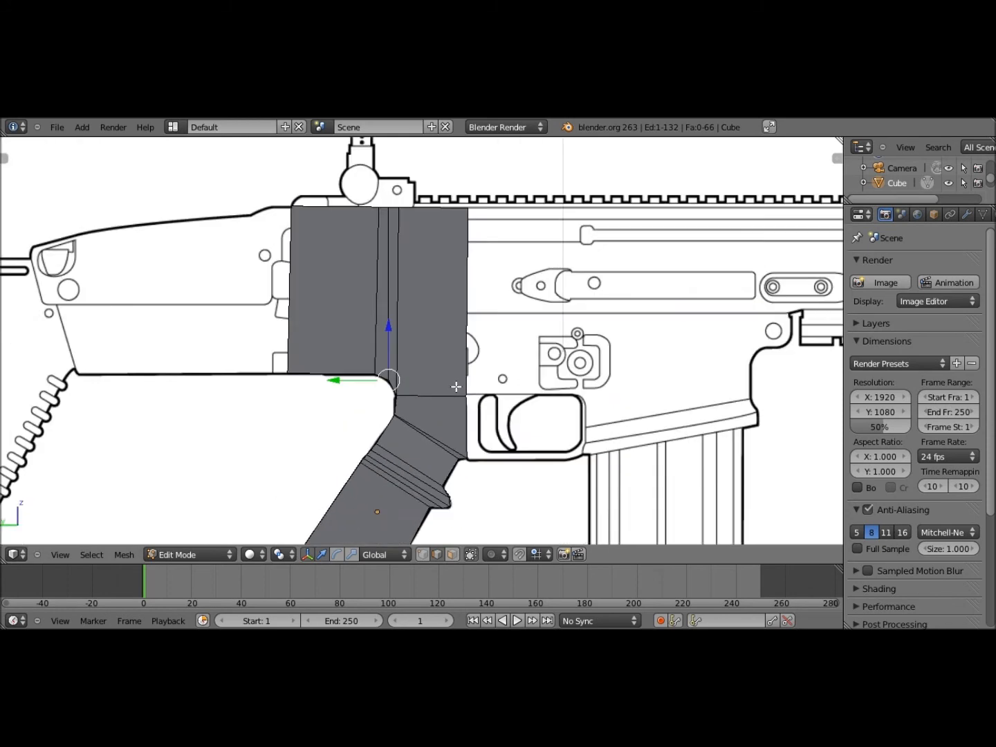
pyautogui.keyDown('shift'); pyautogui.moveTo(298, 452); pyautogui.dragTo(435, 397, button='middle'); pyautogui.keyUp('shift')
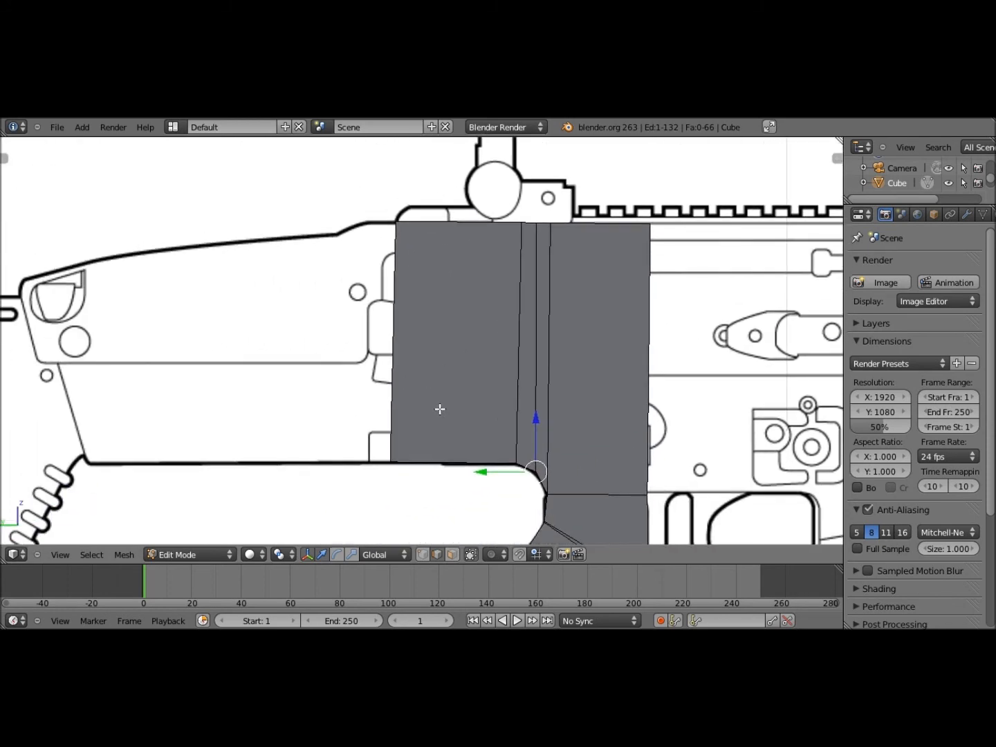
pyautogui.scroll(-5, 424, 374)
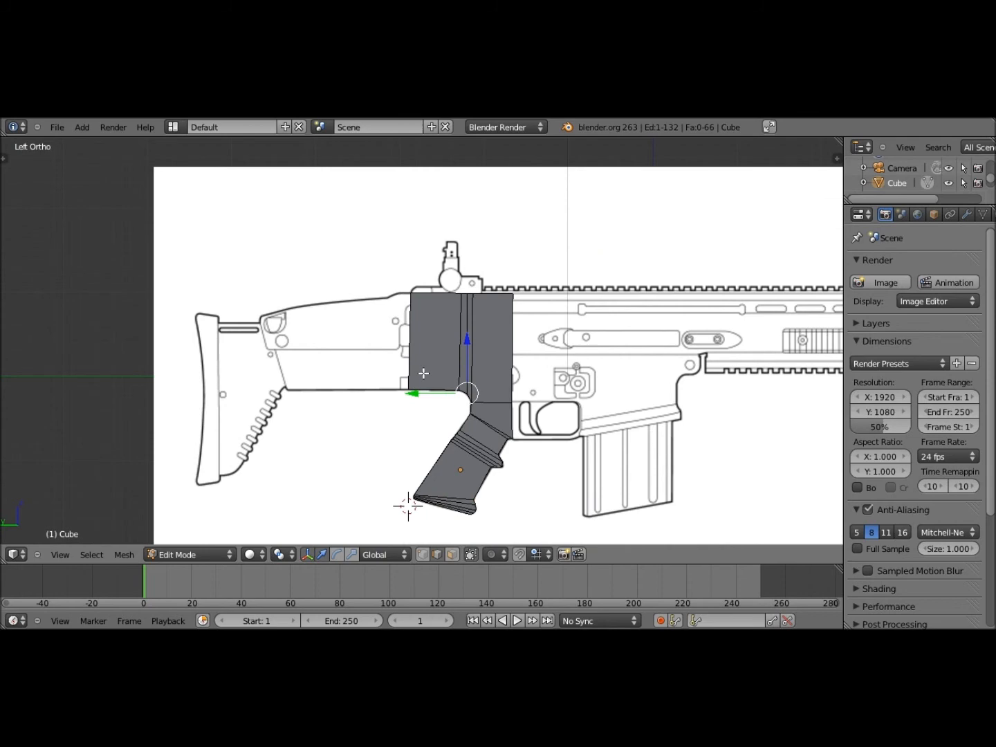
pyautogui.scroll(6, 423, 374)
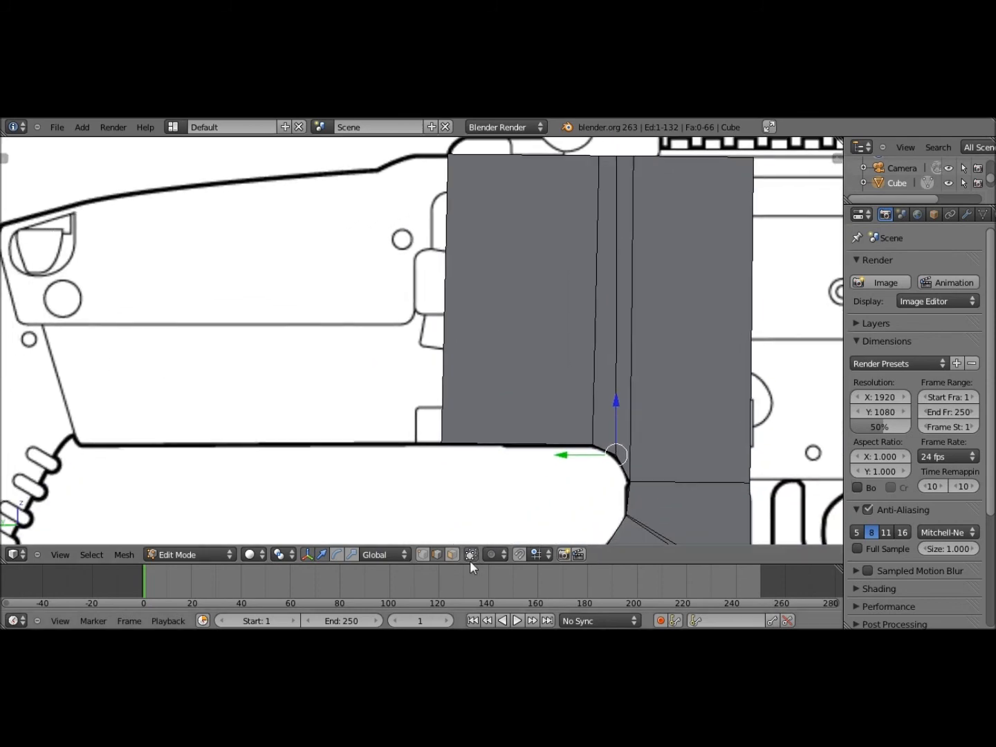
# Extrude the block's narrow rear face backward toward the stock in the side view
pyautogui.click(451, 554)
pyautogui.moveTo(445, 376); pyautogui.dragTo(486, 389, button='middle')
pyautogui.rightClick(407, 374)
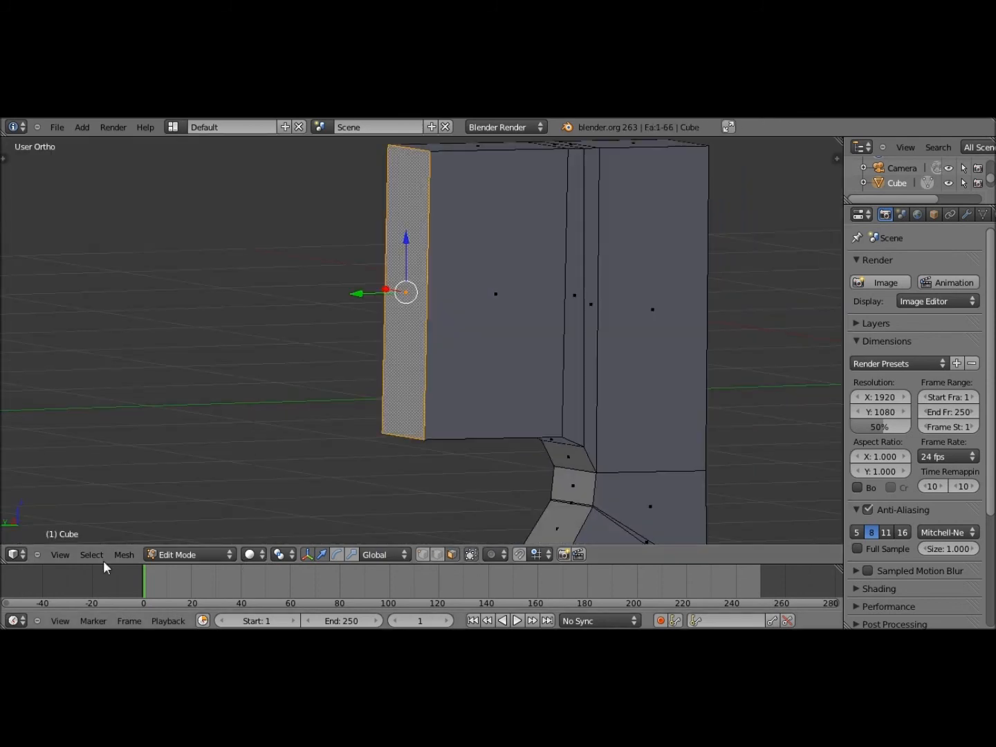
pyautogui.click(60, 554)
pyautogui.click(72, 429)
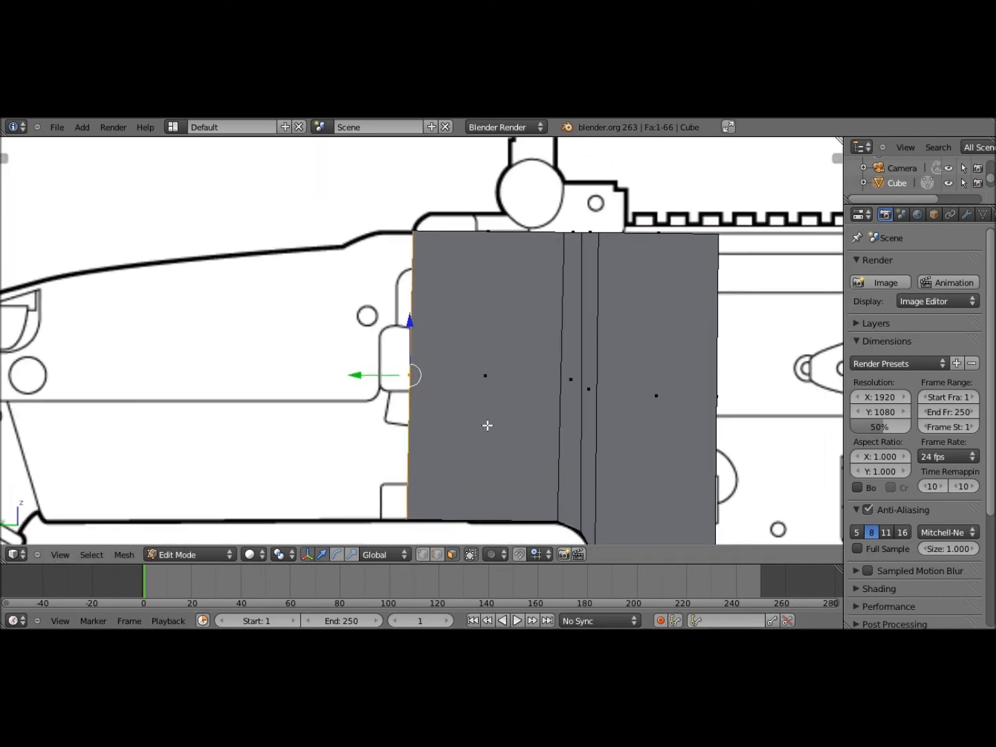
pyautogui.scroll(-2, 488, 425)
pyautogui.press('e')
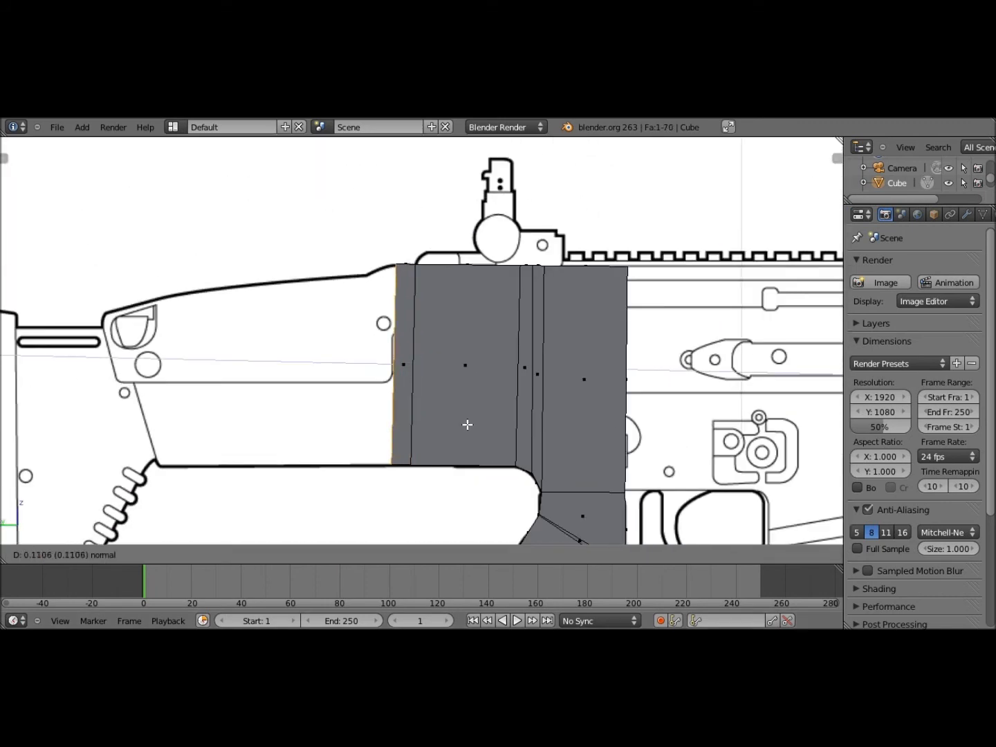
pyautogui.click(435, 545)
# Move the new end face's top edge in see-through mode to match the receiver's slope
pyautogui.click(437, 553)
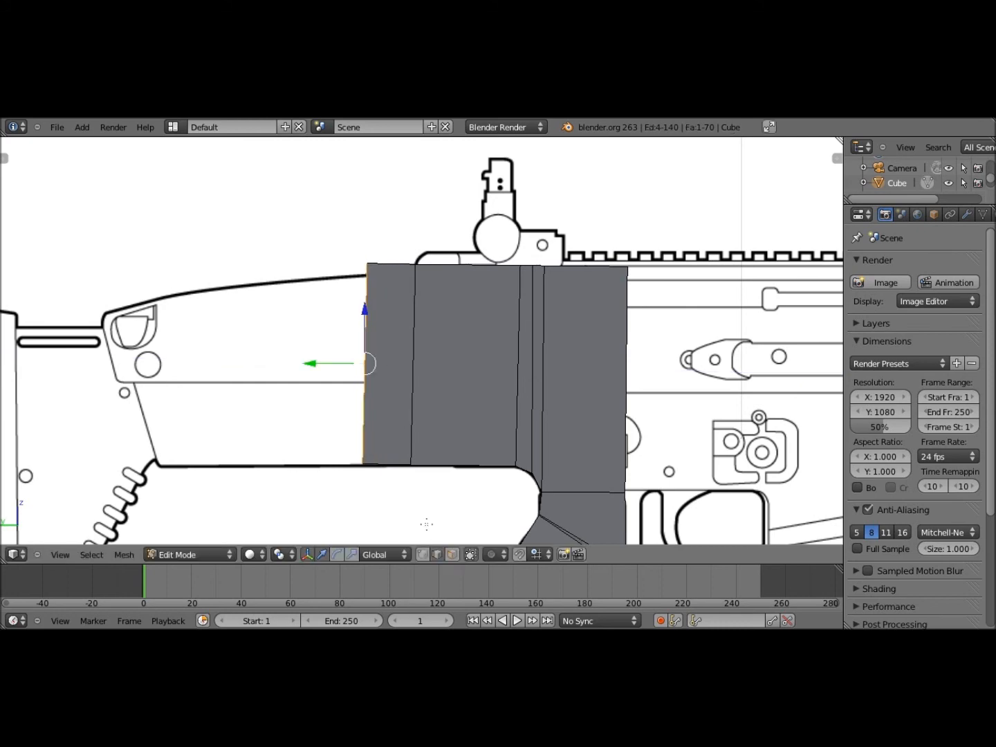
pyautogui.moveTo(375, 406); pyautogui.dragTo(435, 475, button='middle')
pyautogui.rightClick(346, 257)
pyautogui.click(62, 555)
pyautogui.click(66, 415)
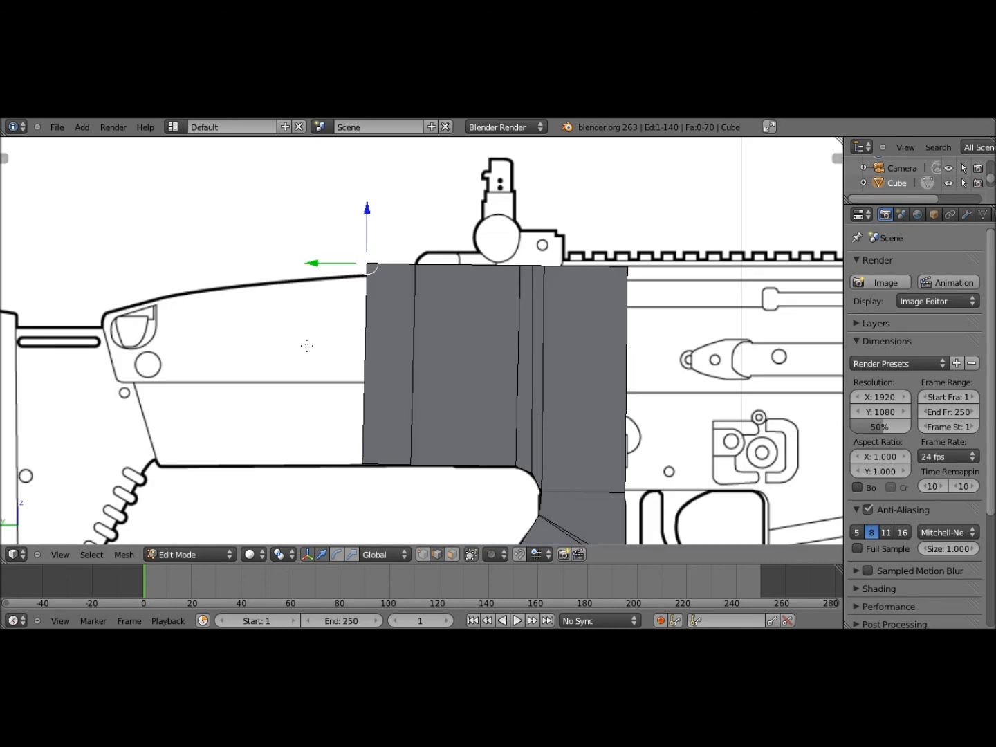
pyautogui.press('z')
pyautogui.press('g')
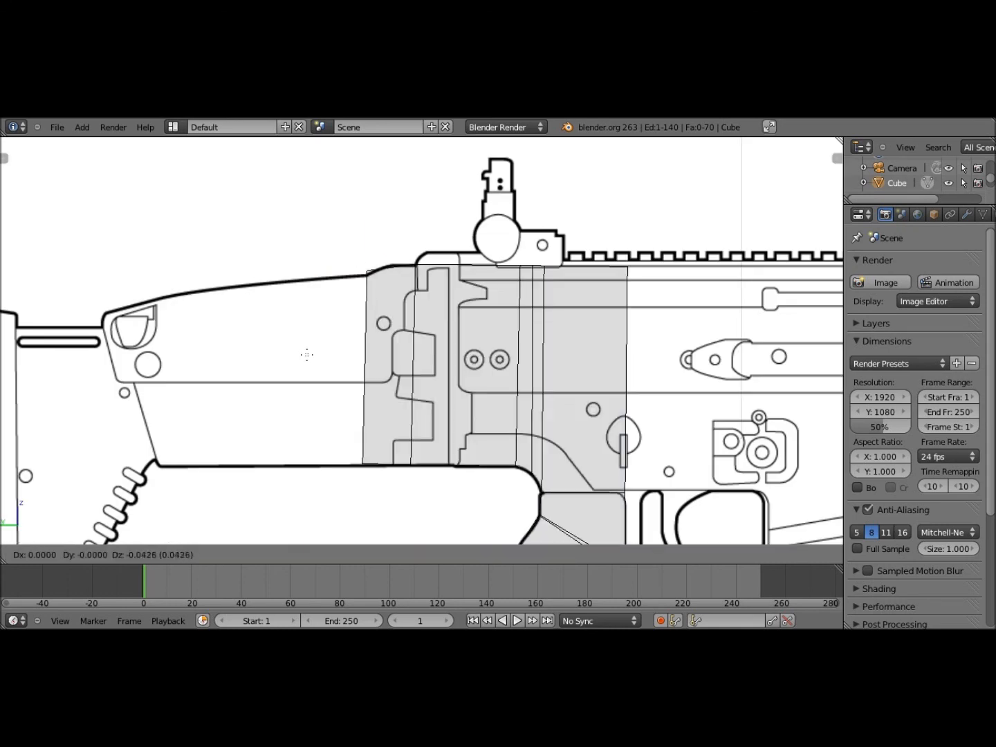
pyautogui.click(308, 356)
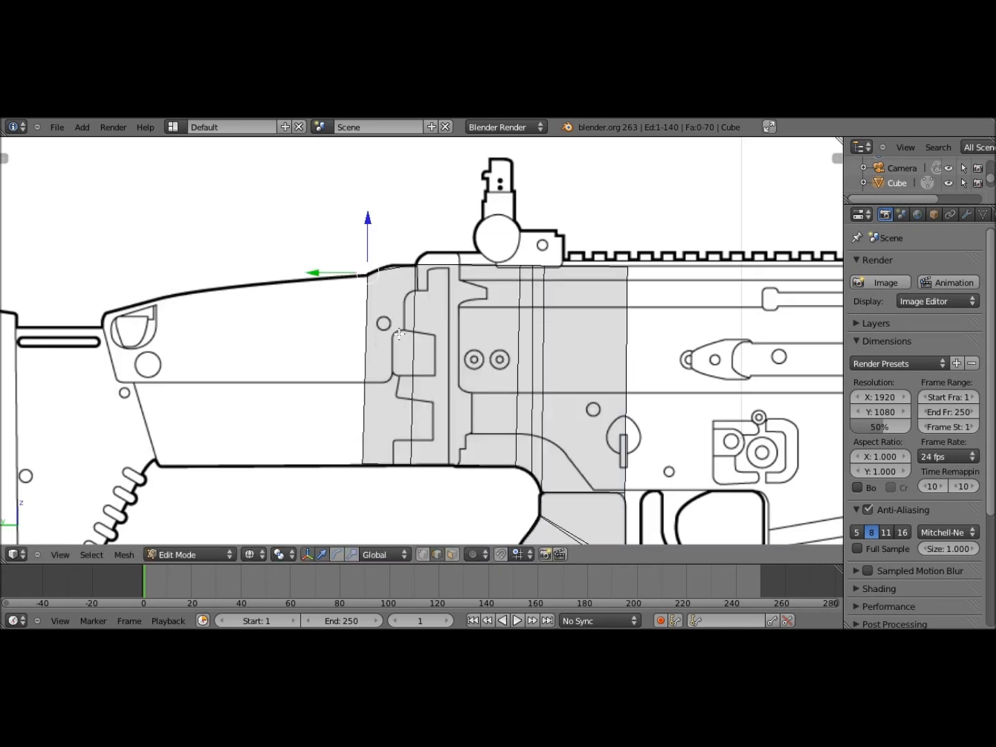
pyautogui.press('z')
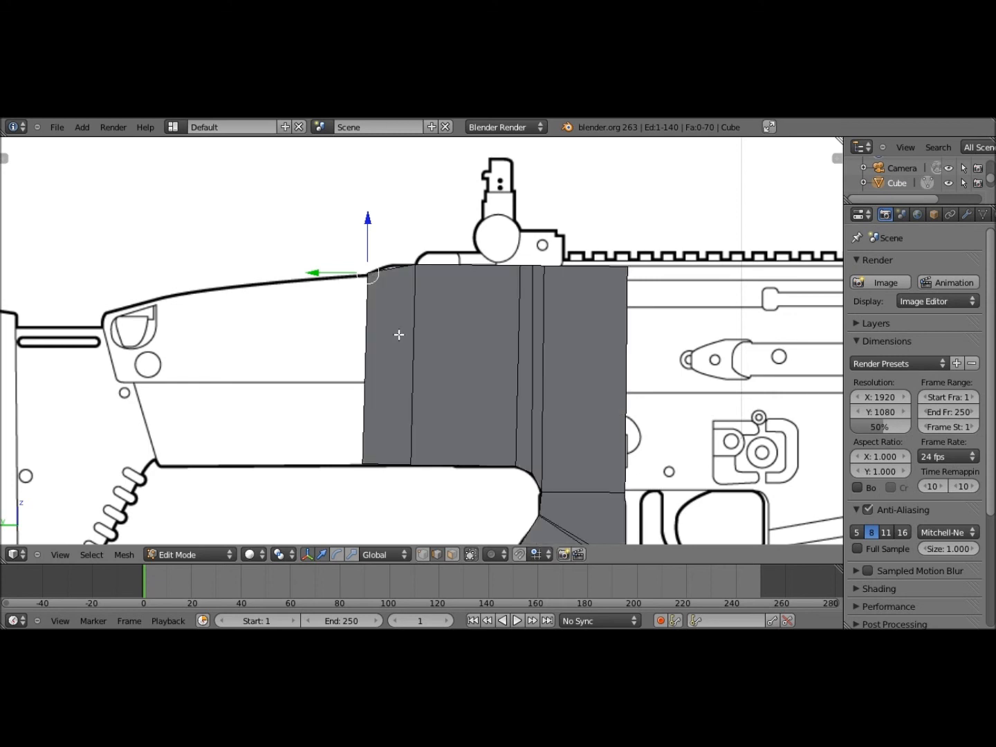
# Add a loop cut near the rear and raise its top edge onto the reference outline
pyautogui.hotkey('ctrl', 'r')
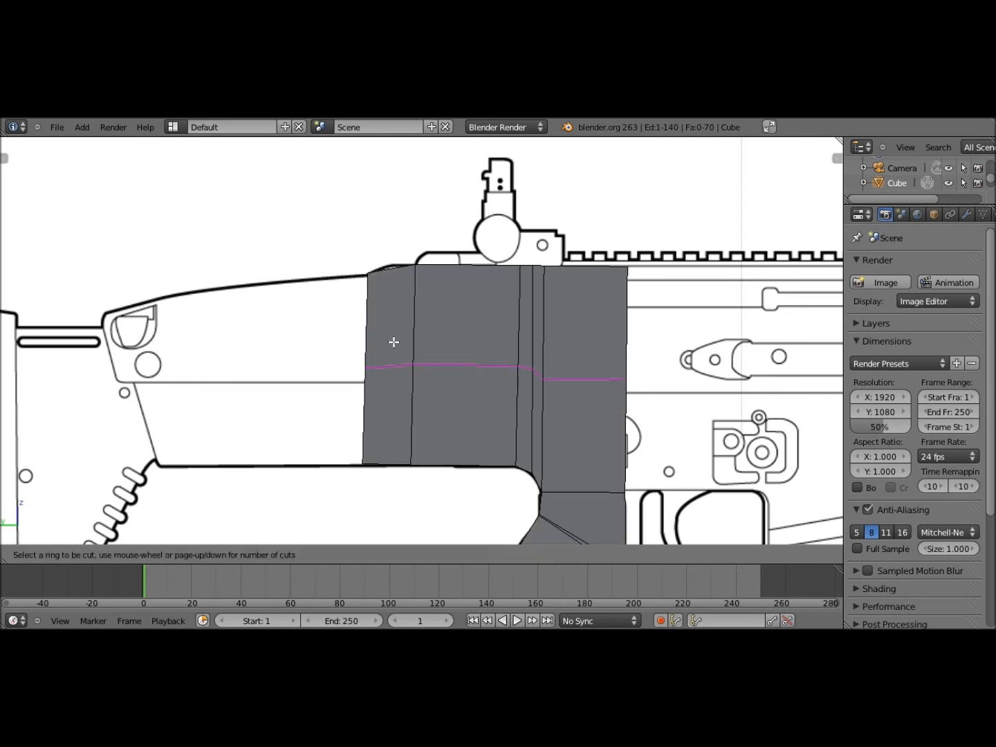
pyautogui.click(385, 461)
pyautogui.click(385, 460)
pyautogui.moveTo(438, 345); pyautogui.dragTo(439, 366, button='middle')
pyautogui.rightClick(389, 254)
pyautogui.click(60, 555)
pyautogui.click(69, 417)
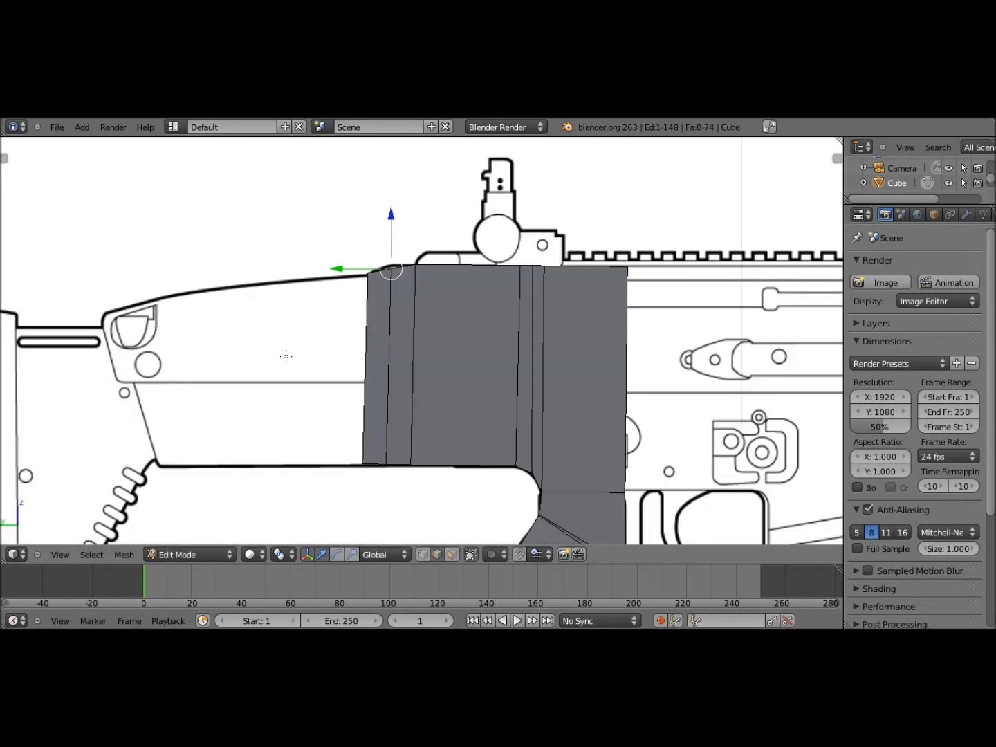
pyautogui.press('g')
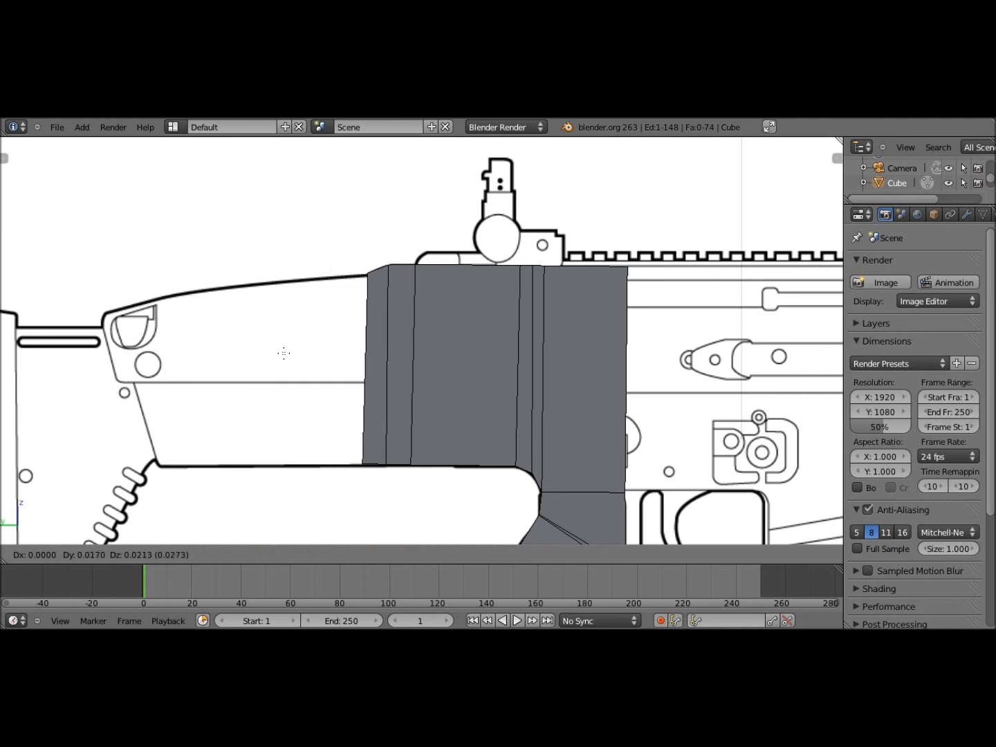
pyautogui.click(376, 415)
pyautogui.keyDown('shift'); pyautogui.moveTo(375, 415); pyautogui.dragTo(376, 373, button='middle'); pyautogui.keyUp('shift')
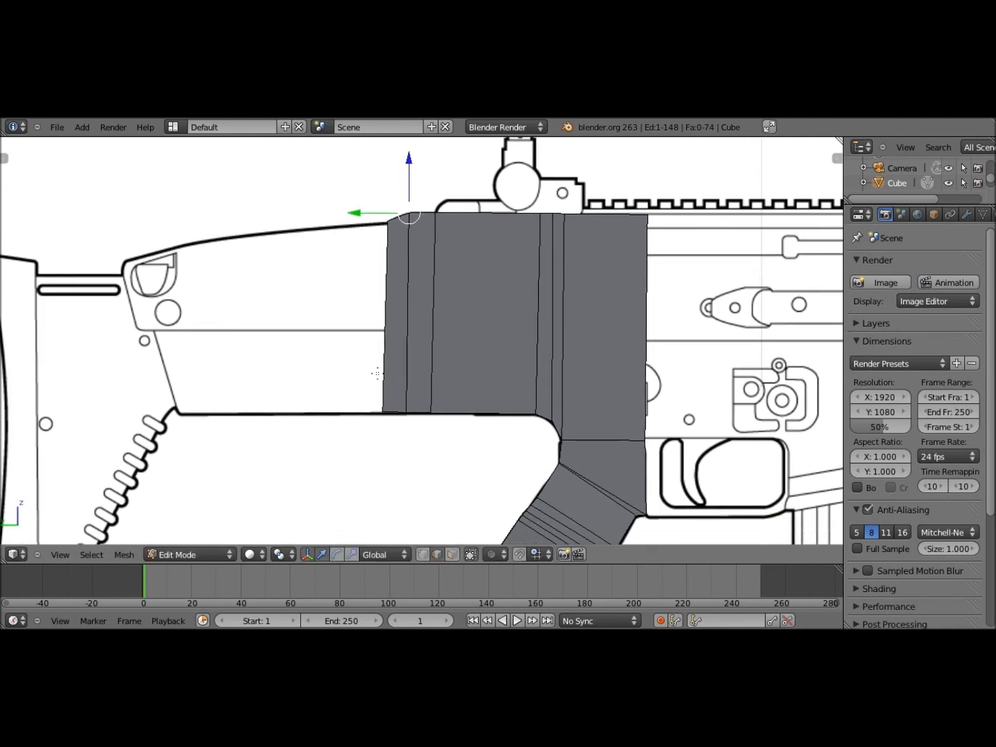
pyautogui.press('z')
pyautogui.press('z')
pyautogui.click(450, 554)
pyautogui.moveTo(329, 280); pyautogui.dragTo(350, 329, button='middle')
# Extrude the rear end face freely backward so the receiver reaches the stock
pyautogui.rightClick(386, 400)
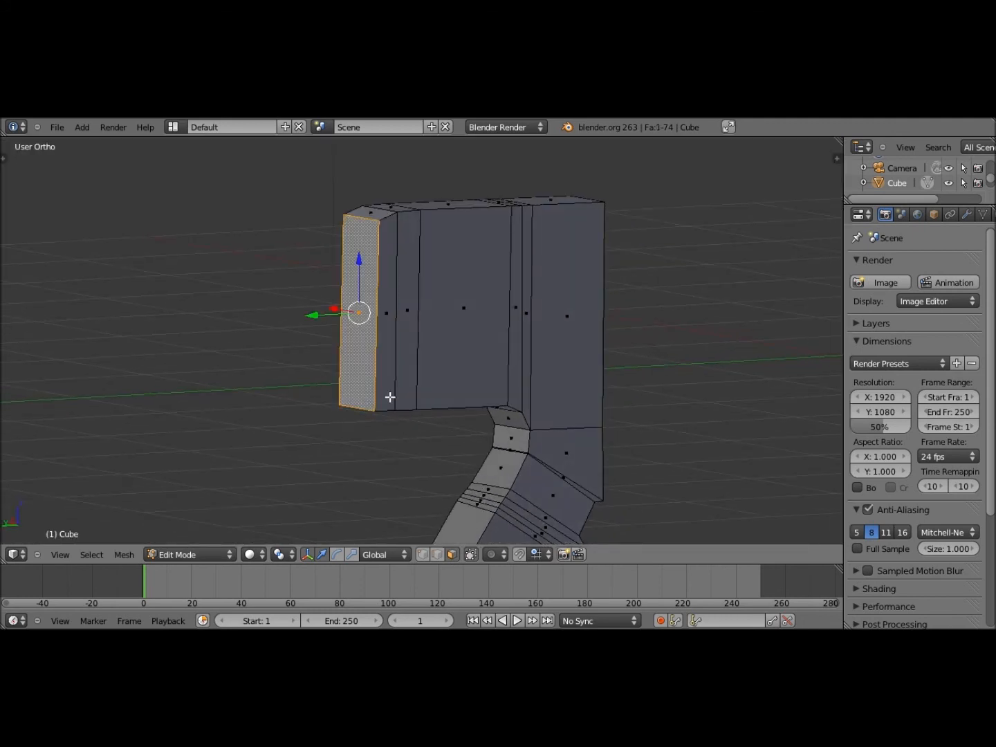
pyautogui.scroll(-4, 390, 396)
pyautogui.moveTo(392, 397); pyautogui.dragTo(328, 374, button='middle')
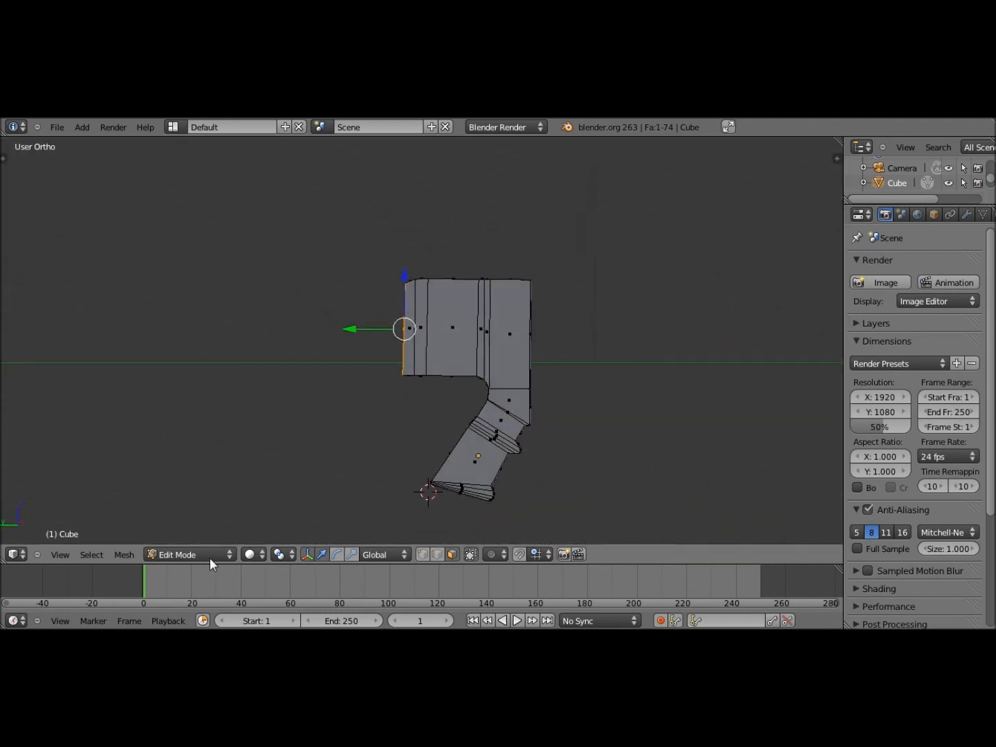
pyautogui.click(69, 554)
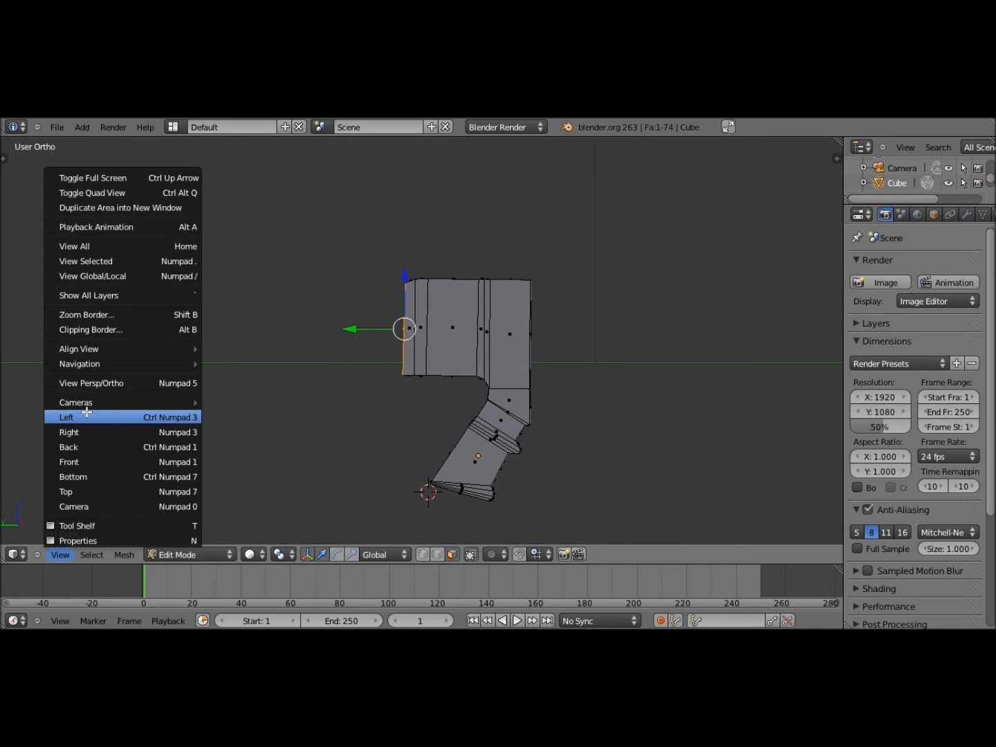
pyautogui.click(85, 413)
pyautogui.keyDown('shift'); pyautogui.moveTo(413, 355); pyautogui.dragTo(476, 363, button='middle'); pyautogui.keyUp('shift')
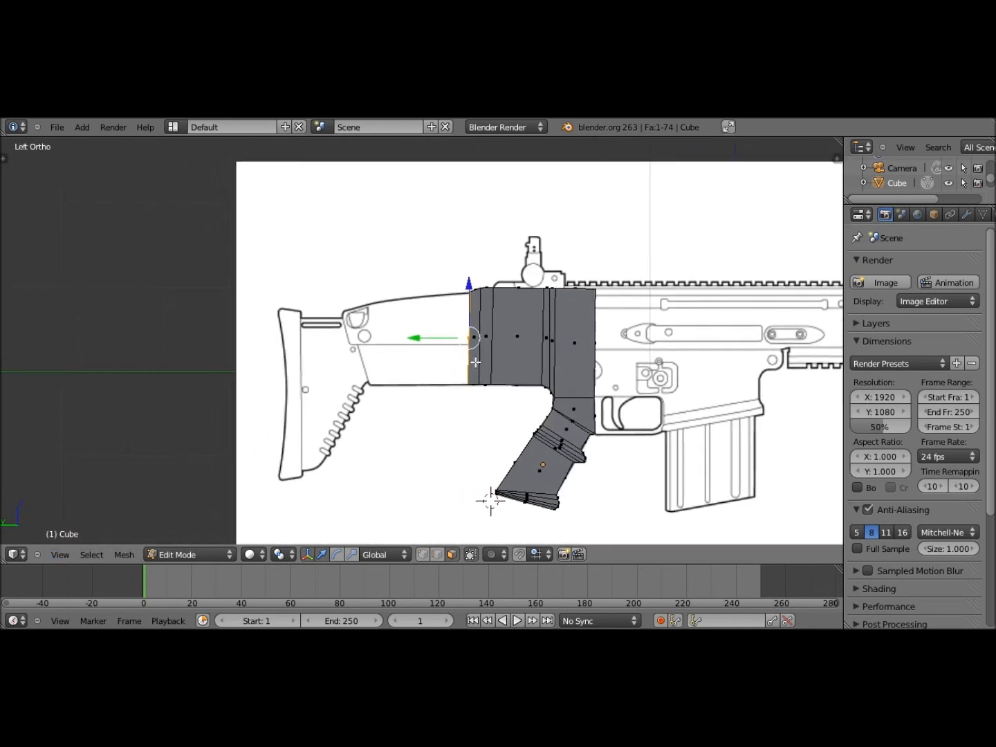
pyautogui.scroll(4, 475, 362)
pyautogui.press('e')
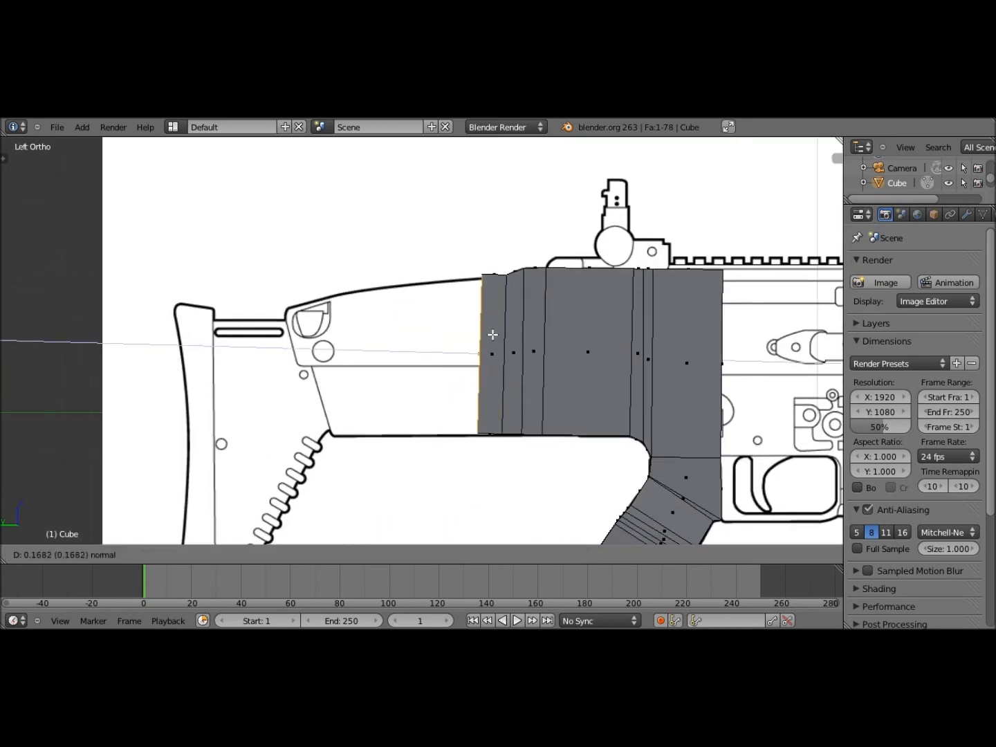
pyautogui.middleClick(375, 334)
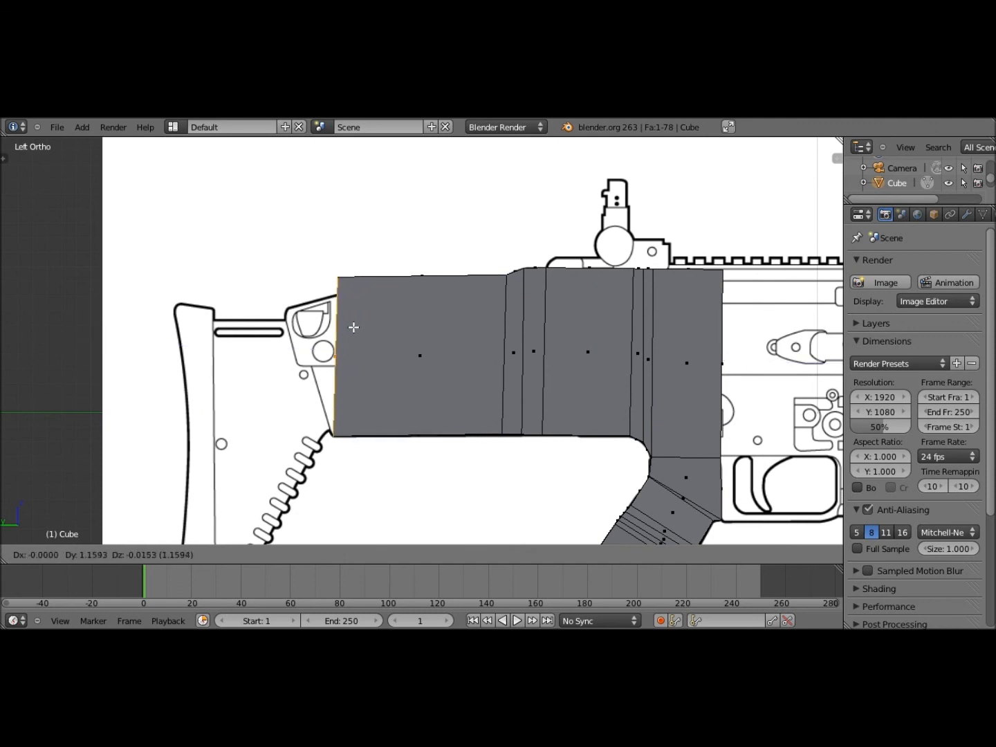
pyautogui.click(353, 327)
# Lower the rear top edge onto the reference's sloping outline near the stock
pyautogui.moveTo(383, 537); pyautogui.dragTo(400, 549, button='middle')
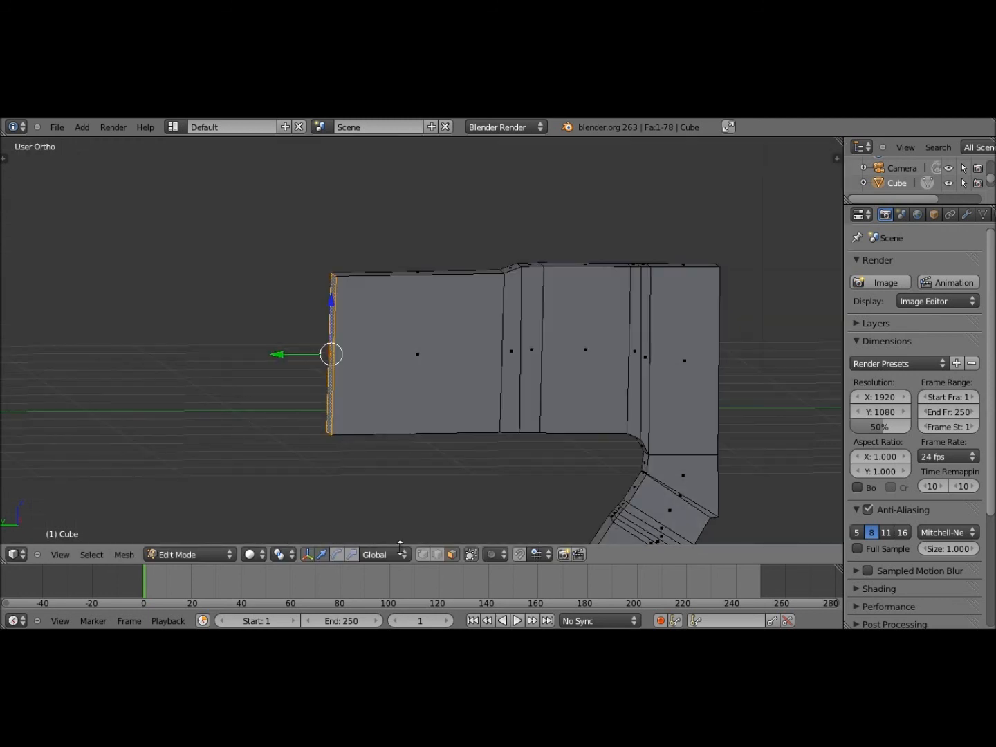
pyautogui.moveTo(381, 360); pyautogui.dragTo(349, 345, button='middle')
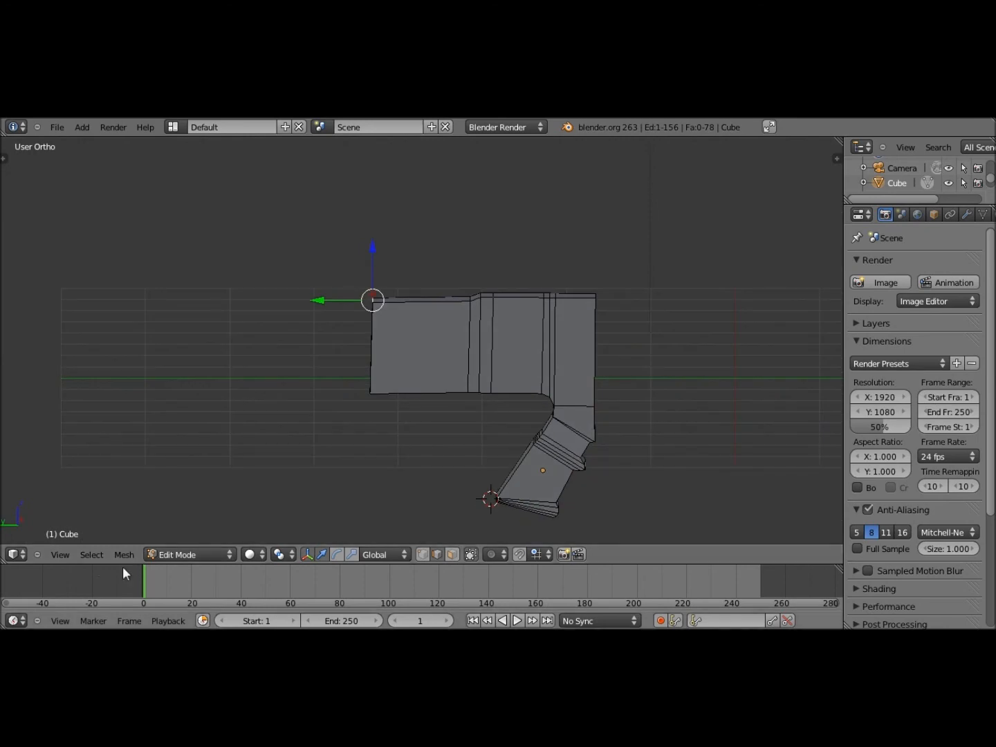
pyautogui.click(62, 555)
pyautogui.click(104, 415)
pyautogui.press('z')
pyautogui.scroll(5, 392, 313)
pyautogui.press('g')
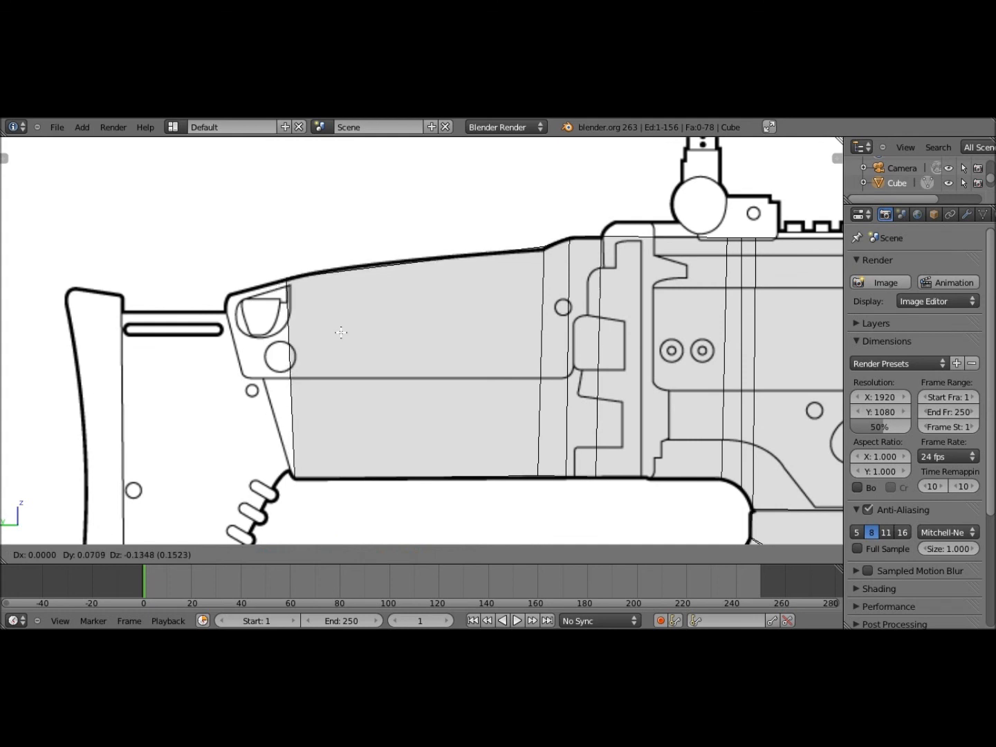
pyautogui.click(341, 332)
pyautogui.moveTo(341, 333)
pyautogui.keyDown('shift'); pyautogui.mouseDown(button='middle')
pyautogui.moveTo(347, 316)
pyautogui.moveTo(389, 332)
pyautogui.moveTo(385, 301)
pyautogui.moveTo(355, 318)
pyautogui.mouseUp(button='middle'); pyautogui.keyUp('shift')
pyautogui.press('z')
pyautogui.scroll(-1, 346, 316)
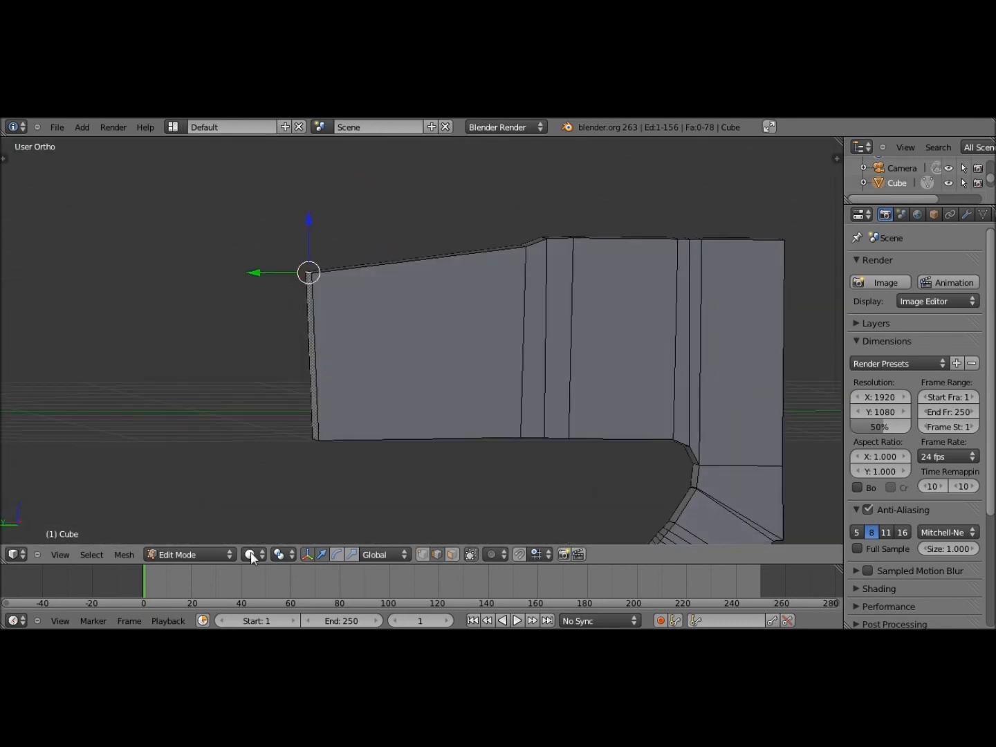
pyautogui.click(452, 554)
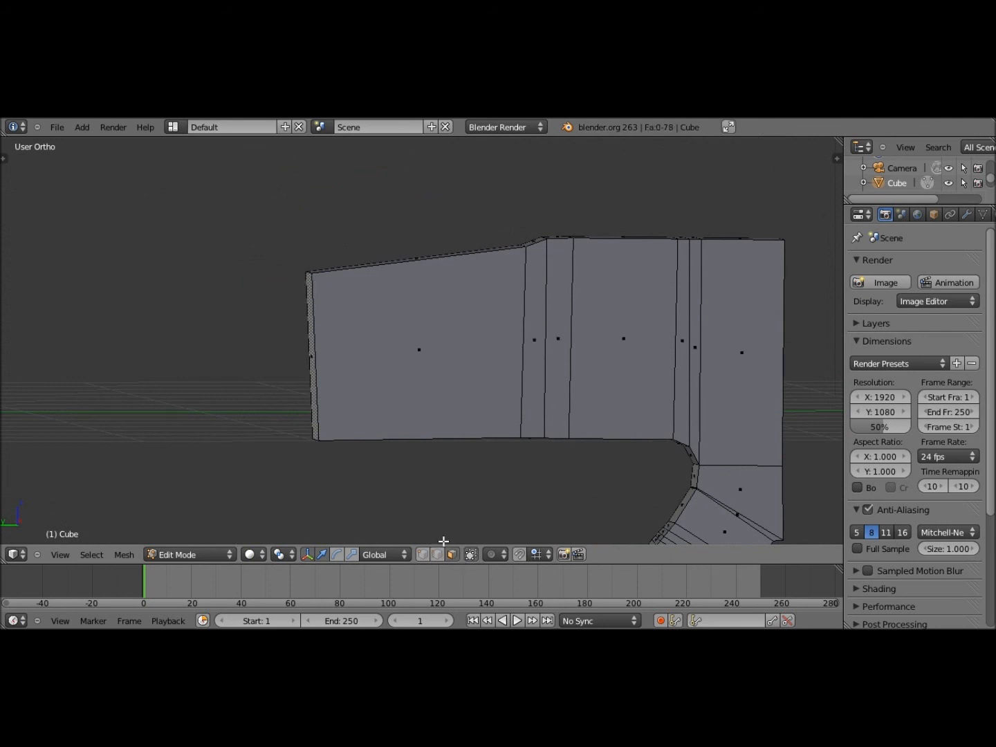
pyautogui.rightClick(311, 355)
# Try a short rear extrusion and tilt, then cancel and undo it
pyautogui.click(59, 554)
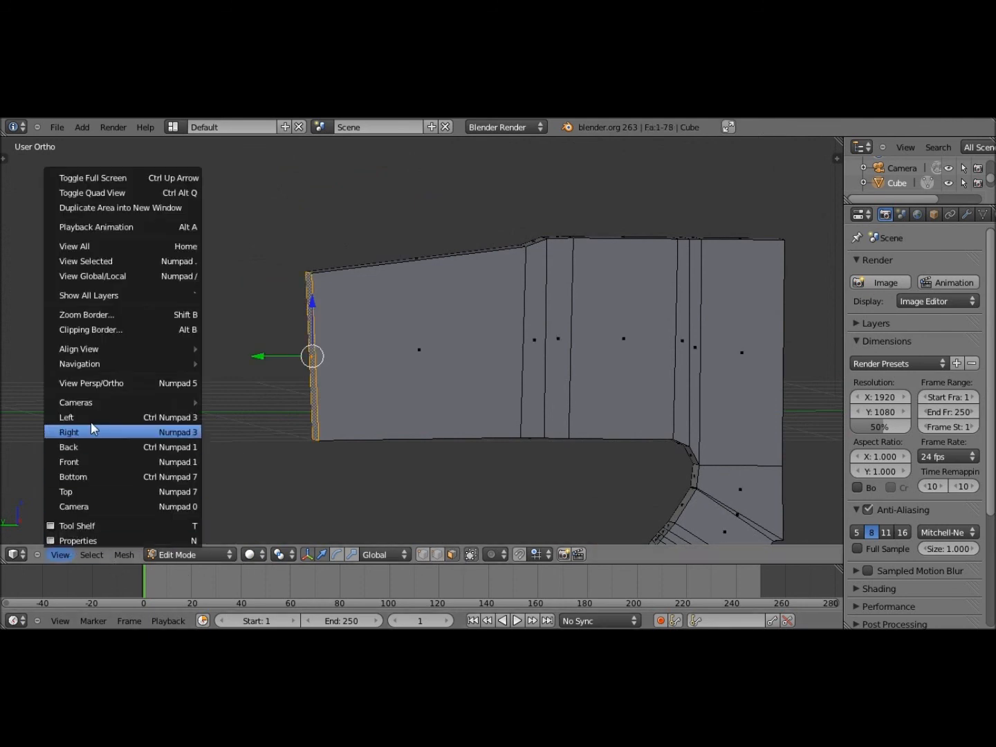
pyautogui.click(84, 415)
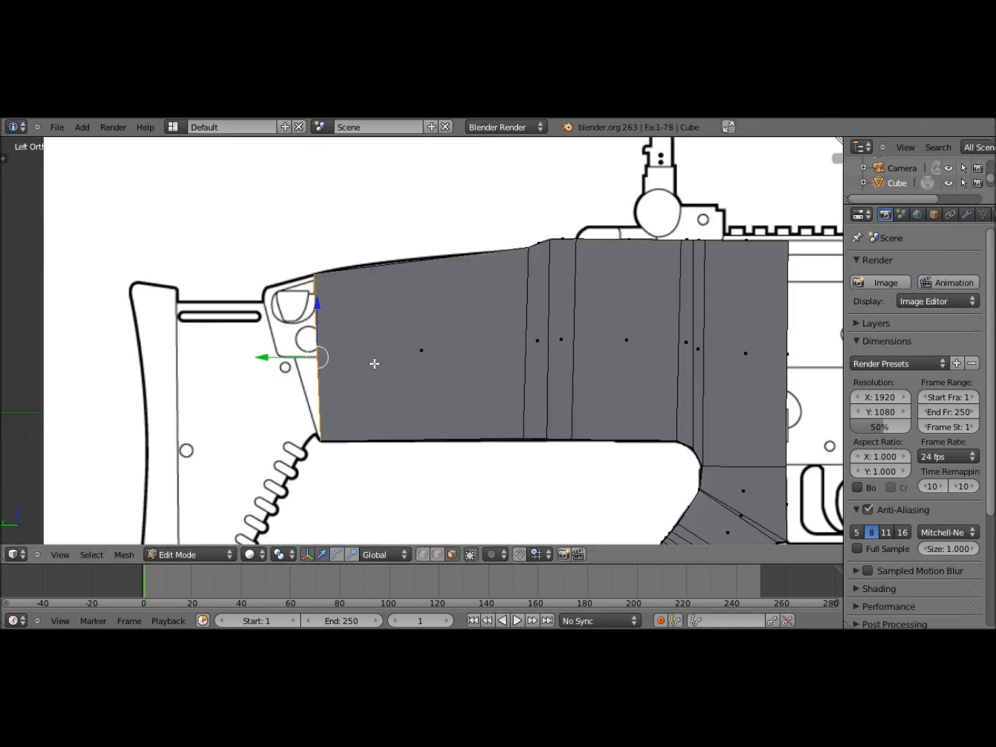
pyautogui.press('e')
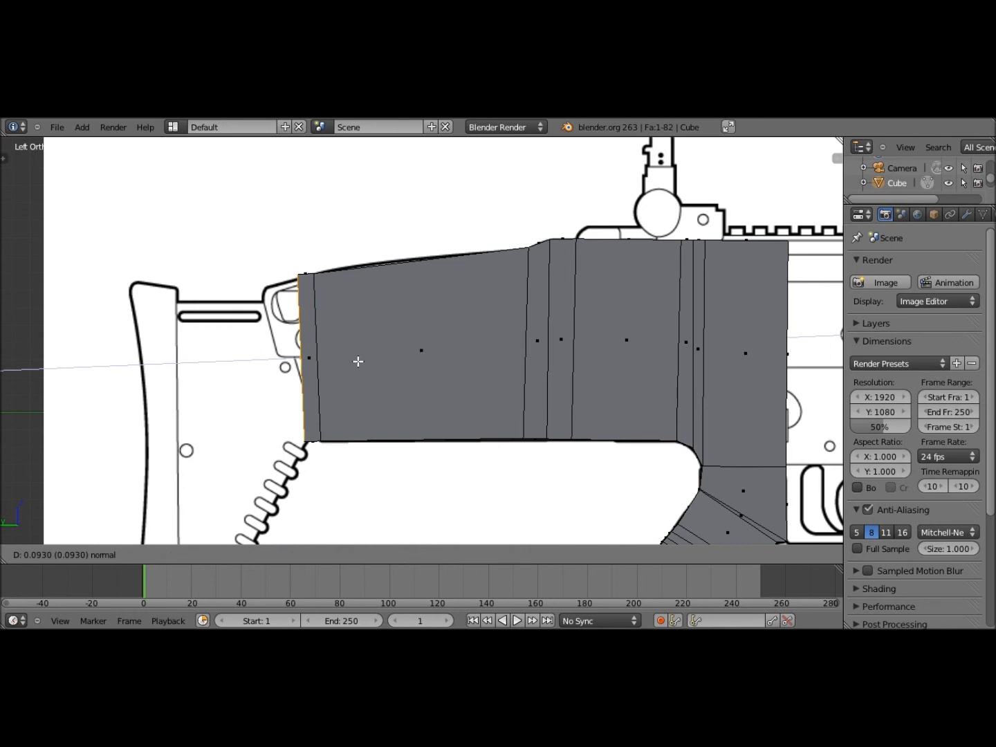
pyautogui.click(358, 361)
pyautogui.press('r')
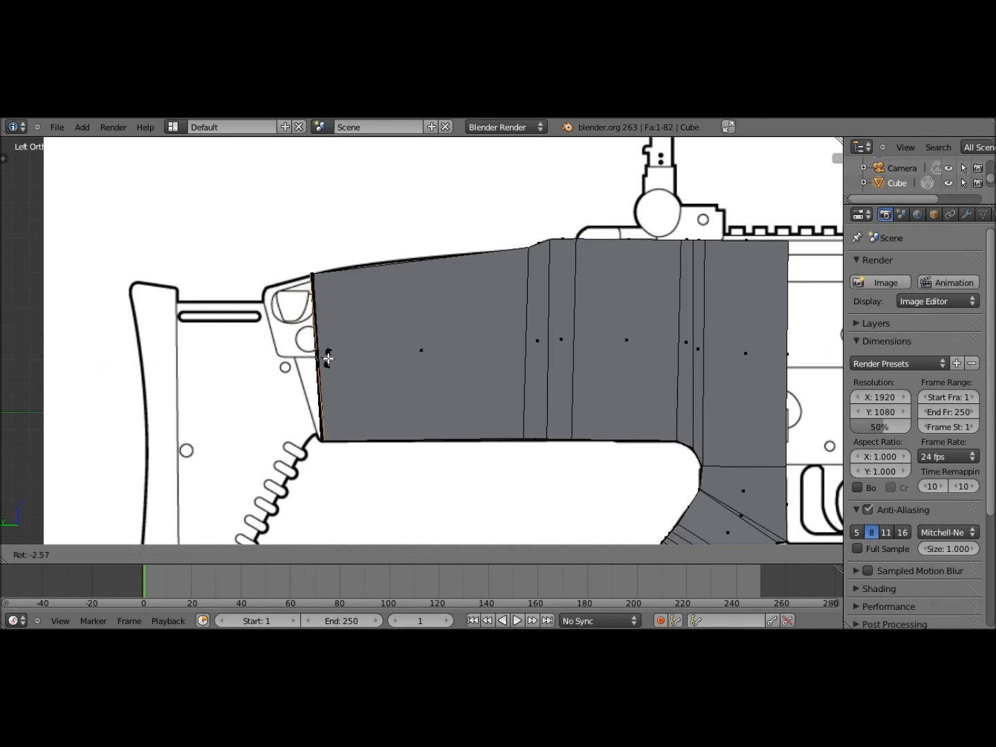
pyautogui.press('Escape')
pyautogui.hotkey('ctrl', 'z')
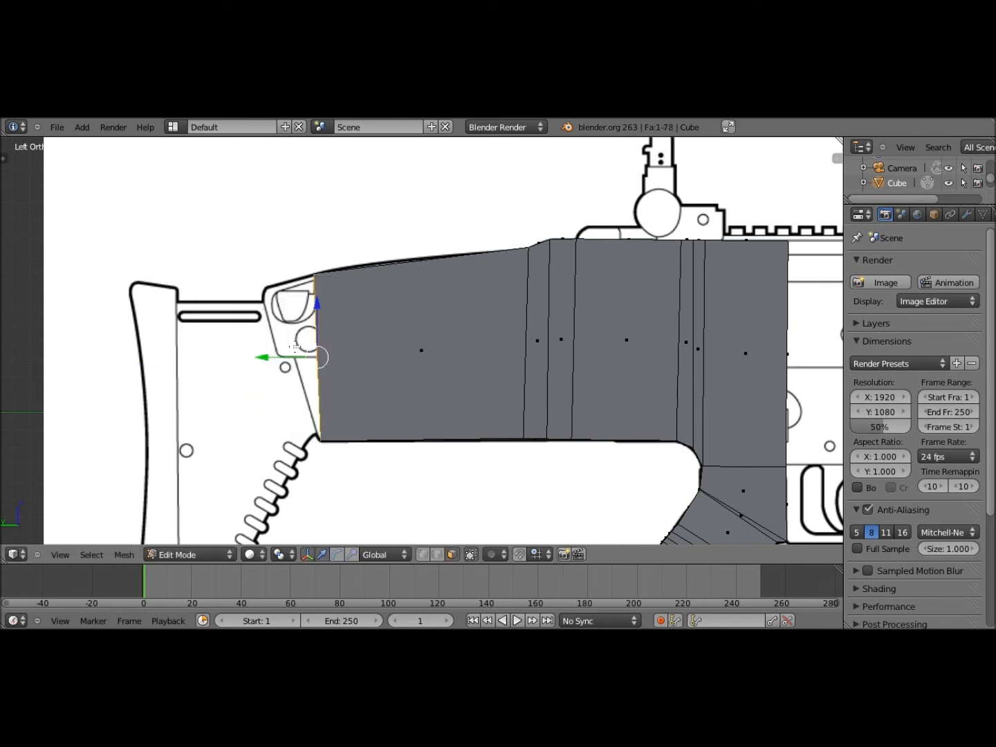
# Extrude the rear face backward, rotate it to a slant, and move it onto the reference outline
pyautogui.press('e')
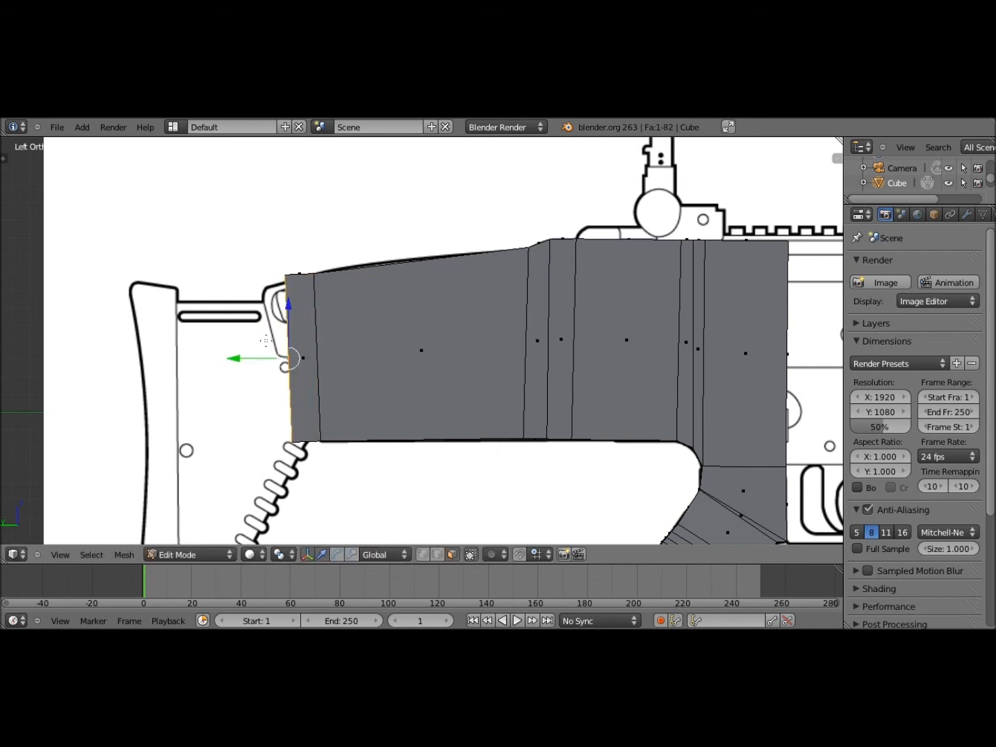
pyautogui.press('r')
pyautogui.click(255, 344)
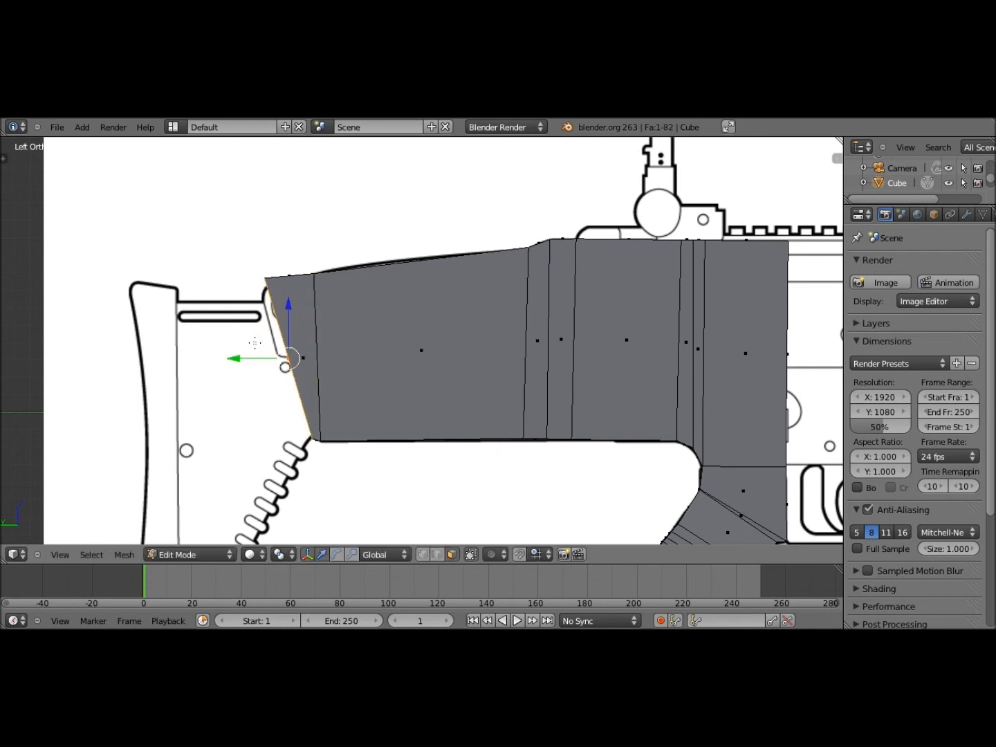
pyautogui.press('z')
pyautogui.press('g')
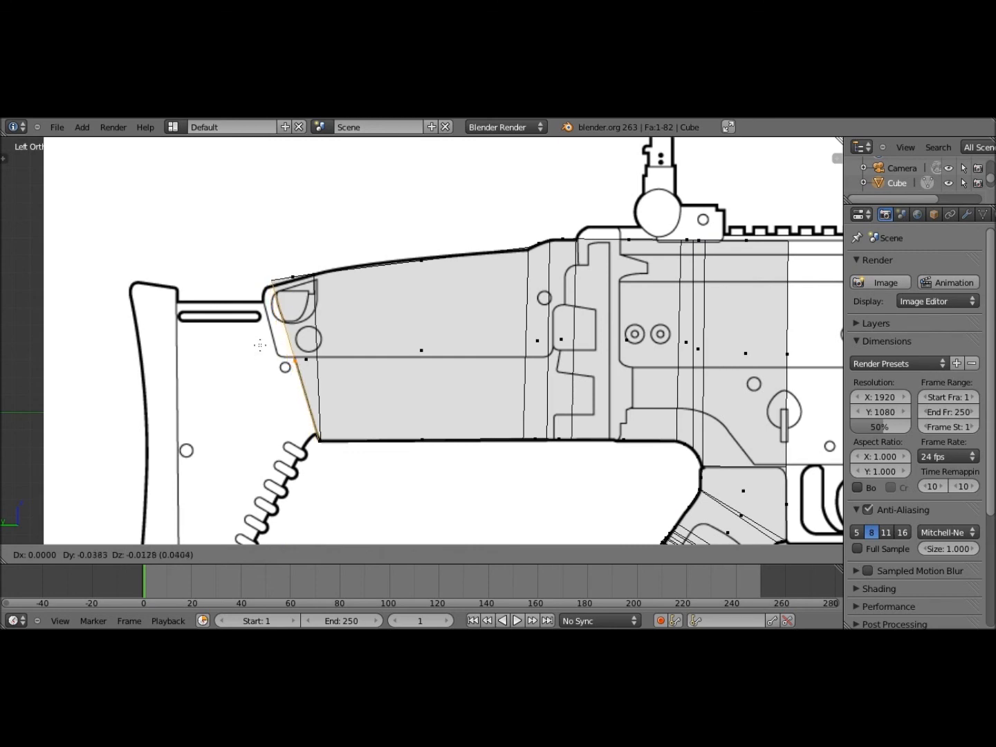
pyautogui.click(337, 378)
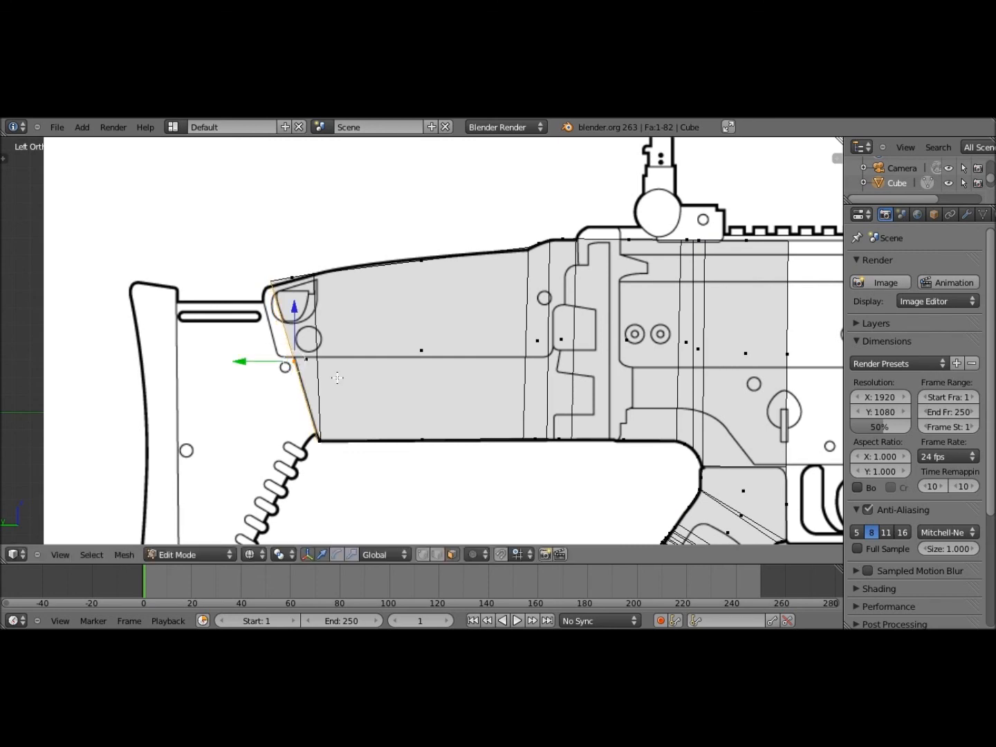
pyautogui.press('z')
# Select the bottom rear edge and raise it slightly
pyautogui.moveTo(338, 376)
pyautogui.mouseDown(button='middle')
pyautogui.moveTo(351, 360)
pyautogui.moveTo(414, 352)
pyautogui.moveTo(387, 446)
pyautogui.moveTo(486, 233)
pyautogui.mouseUp(button='middle')
pyautogui.scroll(4, 388, 446)
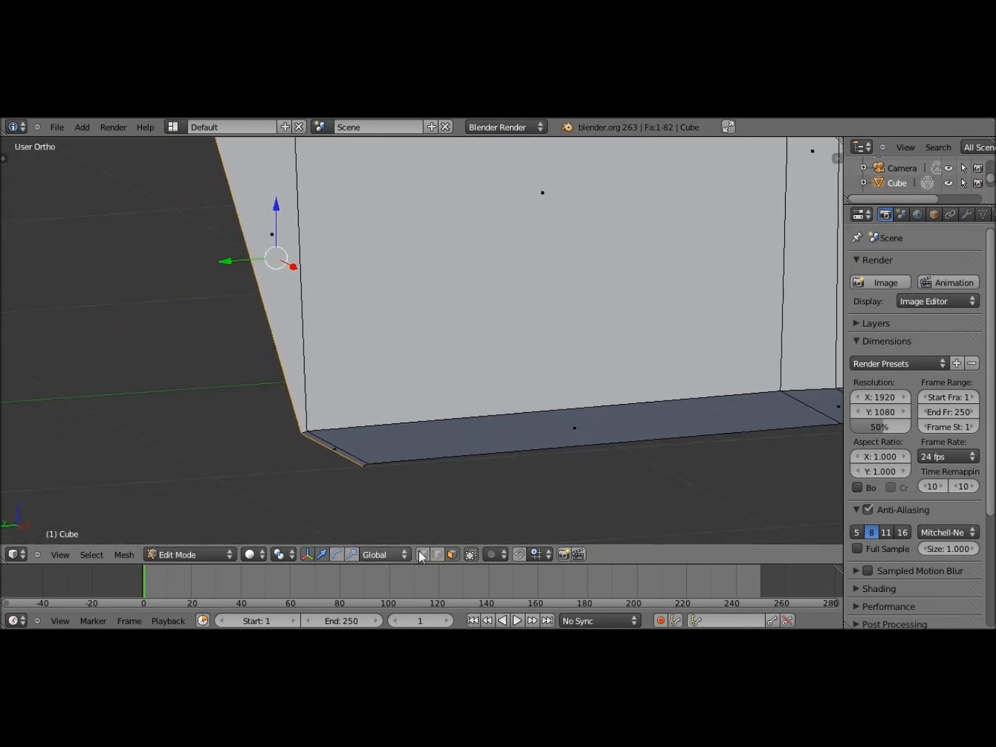
pyautogui.moveTo(357, 427); pyautogui.dragTo(387, 390, button='middle')
pyautogui.rightClick(298, 401)
pyautogui.moveTo(298, 401); pyautogui.dragTo(256, 310, button='middle')
pyautogui.moveTo(255, 309); pyautogui.dragTo(378, 349)
pyautogui.scroll(-6, 315, 538)
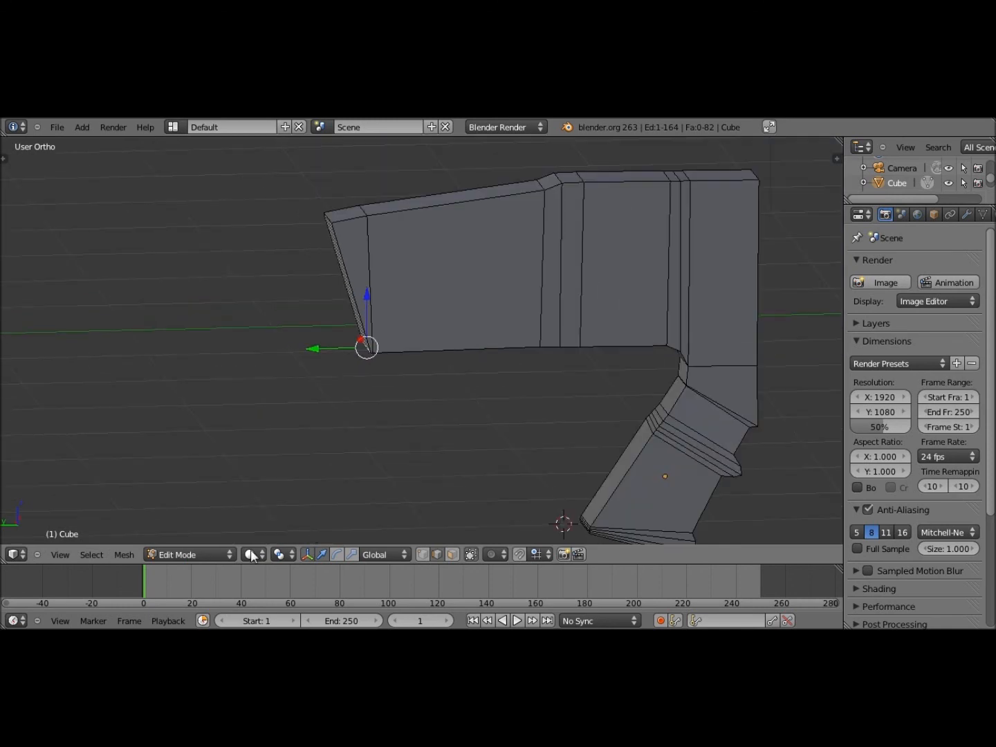
# Move the top rear vertex down-left onto the reference's angled back outline
pyautogui.click(60, 554)
pyautogui.click(90, 413)
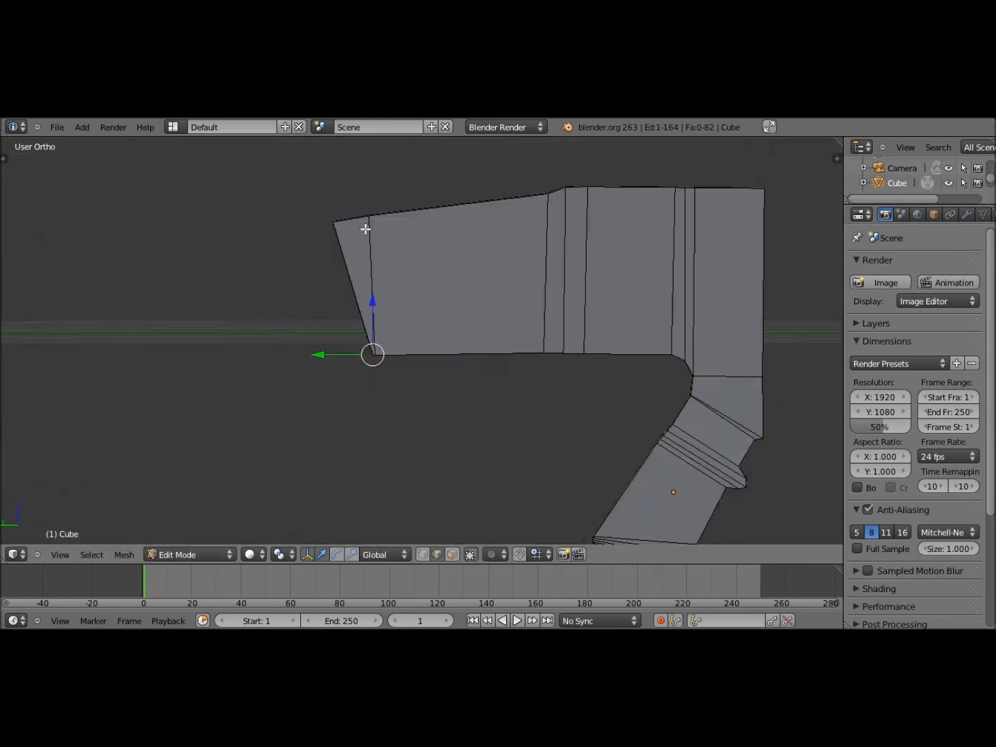
pyautogui.moveTo(370, 231); pyautogui.dragTo(392, 247, button='middle')
pyautogui.rightClick(391, 246)
pyautogui.rightClick(388, 246)
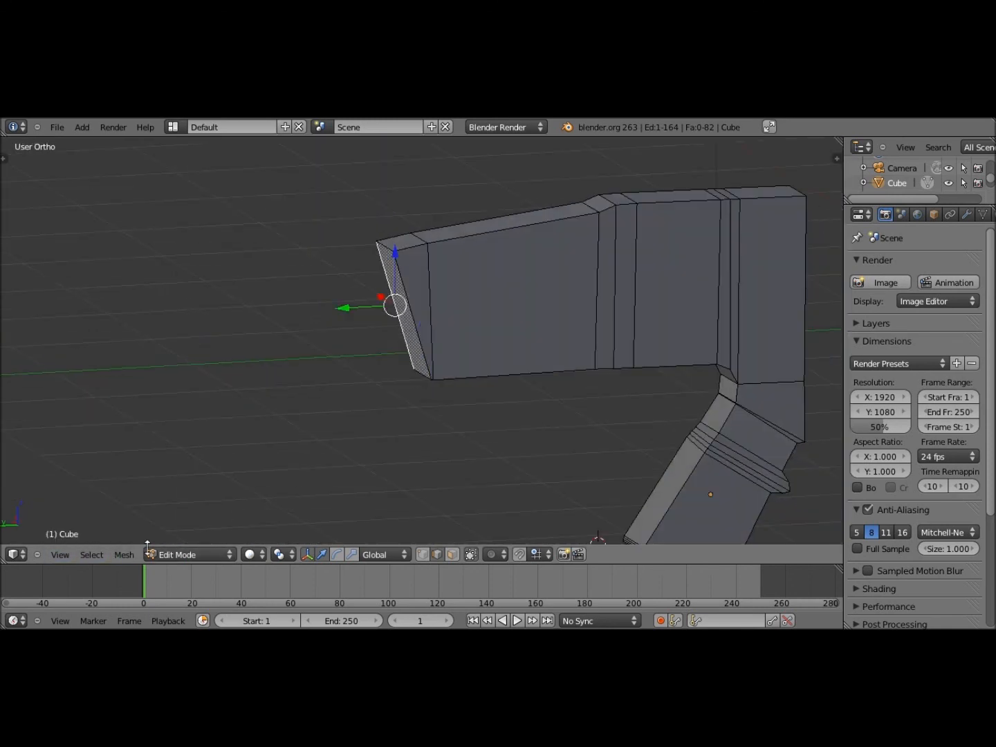
pyautogui.click(60, 554)
pyautogui.click(76, 415)
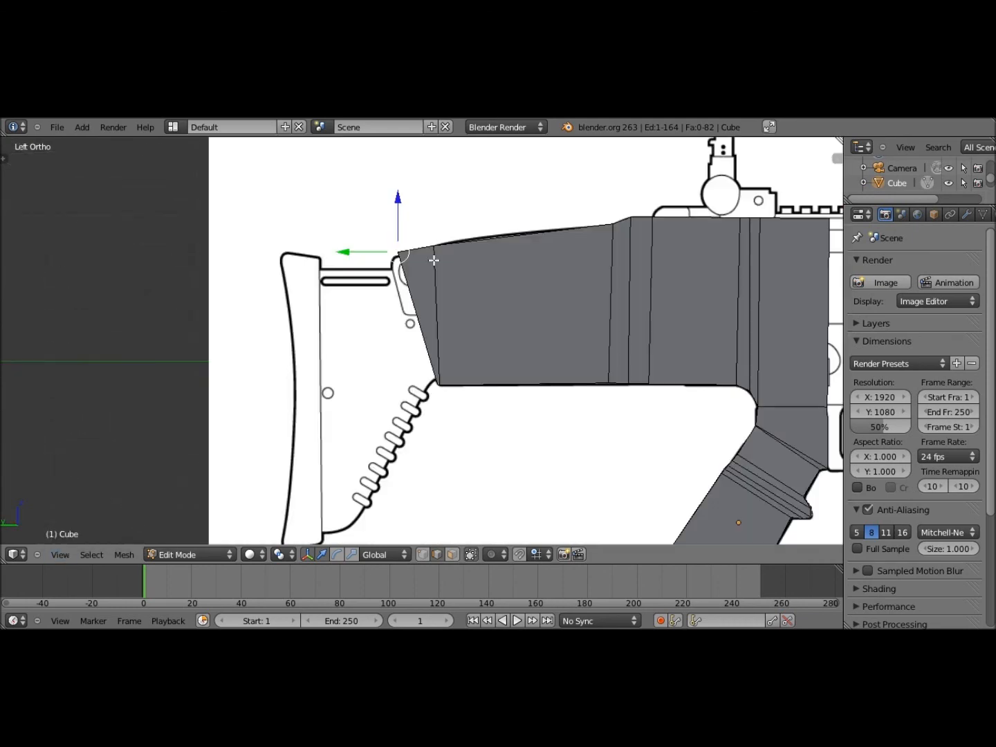
pyautogui.scroll(4, 433, 260)
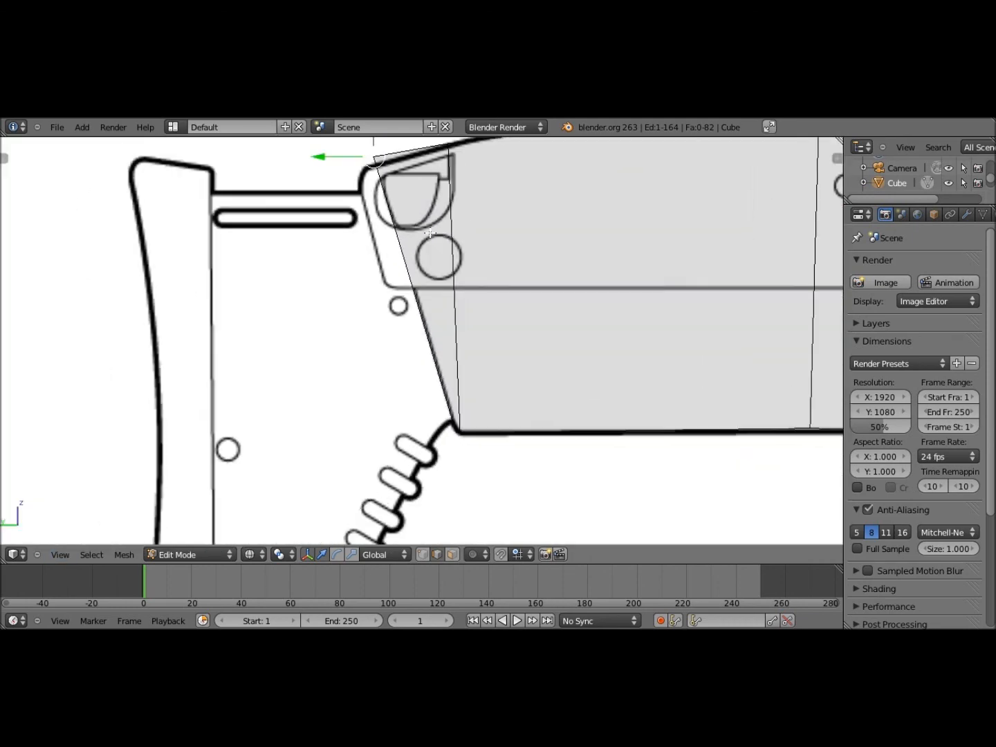
pyautogui.press('g')
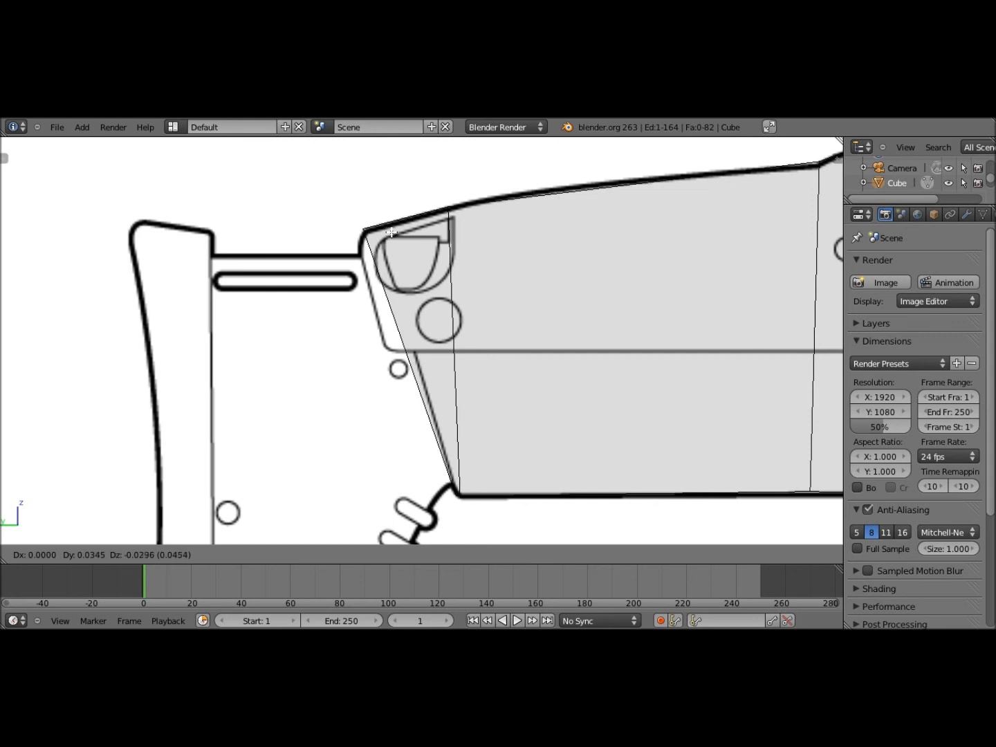
pyautogui.click(390, 233)
pyautogui.keyDown('shift'); pyautogui.moveTo(568, 353); pyautogui.dragTo(522, 355, button='middle'); pyautogui.keyUp('shift')
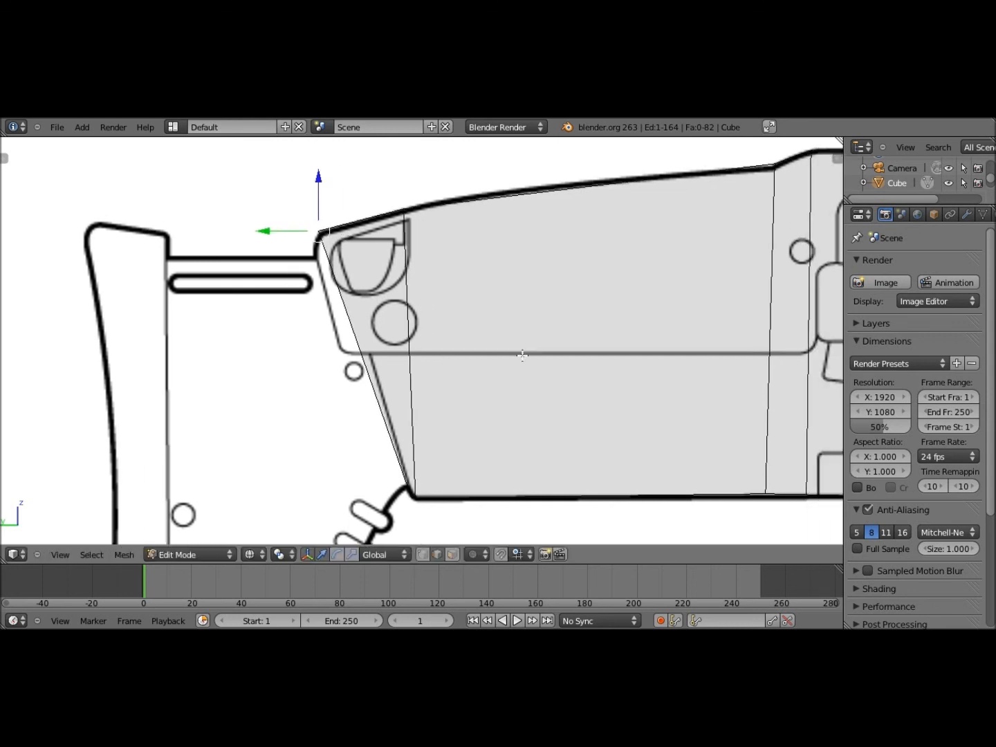
# Add a vertical loop cut in the receiver and move its top edge onto the outline
pyautogui.hotkey('ctrl', 'r')
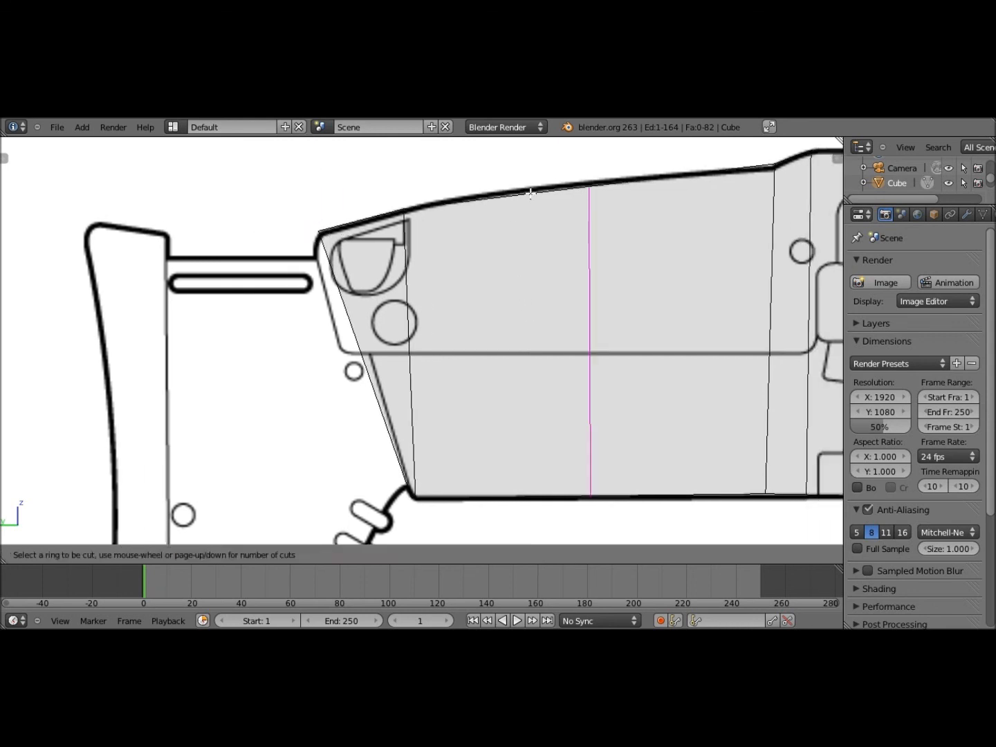
pyautogui.click(530, 194)
pyautogui.click(462, 196)
pyautogui.moveTo(548, 210); pyautogui.dragTo(520, 185, button='middle')
pyautogui.rightClick(481, 187)
pyautogui.hotkey('ctrl', 'z')
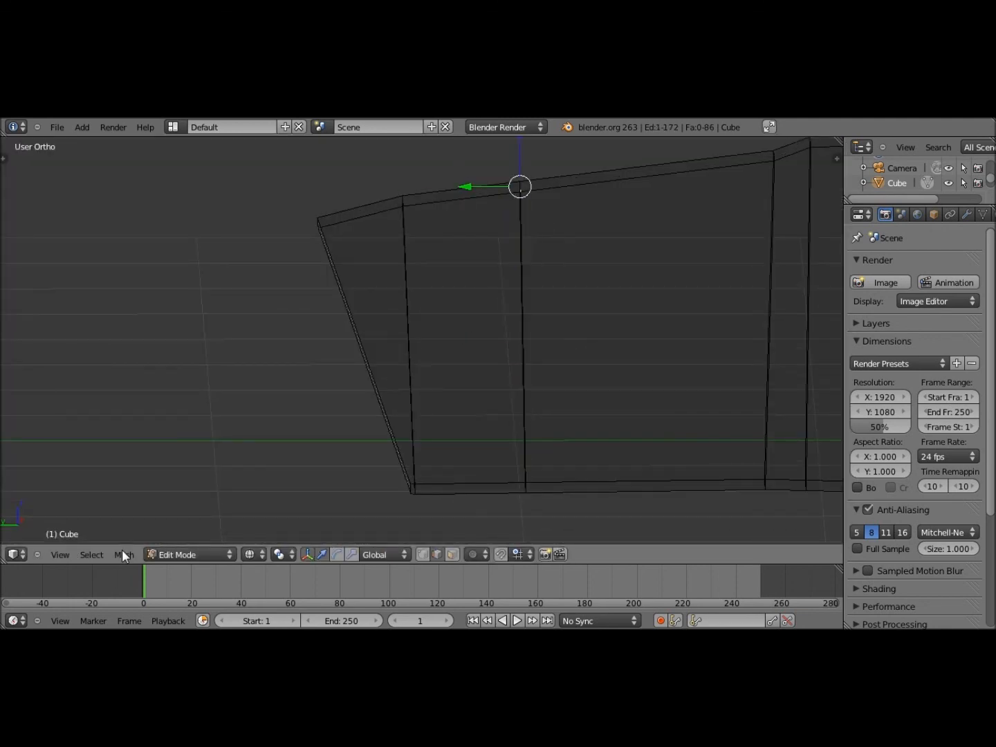
pyautogui.moveTo(534, 186)
pyautogui.mouseDown(button='middle')
pyautogui.moveTo(547, 193)
pyautogui.moveTo(539, 204)
pyautogui.mouseUp(button='middle')
pyautogui.click(60, 555)
pyautogui.click(111, 416)
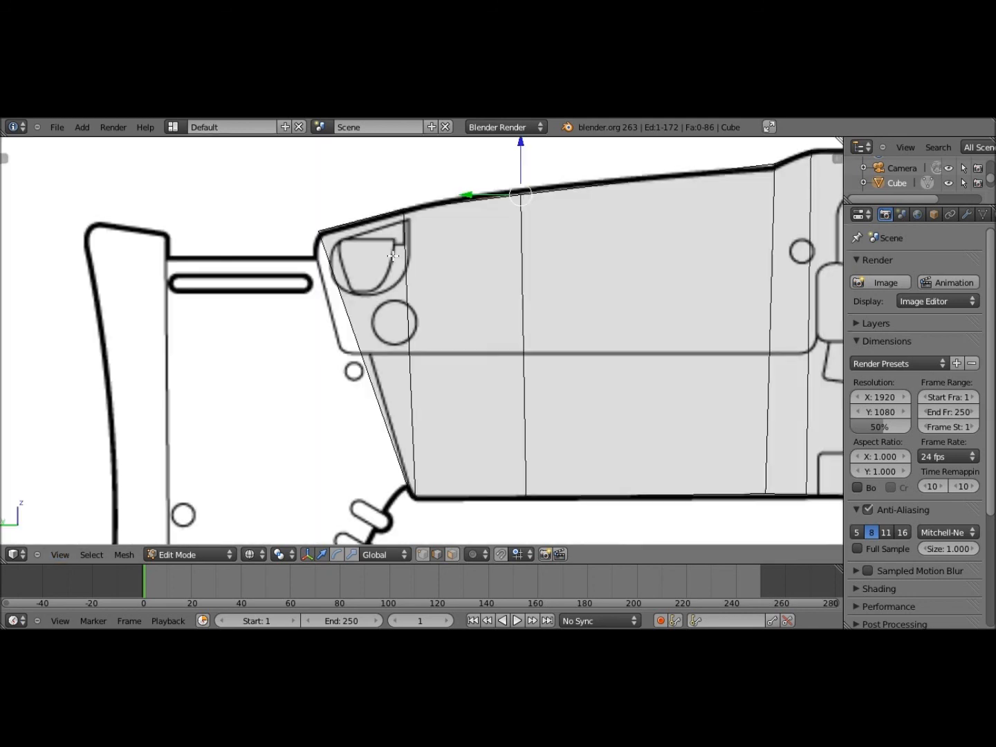
pyautogui.press('g')
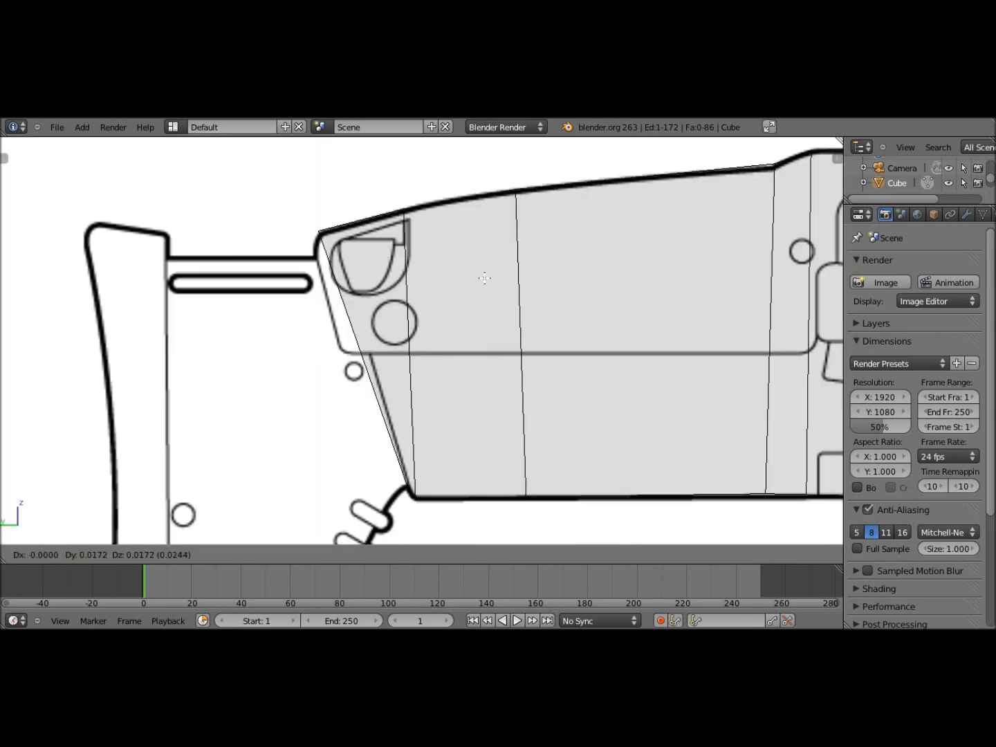
pyautogui.click(483, 278)
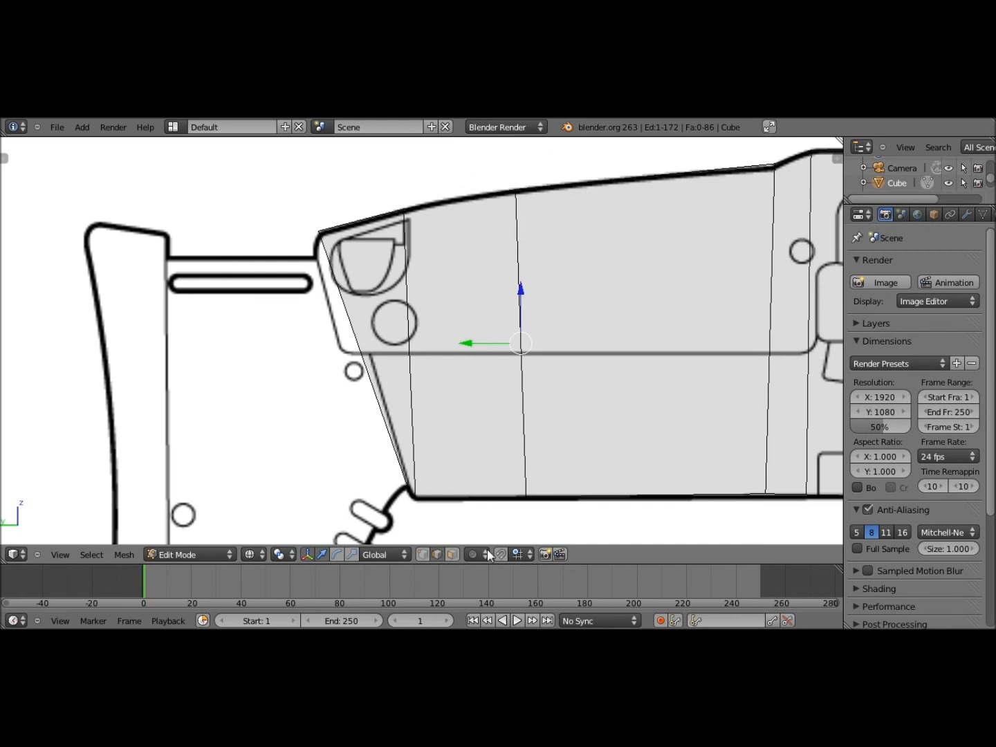
# Add a second loop cut near the rear and nudge its top edge onto the outline
pyautogui.click(453, 553)
pyautogui.rightClick(474, 335)
pyautogui.hotkey('ctrl', 'r')
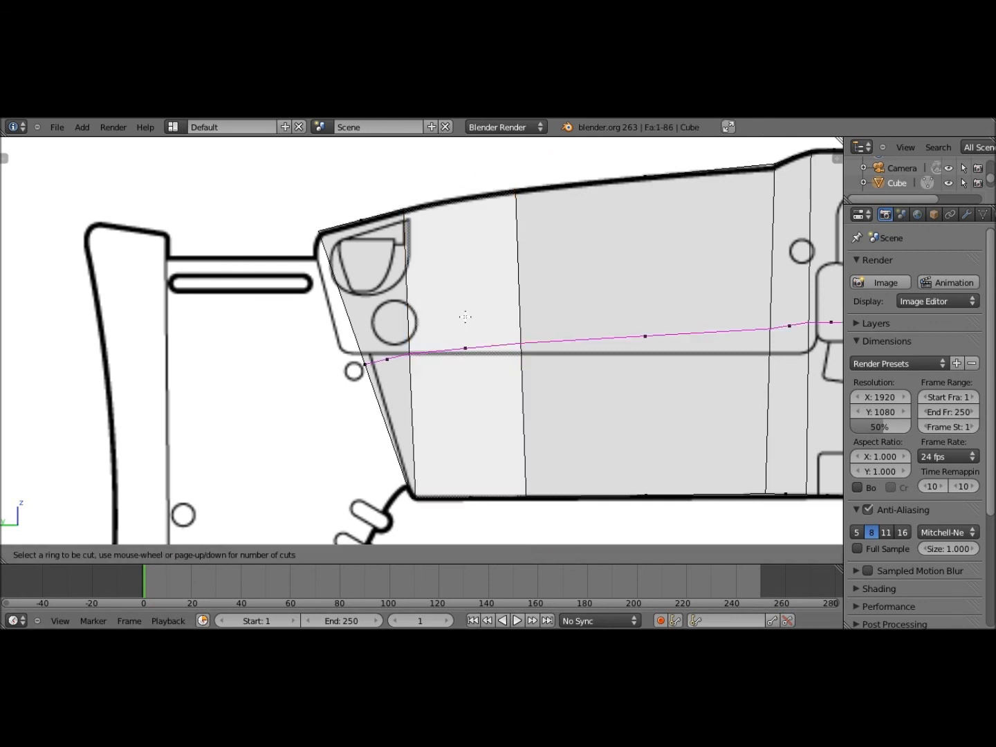
pyautogui.click(460, 225)
pyautogui.click(446, 556)
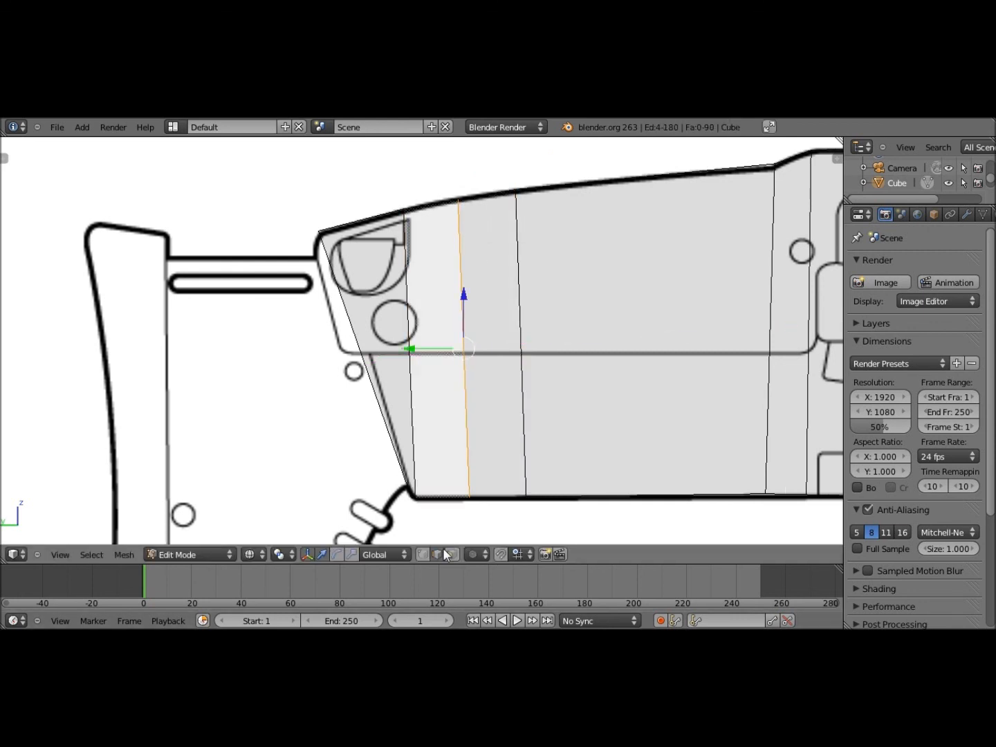
pyautogui.moveTo(446, 368); pyautogui.dragTo(470, 419, button='middle')
pyautogui.rightClick(443, 177)
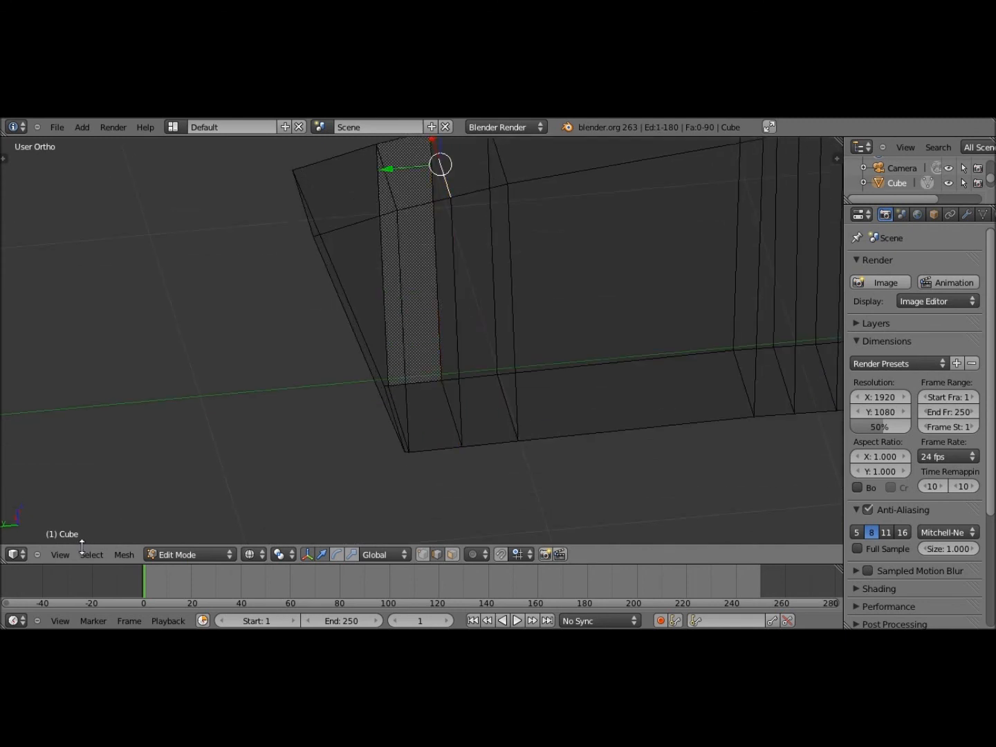
pyautogui.click(72, 554)
pyautogui.click(105, 414)
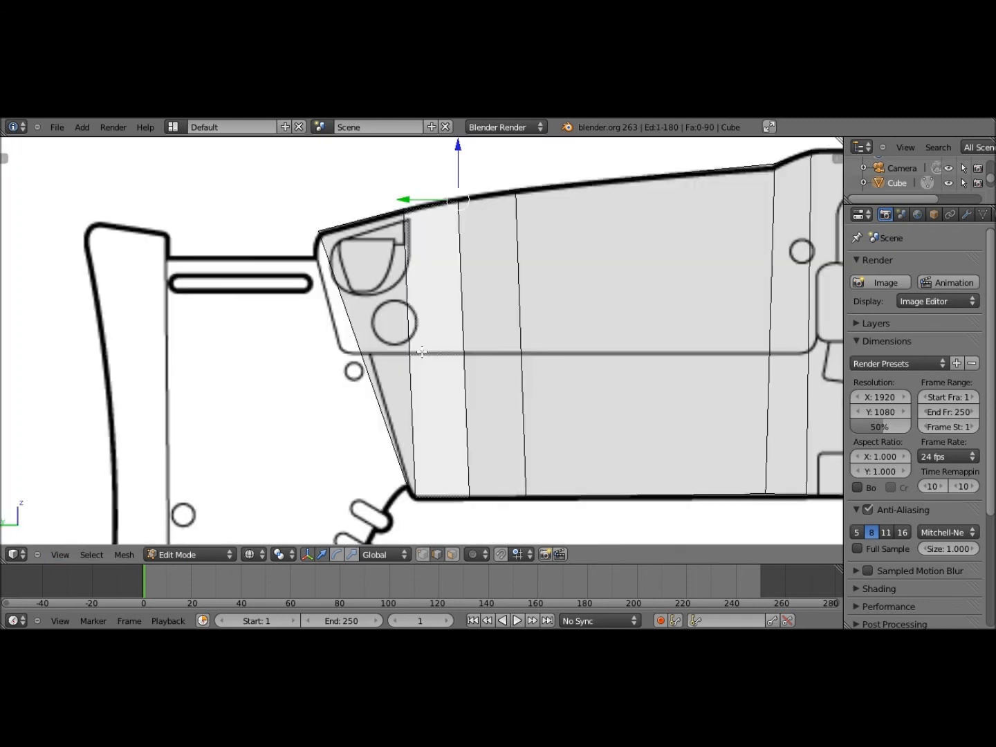
pyautogui.keyDown('shift'); pyautogui.moveTo(469, 221); pyautogui.dragTo(470, 237, button='middle'); pyautogui.keyUp('shift')
pyautogui.press('g')
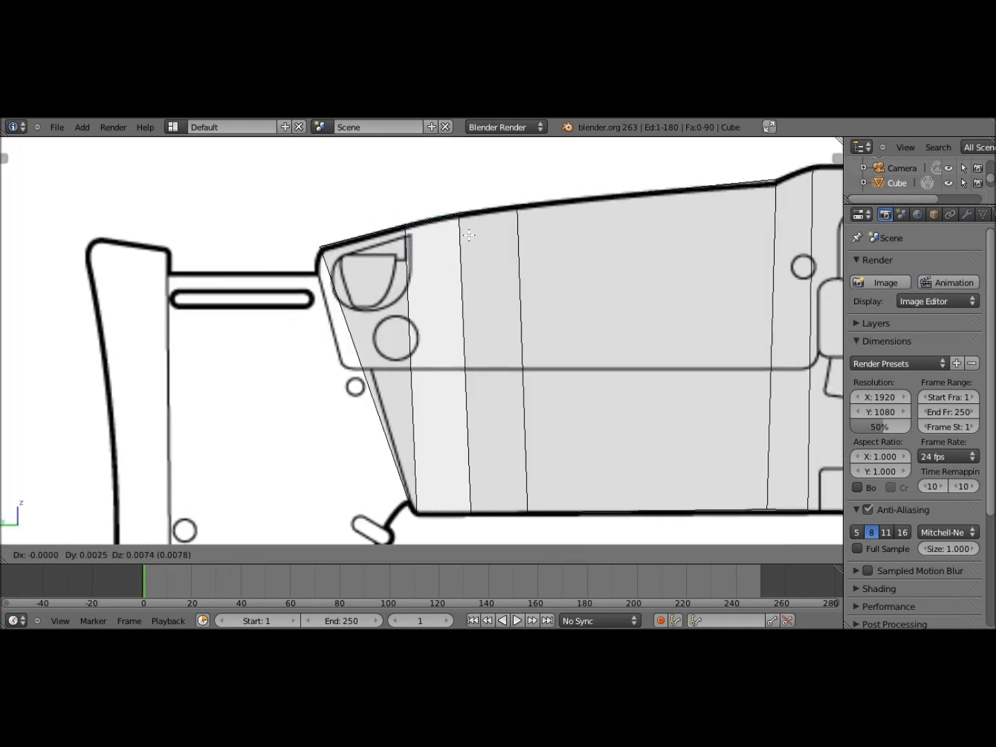
pyautogui.click(577, 262)
# Briefly leave Edit Mode to inspect the receiver's shape, then return to editing
pyautogui.keyDown('shift'); pyautogui.moveTo(578, 262); pyautogui.dragTo(505, 280, button='middle'); pyautogui.keyUp('shift')
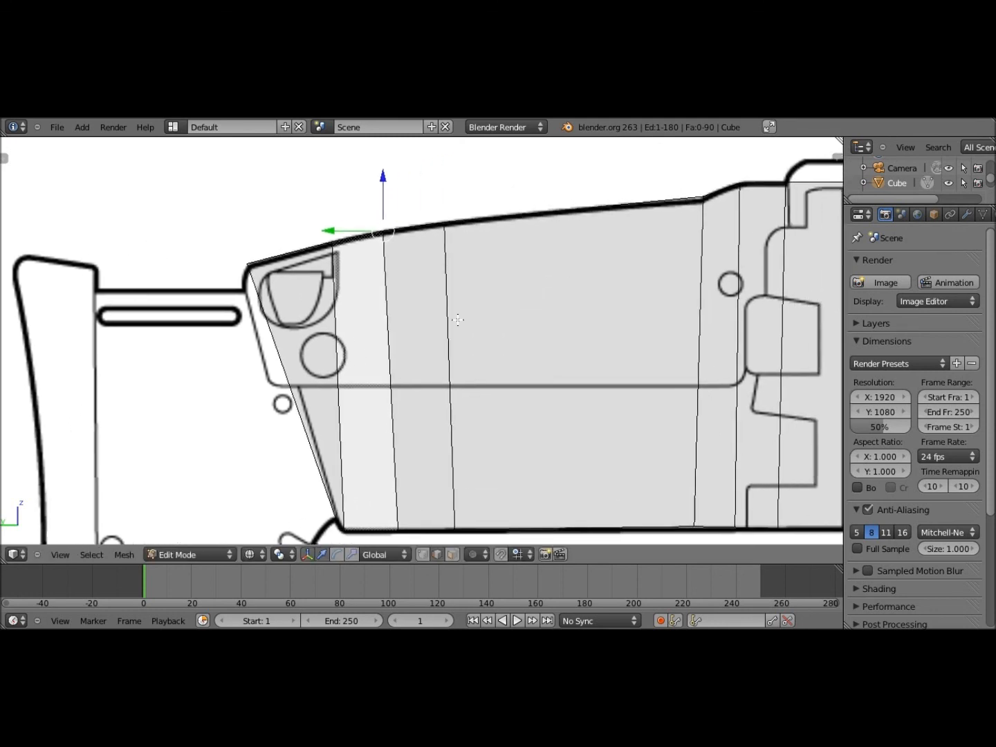
pyautogui.scroll(-1, 458, 320)
pyautogui.moveTo(457, 320); pyautogui.dragTo(470, 358, button='middle')
pyautogui.press('Tab')
pyautogui.scroll(-2, 508, 370)
pyautogui.press('Tab')
pyautogui.scroll(4, 471, 357)
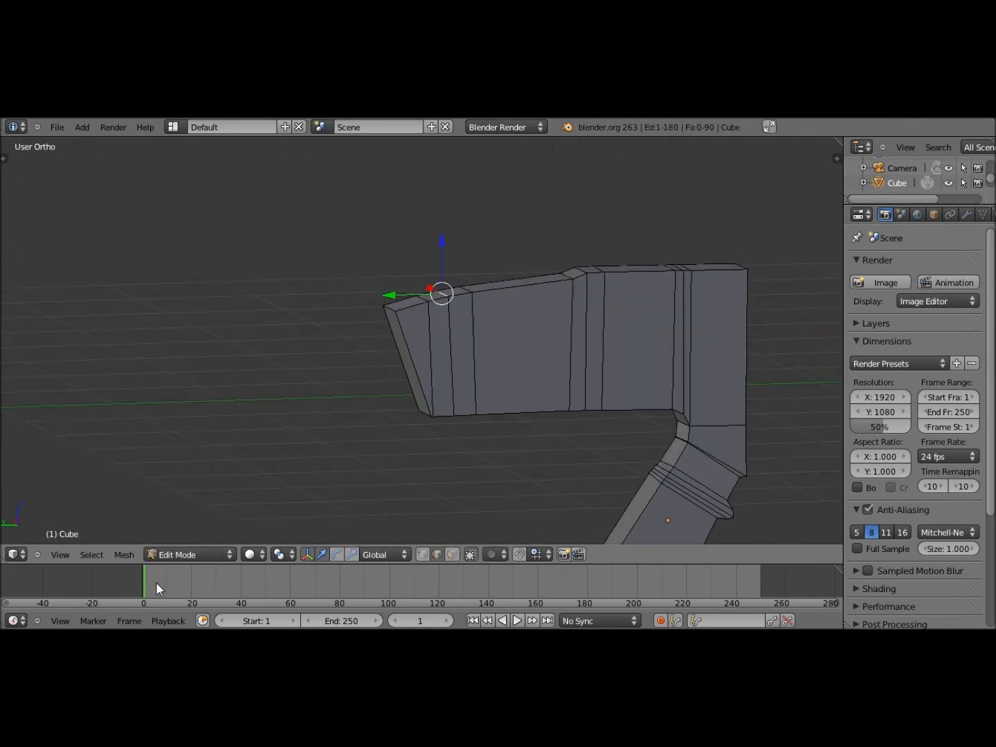
# Select the receiver's angled rear face and extrude it outward along its normal
pyautogui.click(59, 554)
pyautogui.click(77, 416)
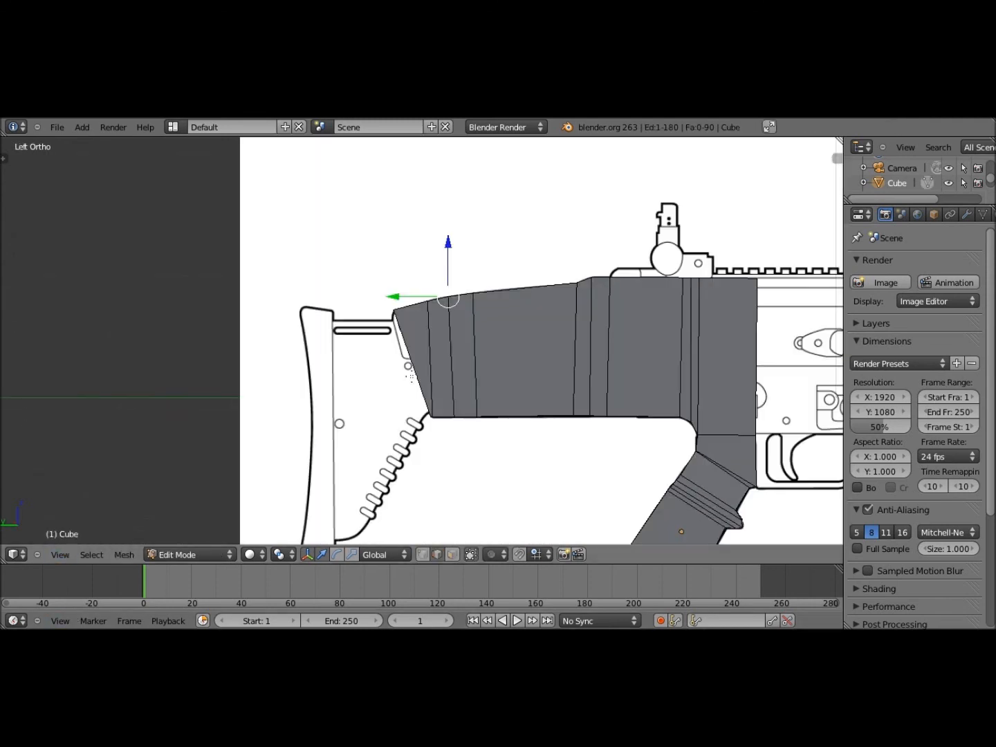
pyautogui.scroll(5, 409, 377)
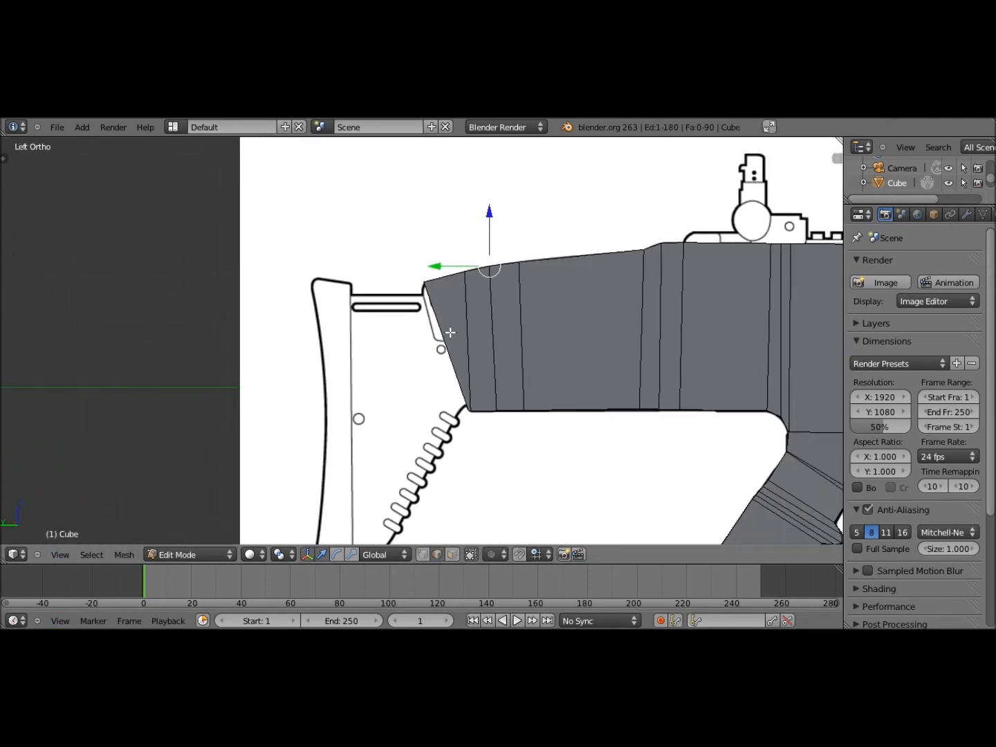
pyautogui.scroll(1, 448, 351)
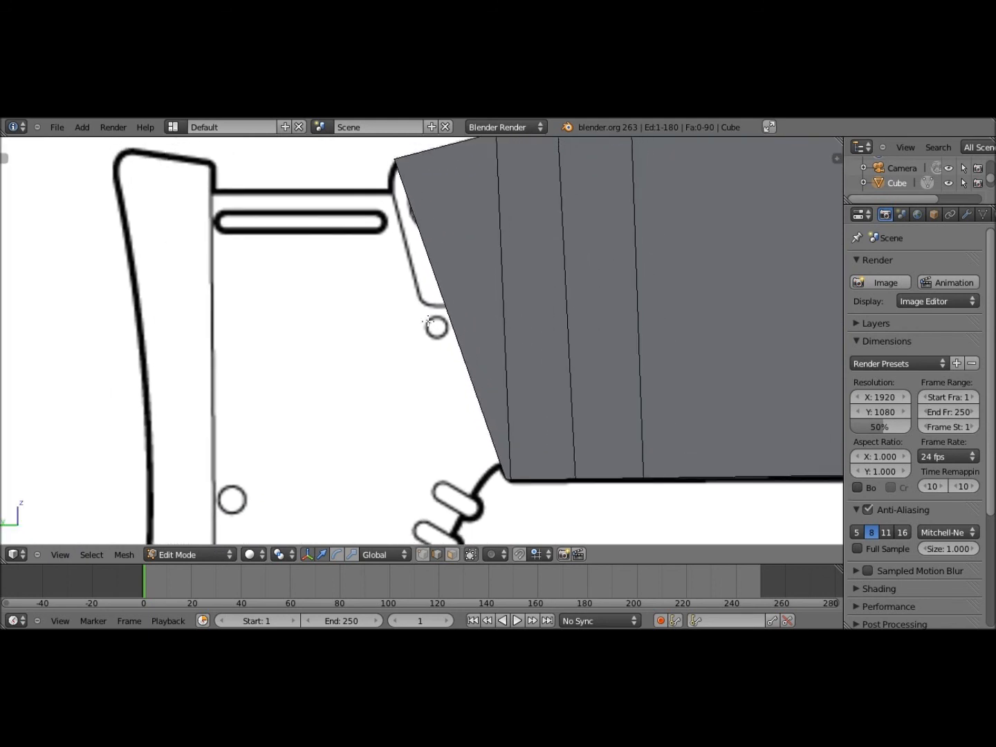
pyautogui.moveTo(428, 321); pyautogui.dragTo(432, 326, button='middle')
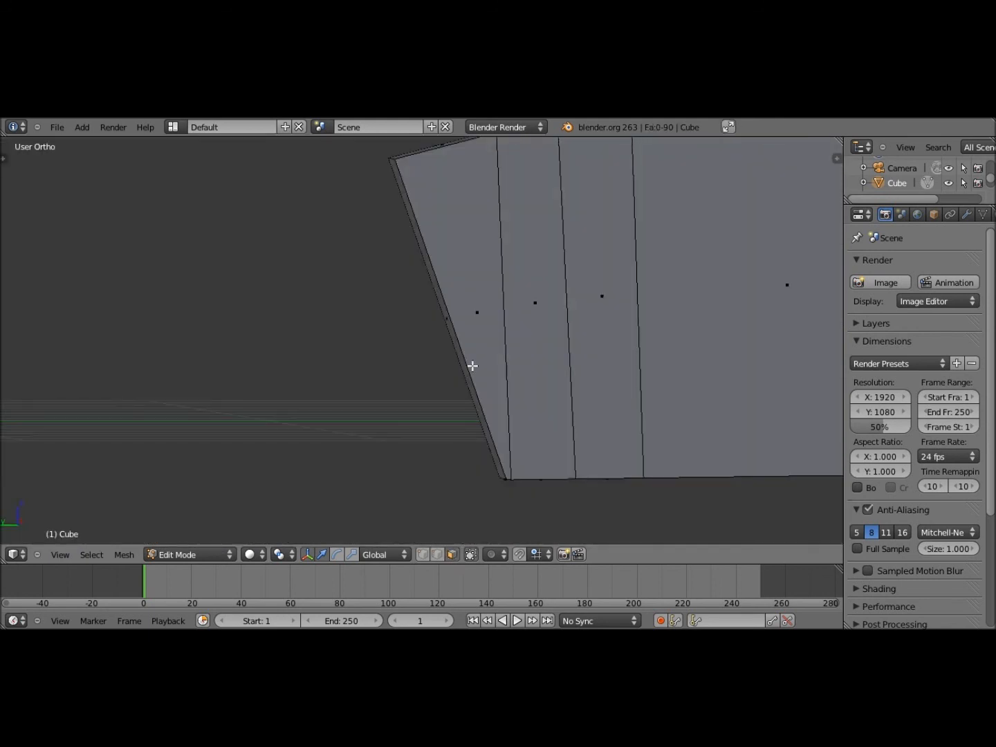
pyautogui.moveTo(472, 365); pyautogui.dragTo(436, 340, button='middle')
pyautogui.rightClick(425, 330)
pyautogui.click(59, 555)
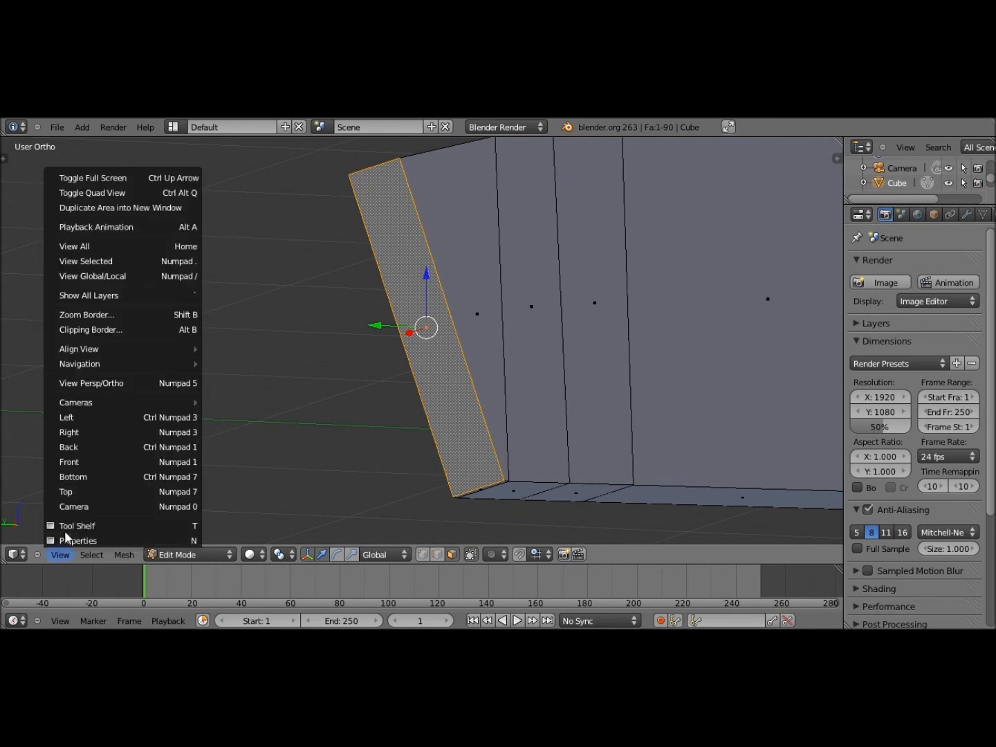
pyautogui.click(69, 417)
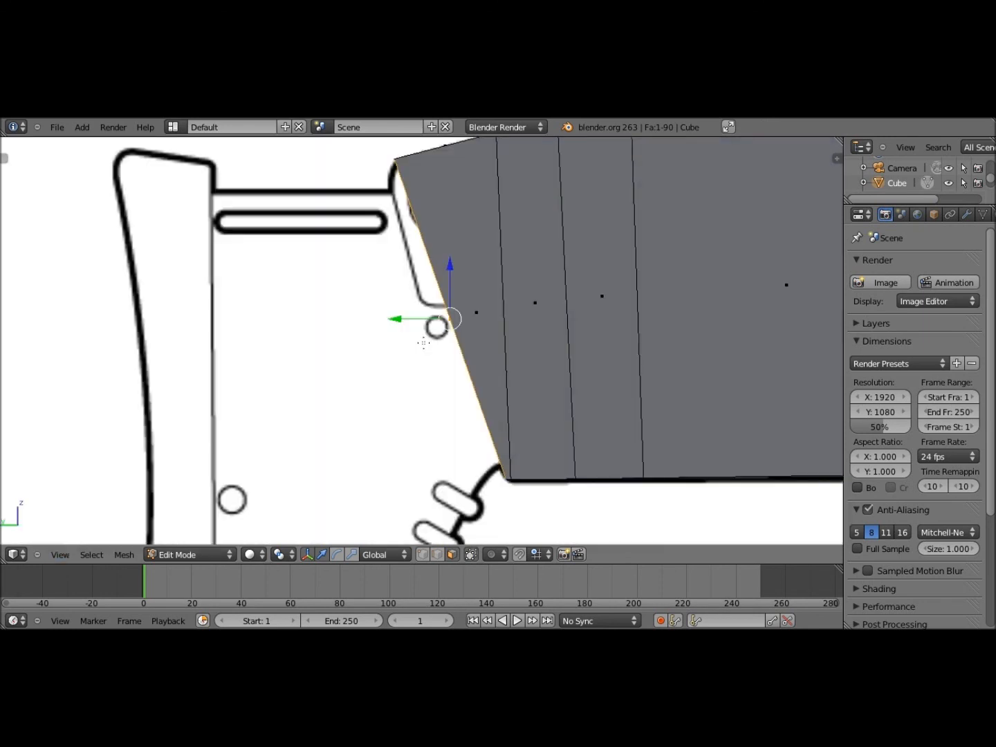
pyautogui.press('z')
pyautogui.press('e')
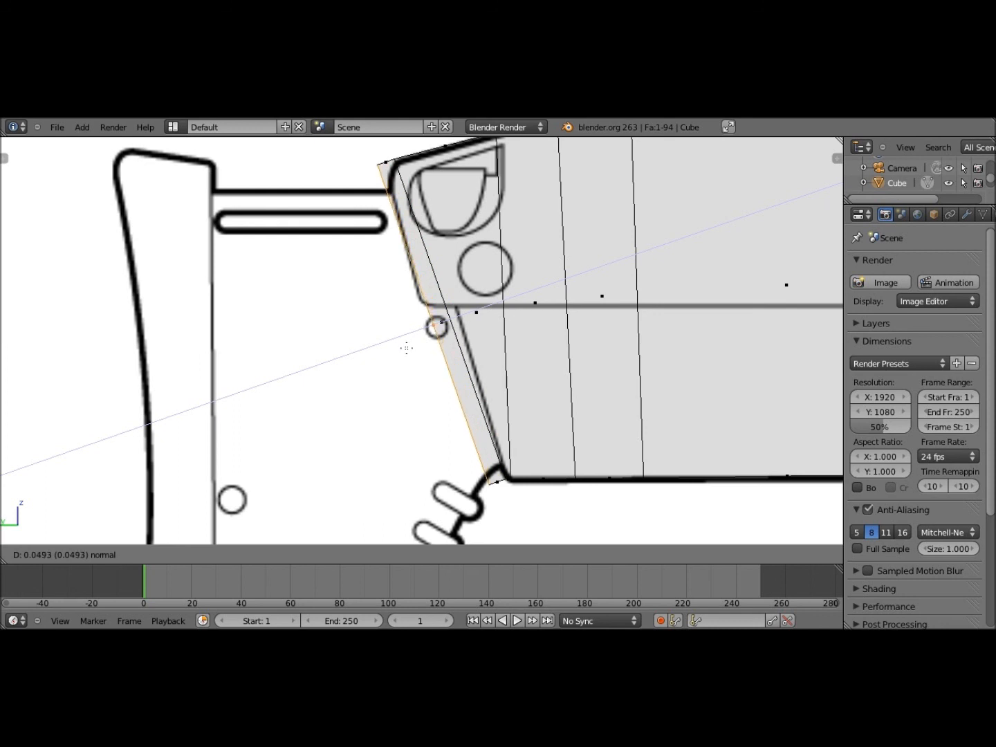
pyautogui.click(408, 348)
# Scale the new rear face to about 0.82 and shift it -0.0164 along Y
pyautogui.press('s')
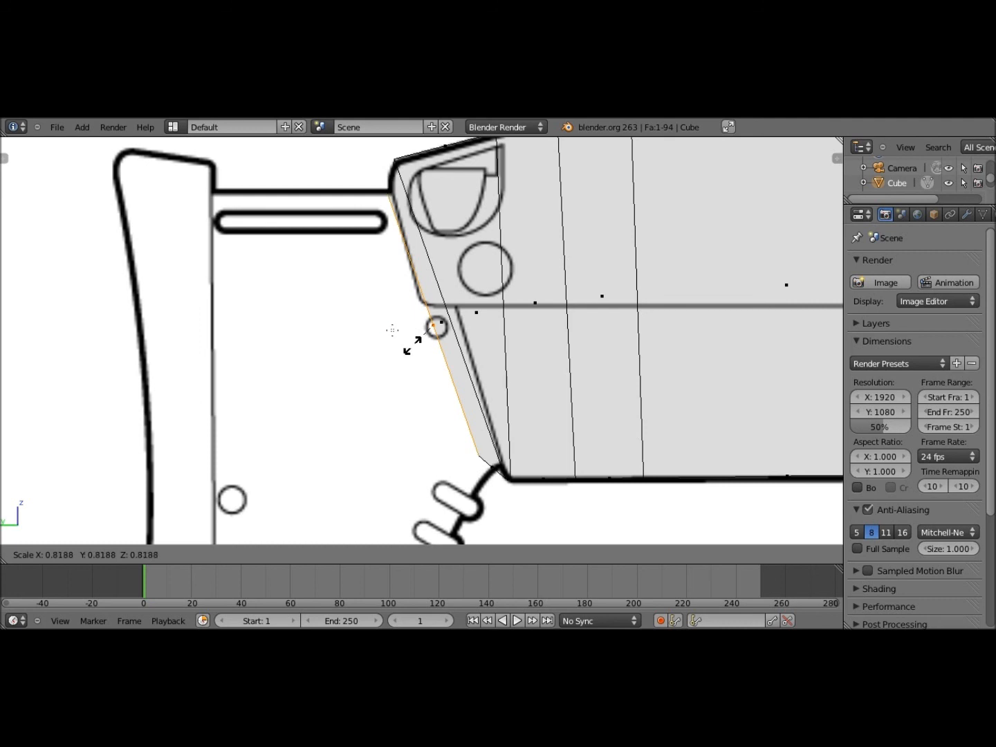
pyautogui.click(412, 344)
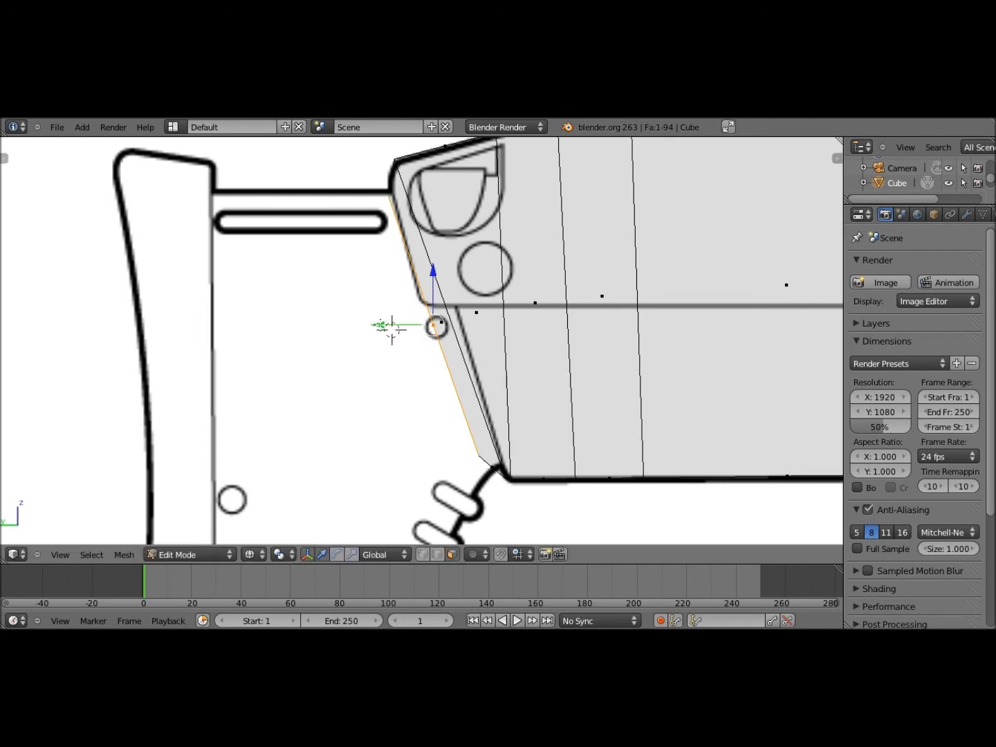
pyautogui.moveTo(391, 328); pyautogui.dragTo(392, 328)
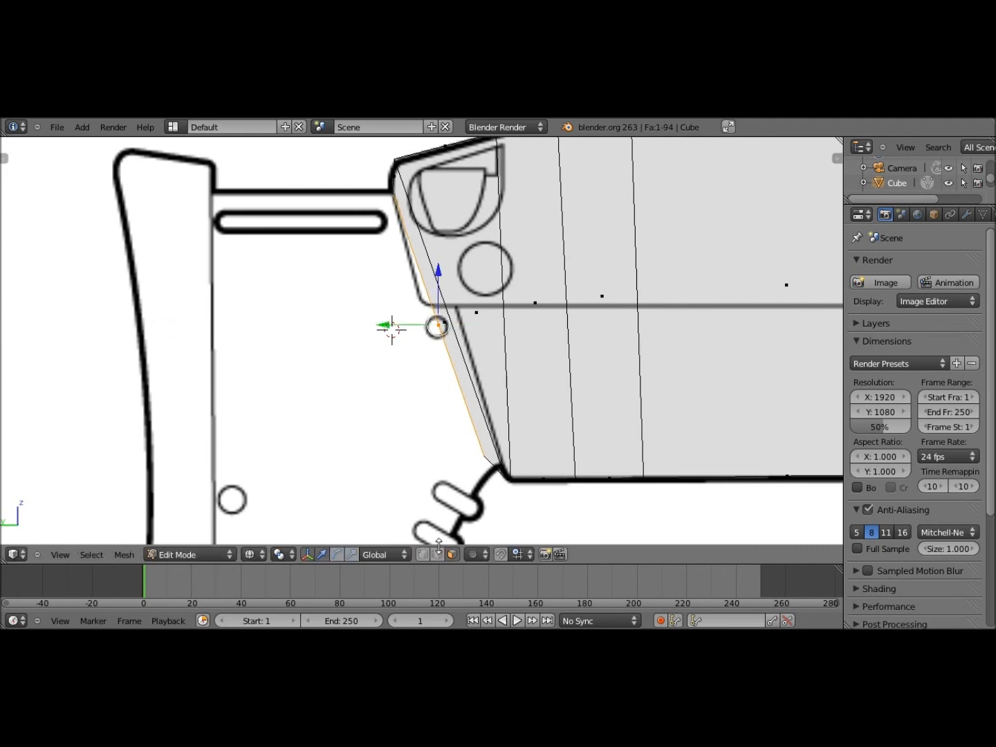
pyautogui.click(435, 556)
pyautogui.moveTo(453, 464); pyautogui.dragTo(477, 472, button='middle')
pyautogui.rightClick(475, 458)
pyautogui.hotkey('ctrl', 'z')
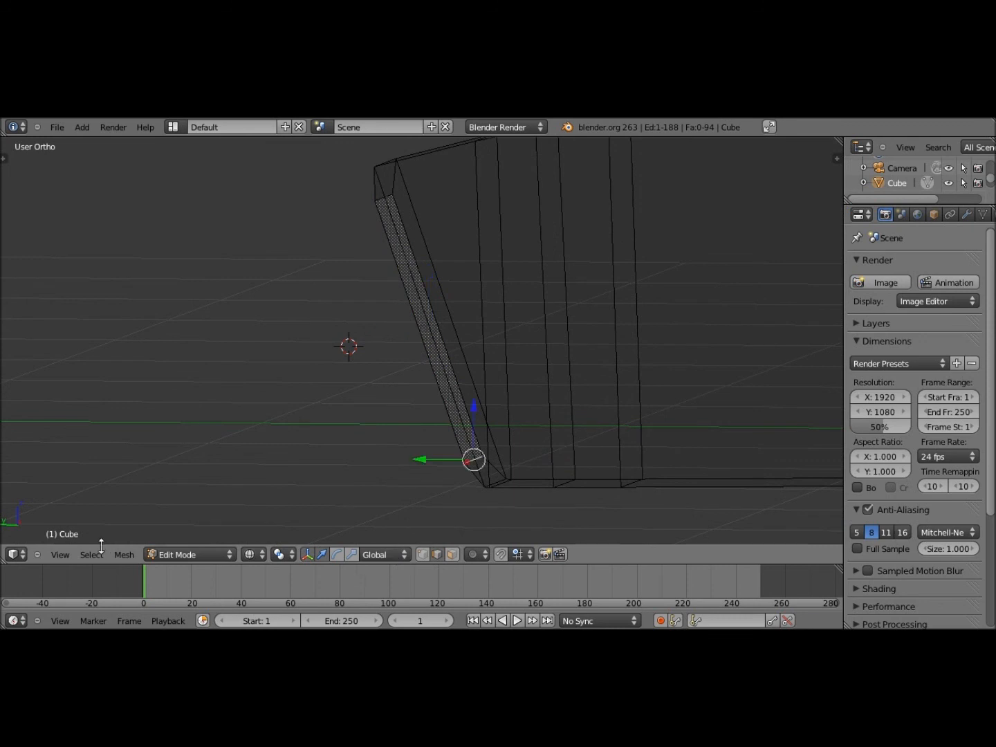
# In Left view, move the rear face's lower edge down to the grip line
pyautogui.click(60, 554)
pyautogui.click(101, 415)
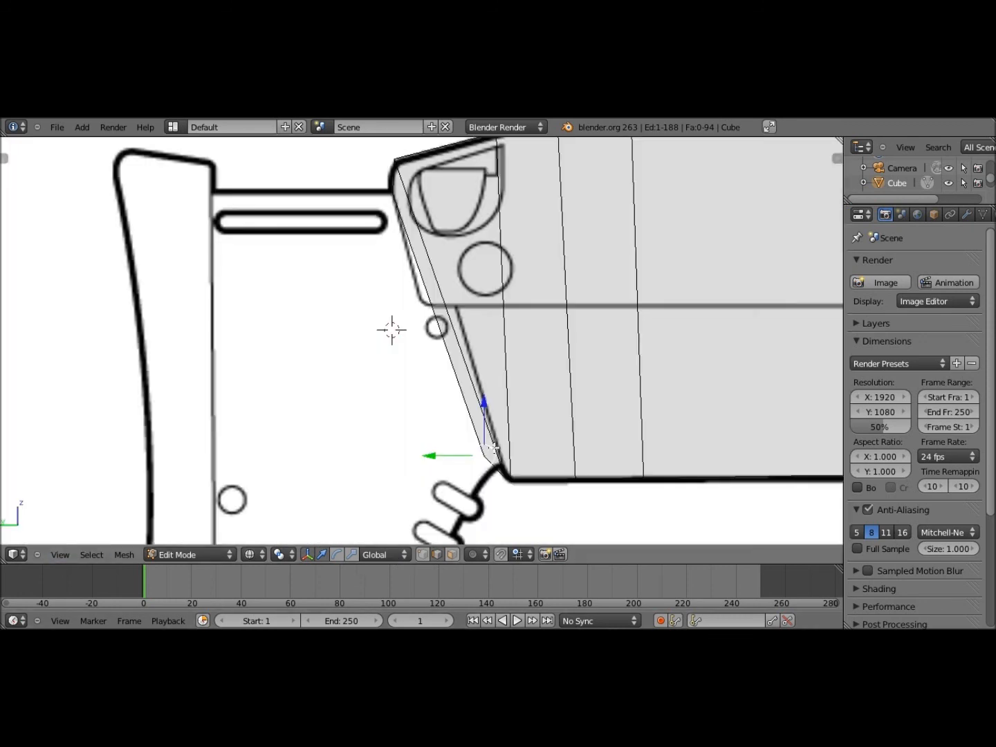
pyautogui.press('g')
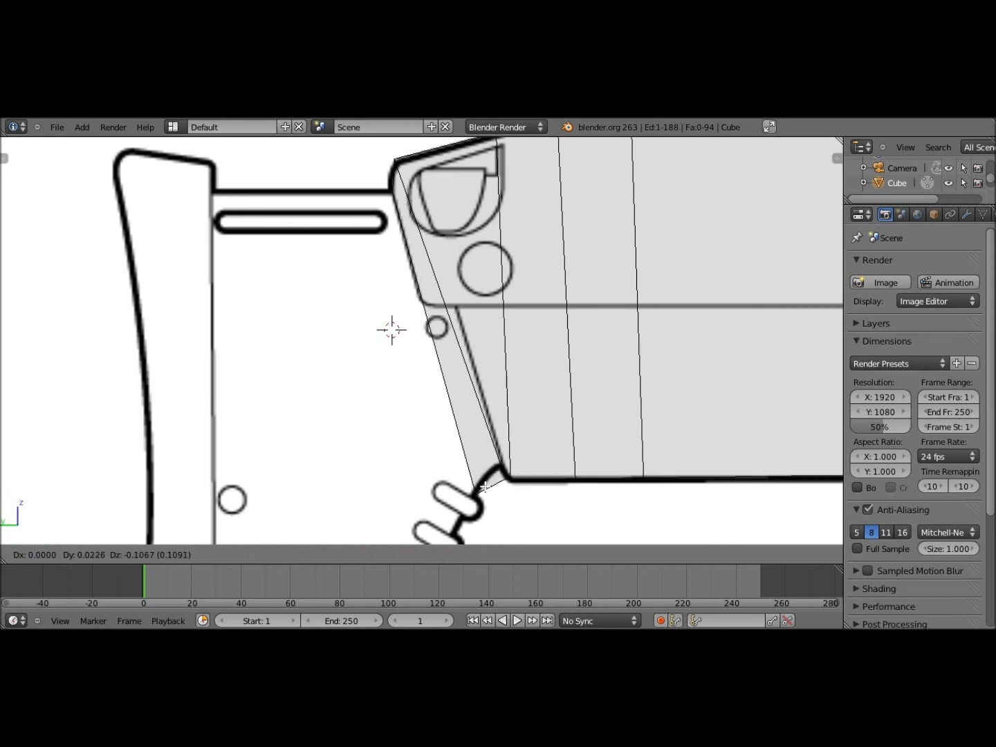
pyautogui.click(483, 490)
pyautogui.keyDown('shift'); pyautogui.moveTo(510, 477); pyautogui.dragTo(520, 365, button='middle'); pyautogui.keyUp('shift')
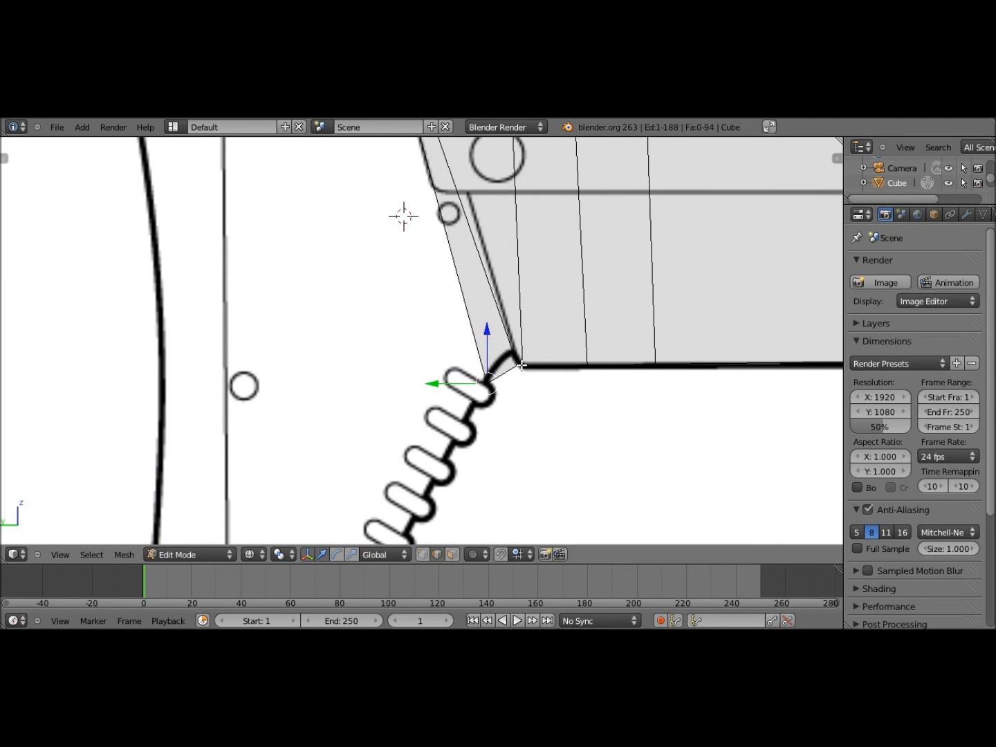
pyautogui.keyDown('shift'); pyautogui.moveTo(521, 365); pyautogui.dragTo(526, 438, button='middle'); pyautogui.keyUp('shift')
# Add a centred loop cut across the rear face, viewing it in solid shading
pyautogui.press('z')
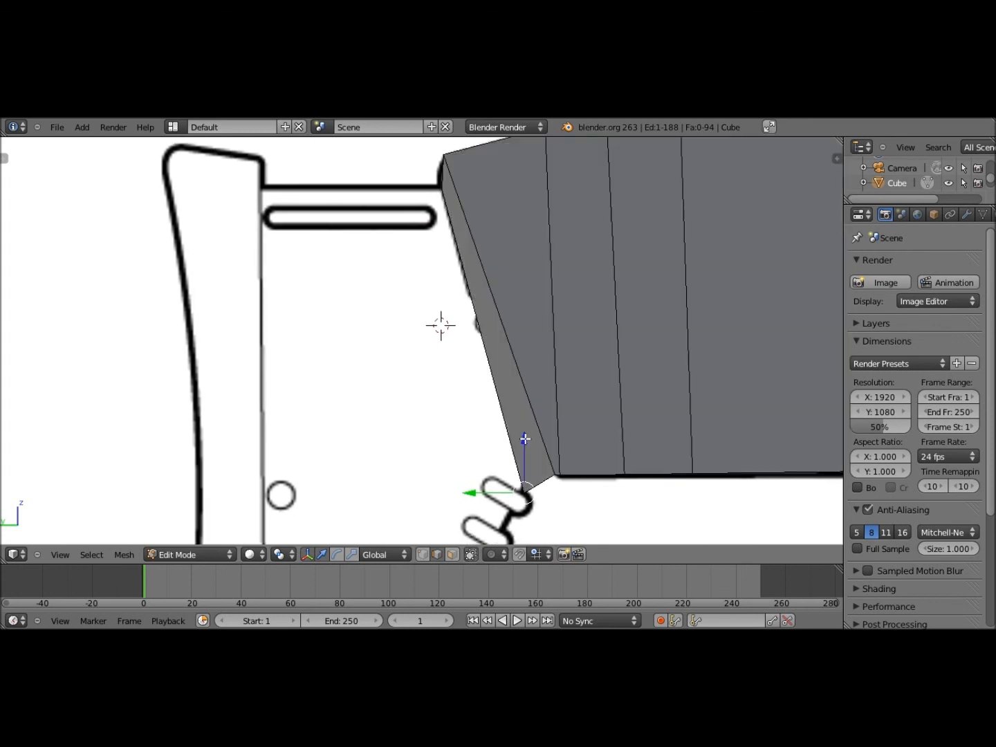
pyautogui.hotkey('ctrl', 'r')
pyautogui.click(542, 486)
pyautogui.rightClick(542, 486)
pyautogui.press('z')
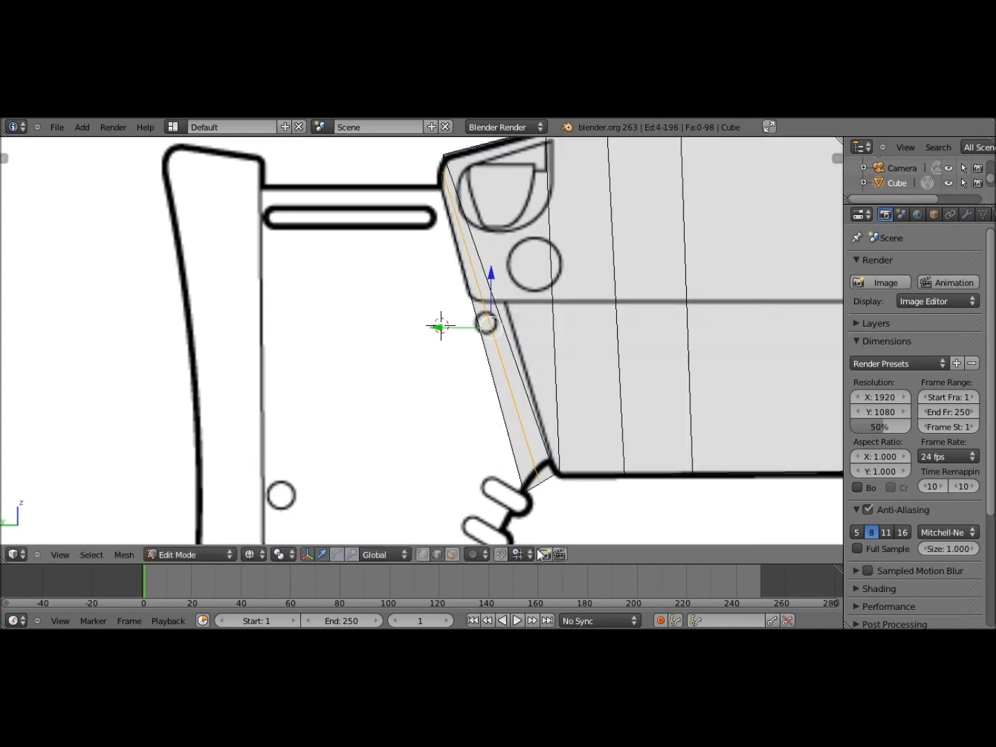
# Select a bottom edge of the rear face and move it onto the reference outline
pyautogui.moveTo(522, 476); pyautogui.dragTo(539, 488, button='middle')
pyautogui.rightClick(540, 488)
pyautogui.click(60, 555)
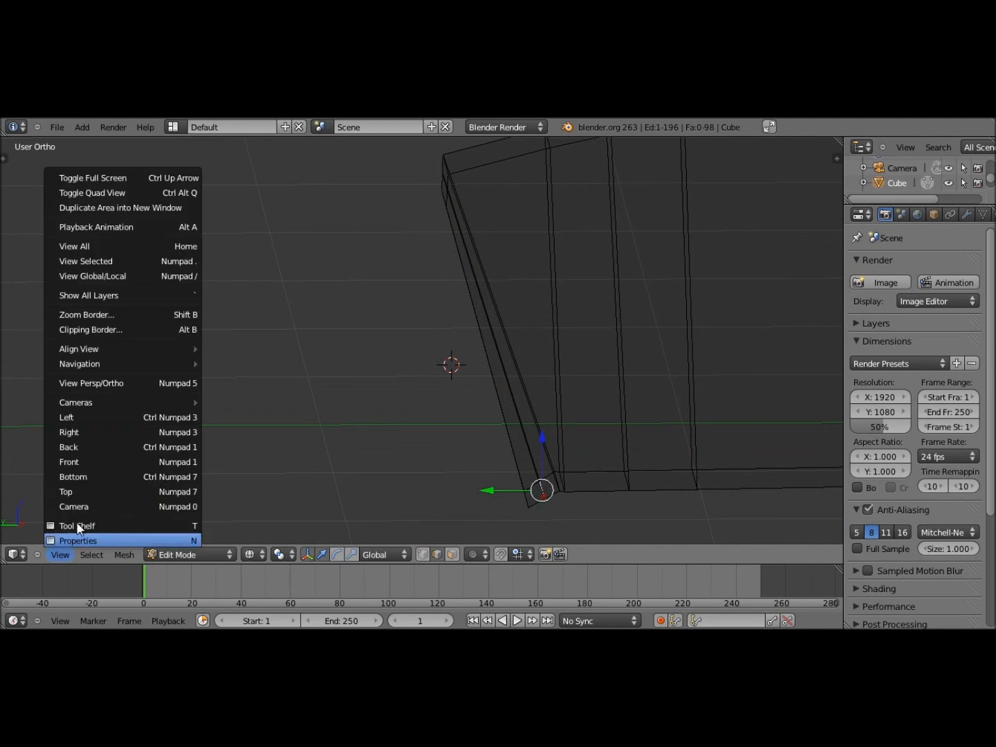
pyautogui.click(96, 416)
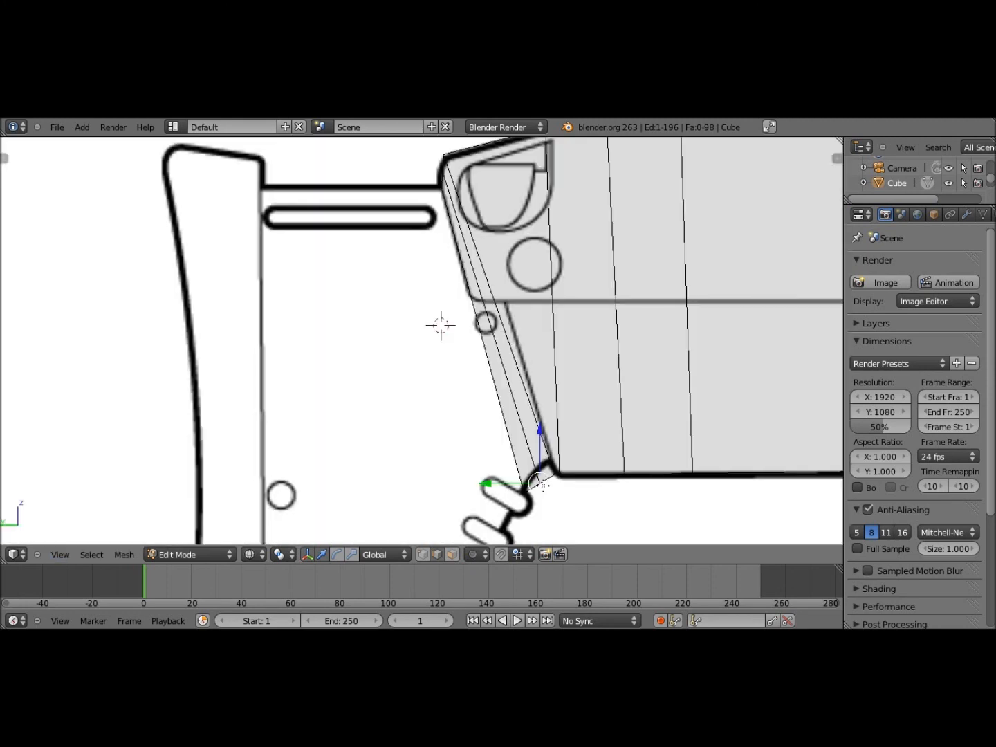
pyautogui.press('g')
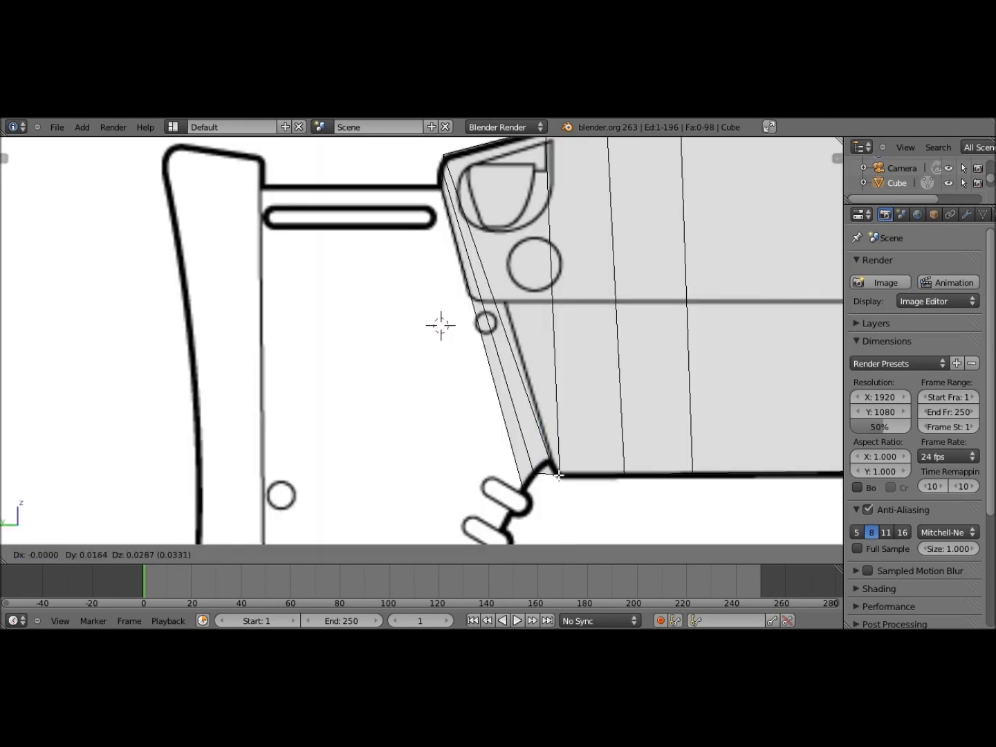
pyautogui.click(559, 476)
# Nudge the lower rear corner vertex up-left onto the reference's angled outline
pyautogui.moveTo(558, 476); pyautogui.dragTo(489, 549, button='middle')
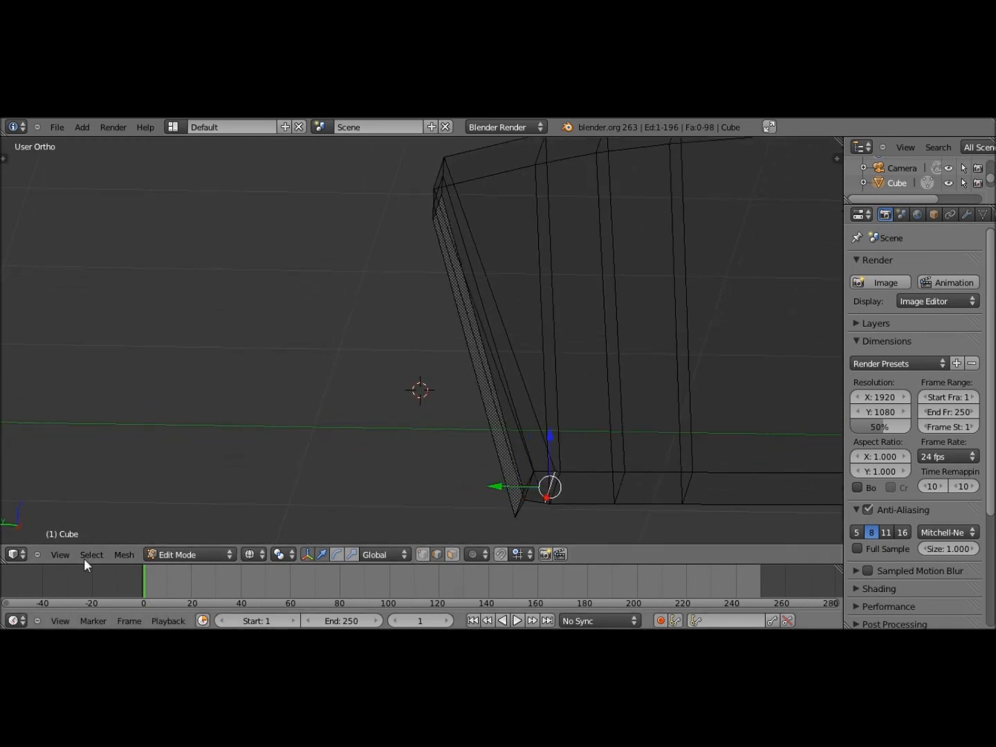
pyautogui.click(60, 554)
pyautogui.click(100, 414)
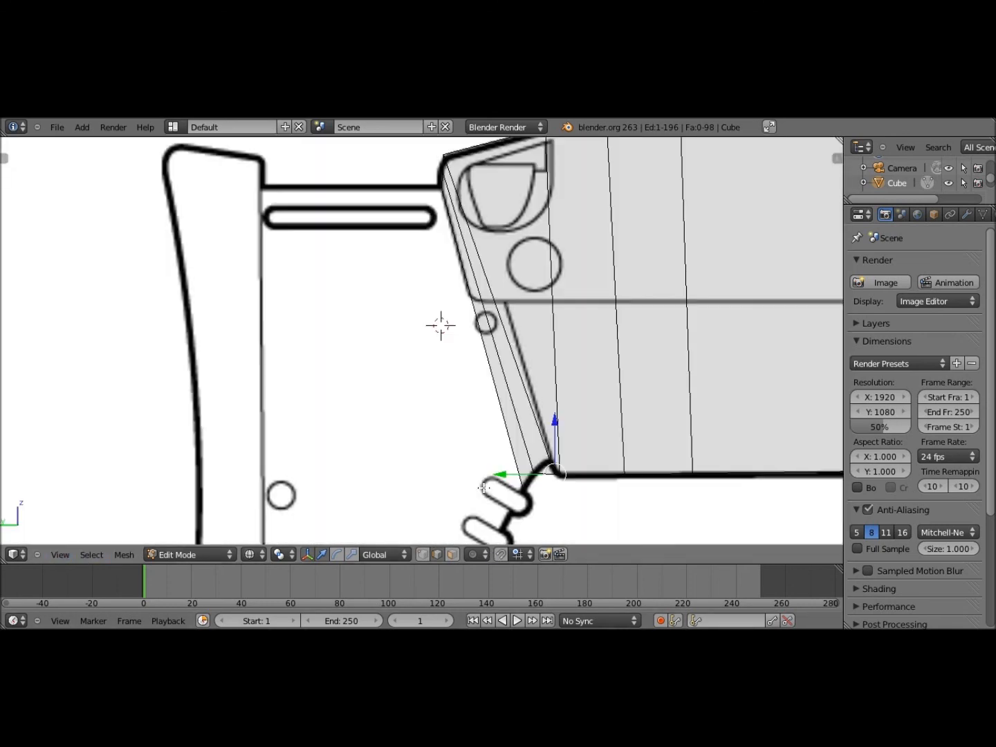
pyautogui.press('g')
pyautogui.click(483, 472)
pyautogui.moveTo(483, 471)
pyautogui.mouseDown(button='middle')
pyautogui.moveTo(467, 471)
pyautogui.moveTo(515, 484)
pyautogui.moveTo(481, 465)
pyautogui.mouseUp(button='middle')
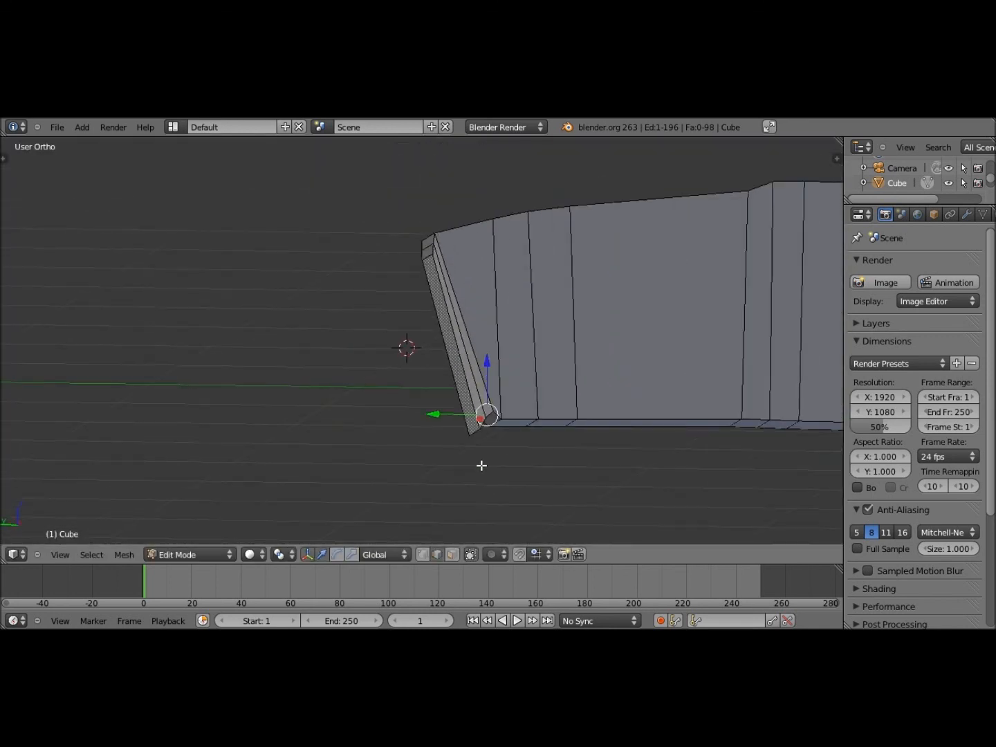
# In Left view, move the top rear corner vertex onto the reference line
pyautogui.click(60, 554)
pyautogui.click(90, 427)
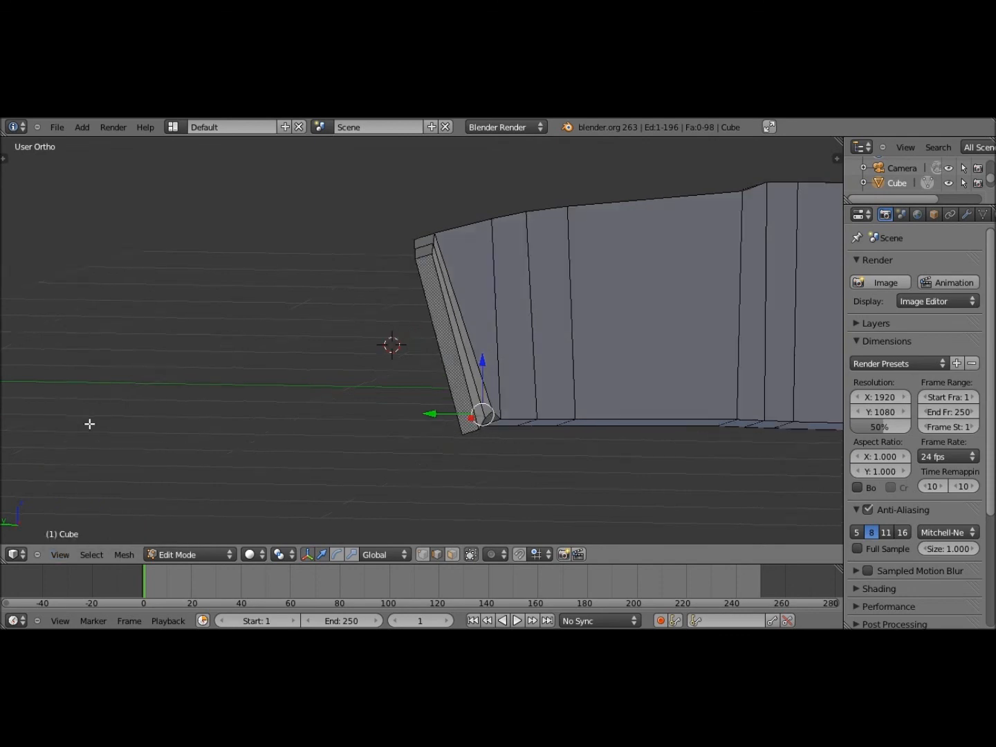
pyautogui.click(58, 554)
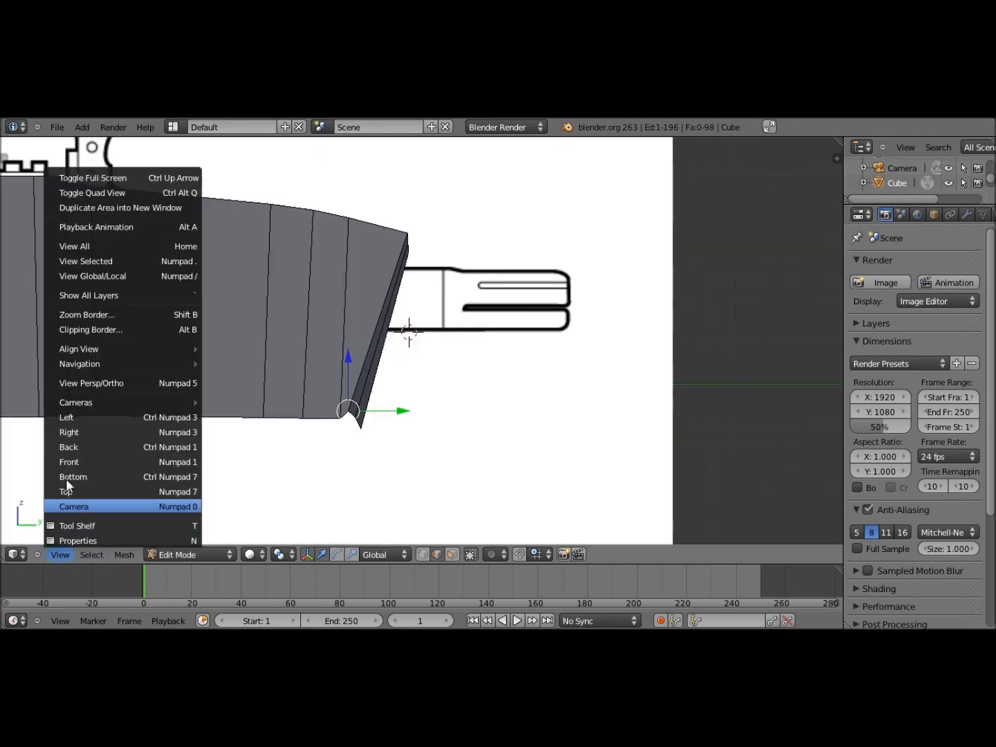
pyautogui.click(89, 416)
pyautogui.scroll(2, 433, 329)
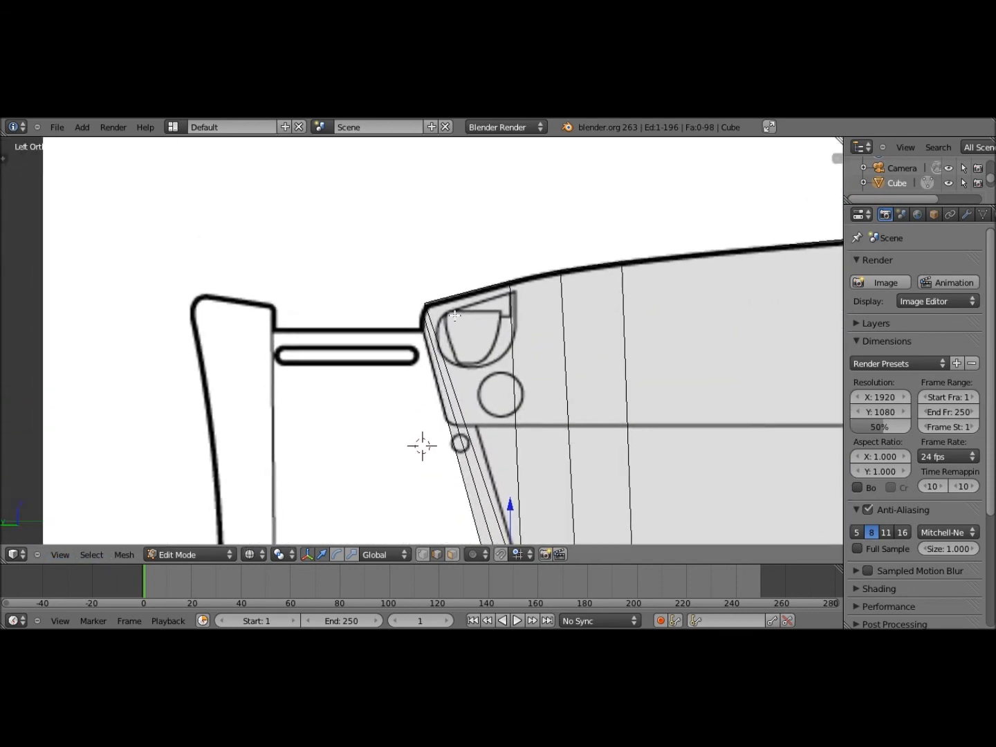
pyautogui.scroll(6, 454, 316)
pyautogui.moveTo(450, 256); pyautogui.dragTo(148, 544, button='middle')
pyautogui.click(62, 554)
pyautogui.click(112, 417)
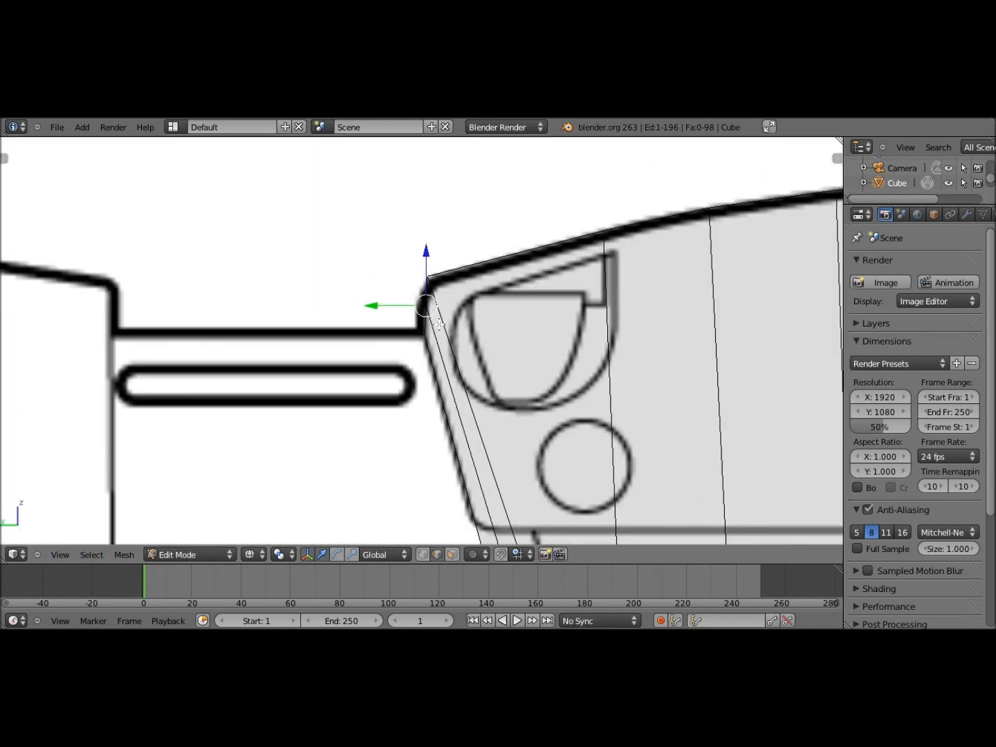
pyautogui.press('g')
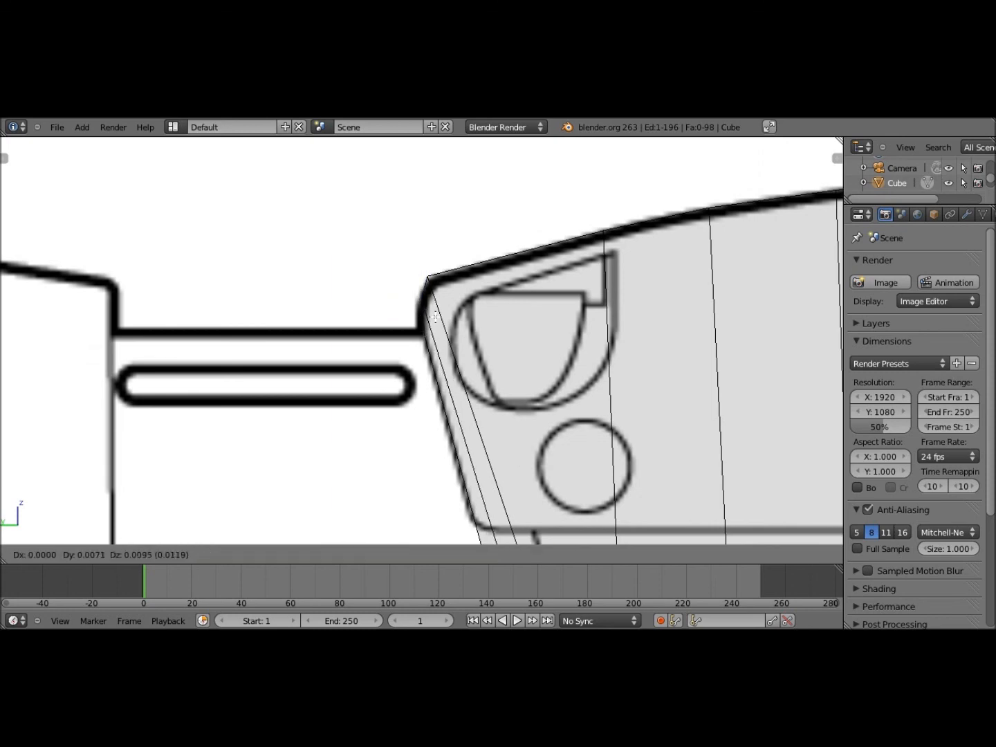
pyautogui.click(439, 330)
# Select the short top rear edge and move it onto the reference outline
pyautogui.moveTo(439, 329); pyautogui.dragTo(415, 335, button='middle')
pyautogui.rightClick(415, 335)
pyautogui.rightClick(415, 336)
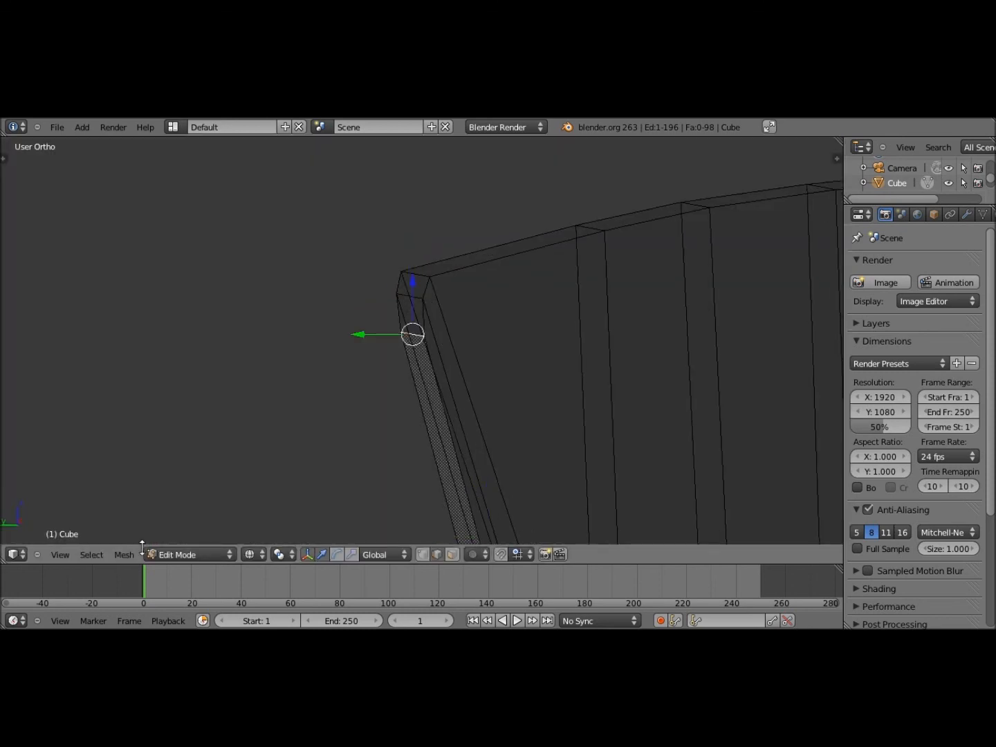
pyautogui.click(59, 553)
pyautogui.click(76, 351)
pyautogui.press('g')
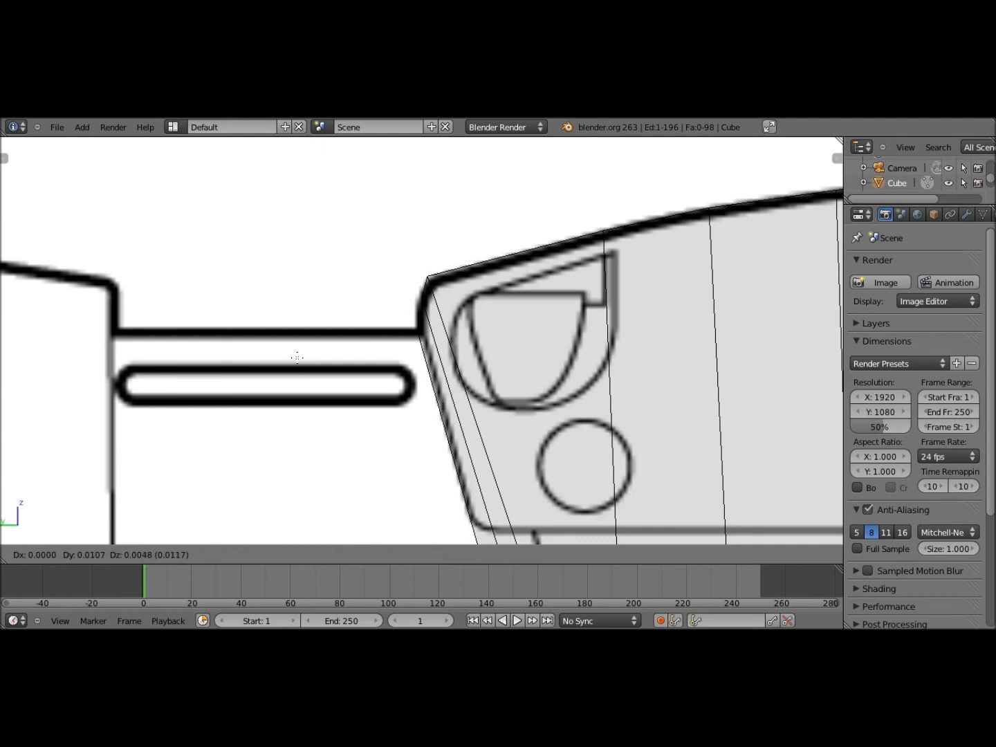
pyautogui.click(296, 358)
# Switch to solid shading and zoom out to frame the receiver against the rifle drawing
pyautogui.keyDown('shift'); pyautogui.moveTo(374, 464); pyautogui.dragTo(344, 375, button='middle'); pyautogui.keyUp('shift')
pyautogui.press('z')
pyautogui.scroll(-2, 361, 367)
pyautogui.keyDown('shift'); pyautogui.moveTo(372, 423); pyautogui.dragTo(351, 356, button='middle'); pyautogui.keyUp('shift')
pyautogui.scroll(-5, 352, 355)
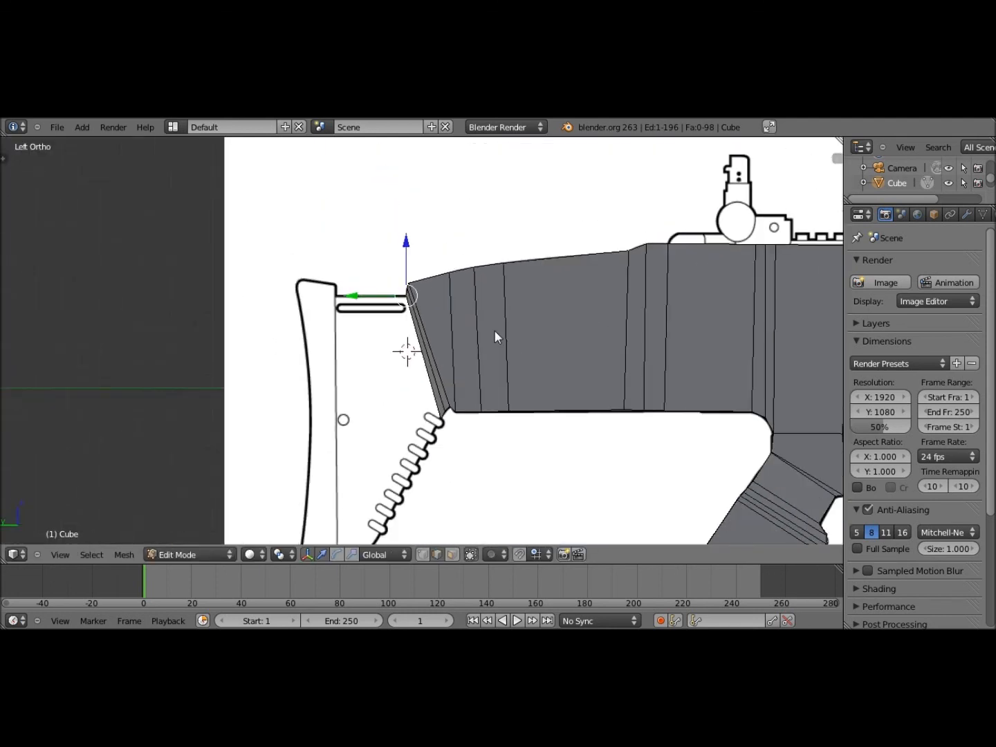